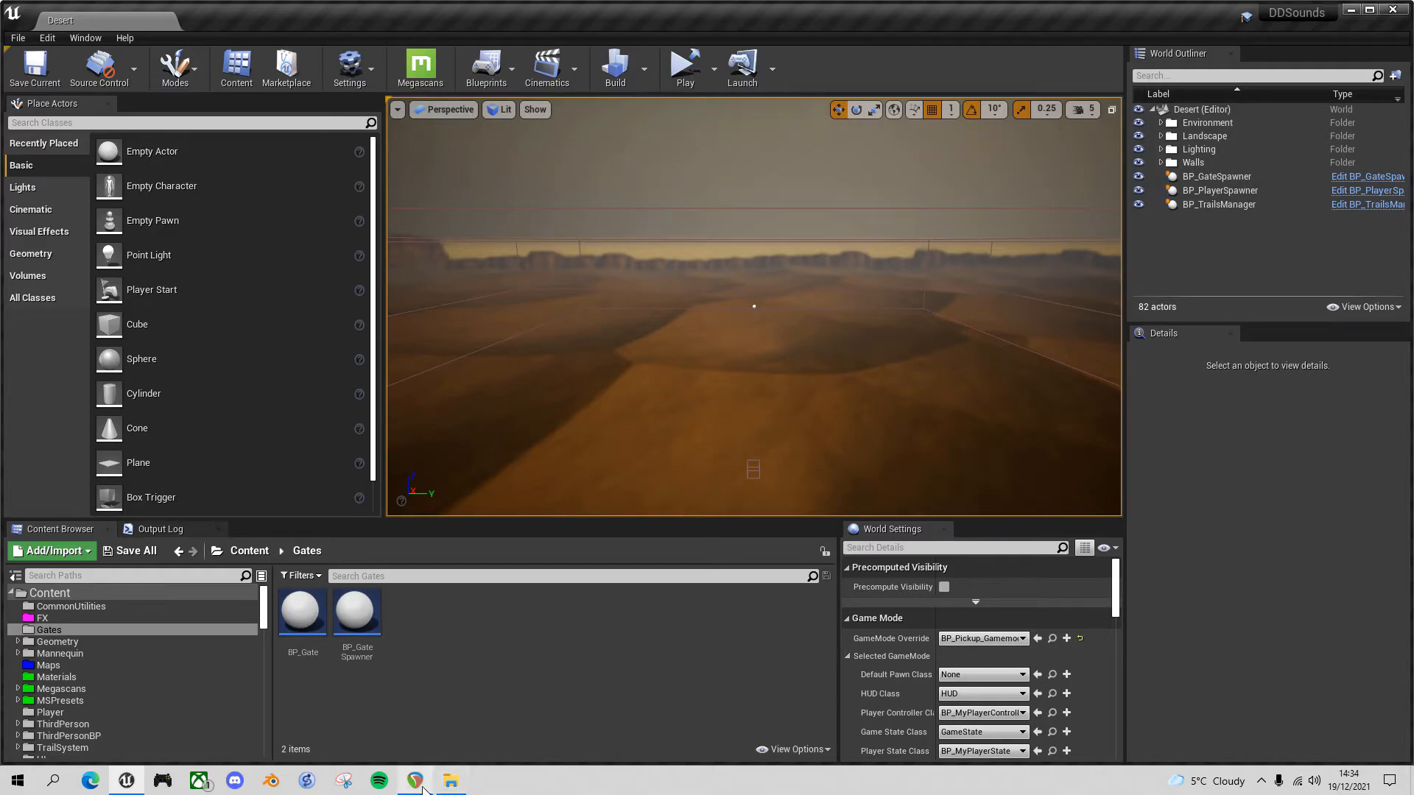
- Switch to REAPER and import 104319__proxima4__desert-monolith.wav from the Sounds folder onto a new track at the project start
{"action": "left_click", "coordinate": [415, 781]}
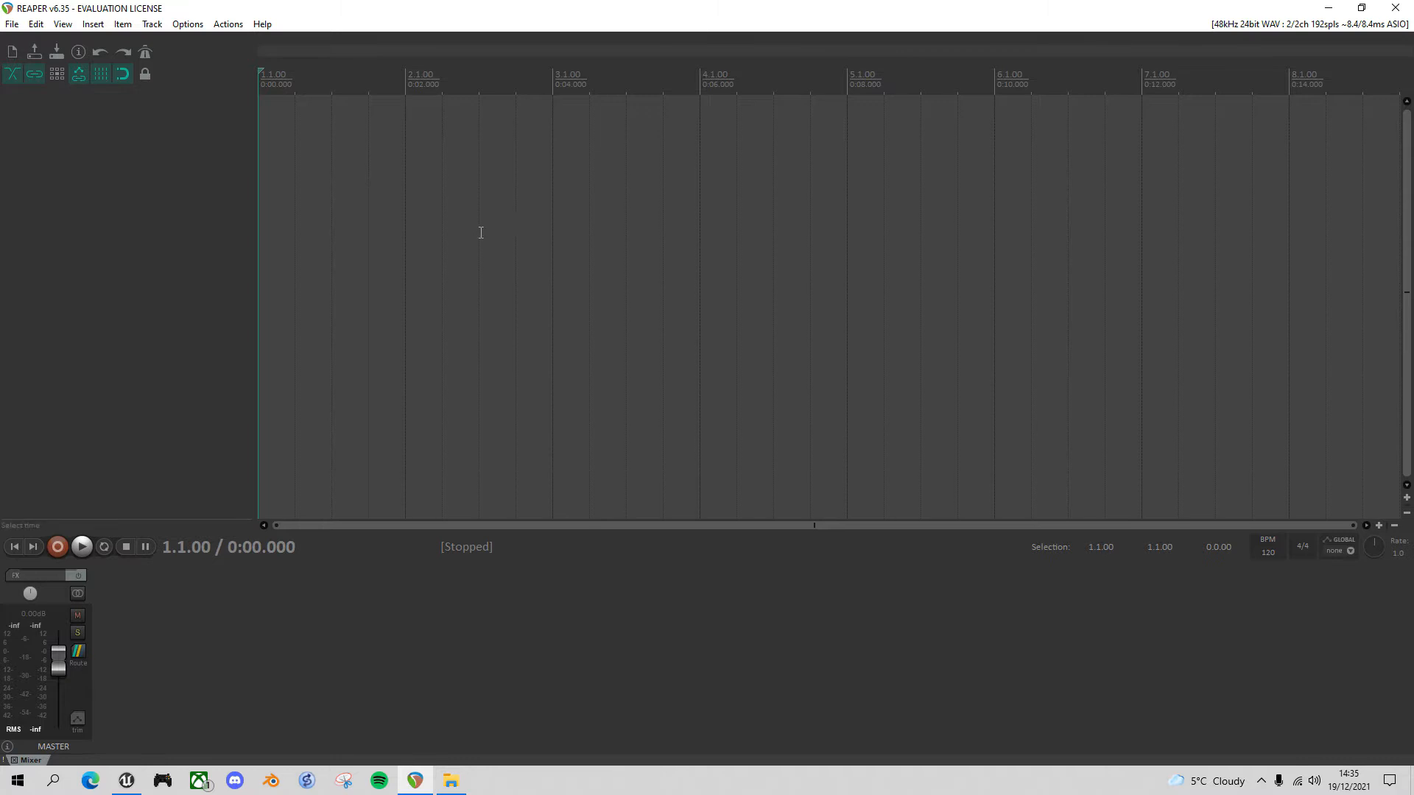
{"action": "left_click", "coordinate": [450, 783]}
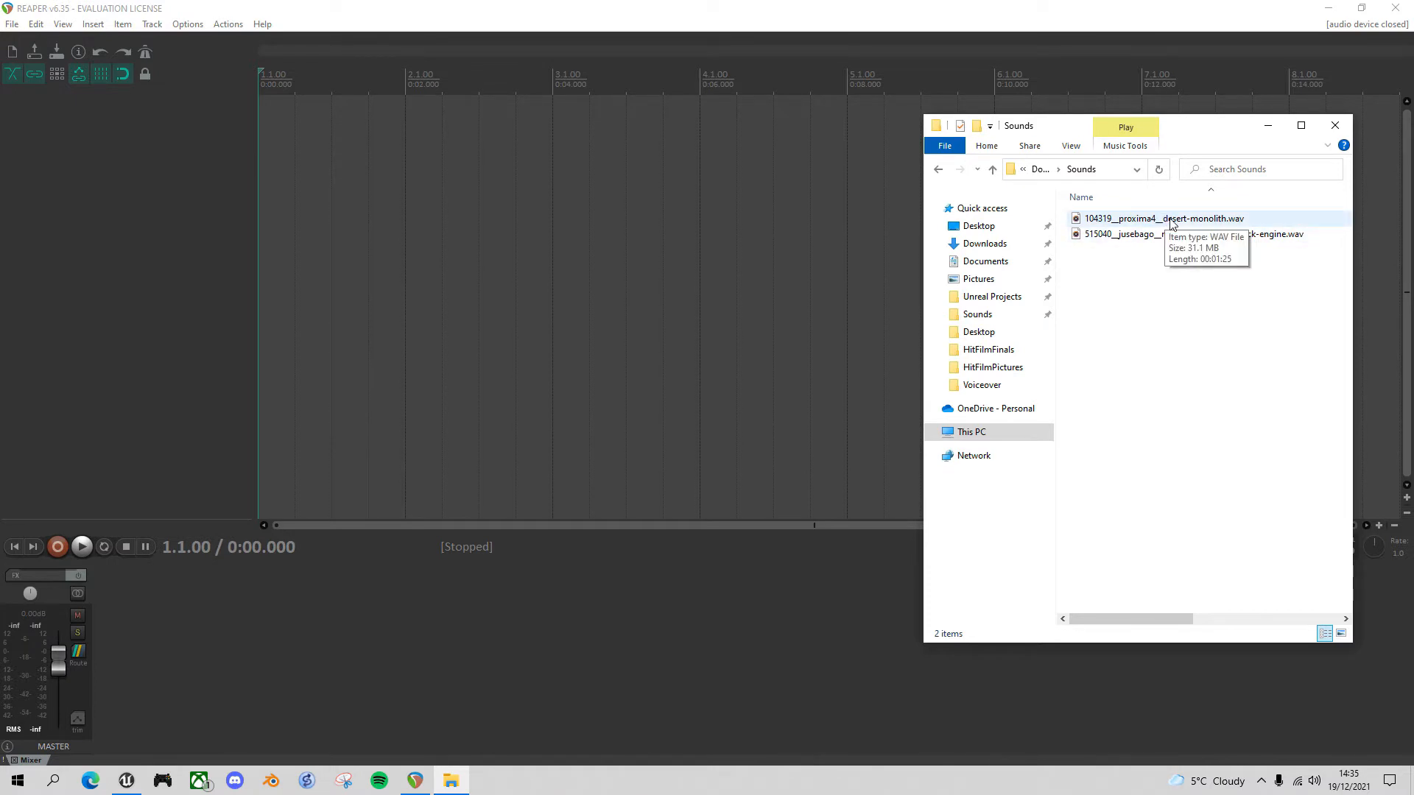
{"action": "left_click_drag", "start_coordinate": [1171, 221], "coordinate": [268, 178]}
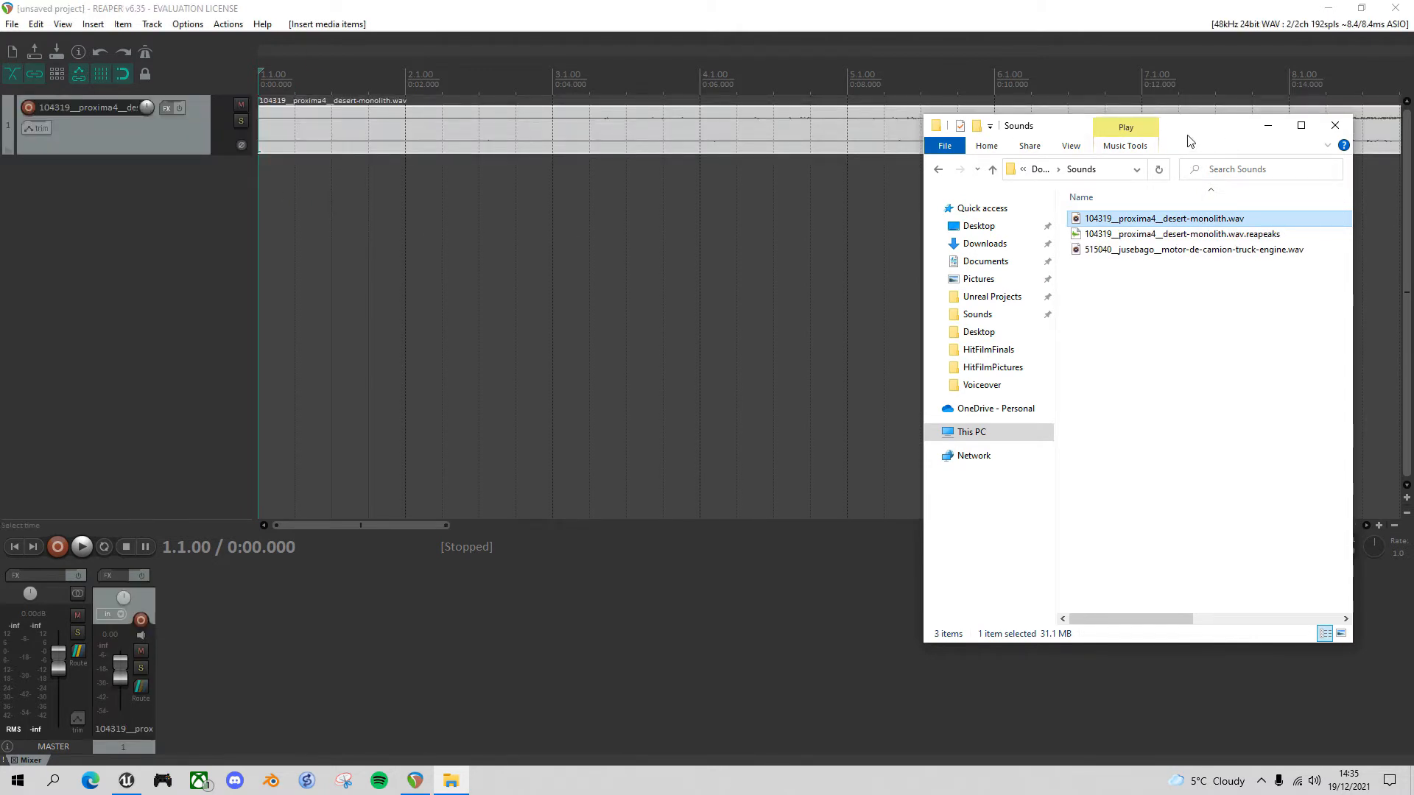
{"action": "left_click", "coordinate": [606, 219]}
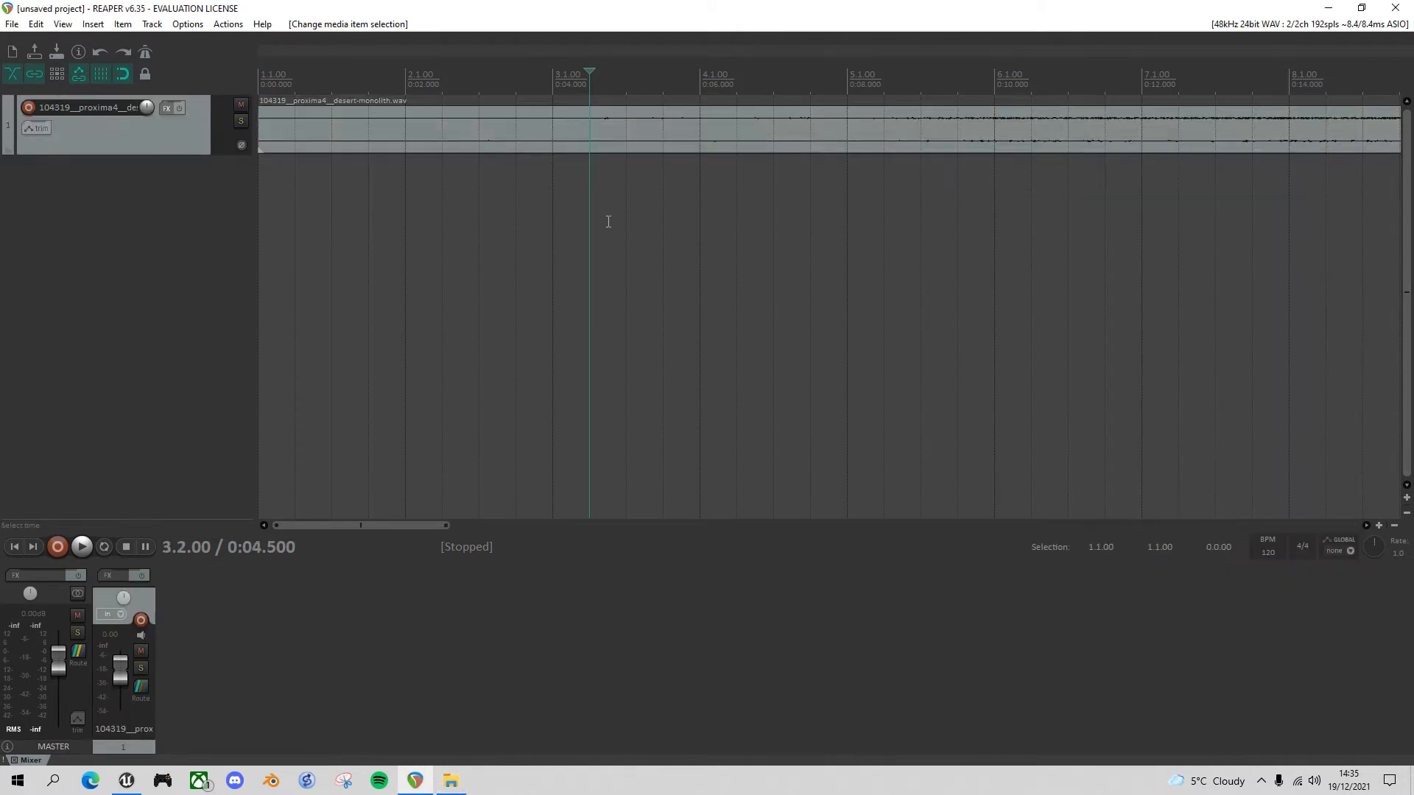
- Listen to the imported clip at its start, at about 0:07 and from 0:57 to compare the sound levels
{"action": "scroll", "coordinate": [606, 219], "scroll_direction": "down", "scroll_amount": 6}
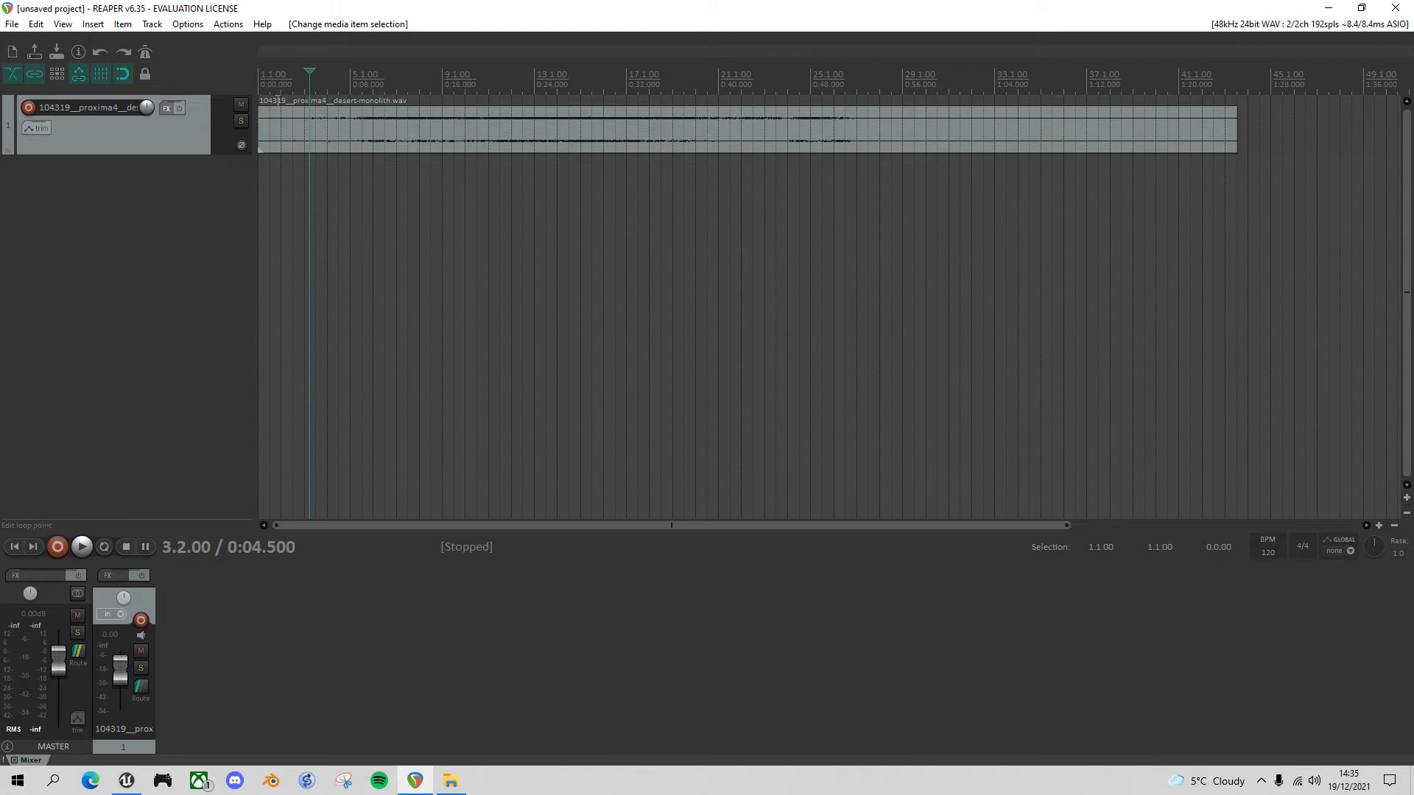
{"action": "key", "text": "Home"}
{"action": "key", "text": "space"}
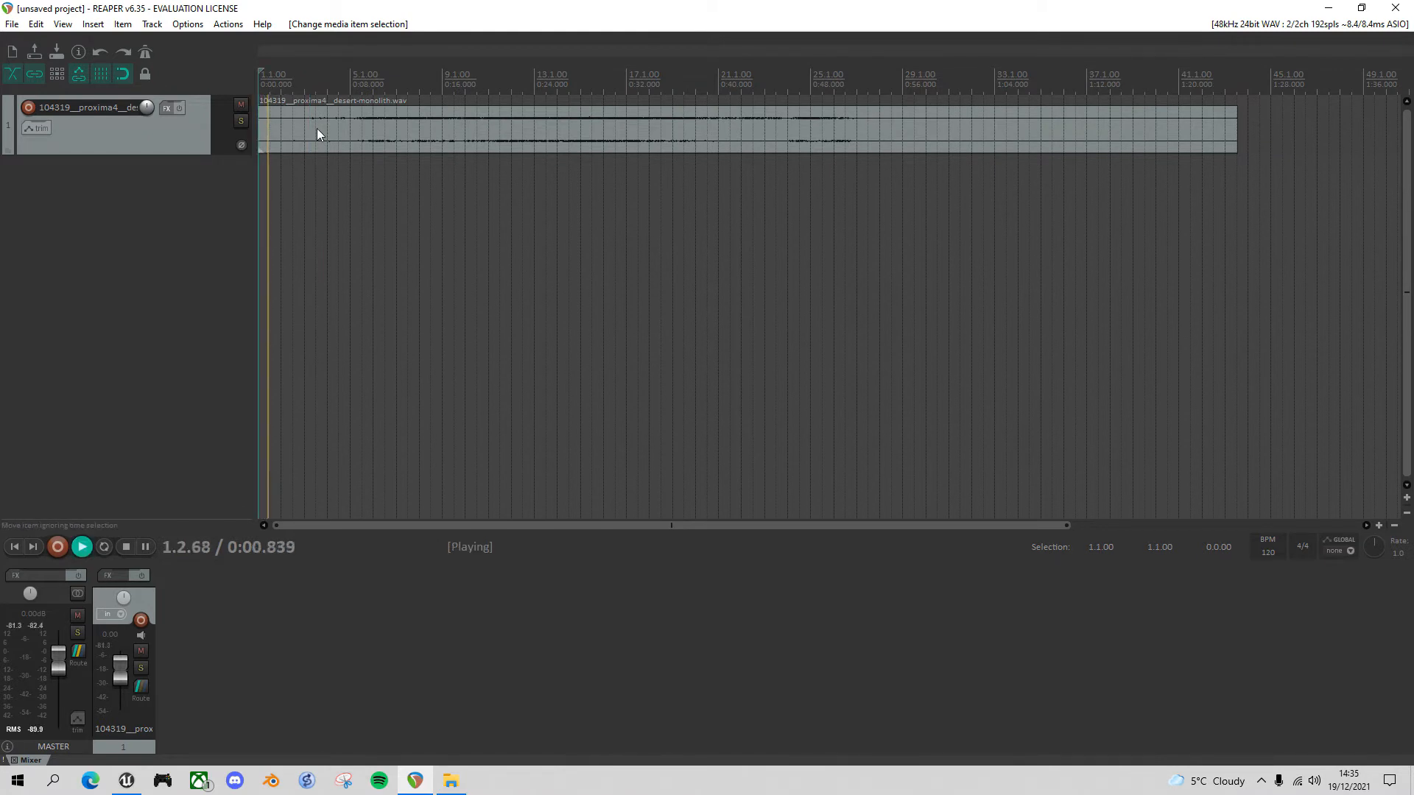
{"action": "key", "text": "space"}
{"action": "left_click", "coordinate": [338, 87]}
{"action": "key", "text": "space"}
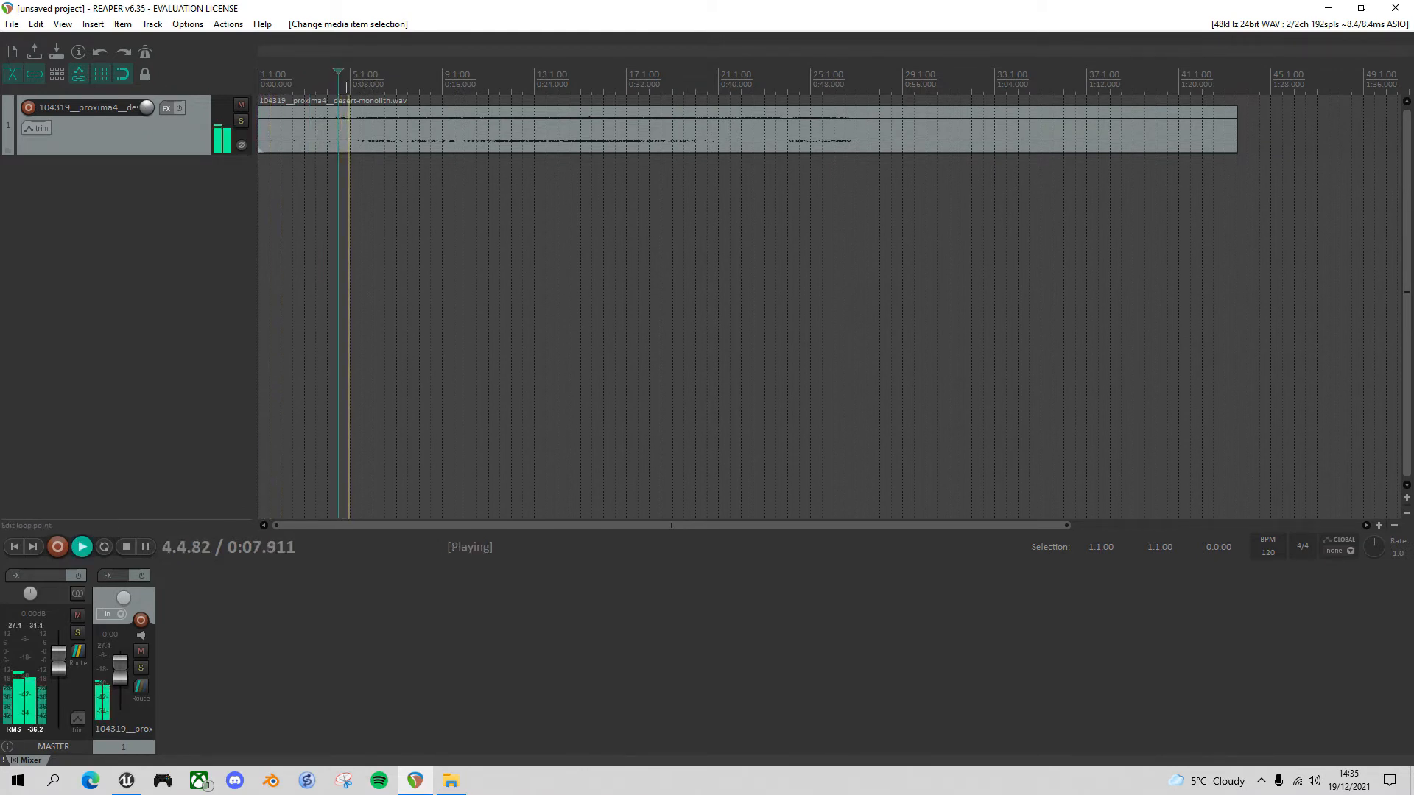
{"action": "key", "text": "space"}
{"action": "left_click", "coordinate": [916, 89]}
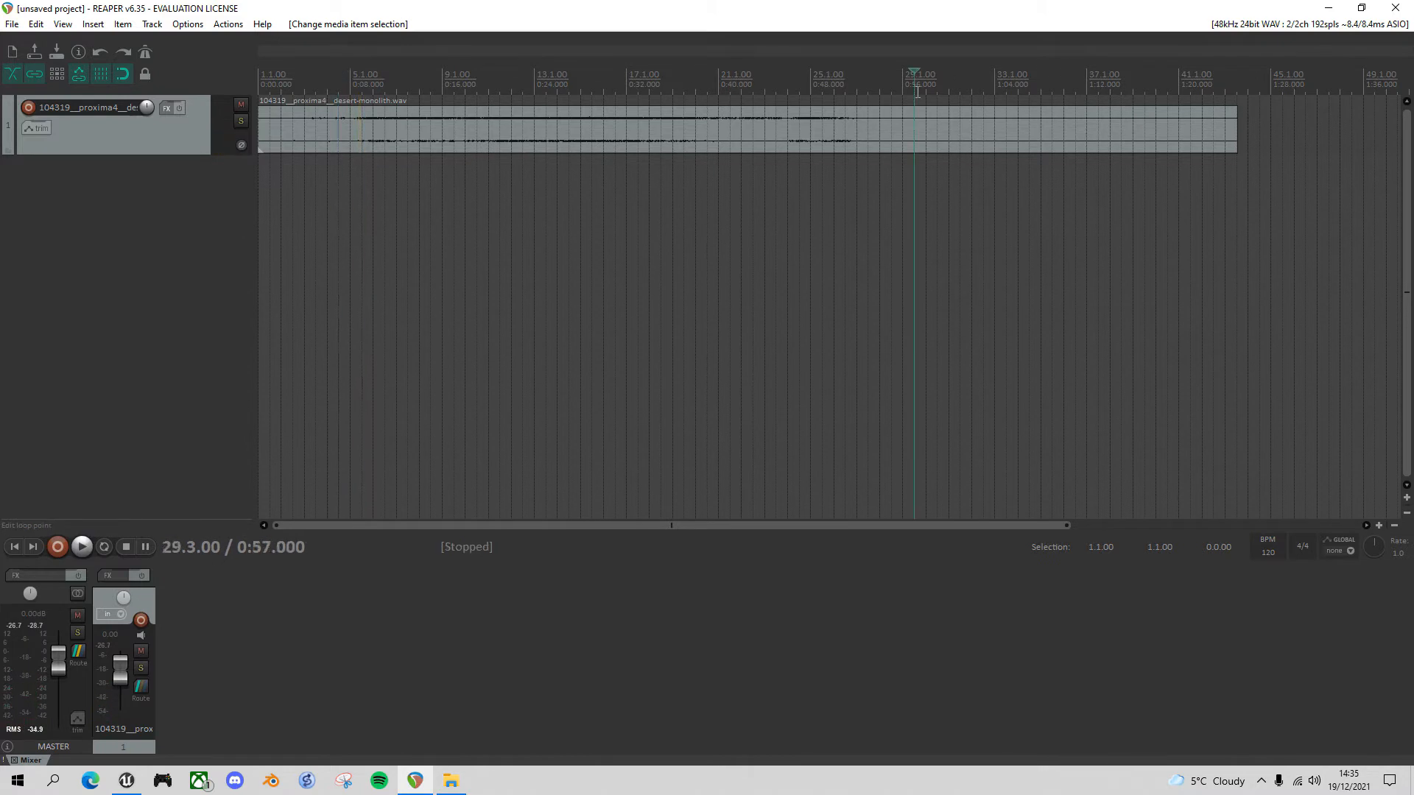
{"action": "key", "text": "space"}
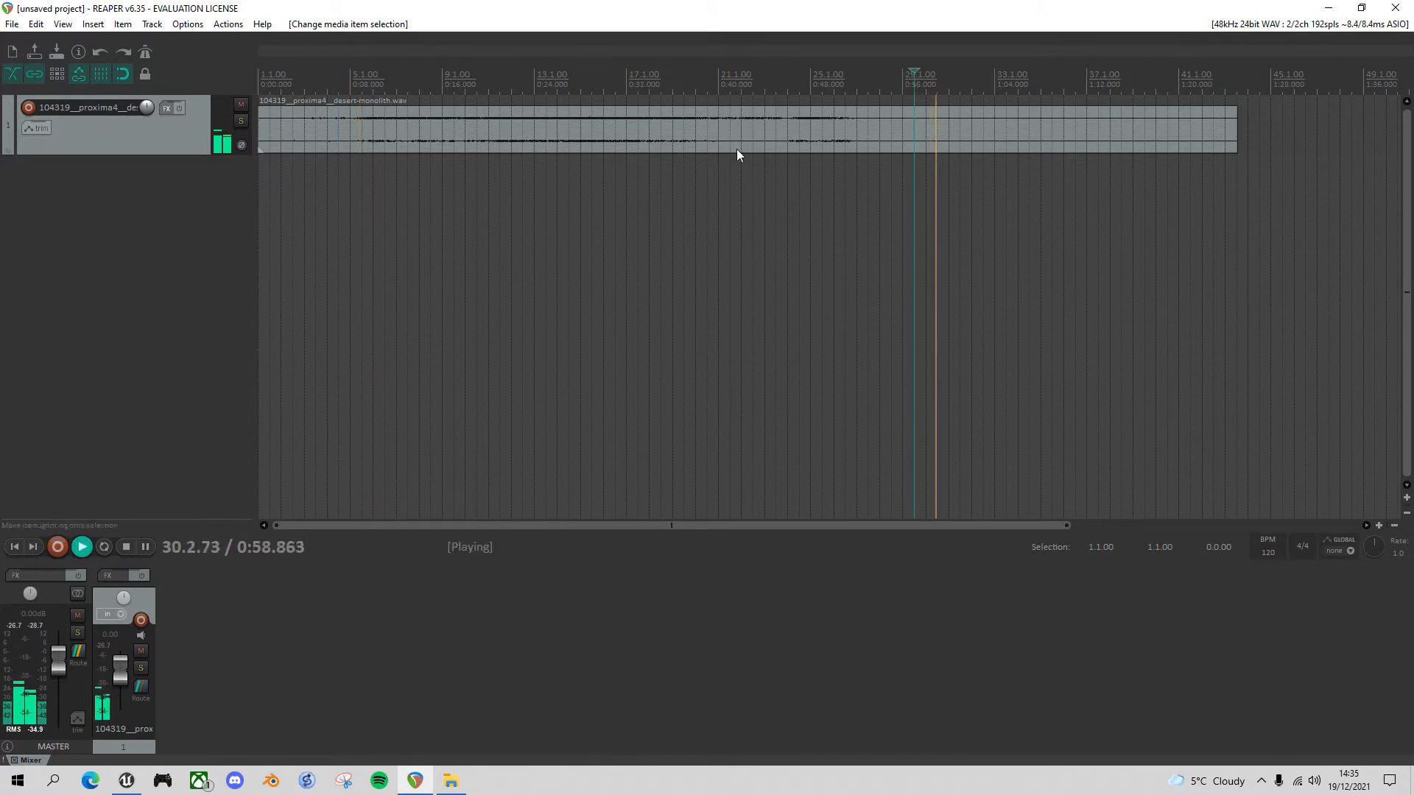
{"action": "key", "text": "space"}
- Make the track taller, trim about 2 seconds off the clip's quiet start without snapping, and move the clip back to 0:00
{"action": "left_click_drag", "start_coordinate": [187, 155], "coordinate": [190, 196]}
{"action": "scroll", "coordinate": [272, 151], "scroll_direction": "up", "scroll_amount": 2}
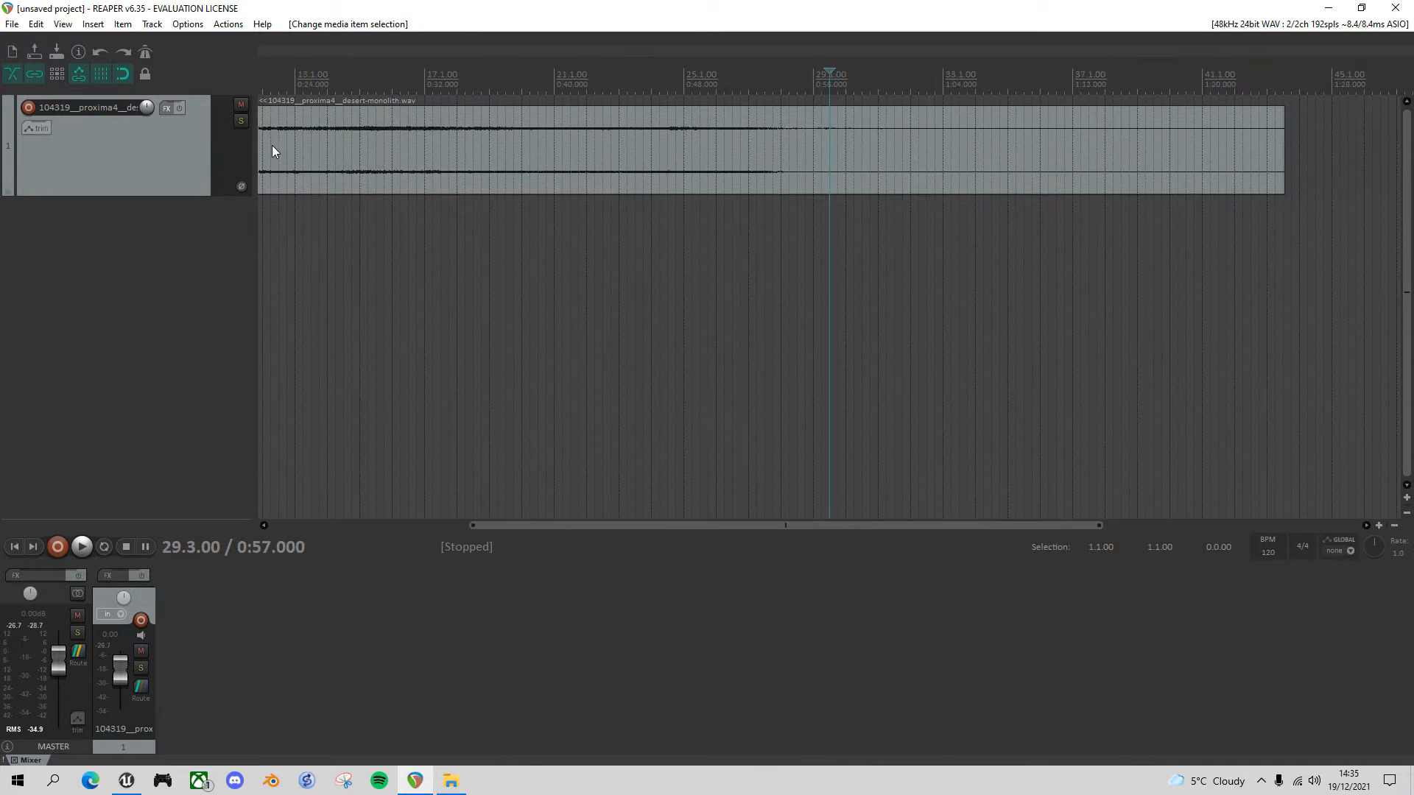
{"action": "scroll", "coordinate": [272, 144], "scroll_direction": "down", "scroll_amount": 2}
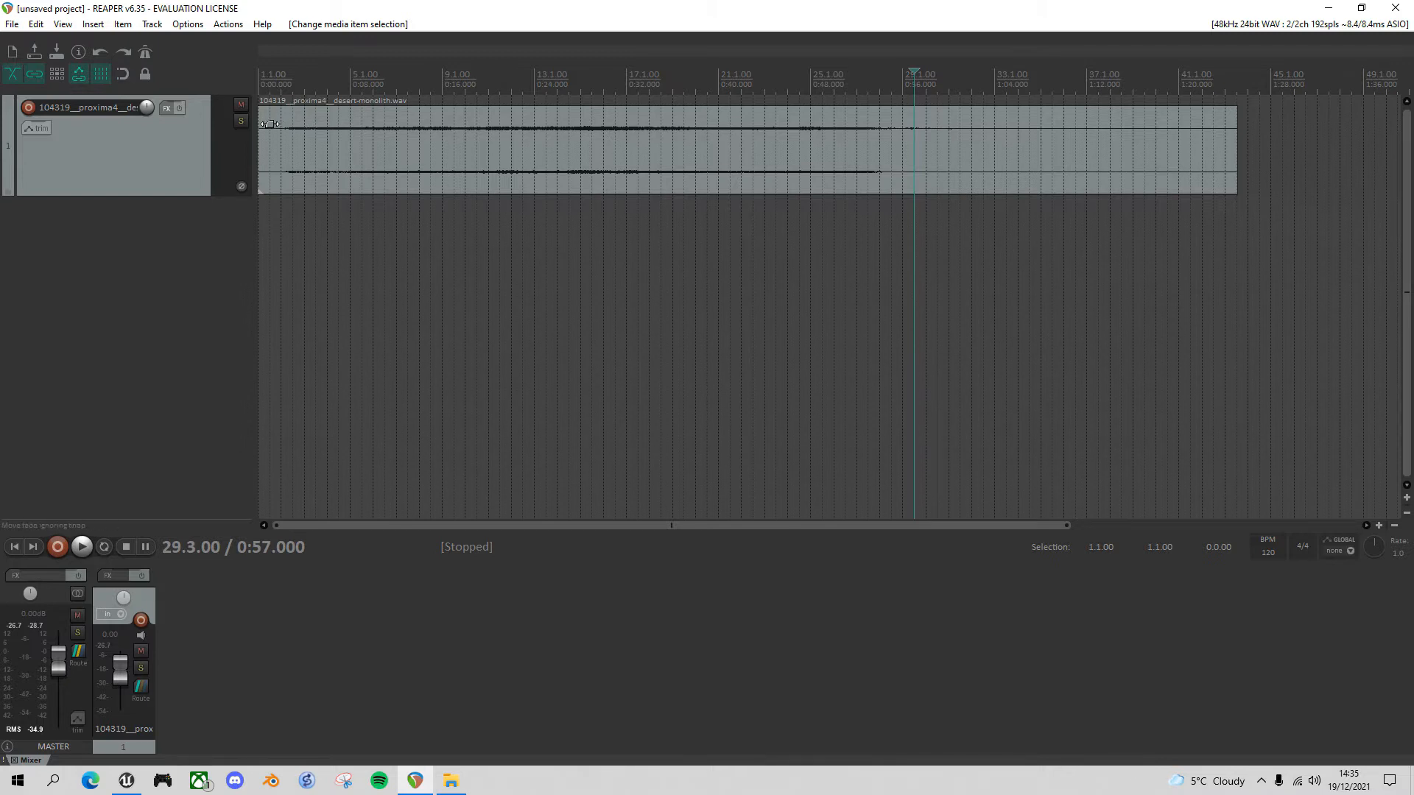
{"action": "left_click_drag", "start_coordinate": [271, 150], "coordinate": [294, 161]}
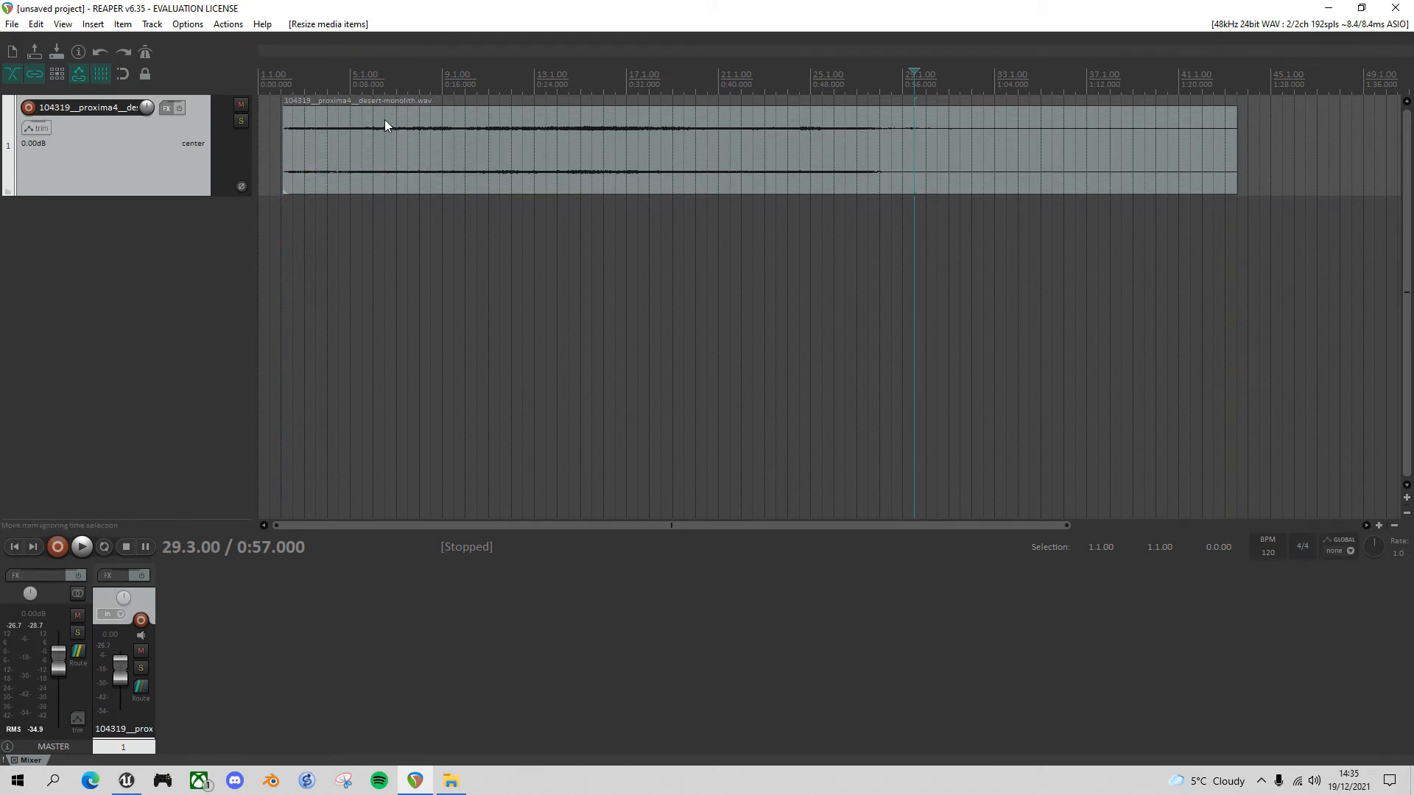
{"action": "left_click_drag", "start_coordinate": [386, 125], "coordinate": [360, 126]}
{"action": "key", "text": "space"}
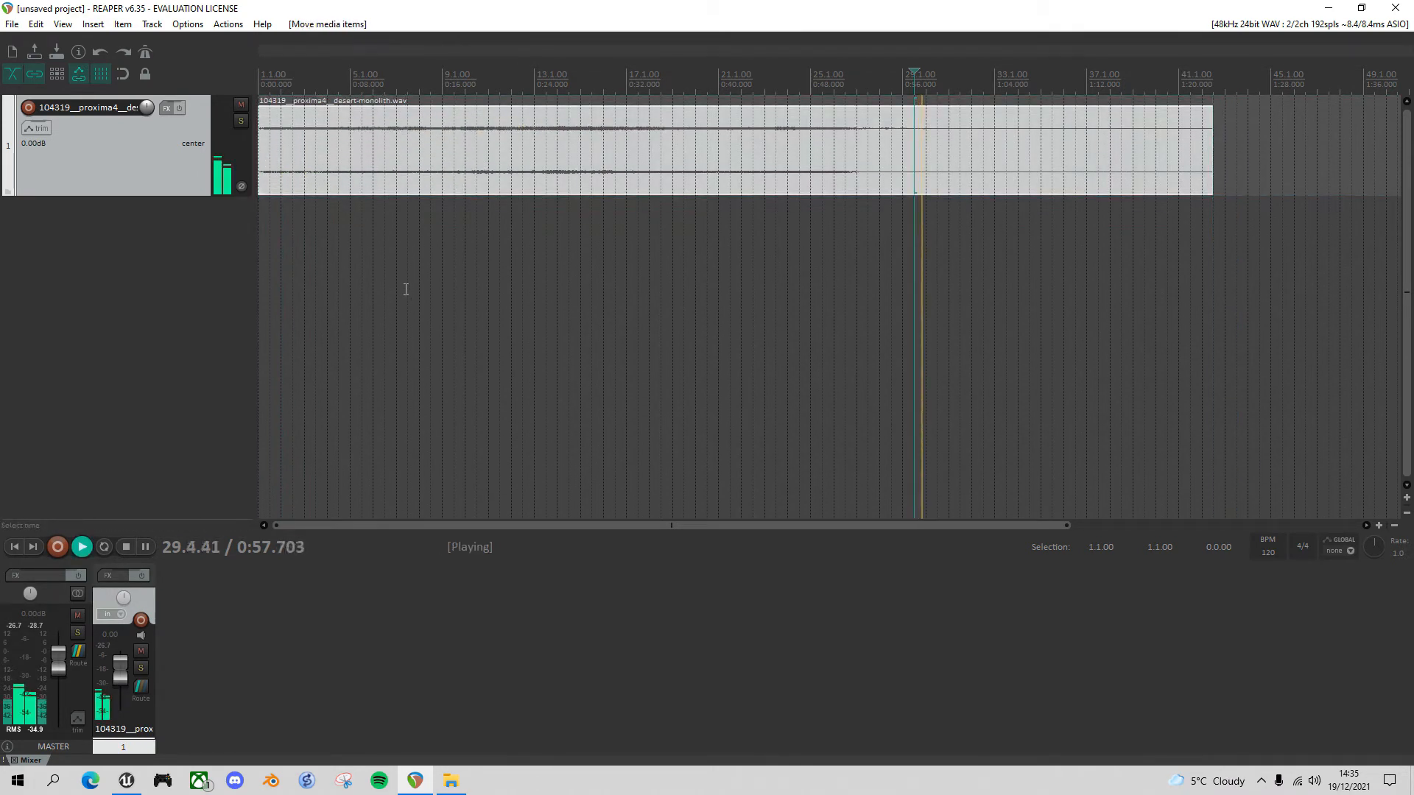
{"action": "key", "text": "space"}
{"action": "key", "text": "ctrl+alt+r"}
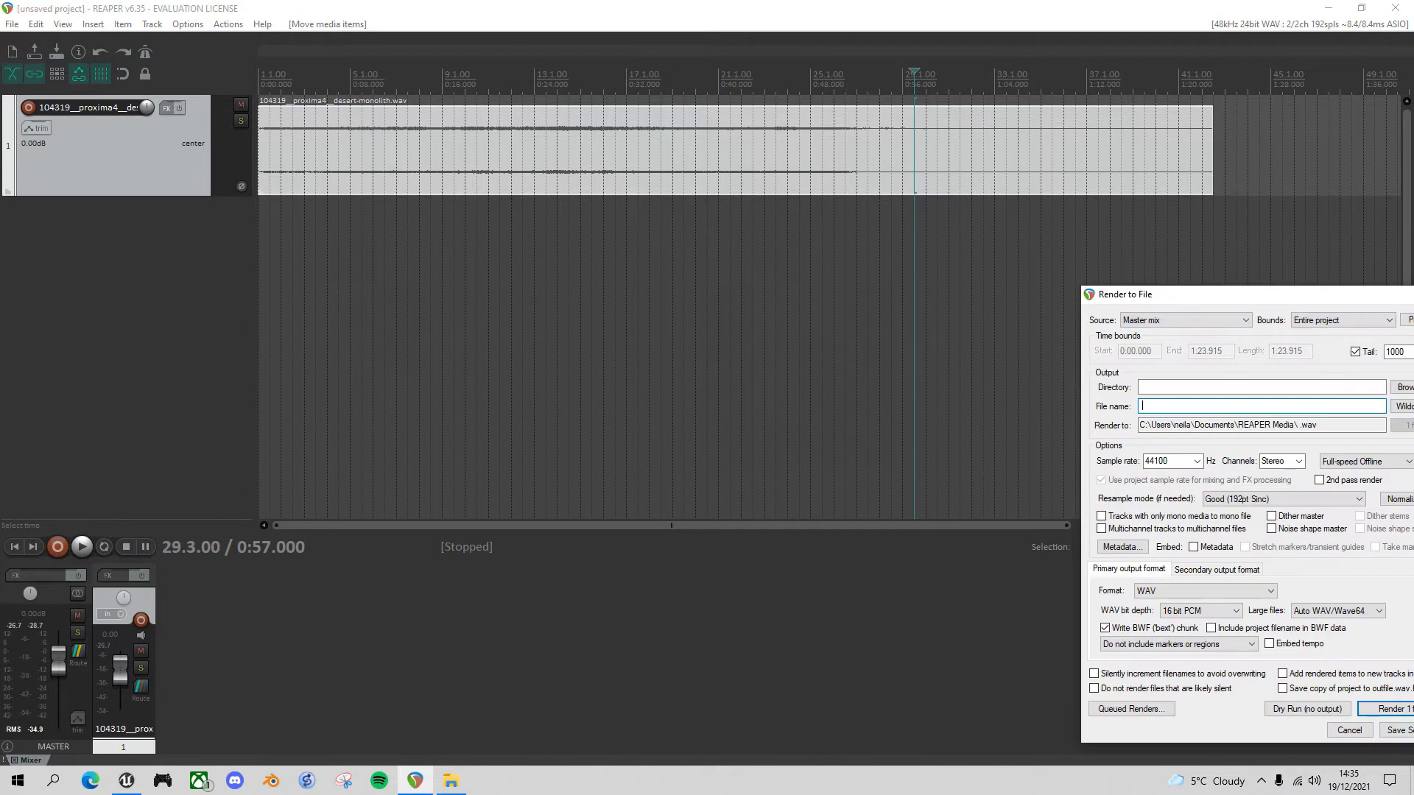
{"action": "left_click", "coordinate": [1009, 413]}
{"action": "left_click_drag", "start_coordinate": [1380, 297], "coordinate": [1121, 283]}
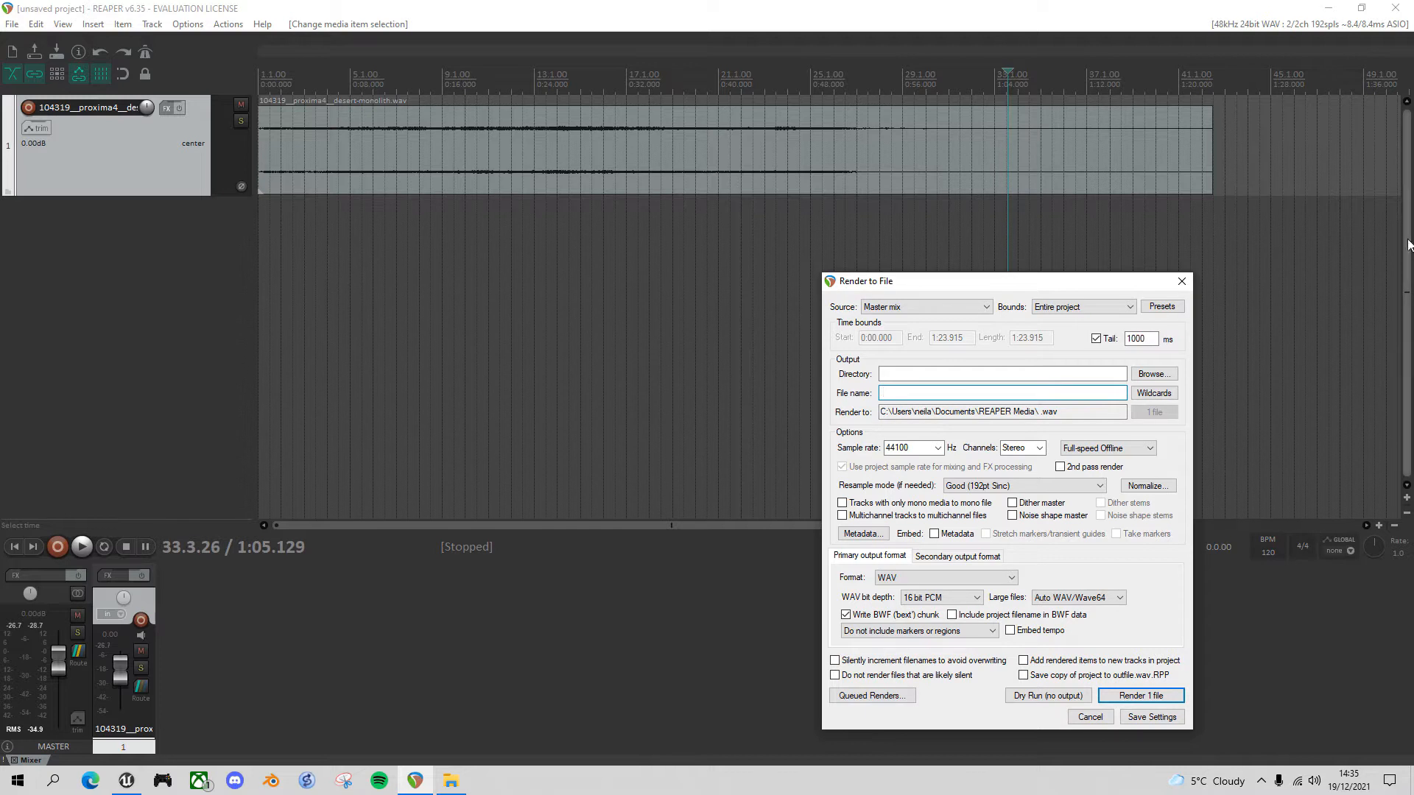
{"action": "left_click", "coordinate": [1181, 281]}
- Play the trimmed clip from the project start to check its opening
{"action": "left_click", "coordinate": [853, 291]}
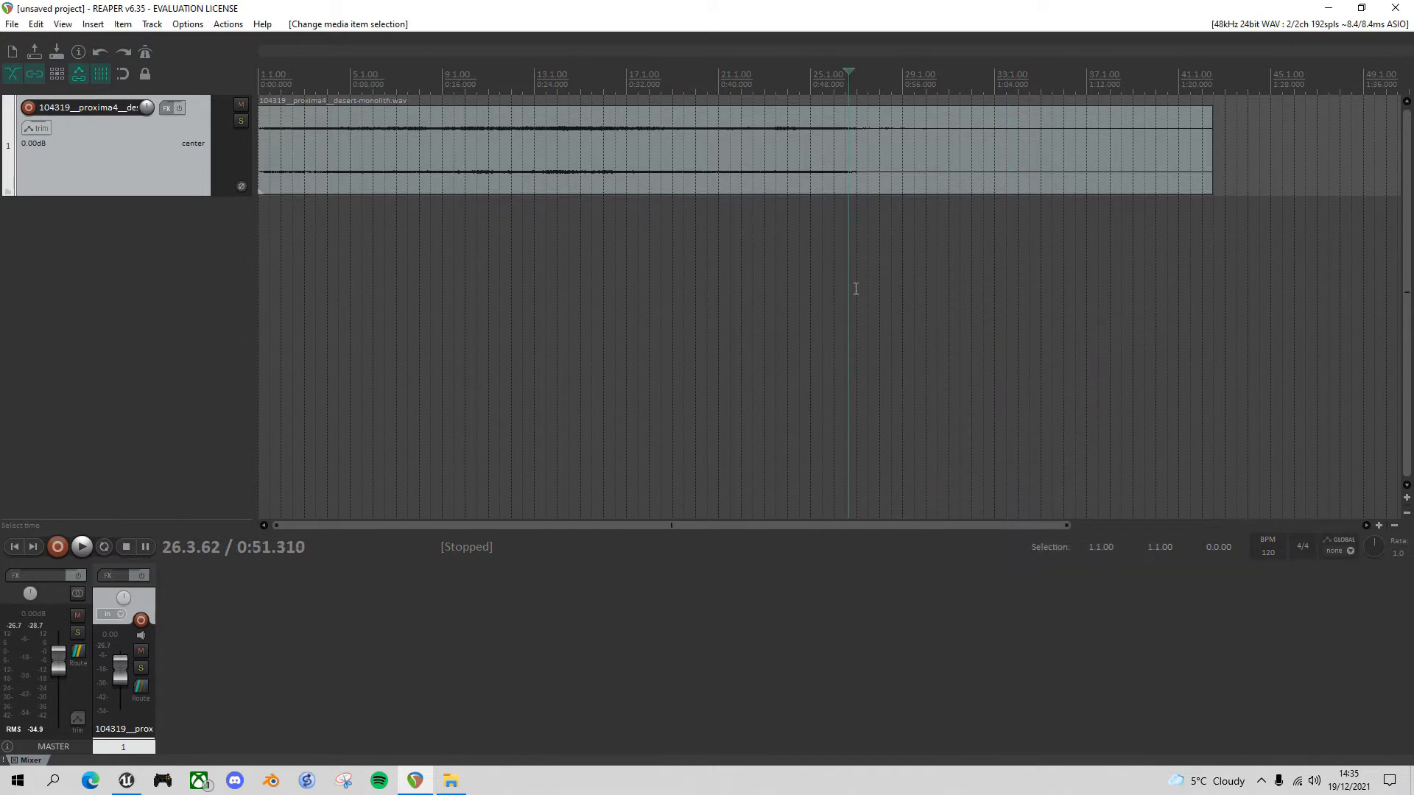
{"action": "key", "text": "Home"}
{"action": "key", "text": "space"}
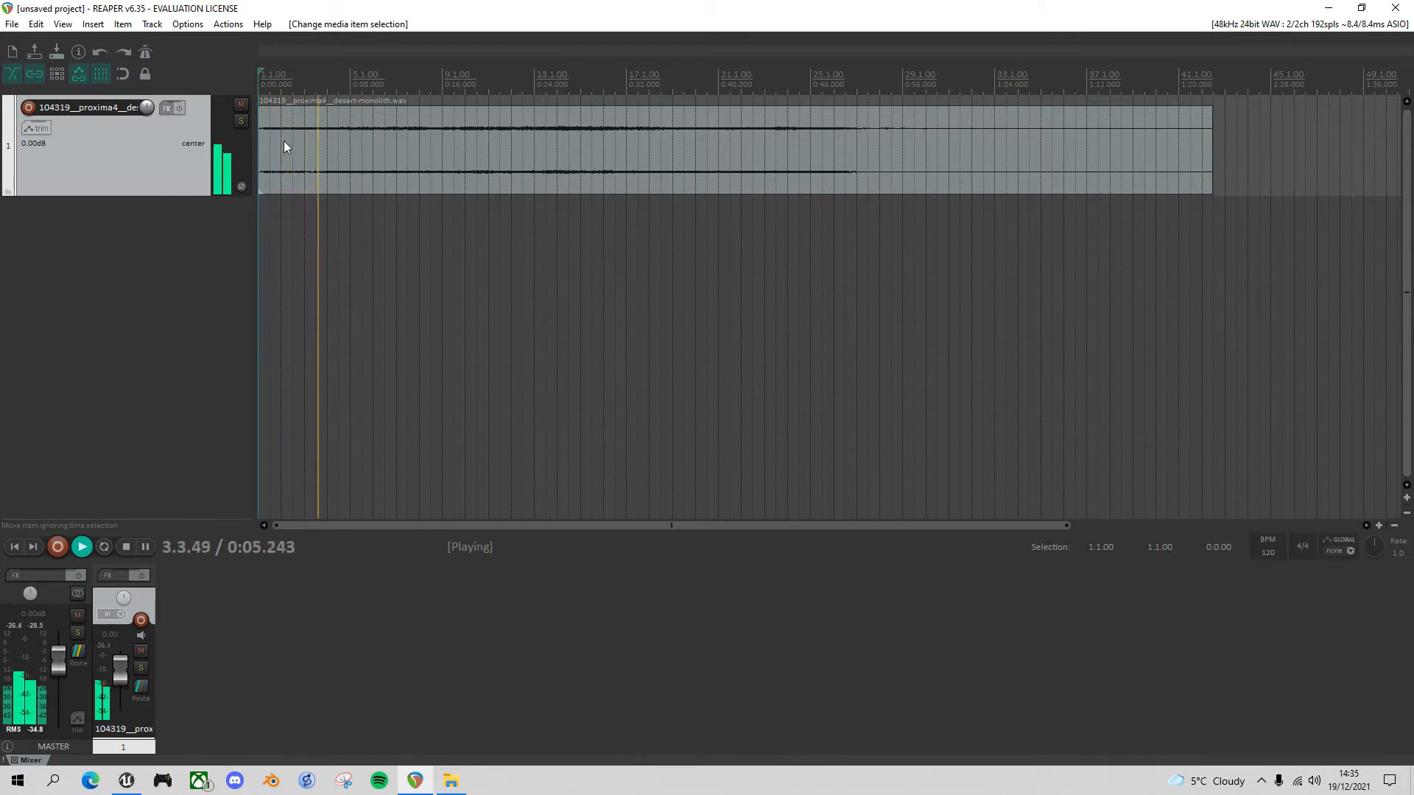
{"action": "key", "text": "space"}
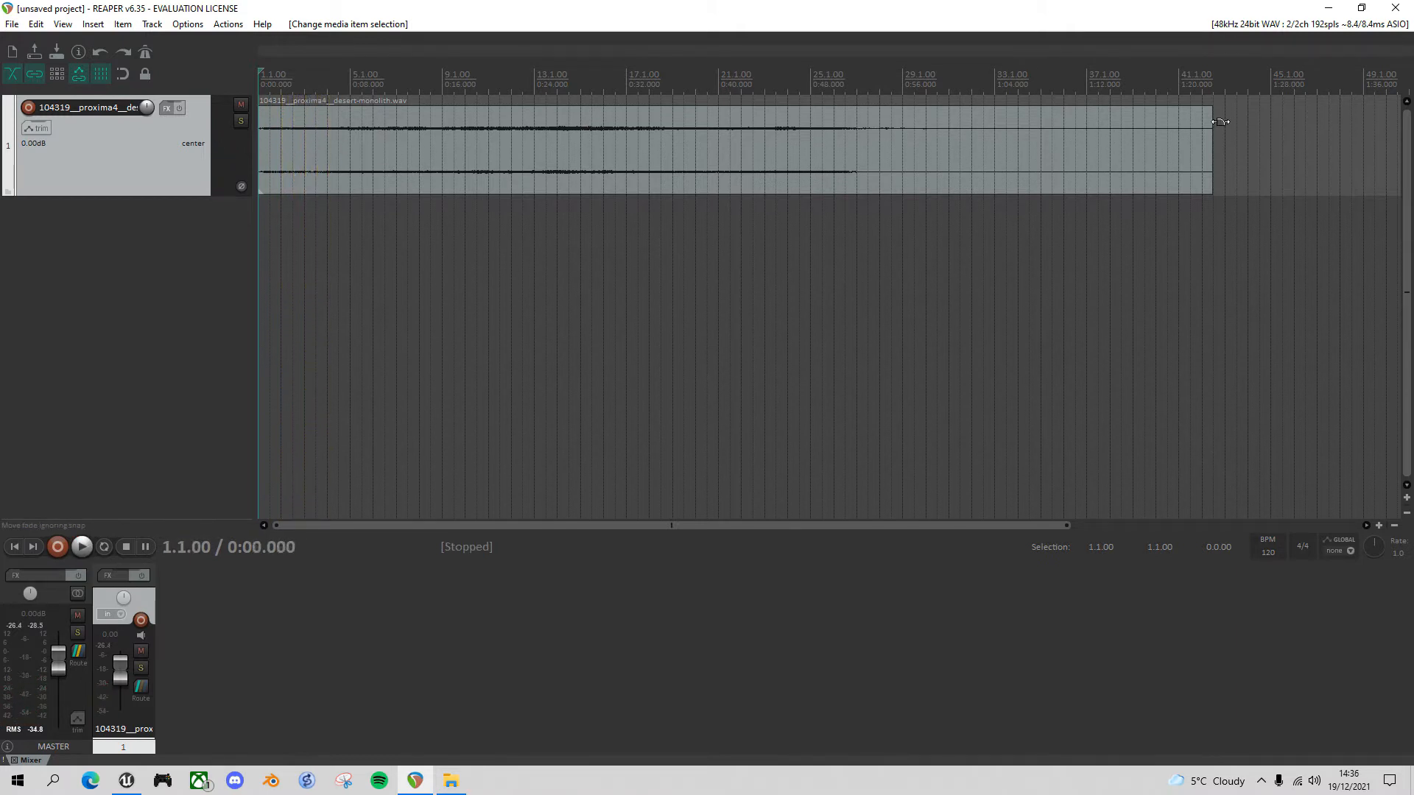
- Trim the clip's end back to about 0:52 and set playback to repeat over the whole clip
{"action": "left_click_drag", "start_coordinate": [1223, 159], "coordinate": [867, 173]}
{"action": "left_click", "coordinate": [792, 147]}
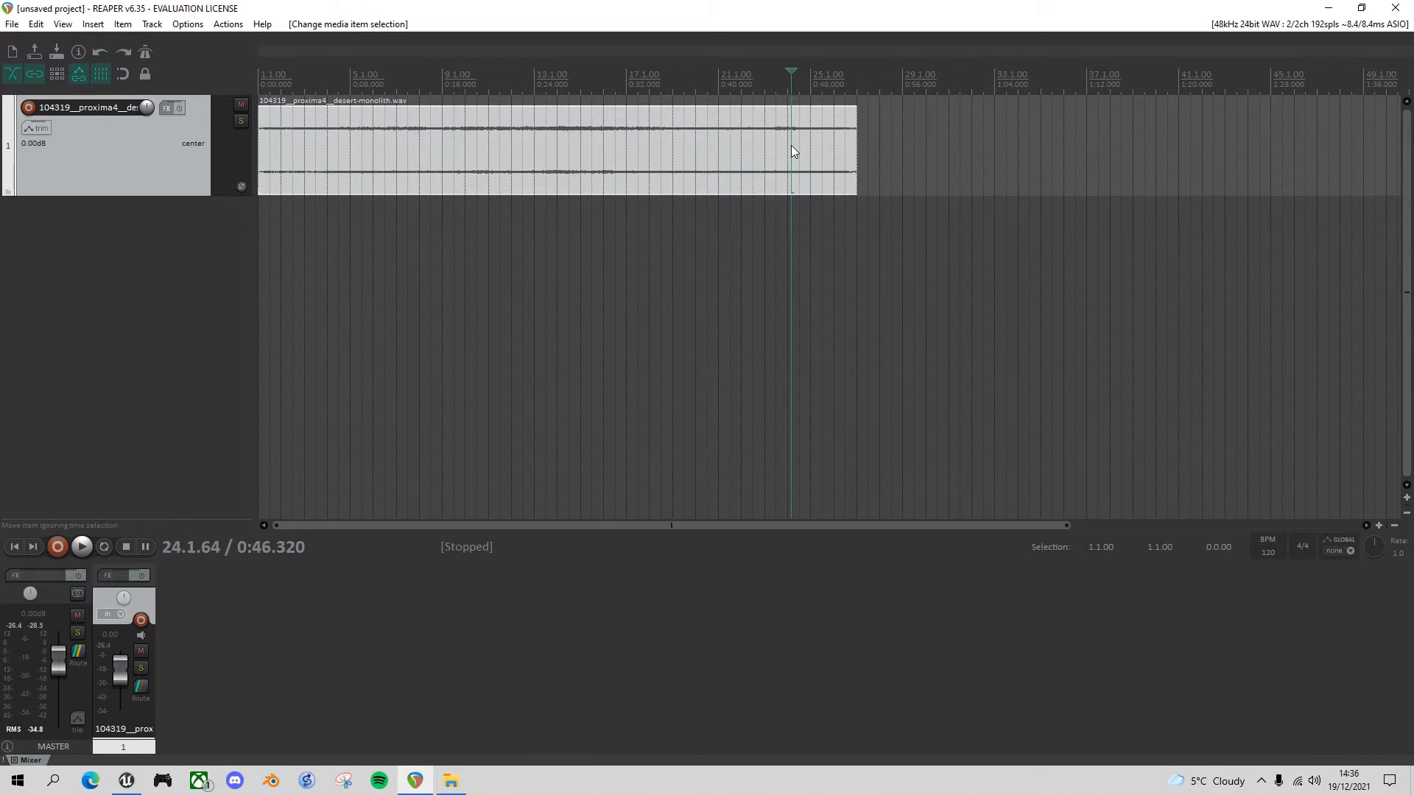
{"action": "double_click", "coordinate": [792, 146]}
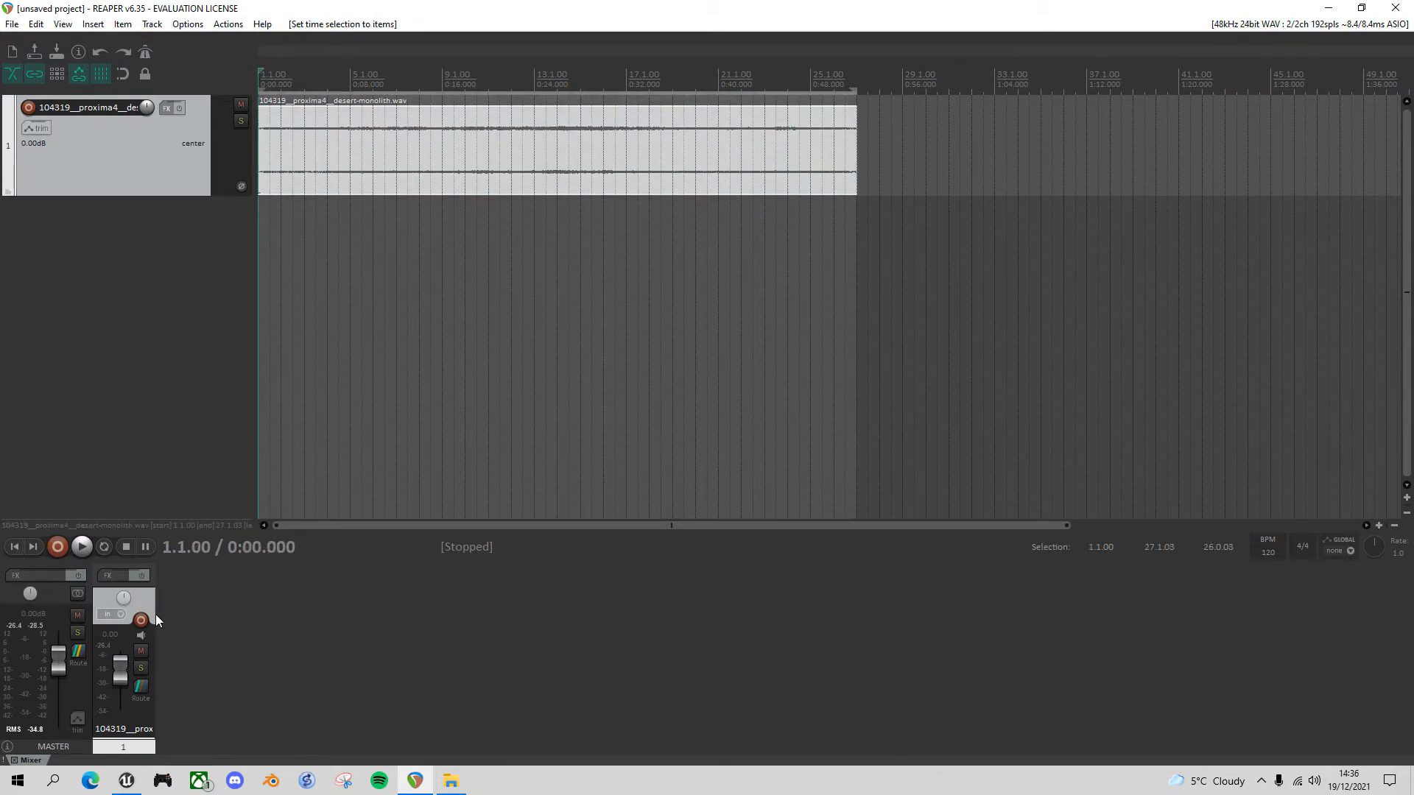
{"action": "left_click", "coordinate": [103, 547]}
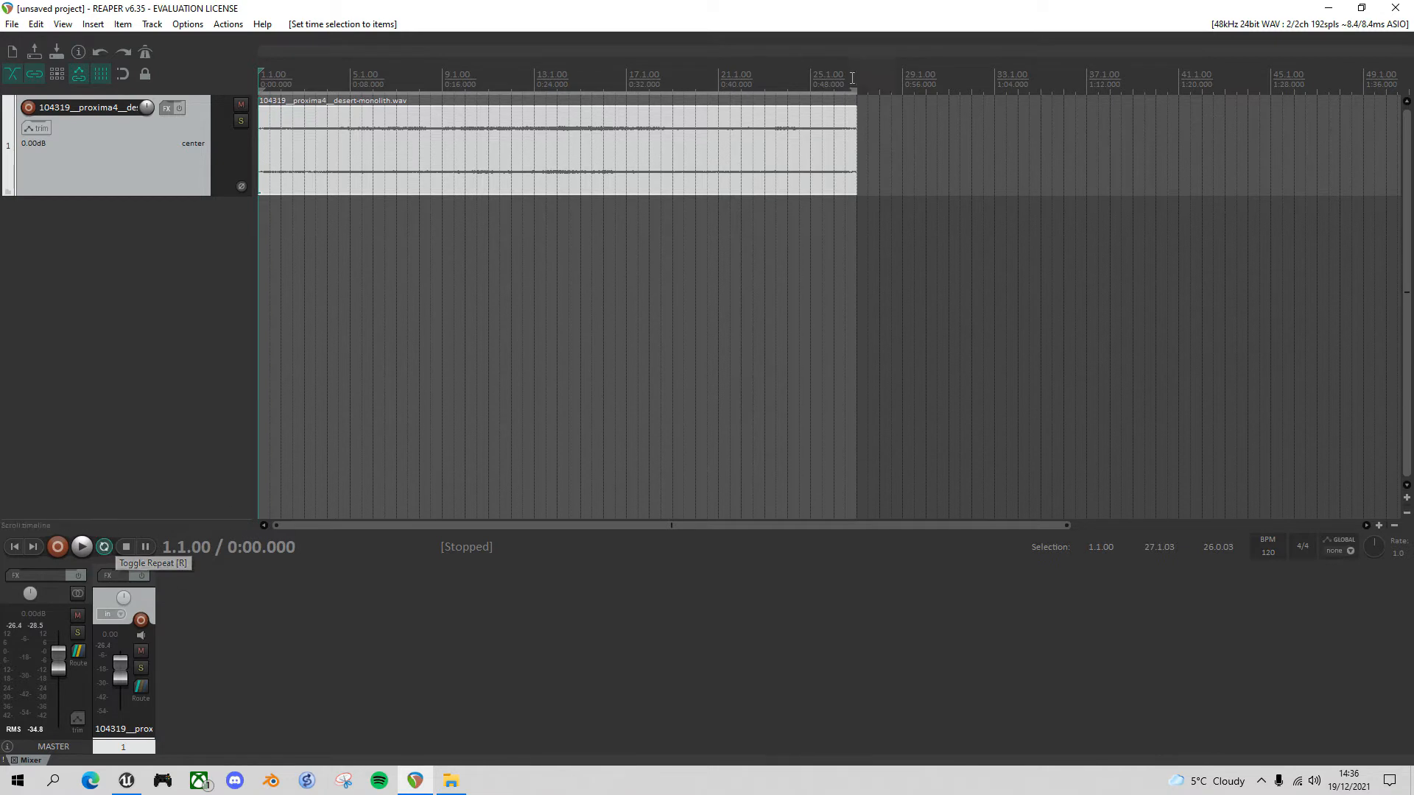
- Play from about 0:50 through the clip's end to hear how the loop transitions back to the start
{"action": "left_click", "coordinate": [834, 82]}
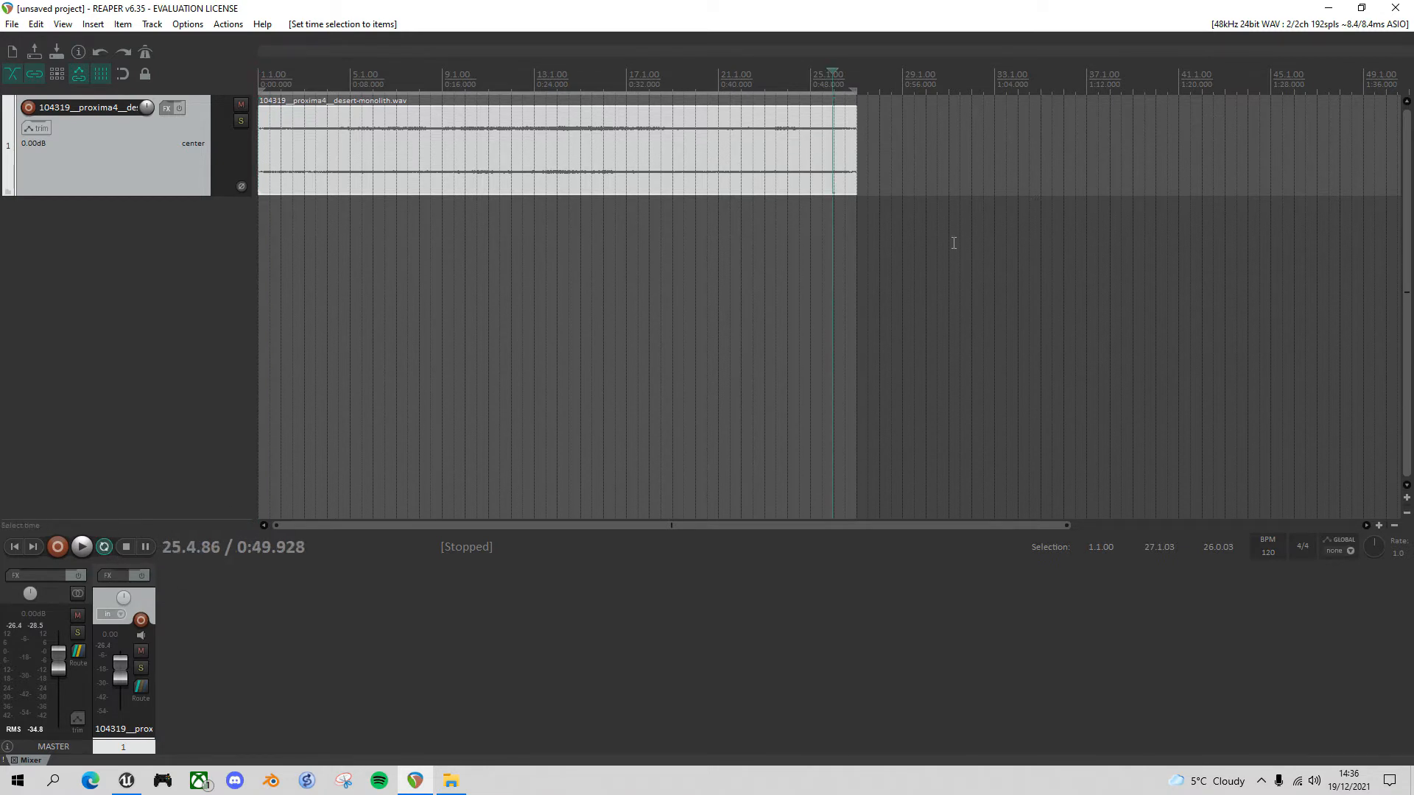
{"action": "key", "text": "space"}
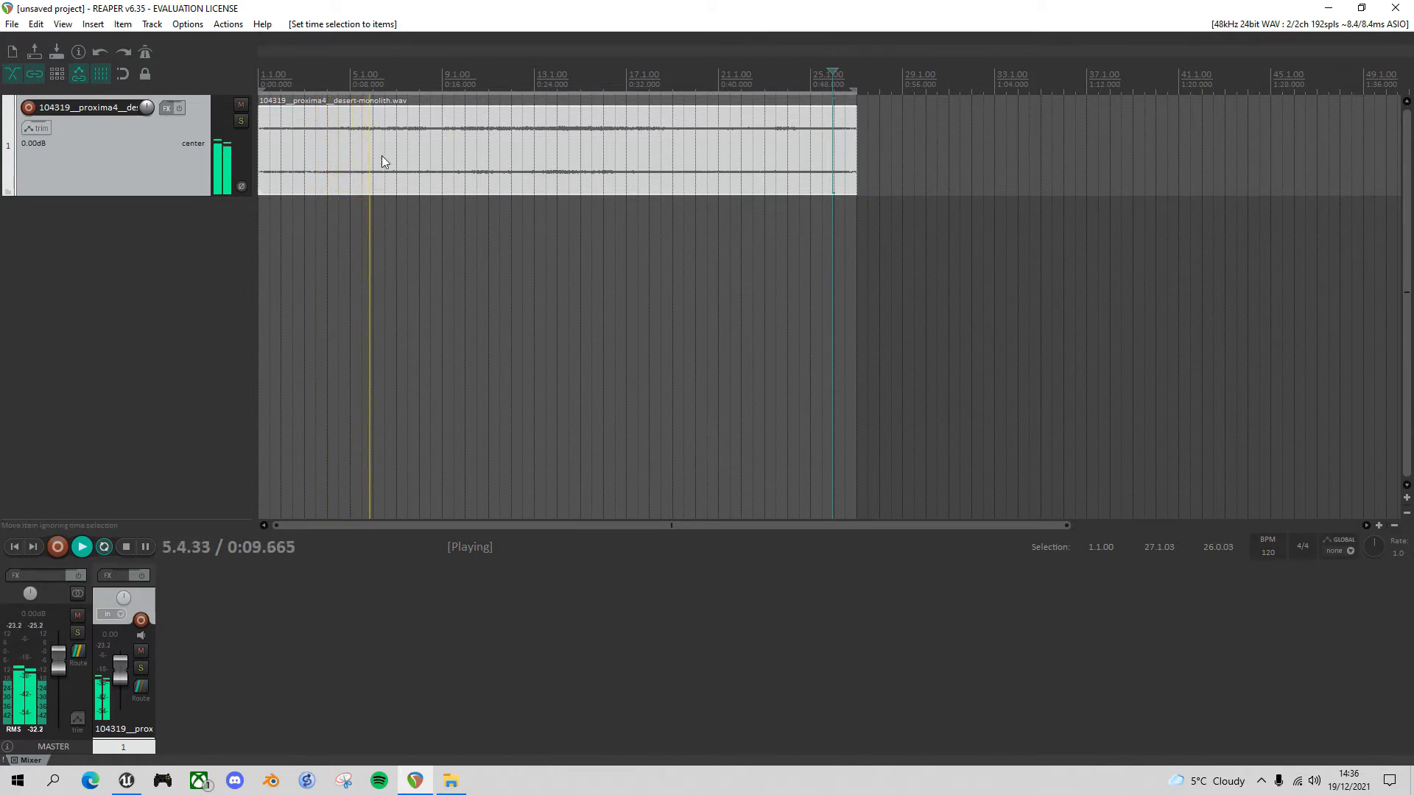
{"action": "key", "text": "space"}
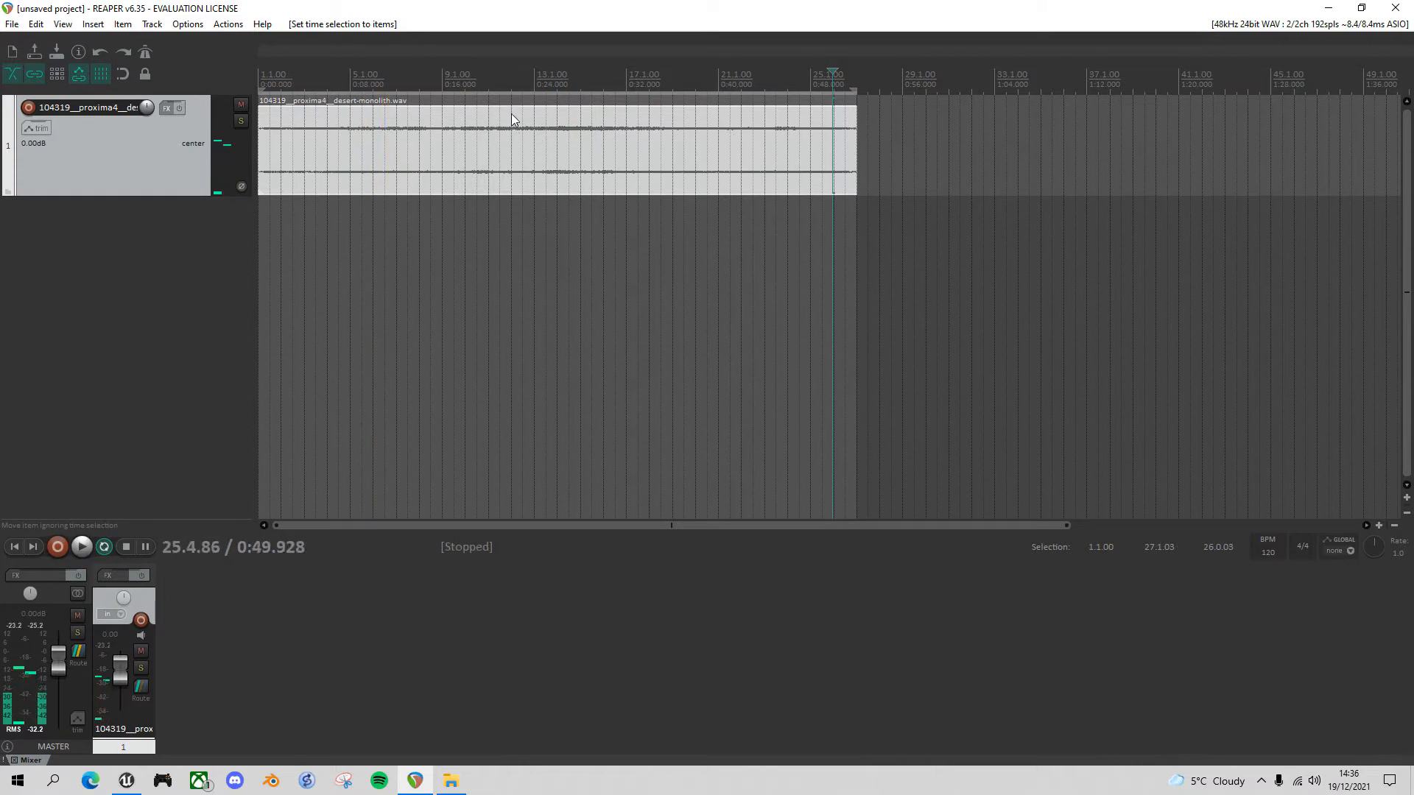
- Turn snapping on and split the desert-monolith clip at 0:22
{"action": "left_click", "coordinate": [122, 73]}
{"action": "left_click", "coordinate": [512, 117]}
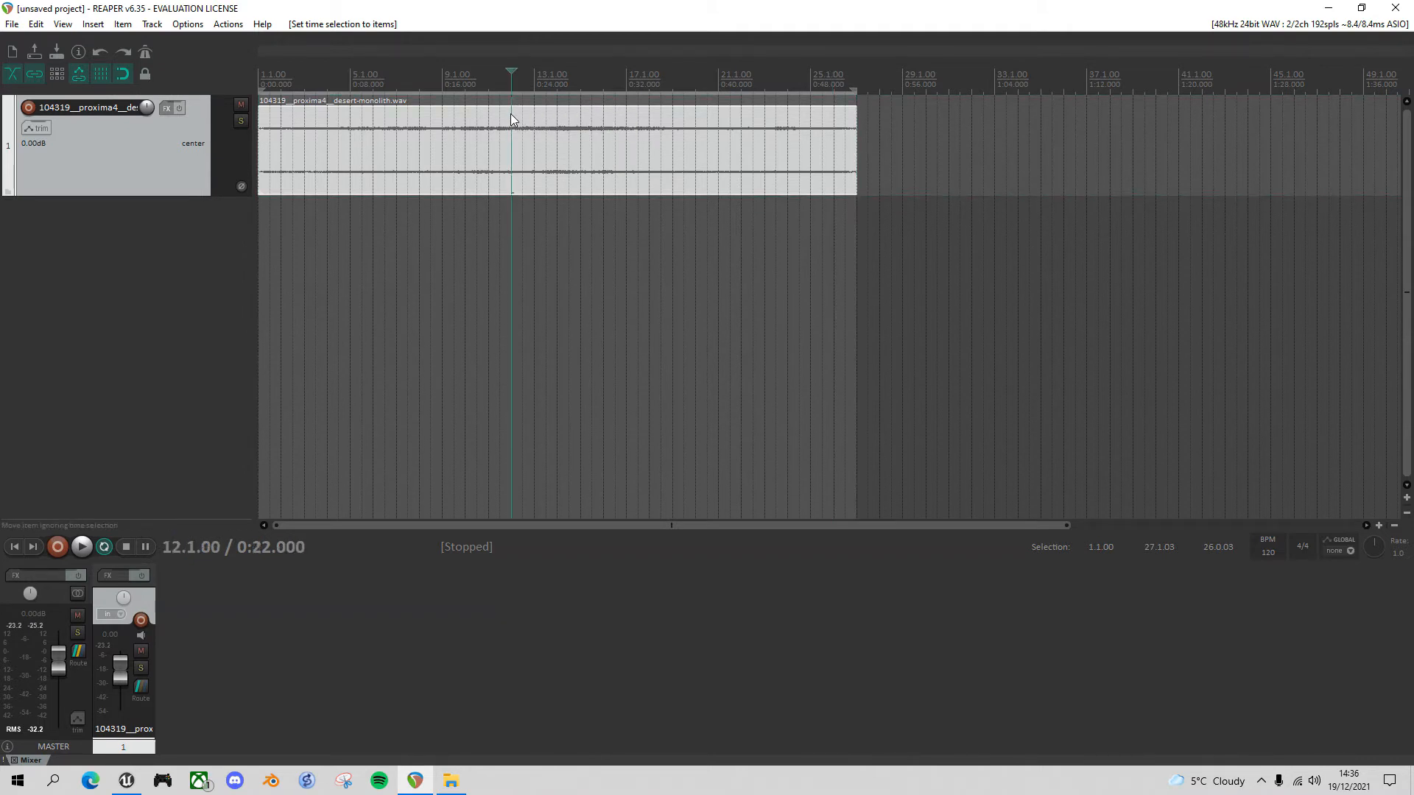
{"action": "key", "text": "s"}
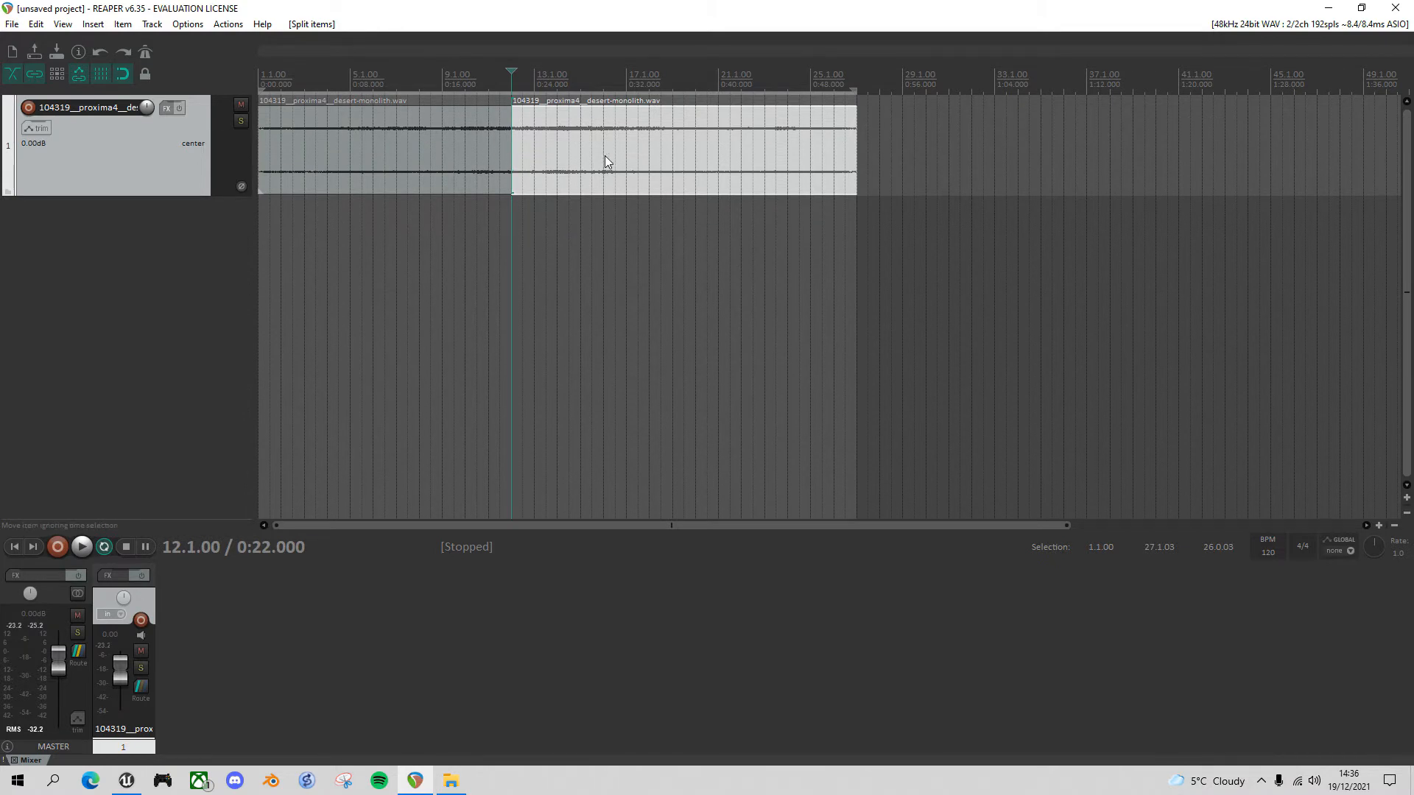
- Swap the two split parts, placing the later part at 0:00 and the earlier part directly after it without overlap
{"action": "left_click_drag", "start_coordinate": [612, 158], "coordinate": [917, 173]}
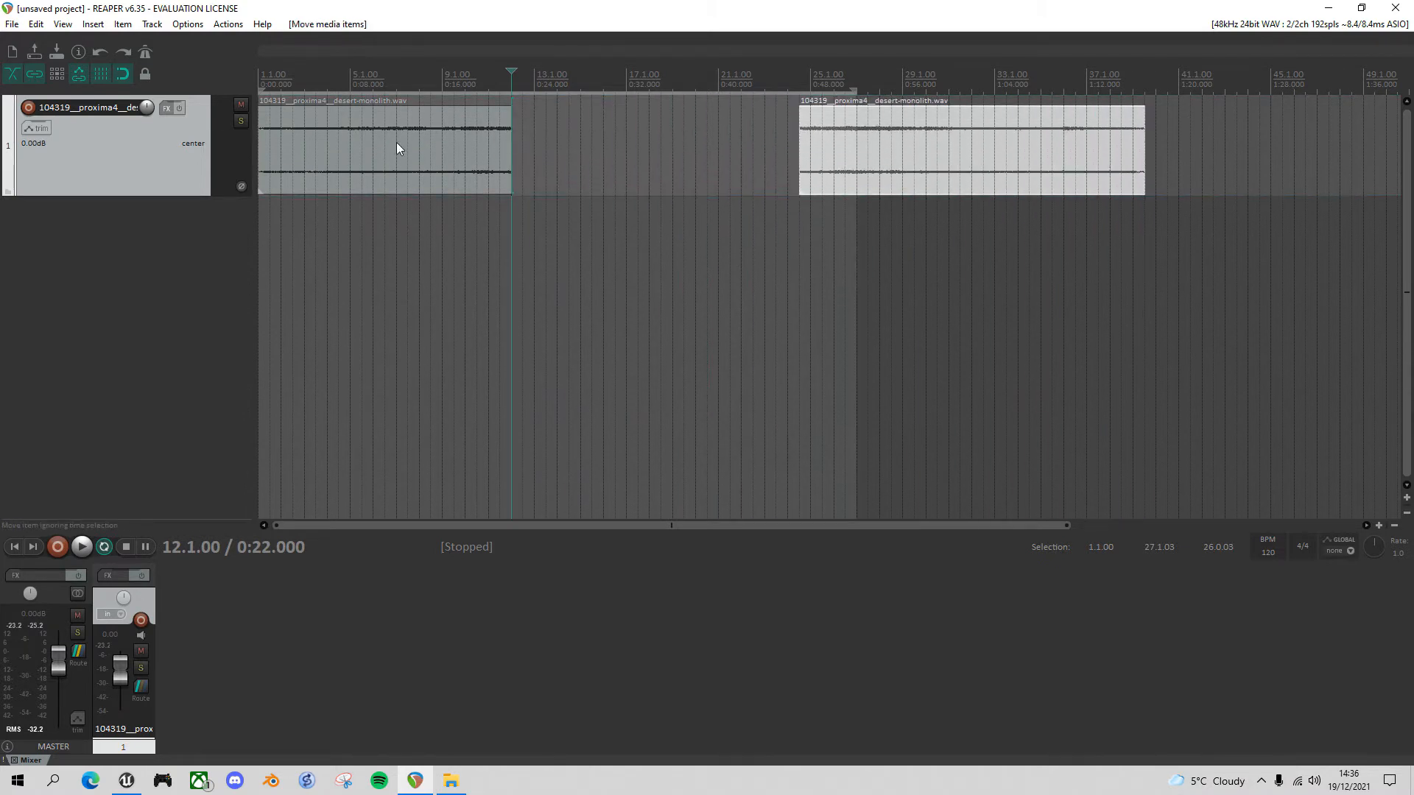
{"action": "left_click_drag", "start_coordinate": [397, 148], "coordinate": [628, 165]}
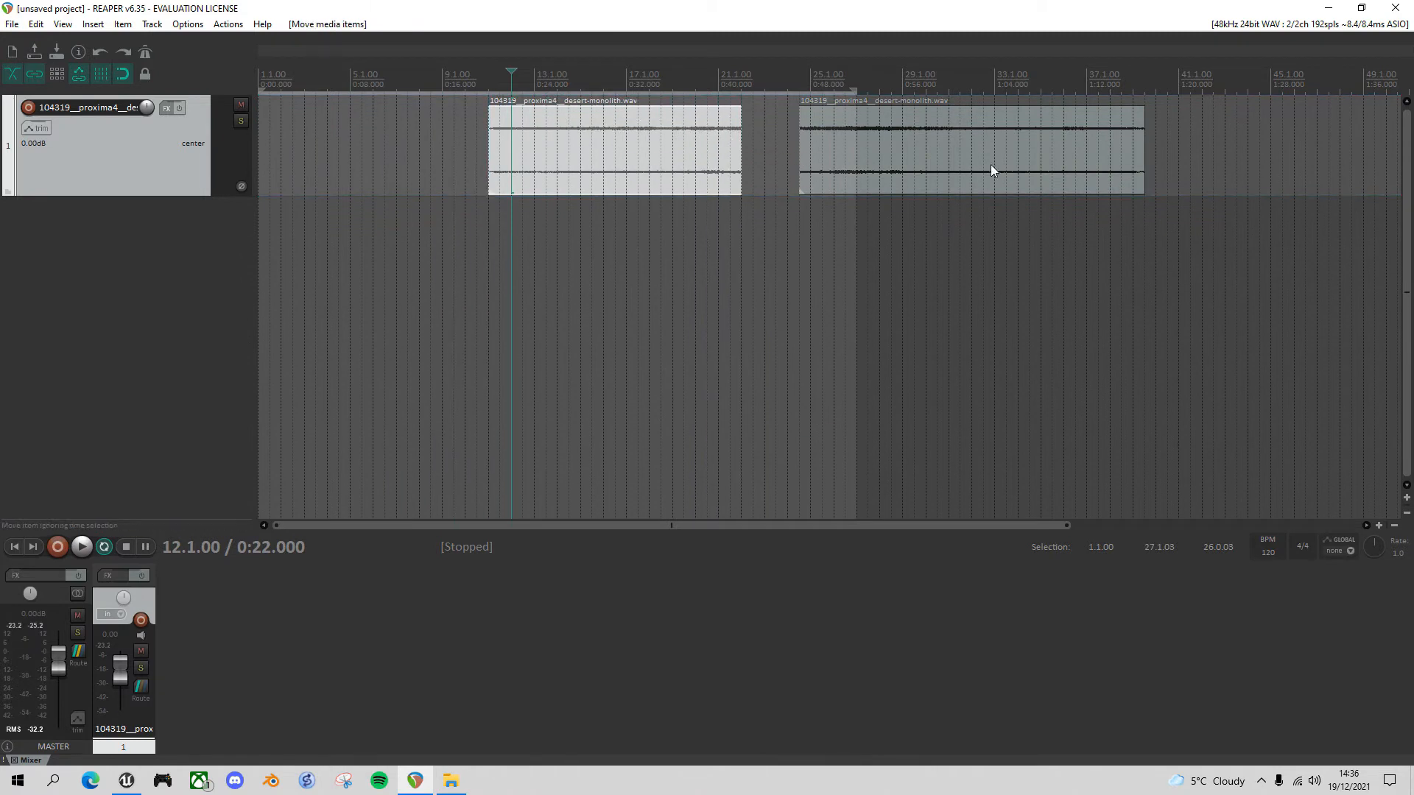
{"action": "left_click_drag", "start_coordinate": [1042, 153], "coordinate": [743, 173]}
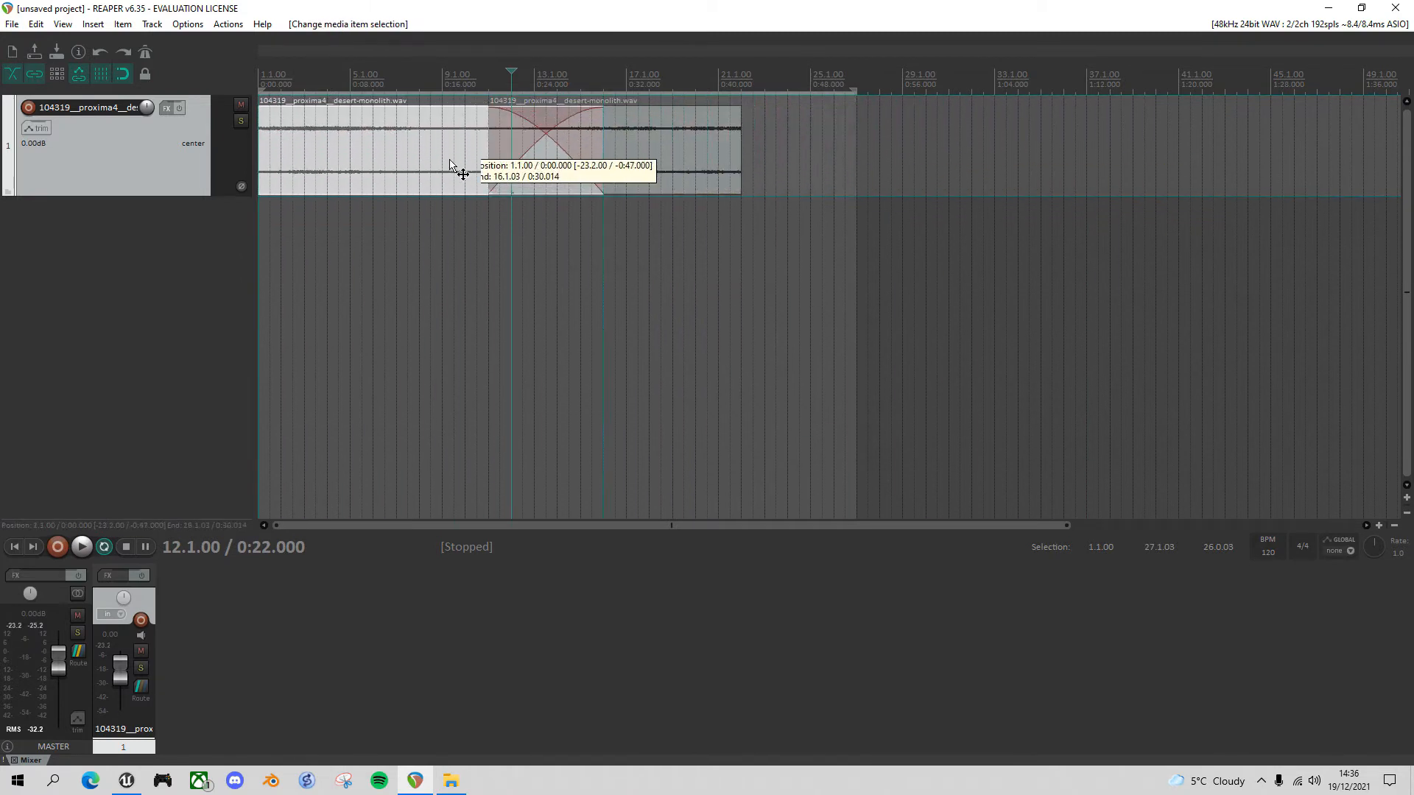
{"action": "left_click_drag", "start_coordinate": [450, 160], "coordinate": [450, 160]}
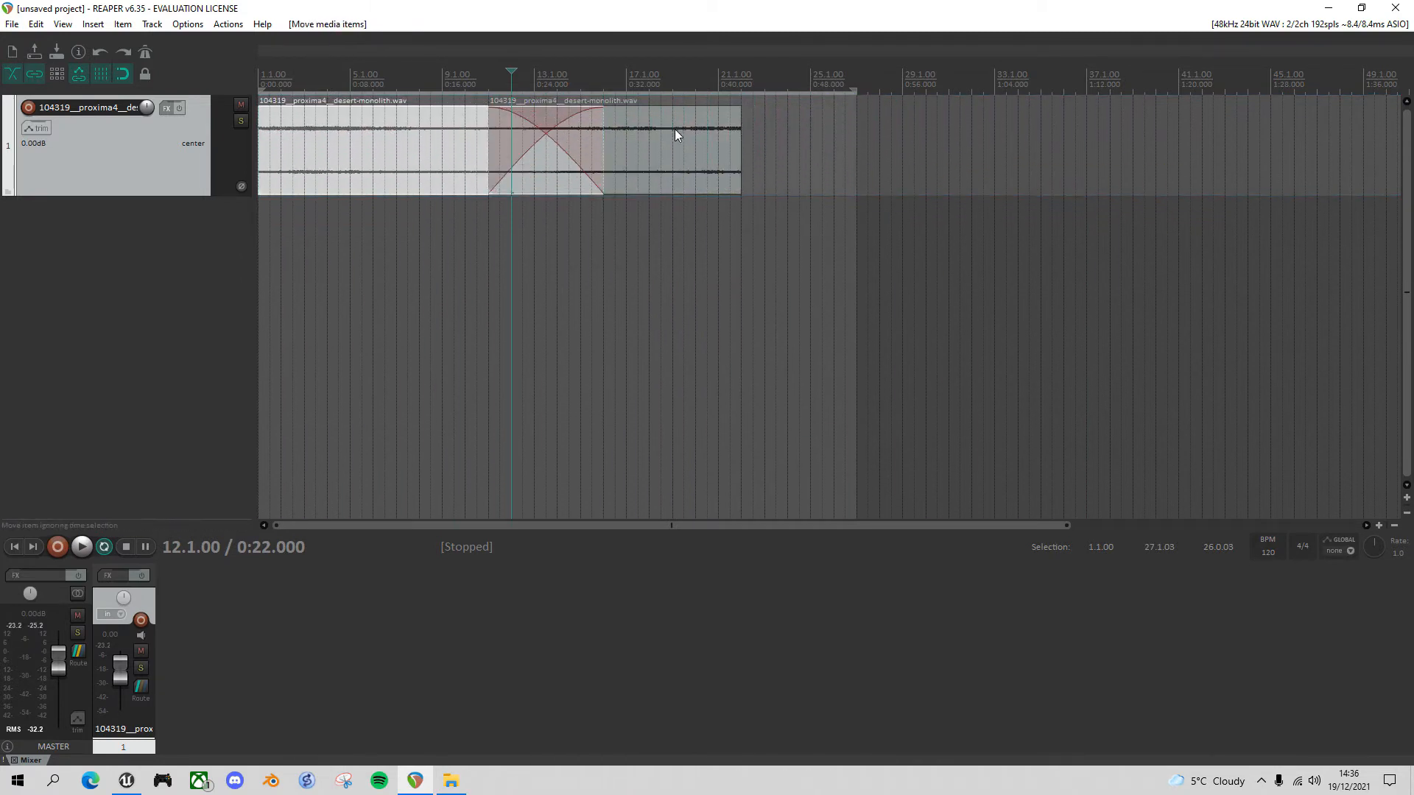
{"action": "left_click_drag", "start_coordinate": [676, 133], "coordinate": [910, 174]}
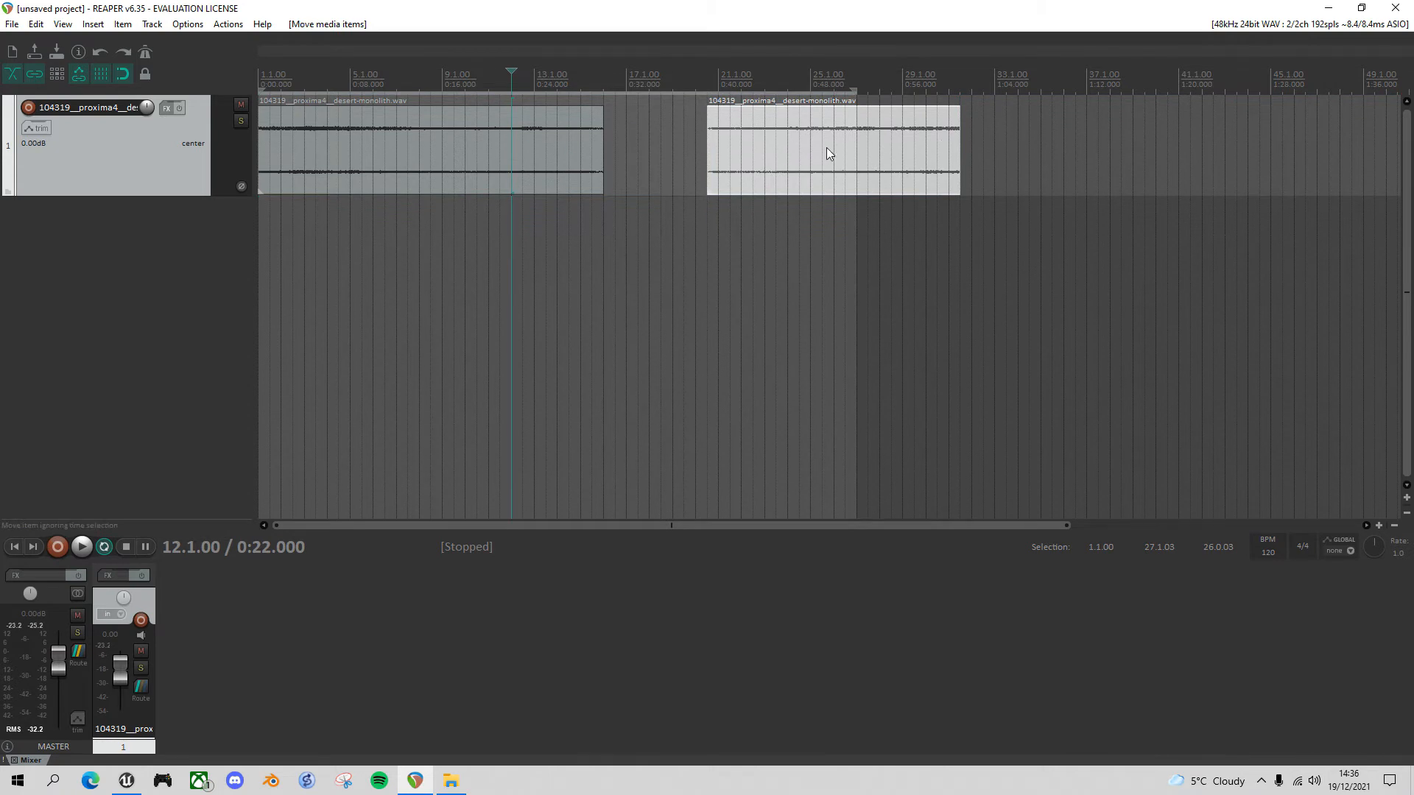
{"action": "left_click_drag", "start_coordinate": [825, 146], "coordinate": [724, 138]}
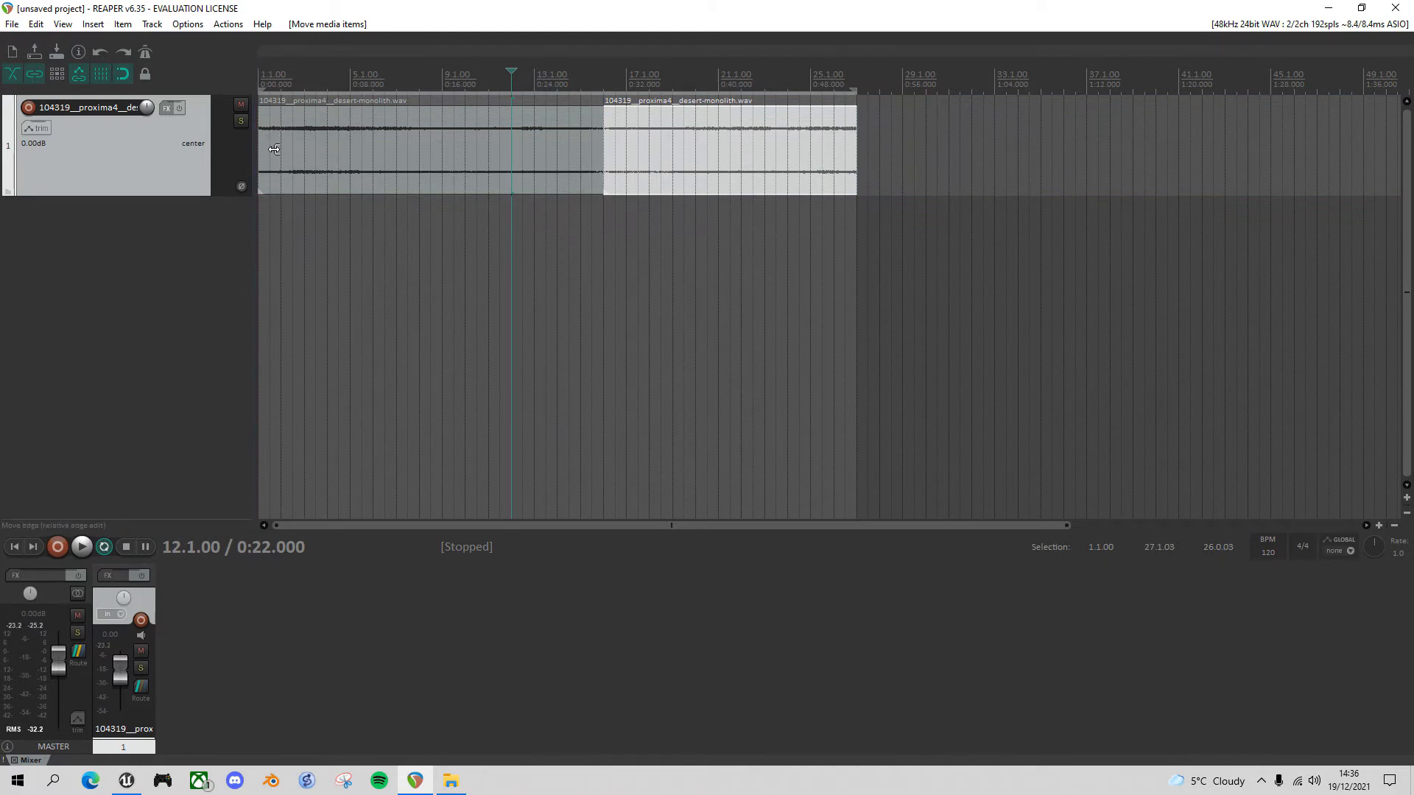
- Play the rearranged clips from about 0:50 across the loop point to check that the transition is seamless
{"action": "left_click", "coordinate": [844, 89]}
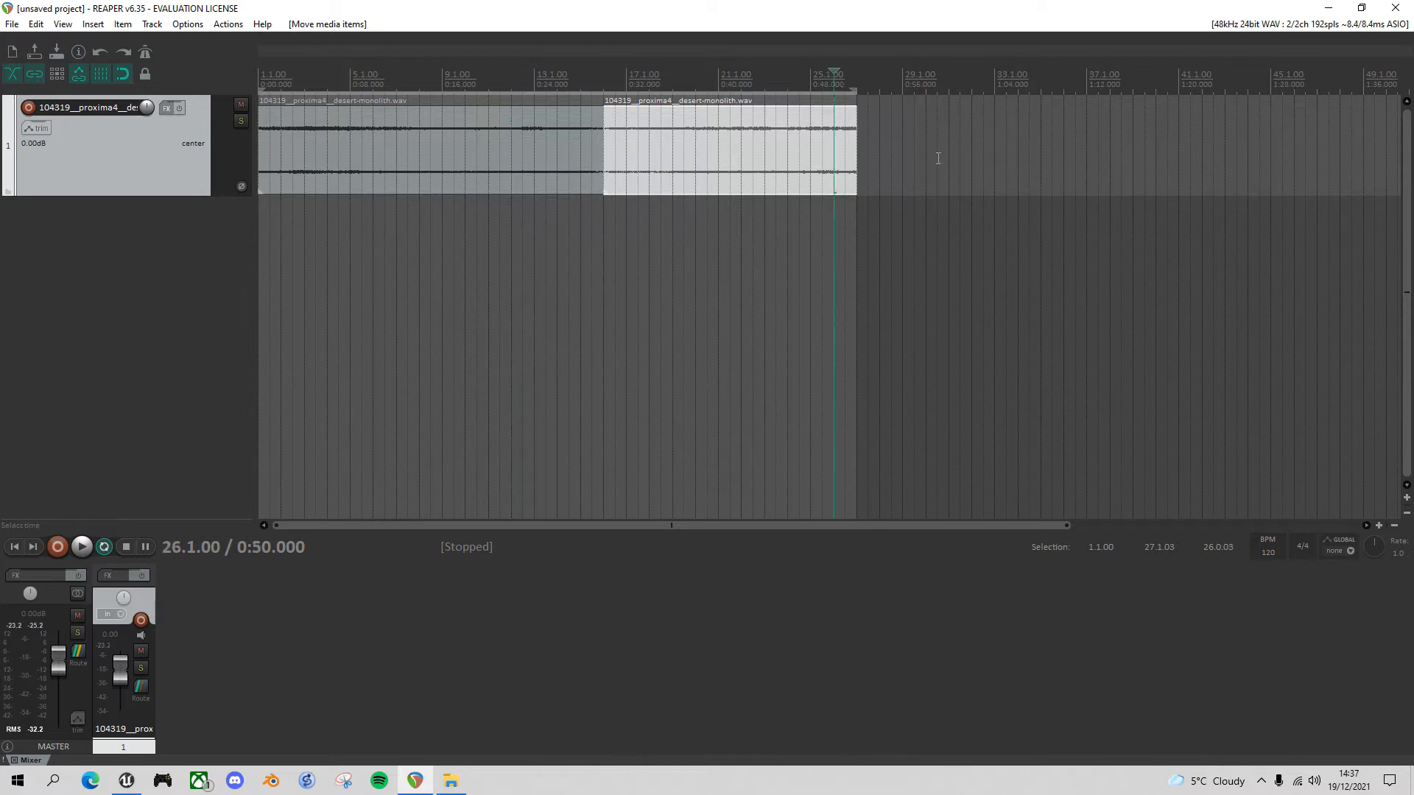
{"action": "key", "text": "space"}
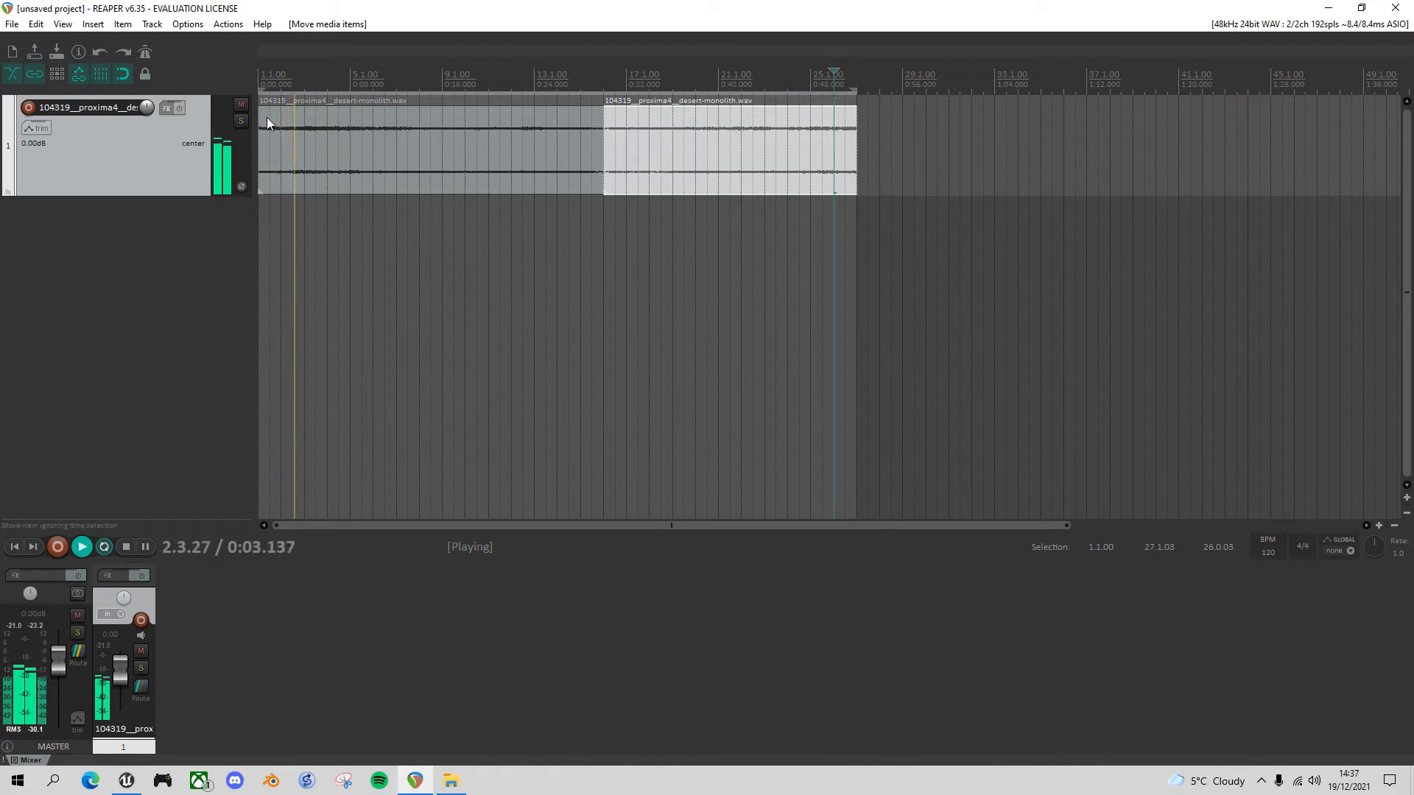
{"action": "key", "text": "space"}
{"action": "mouse_move", "coordinate": [669, 158]}
{"action": "left_mouse_down"}
{"action": "mouse_move", "coordinate": [680, 159]}
{"action": "mouse_move", "coordinate": [668, 158]}
{"action": "left_mouse_up"}
{"action": "key", "text": "space"}
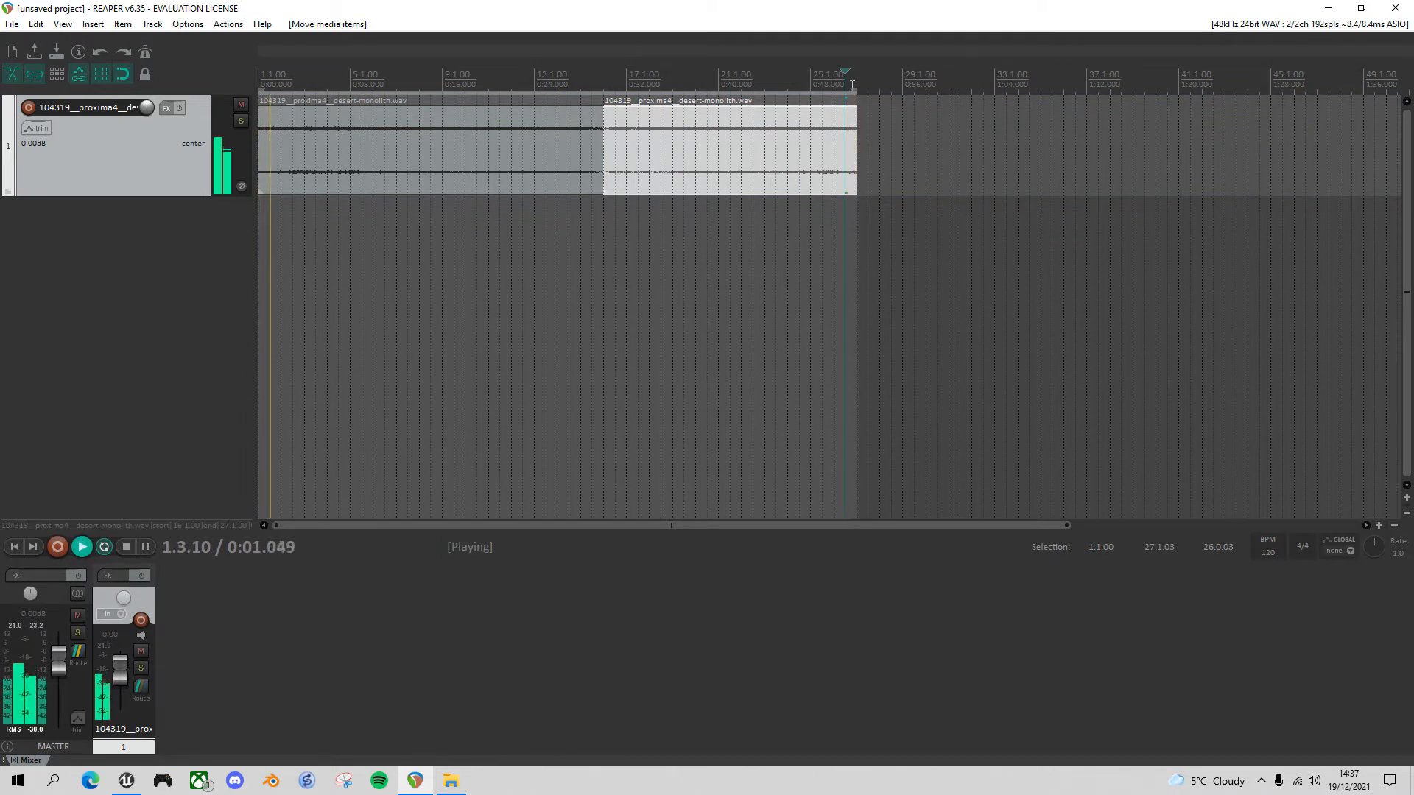
- Move the second desert-monolith clip earlier to 0:27 so it crossfades with the first, and play the crossfade from 0:25
{"action": "key", "text": "space"}
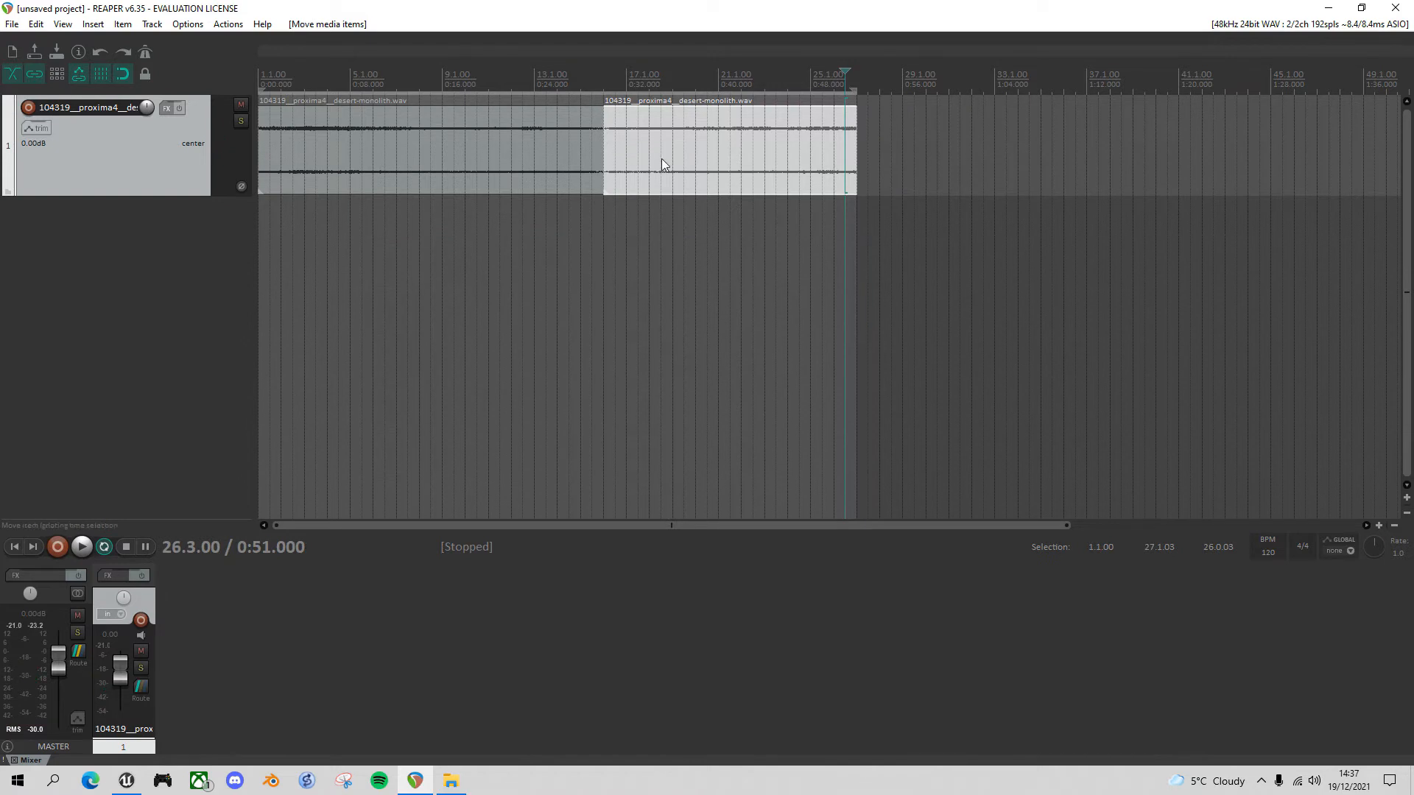
{"action": "left_click_drag", "start_coordinate": [683, 151], "coordinate": [644, 152]}
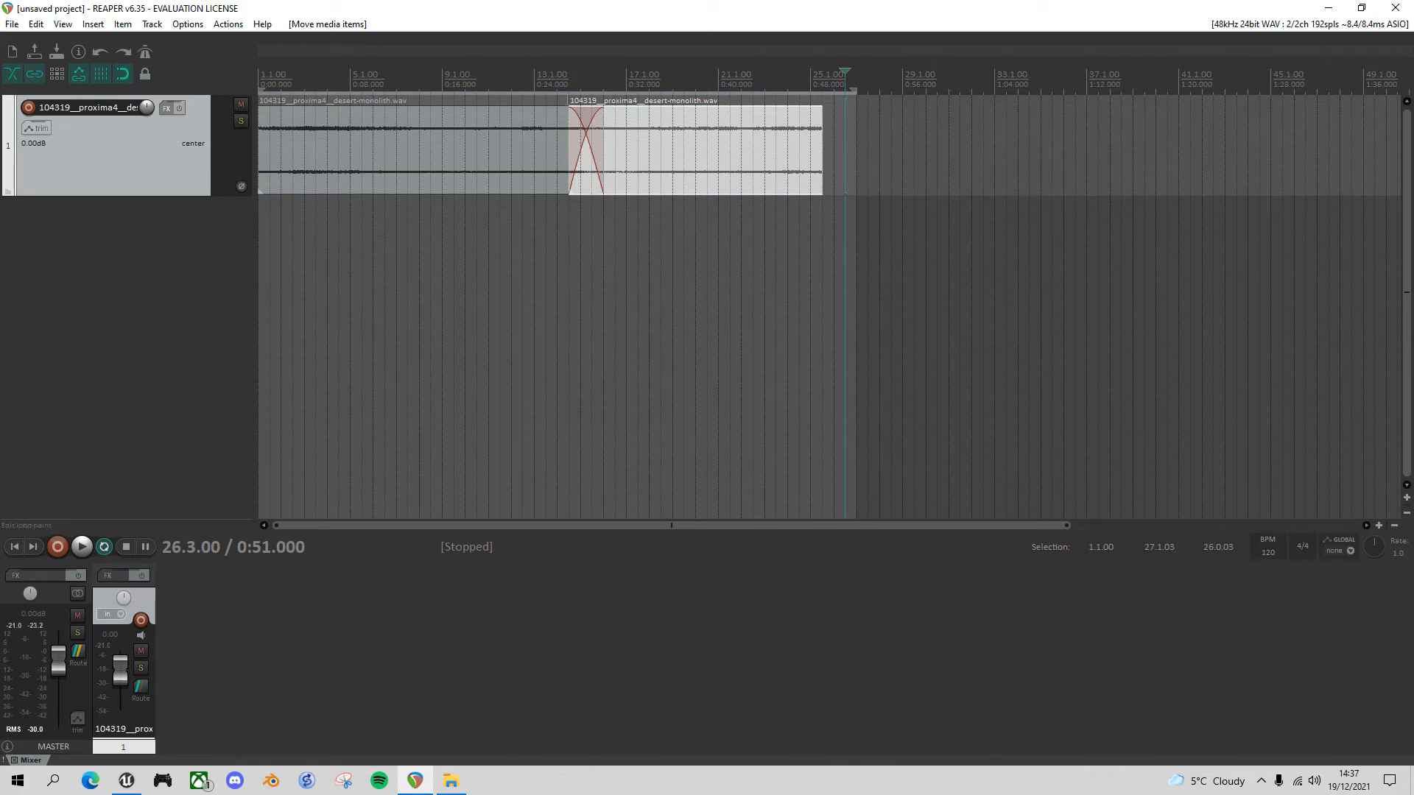
{"action": "left_click", "coordinate": [557, 101]}
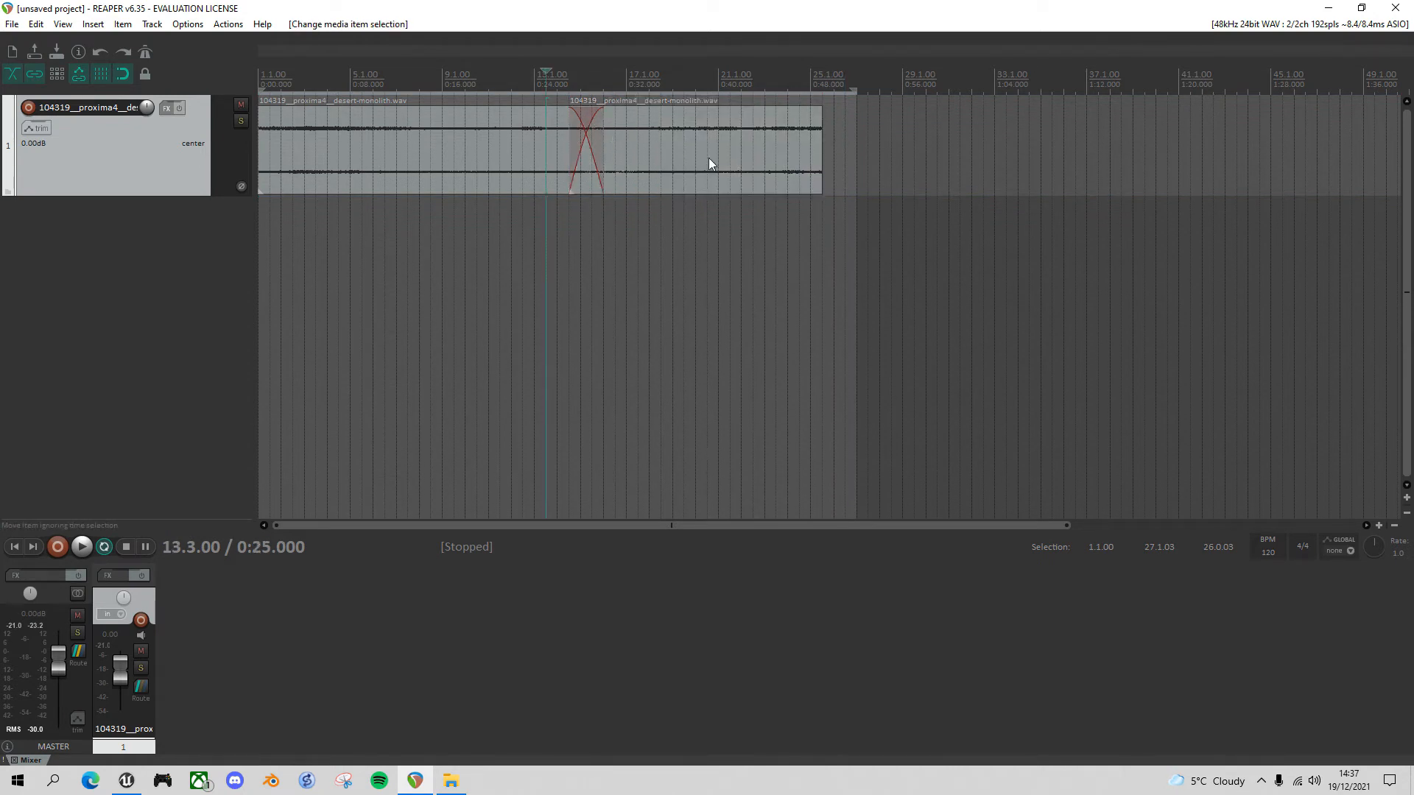
{"action": "key", "text": "space"}
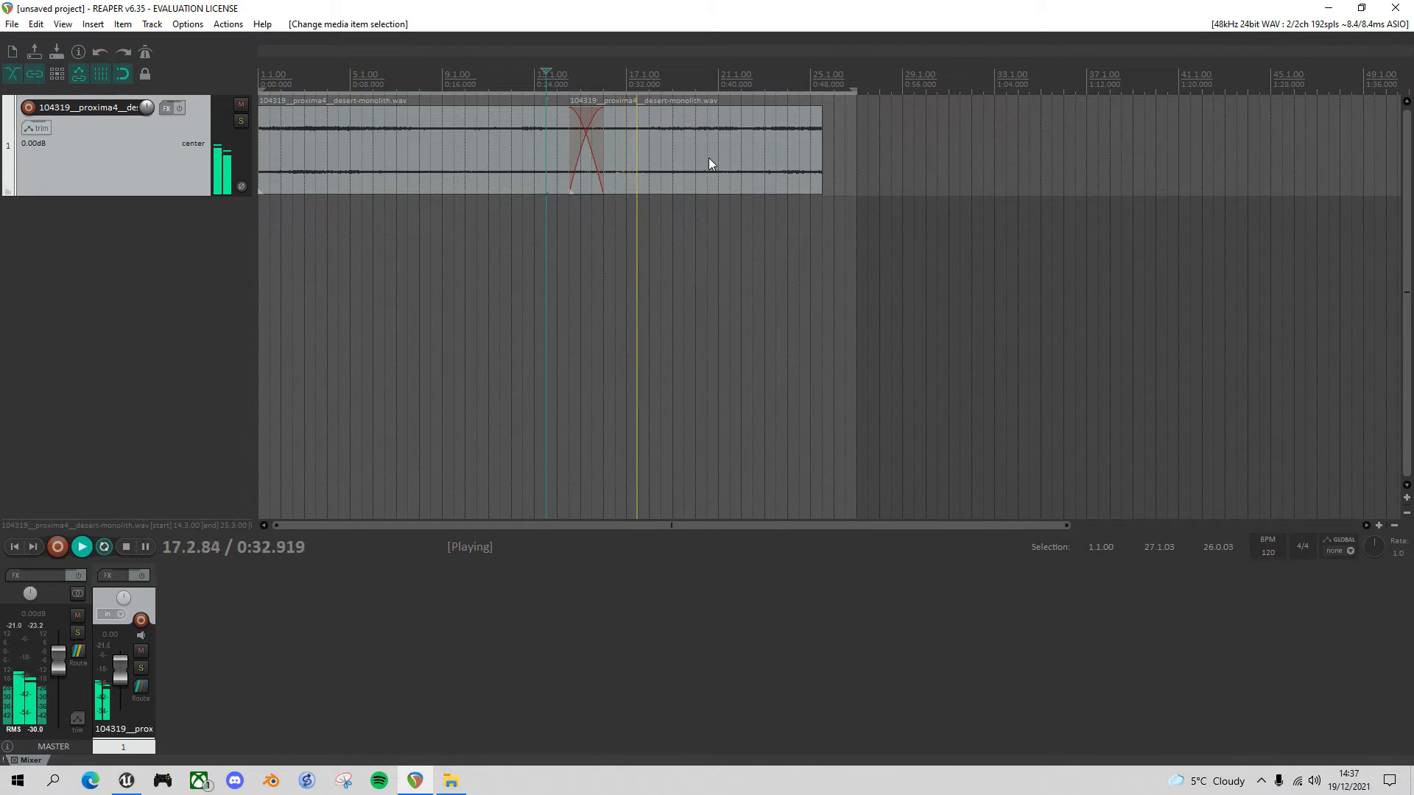
{"action": "key", "text": "space"}
- Set the time selection to the second clip, and open the render settings with the tail turned off
{"action": "left_click", "coordinate": [722, 154]}
{"action": "key", "text": "ctrl+shift+space"}
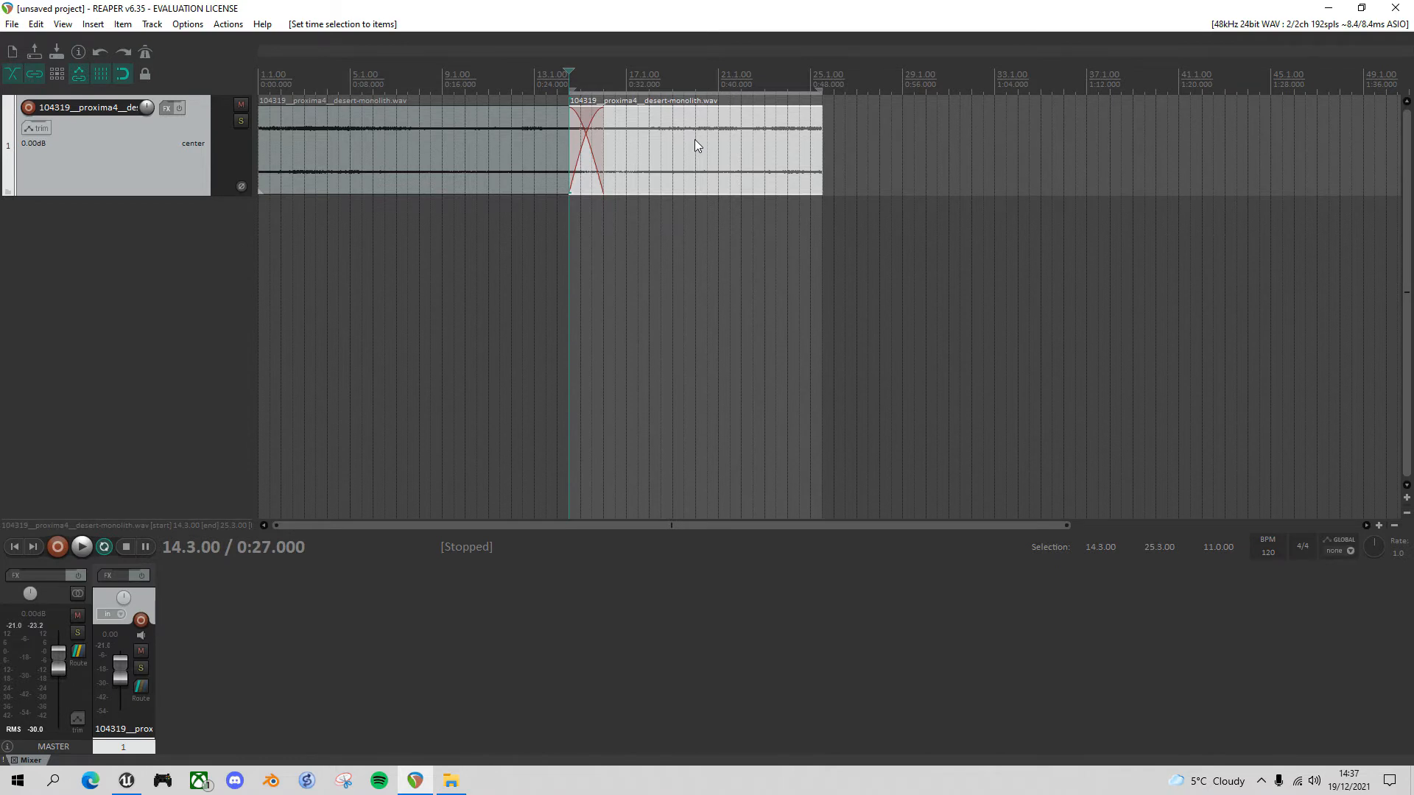
{"action": "key", "text": "ctrl+alt+r"}
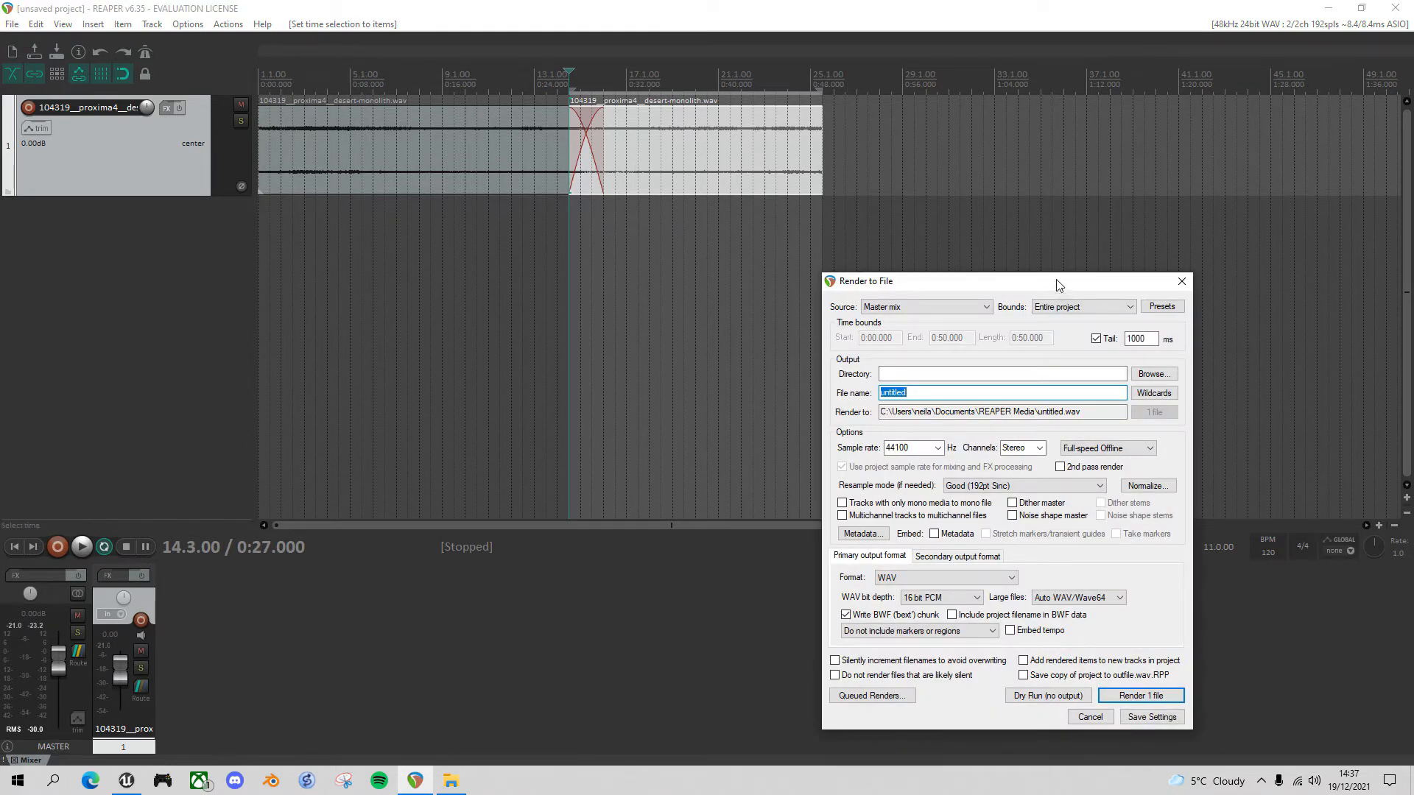
{"action": "left_click_drag", "start_coordinate": [1056, 293], "coordinate": [948, 142]}
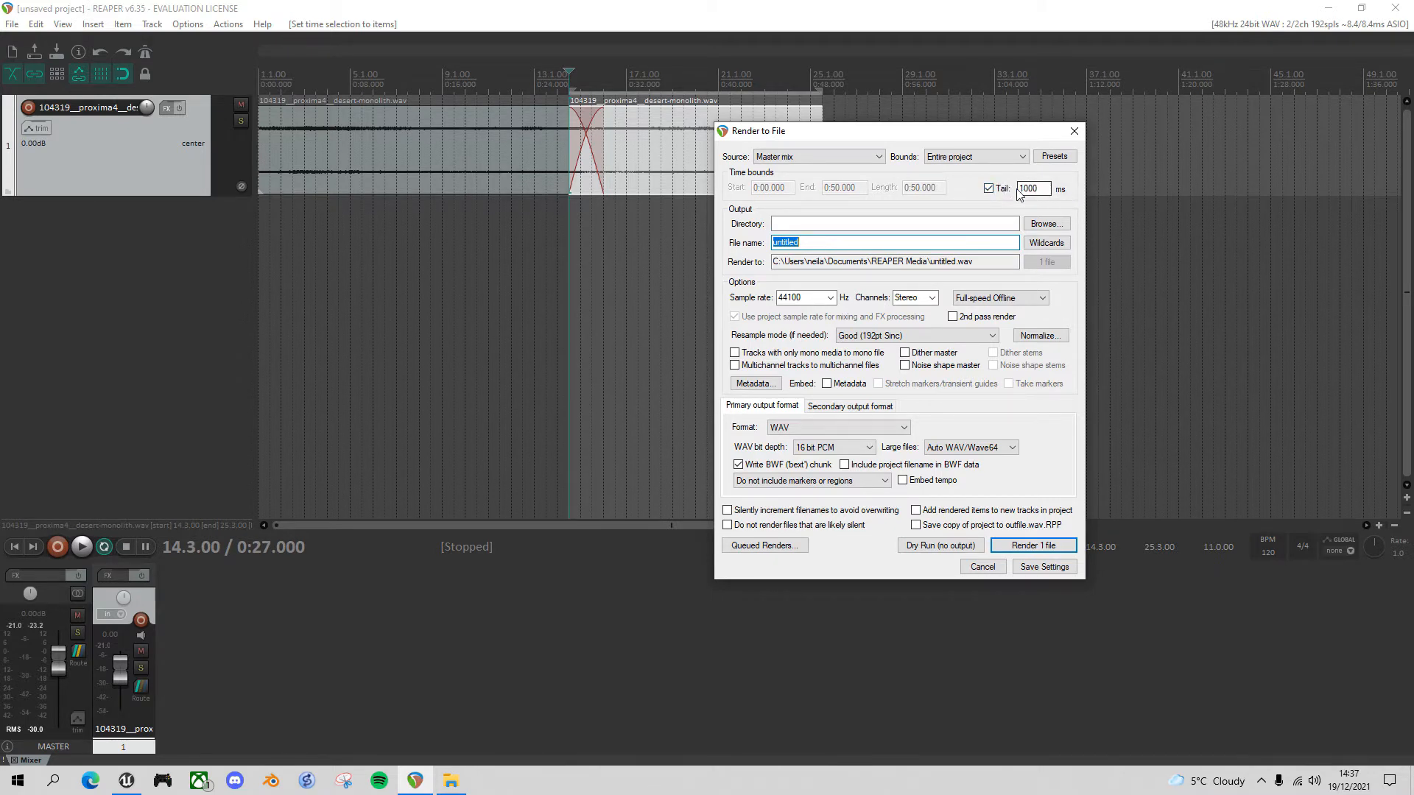
{"action": "left_click", "coordinate": [989, 188]}
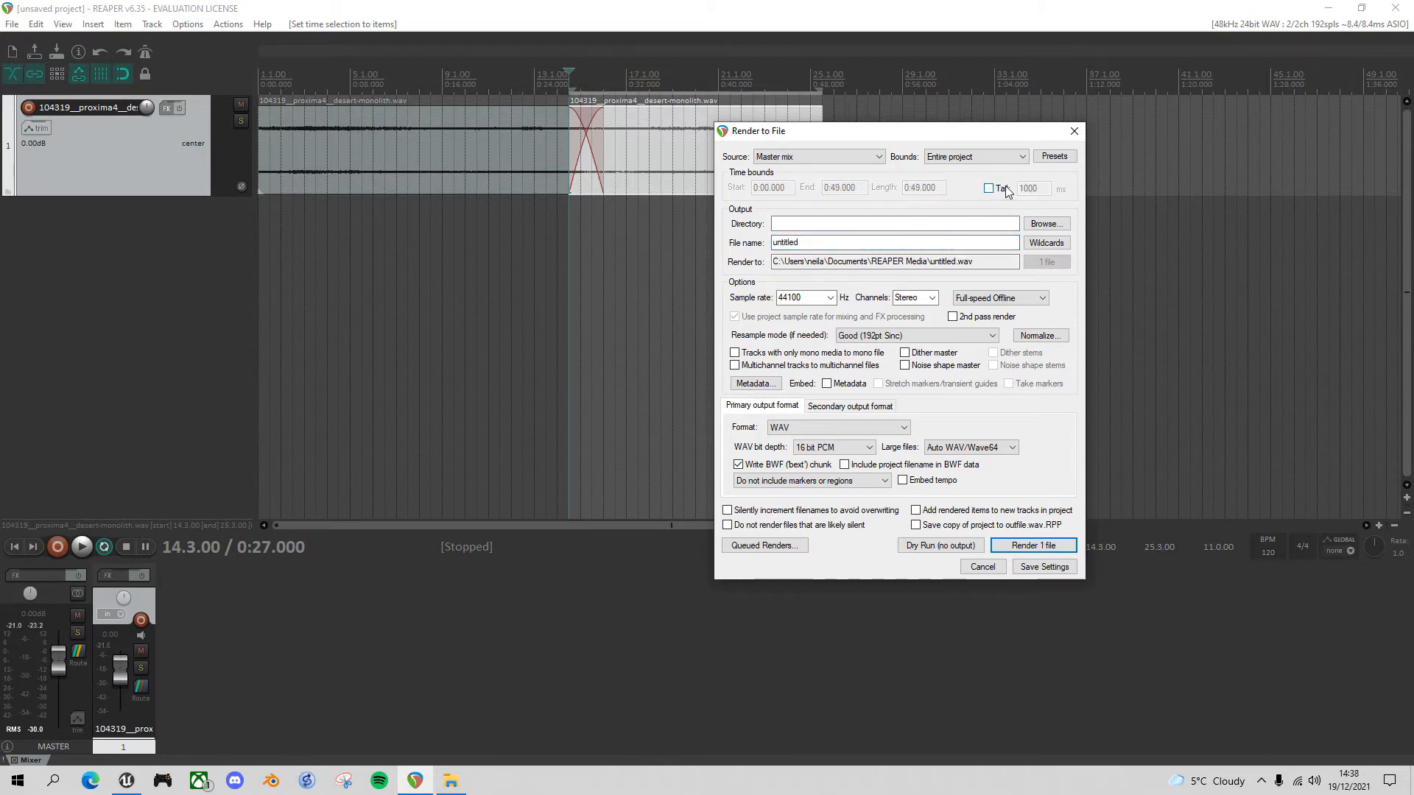
- Render the entire project as a WAV file named Desert Ambience into the Downloads\Sounds folder
{"action": "left_click", "coordinate": [1047, 224]}
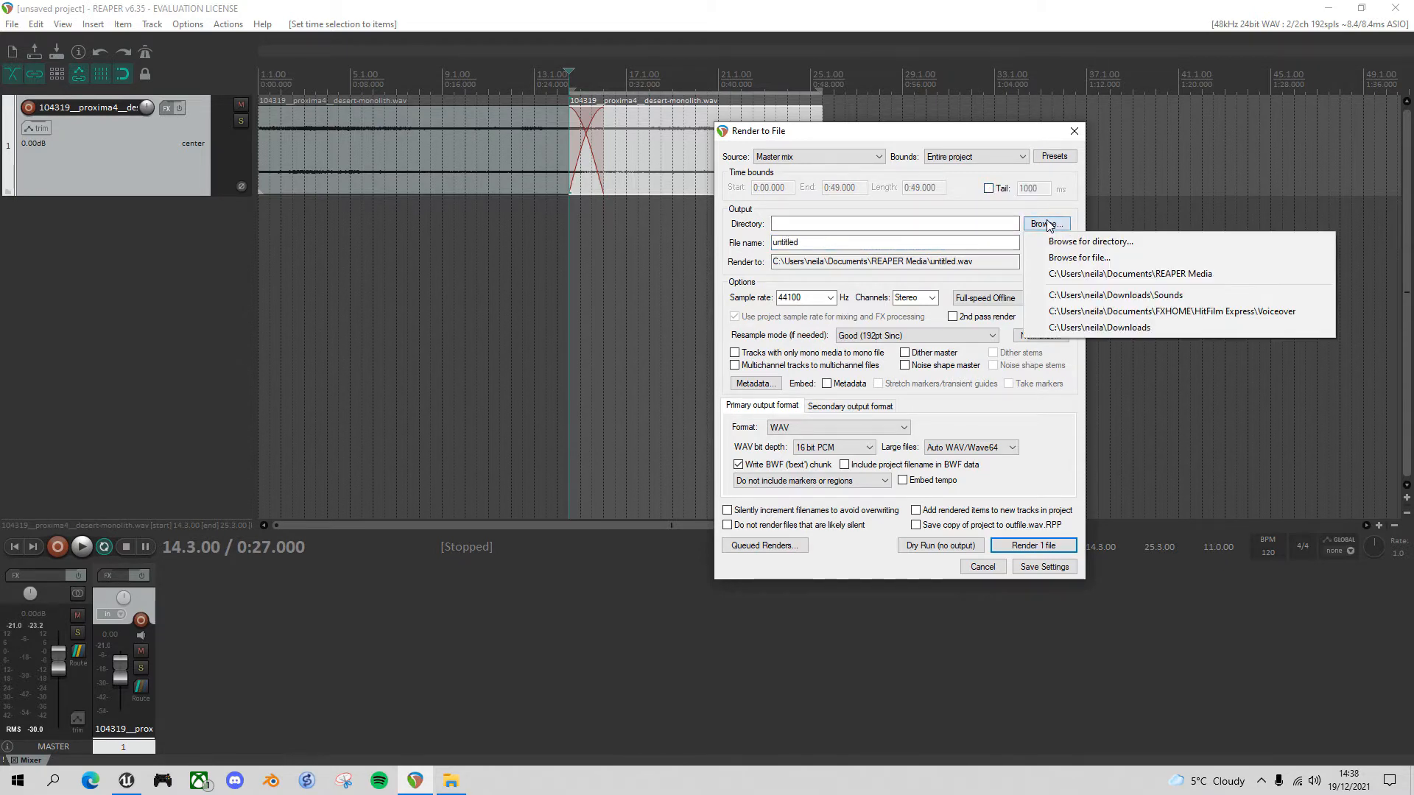
{"action": "left_click", "coordinate": [1157, 296]}
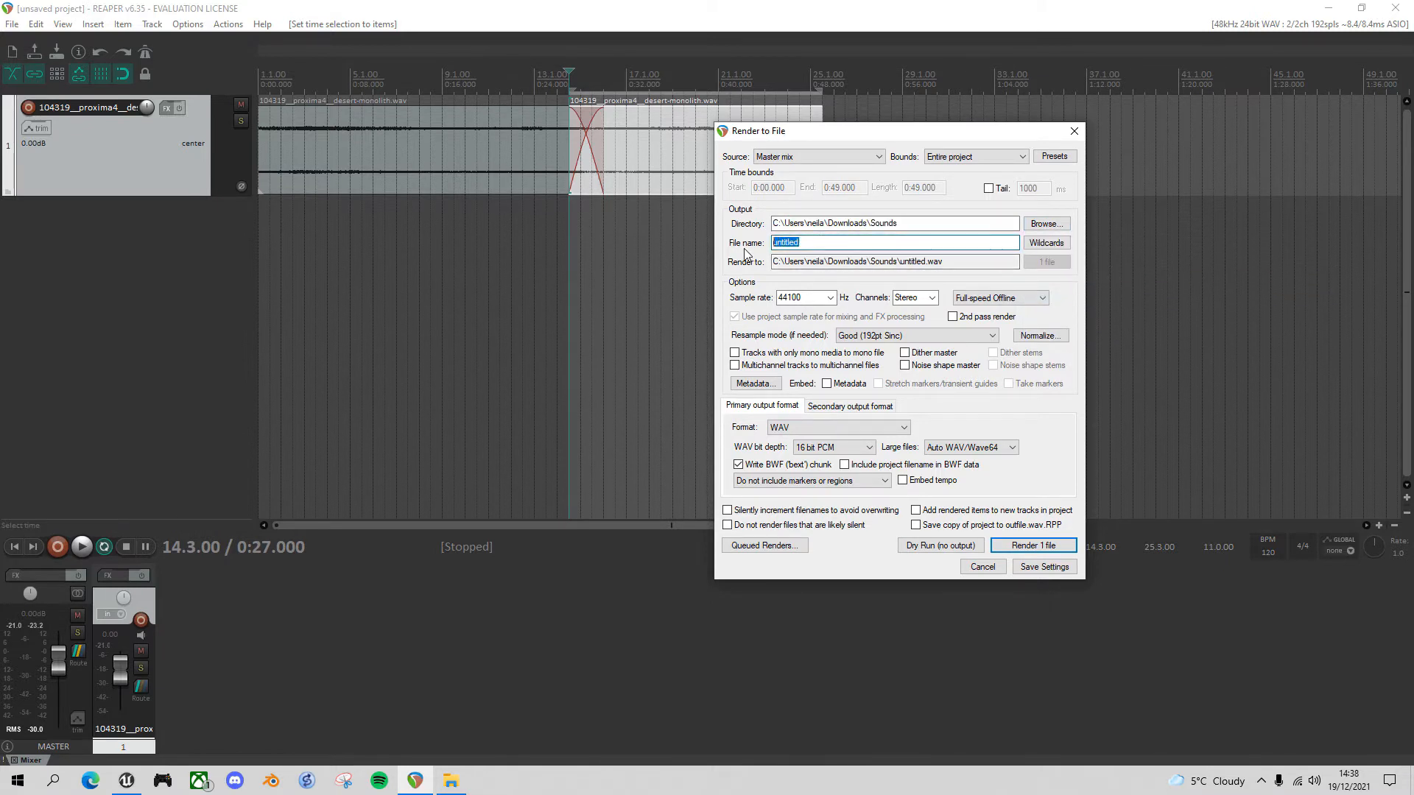
{"action": "type", "text": "Desert"}
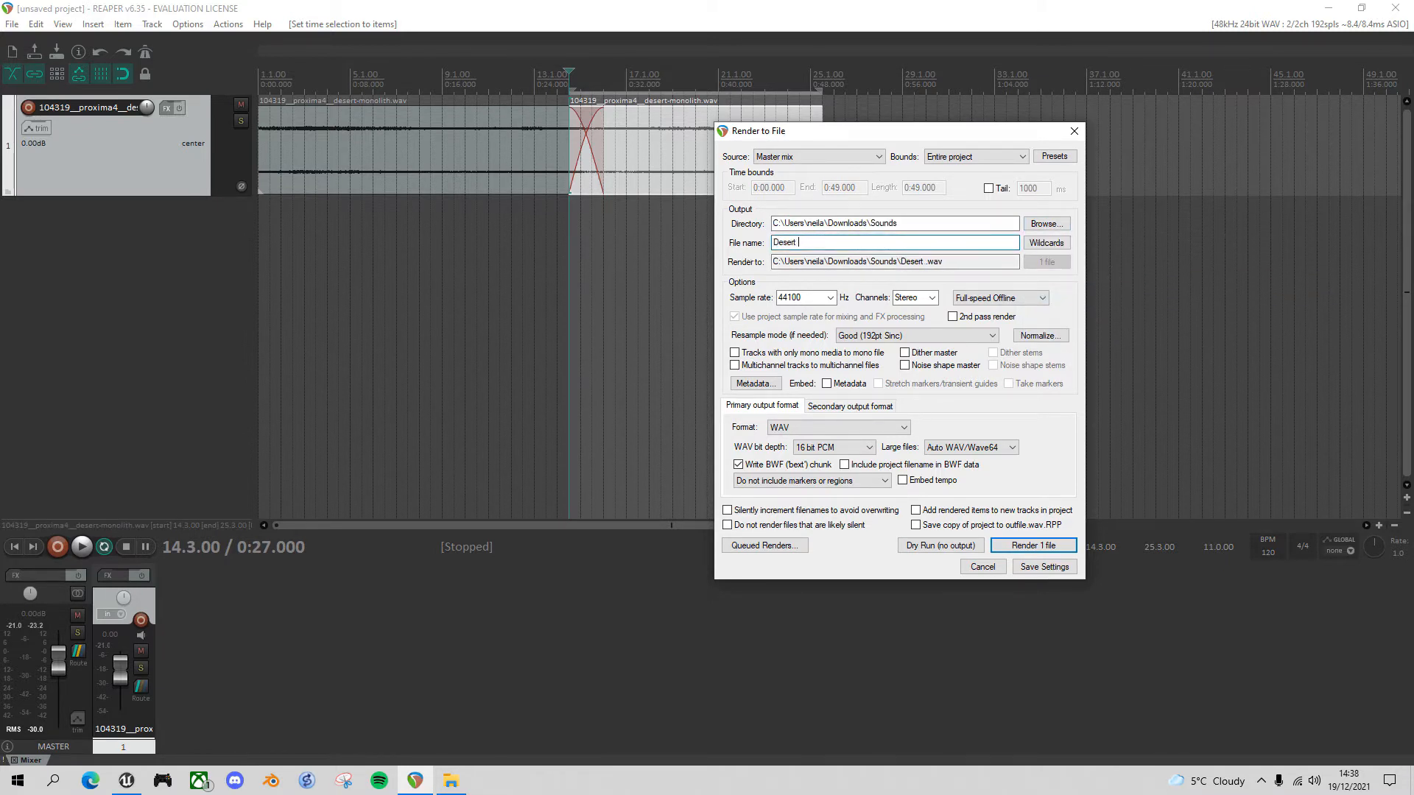
{"action": "type", "text": " Ambience"}
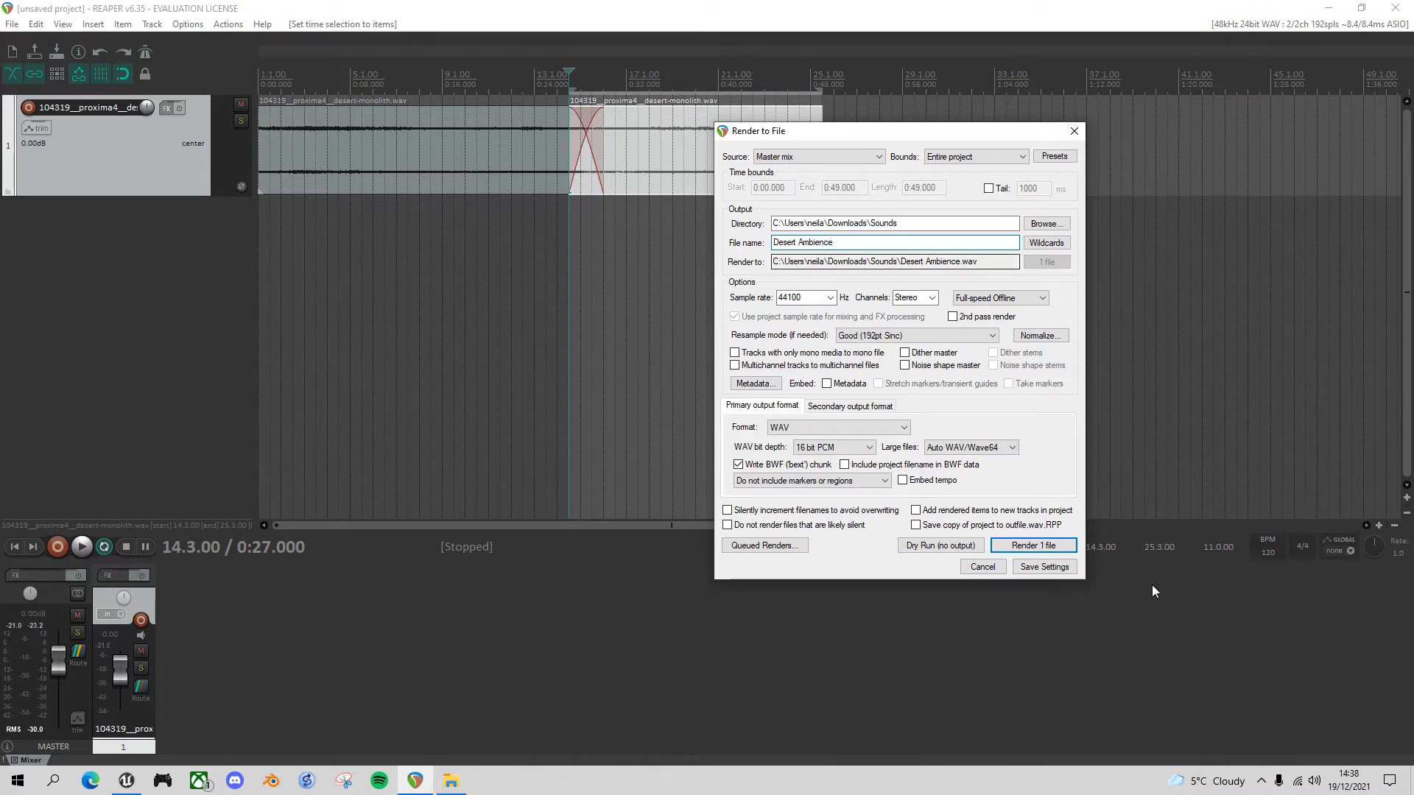
{"action": "left_click", "coordinate": [1057, 549]}
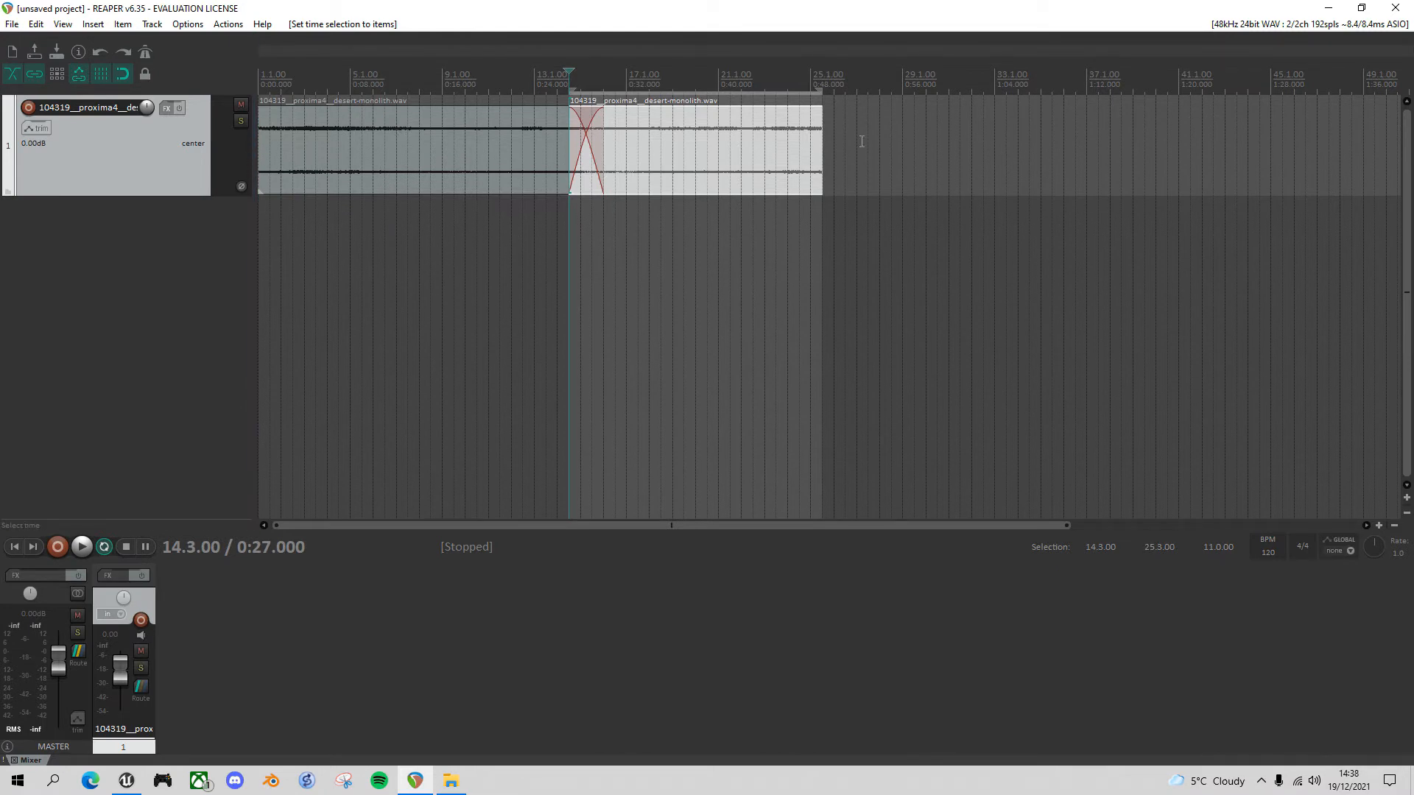
- Delete both desert-monolith clips and their track from the project
{"action": "left_click", "coordinate": [742, 152]}
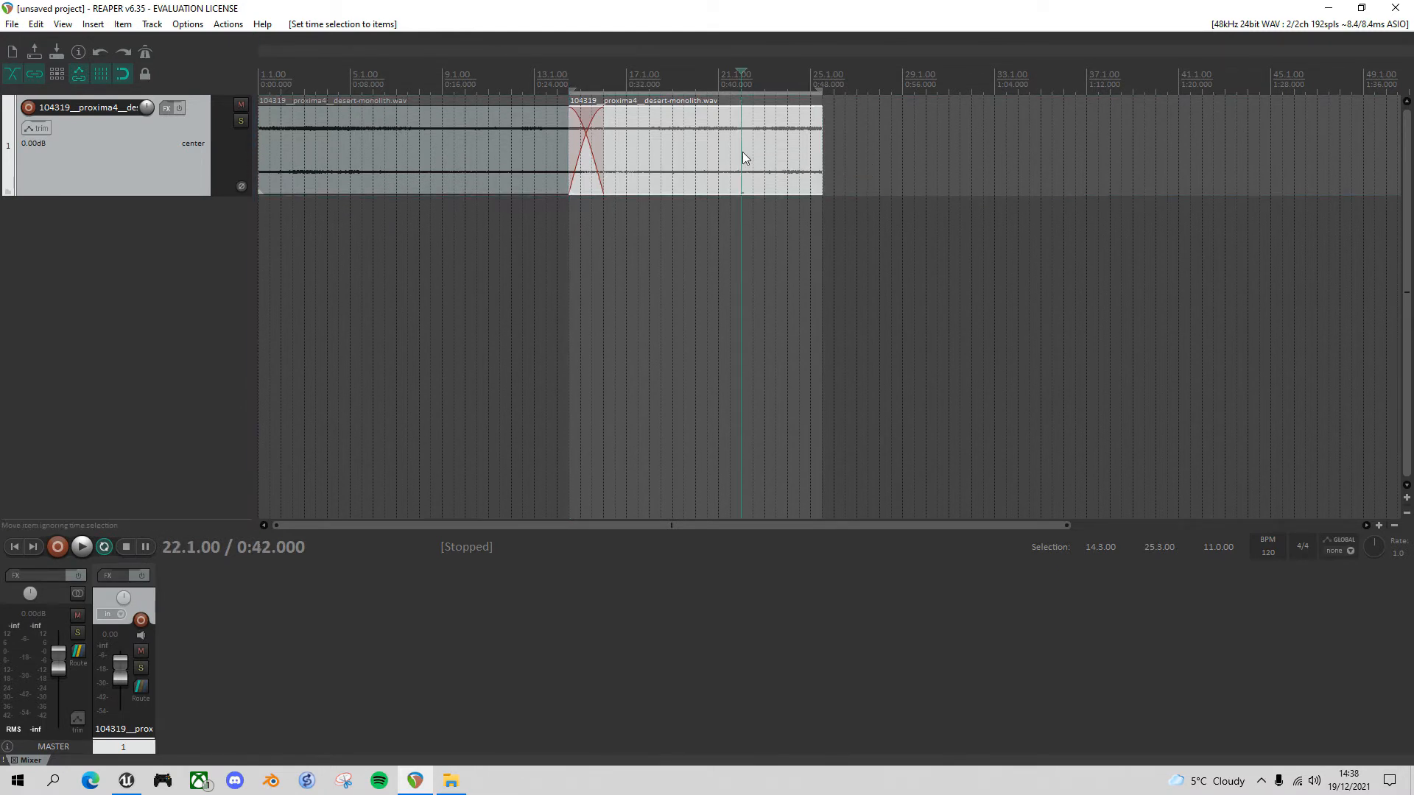
{"action": "key", "text": "Delete"}
{"action": "left_click", "coordinate": [490, 158]}
{"action": "key", "text": "Delete"}
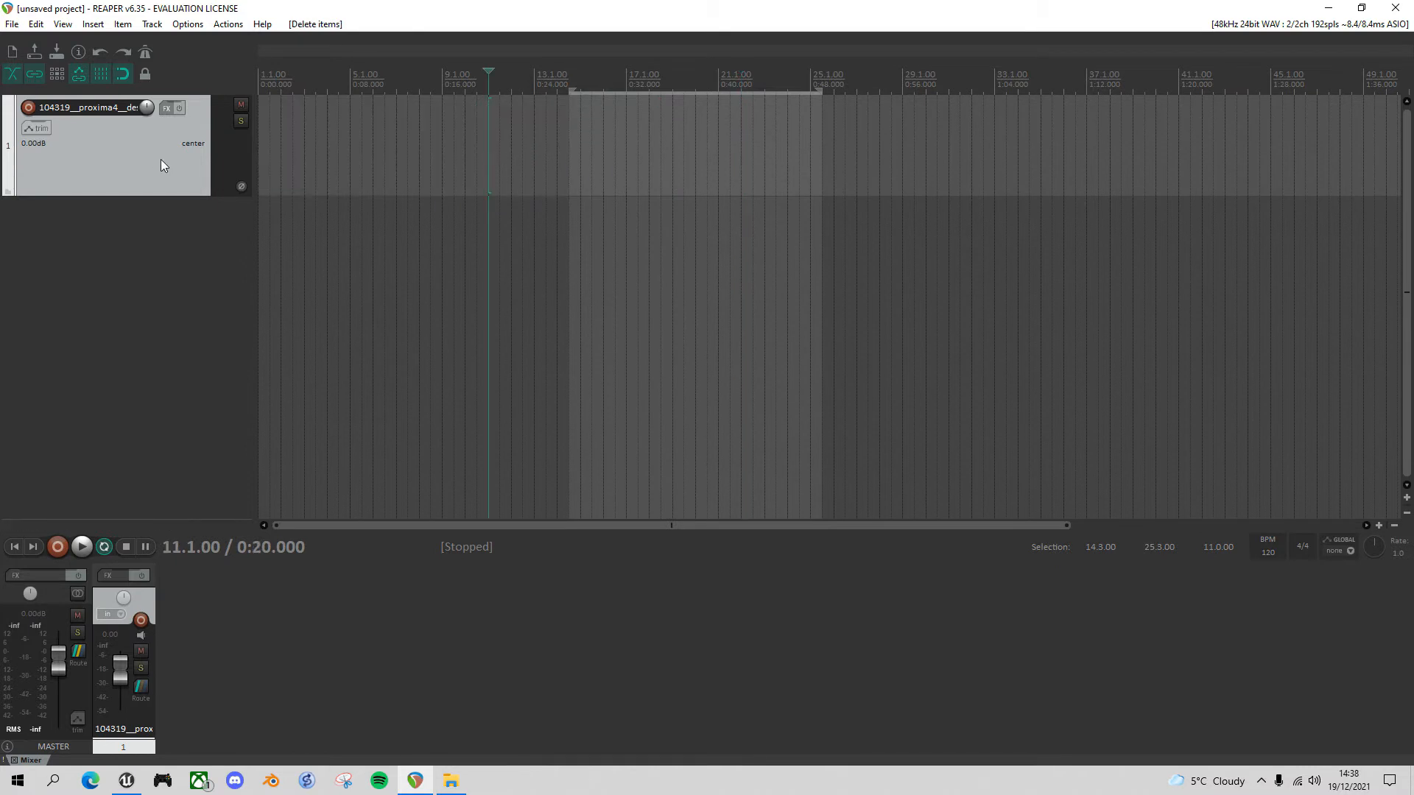
{"action": "key", "text": "Delete"}
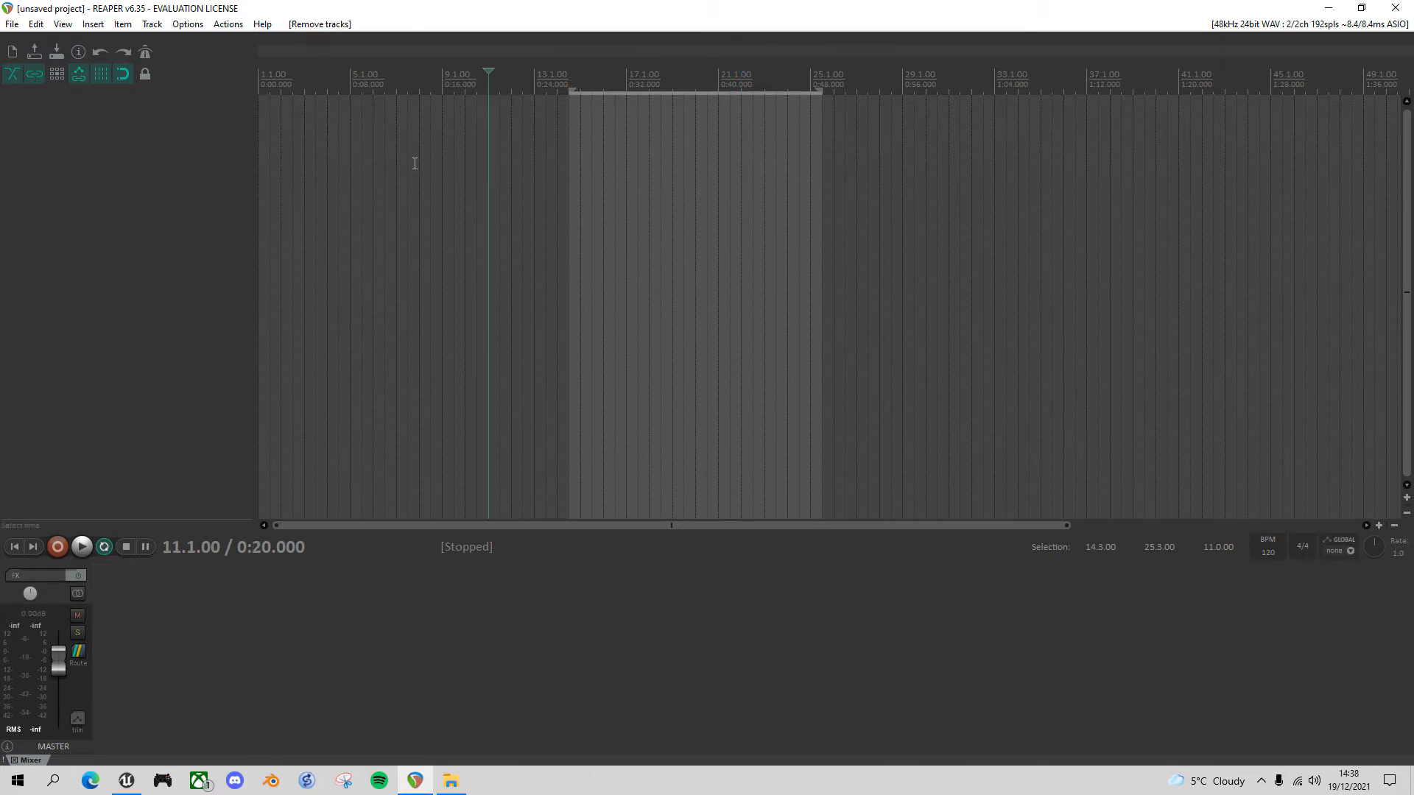
- Import the motor-de-camion-truck-engine WAV onto a new track at 0:00 and play the section from 0:02 to 0:04
{"action": "left_click", "coordinate": [464, 786]}
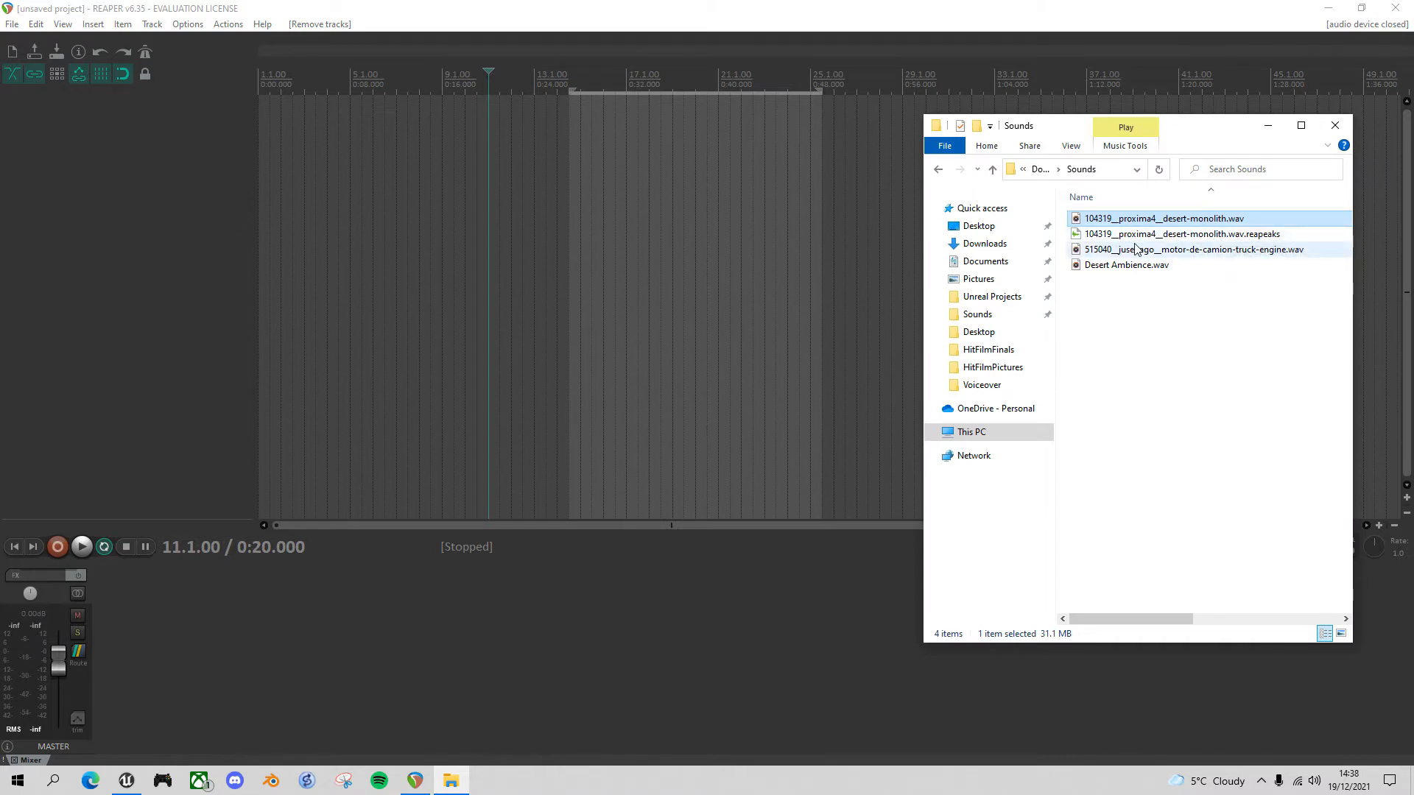
{"action": "left_click_drag", "start_coordinate": [1135, 249], "coordinate": [262, 187]}
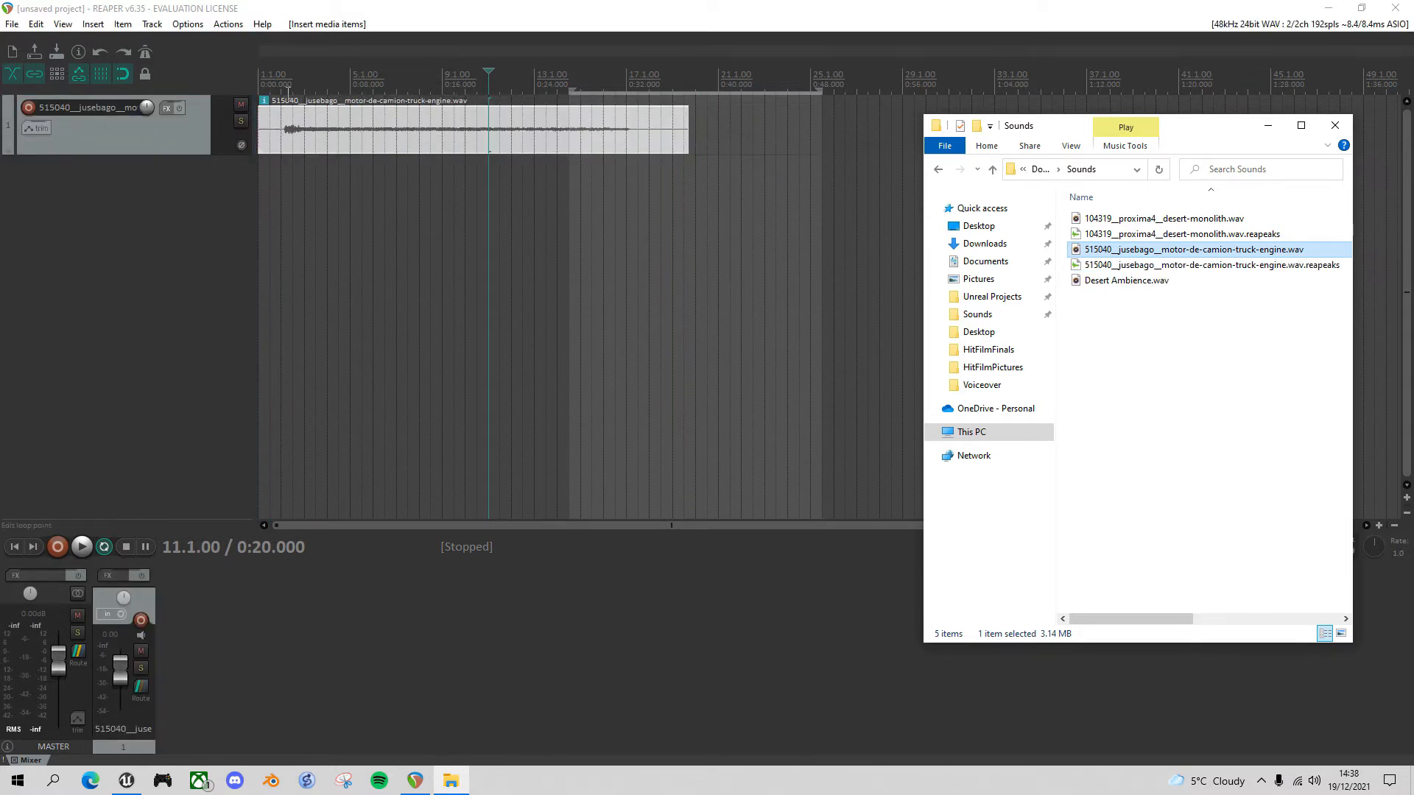
{"action": "left_click_drag", "start_coordinate": [288, 91], "coordinate": [298, 91]}
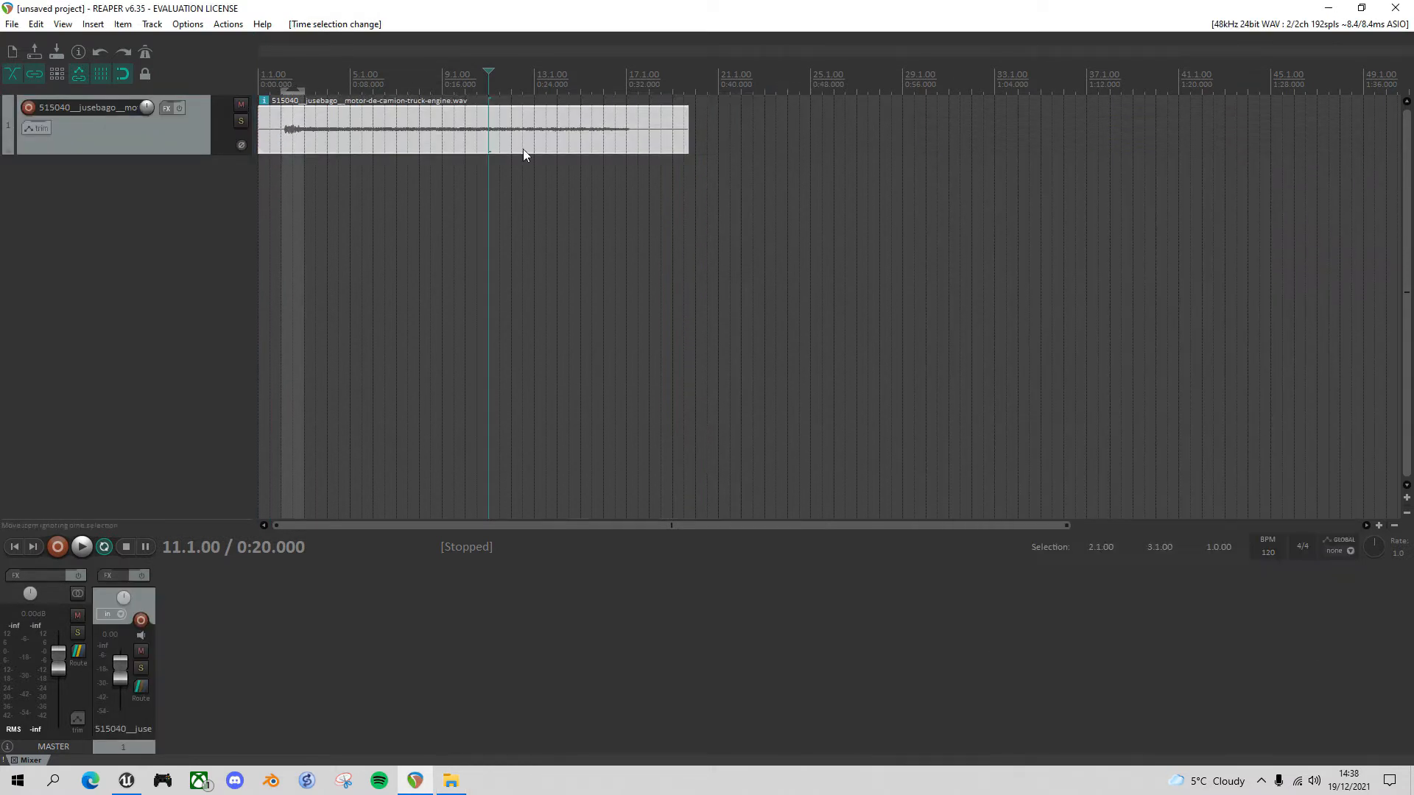
{"action": "left_click", "coordinate": [286, 86]}
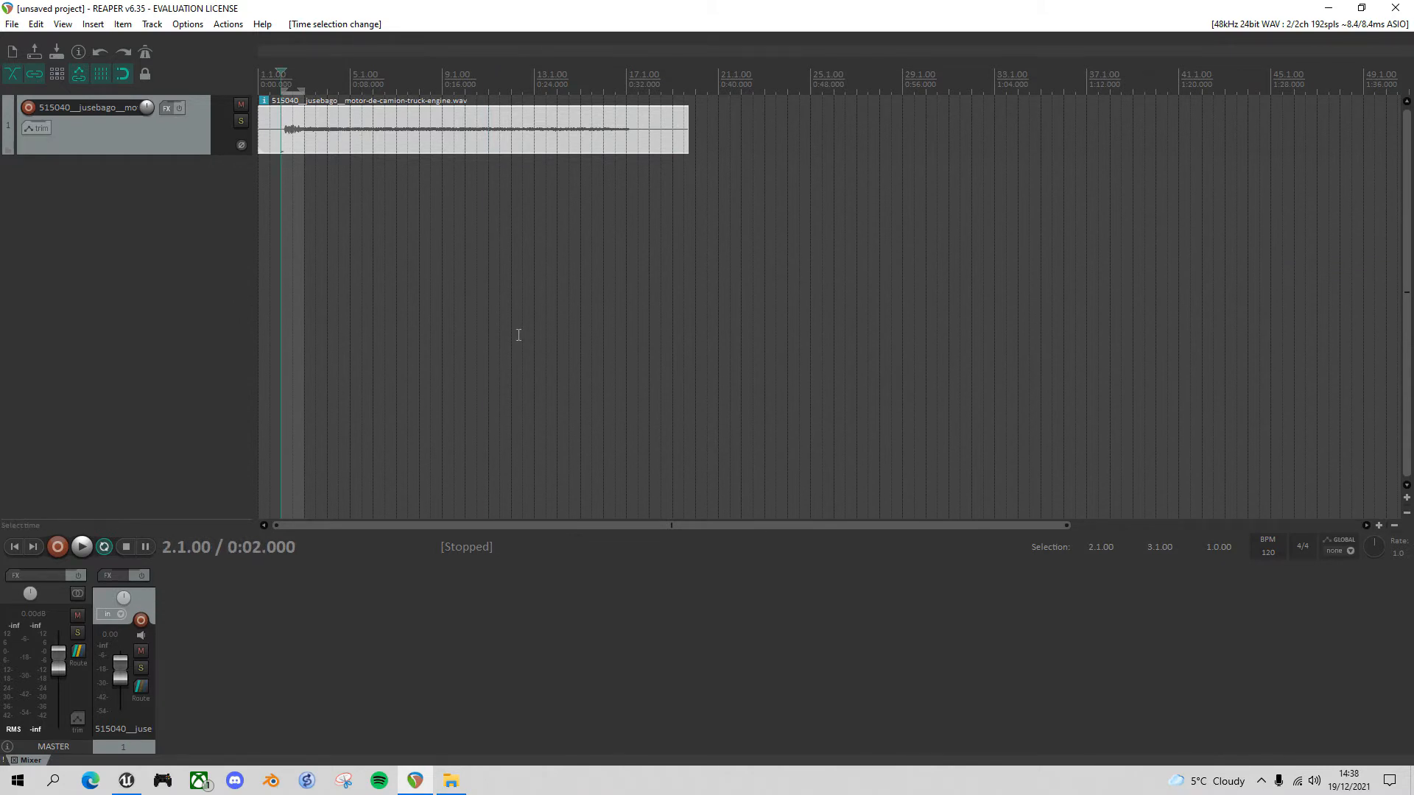
{"action": "key", "text": "space"}
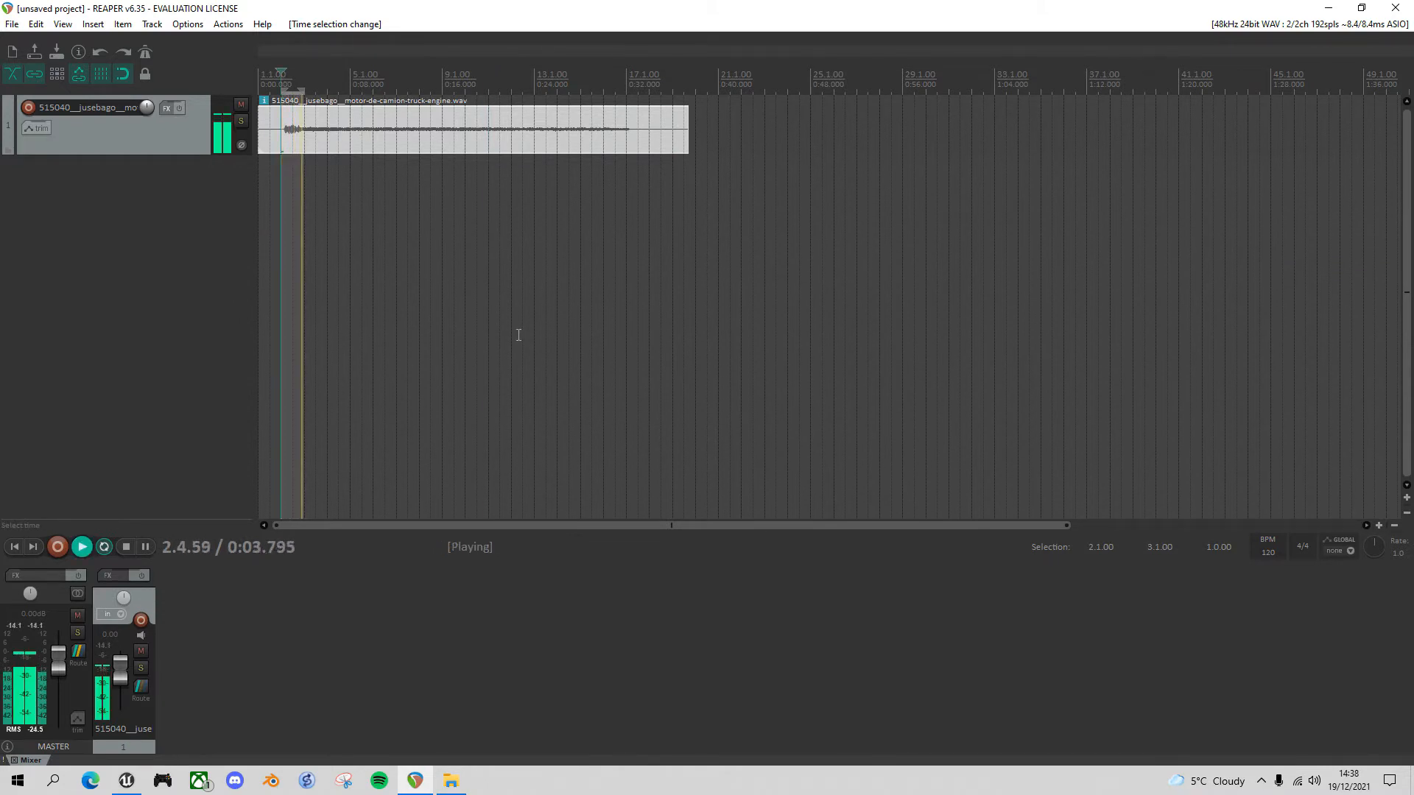
{"action": "key", "text": "space"}
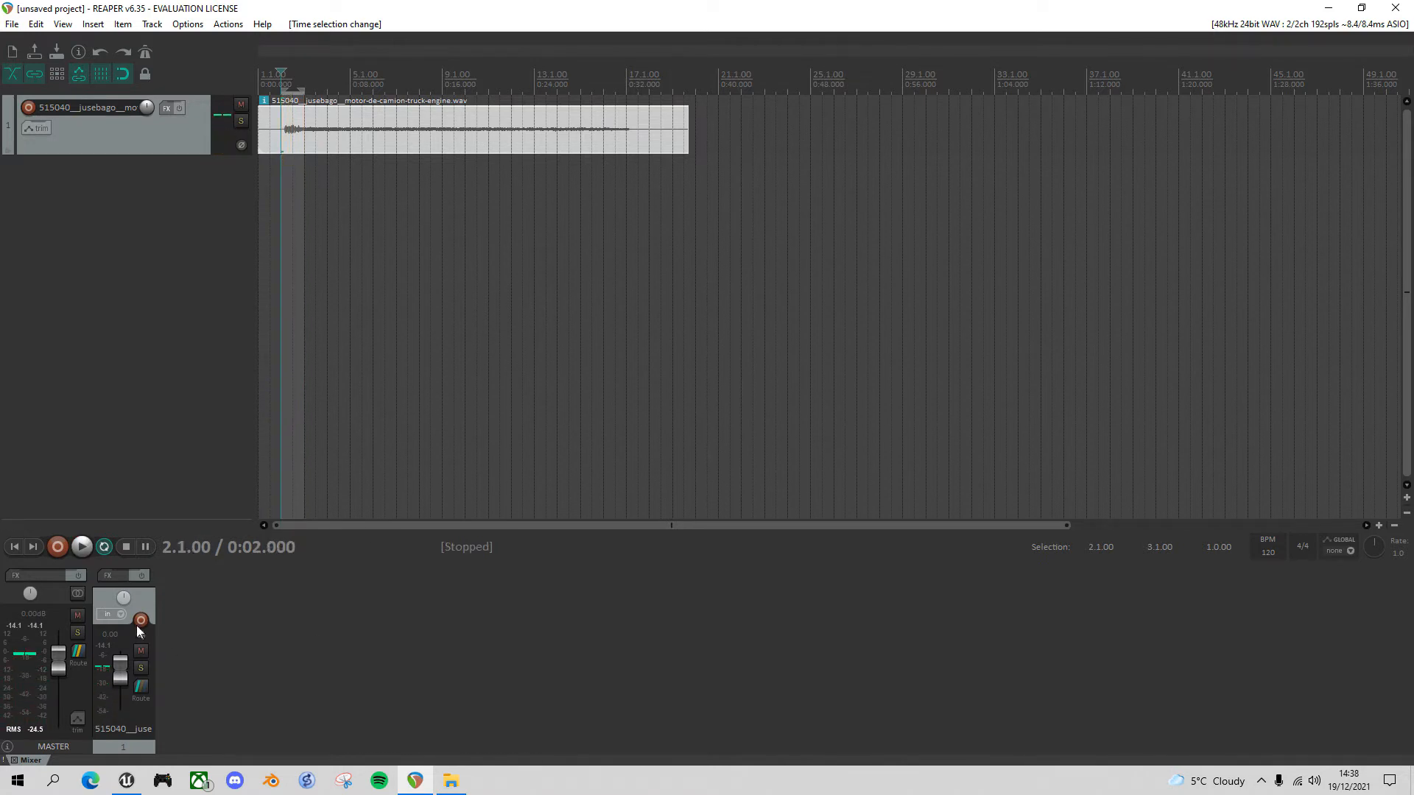
- Select the truck-engine clip's full time range and play it from 0:02 to hear the engine sound
{"action": "double_click", "coordinate": [471, 133]}
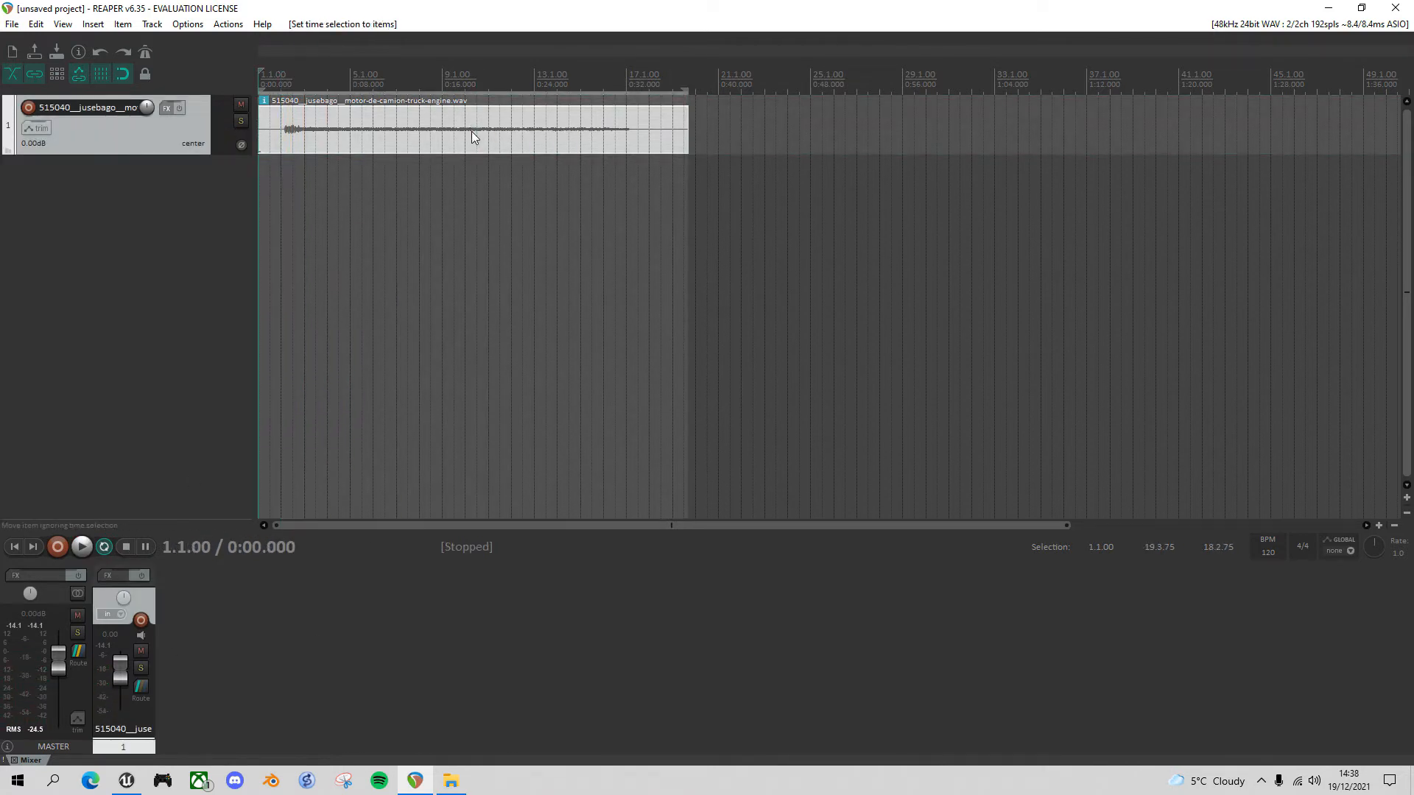
{"action": "key", "text": "space"}
{"action": "key", "text": "space"}
{"action": "left_click", "coordinate": [281, 114]}
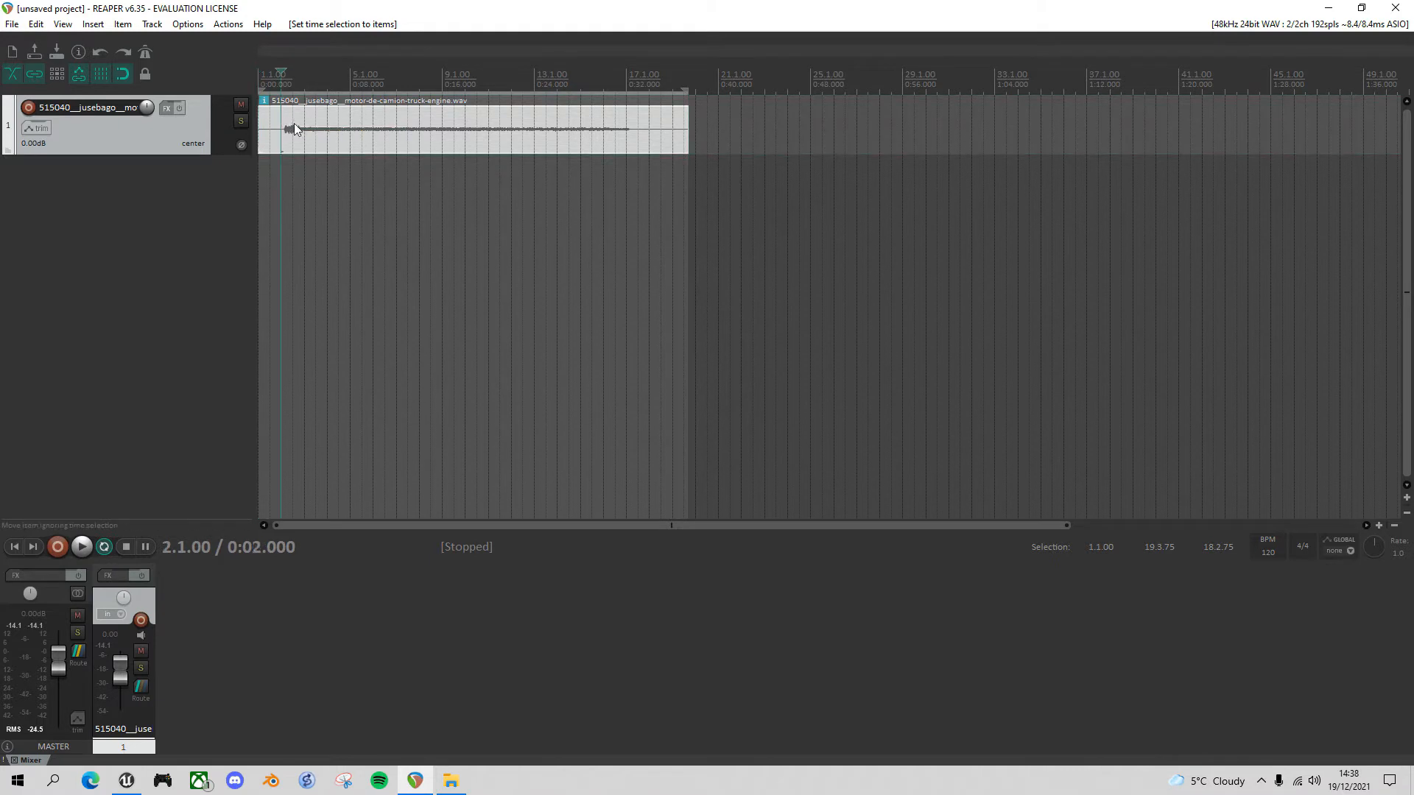
{"action": "key", "text": "space"}
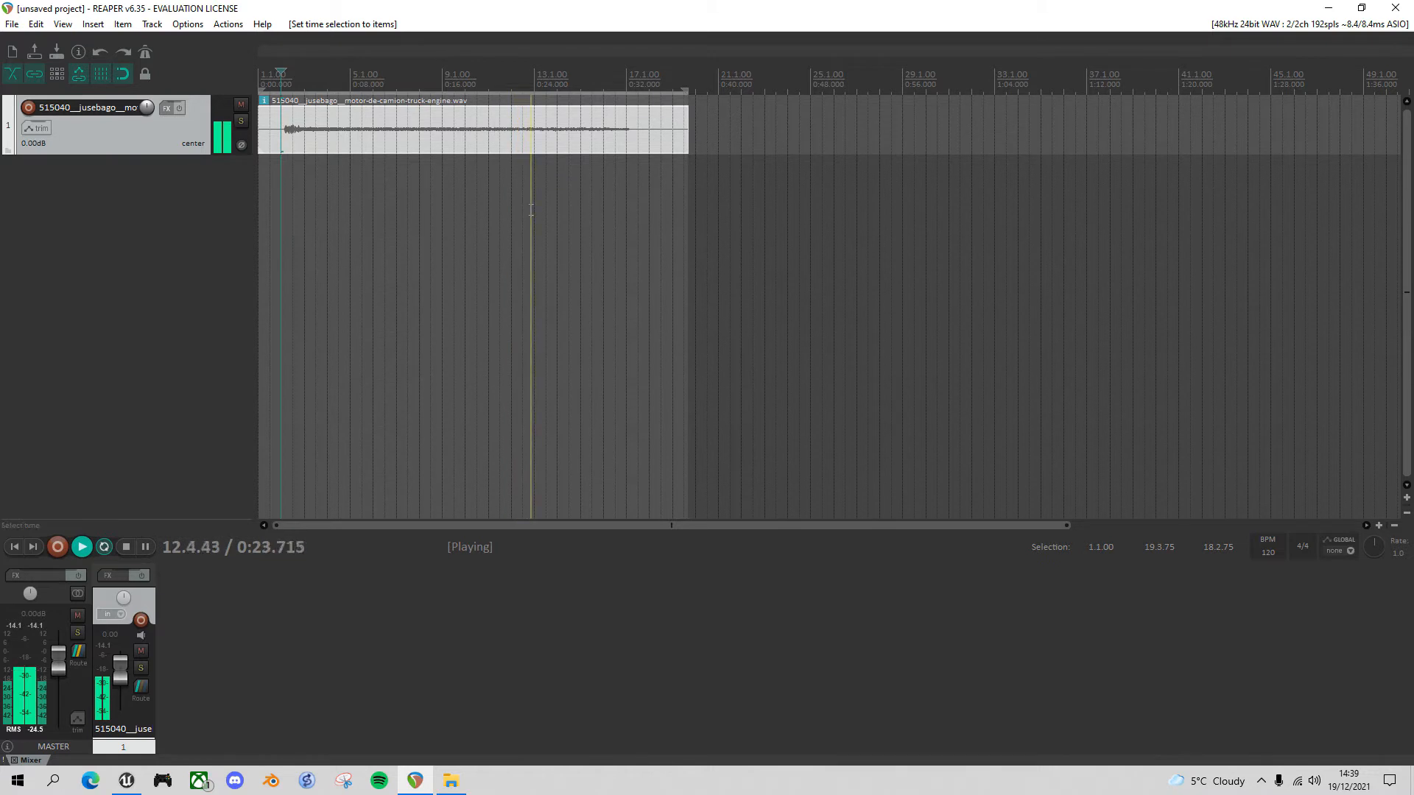
{"action": "key", "text": "space"}
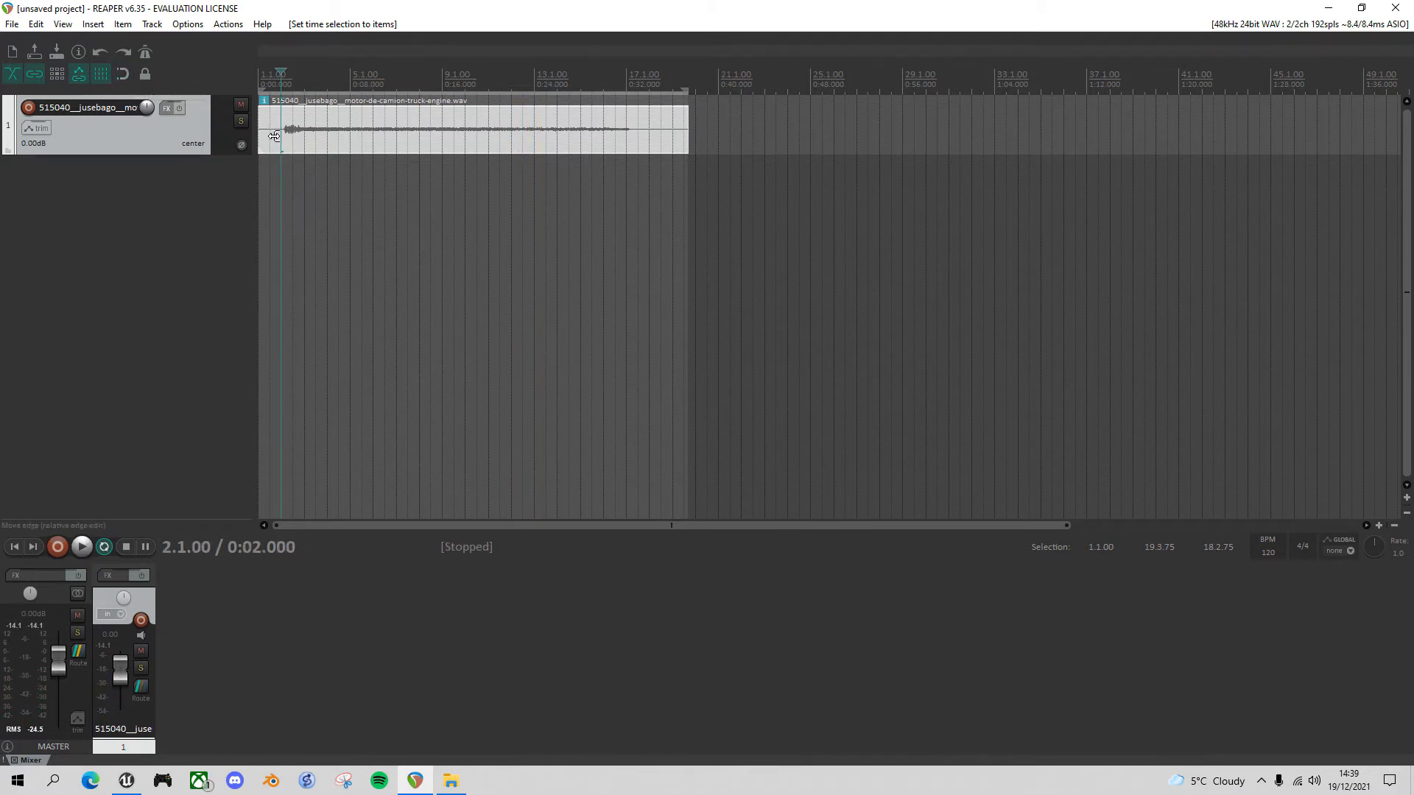
- With snapping off, trim the silence from both ends of the truck-engine clip and move the clip to 0:00
{"action": "left_click_drag", "start_coordinate": [273, 137], "coordinate": [297, 134]}
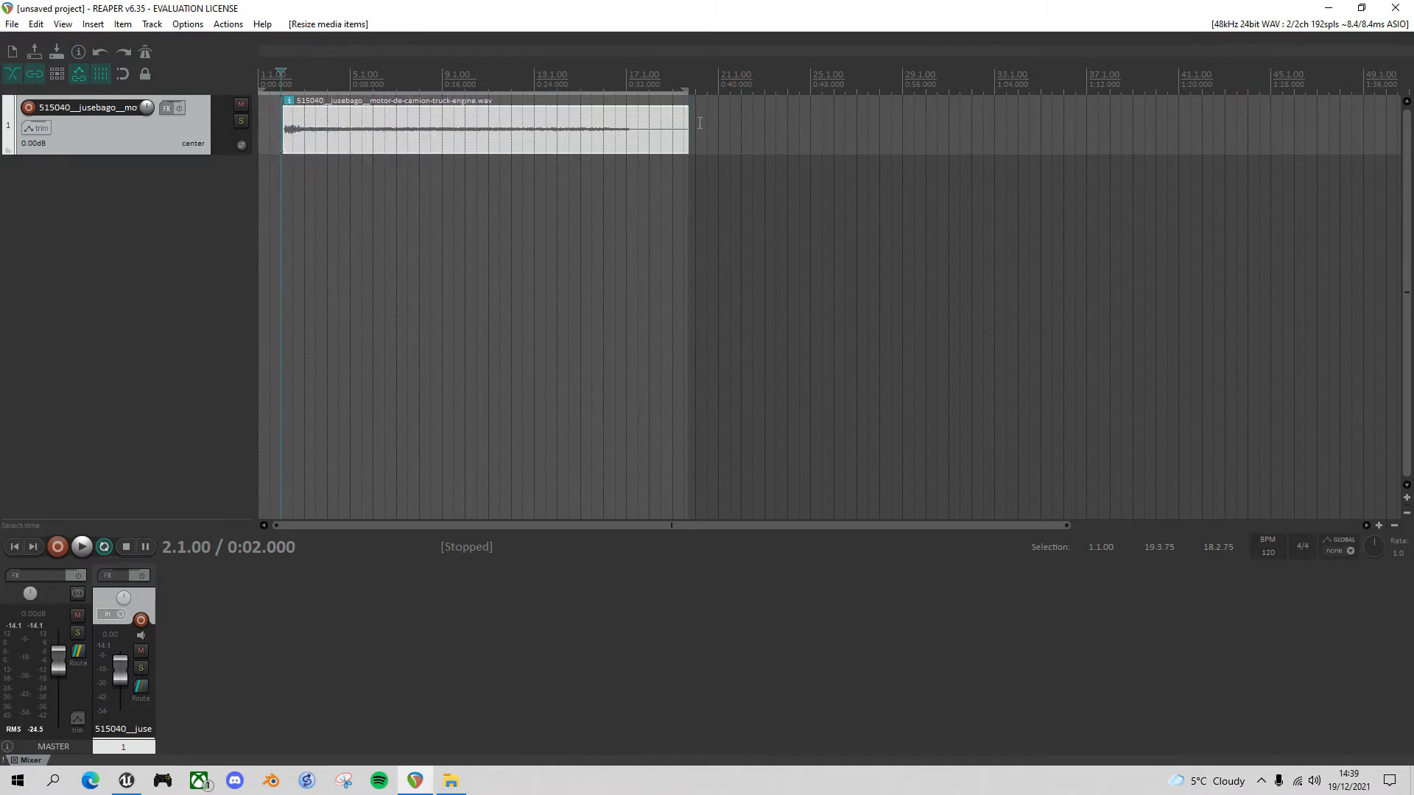
{"action": "left_click_drag", "start_coordinate": [700, 141], "coordinate": [644, 149]}
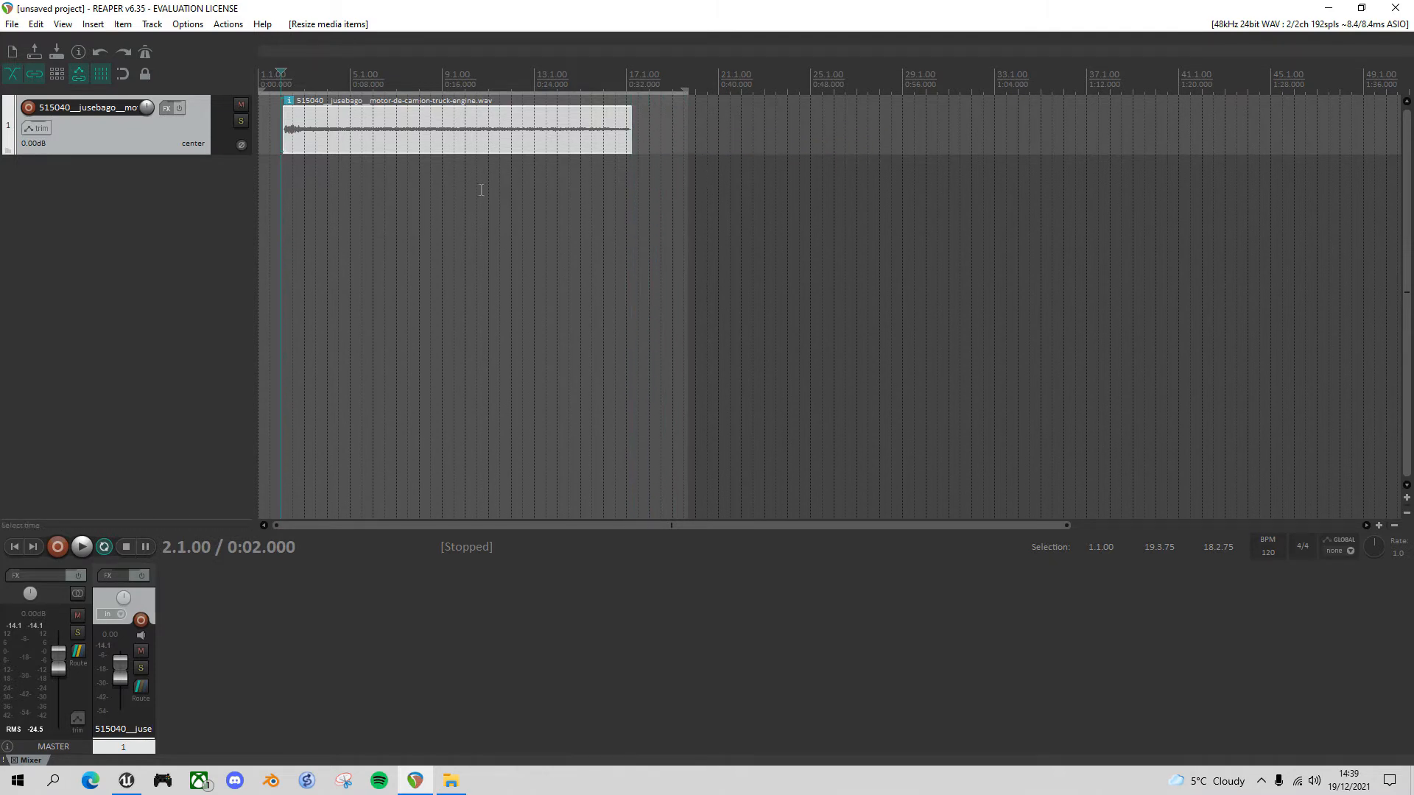
{"action": "mouse_move", "coordinate": [461, 112]}
{"action": "left_mouse_down"}
{"action": "mouse_move", "coordinate": [416, 125]}
{"action": "mouse_move", "coordinate": [436, 121]}
{"action": "left_mouse_up"}
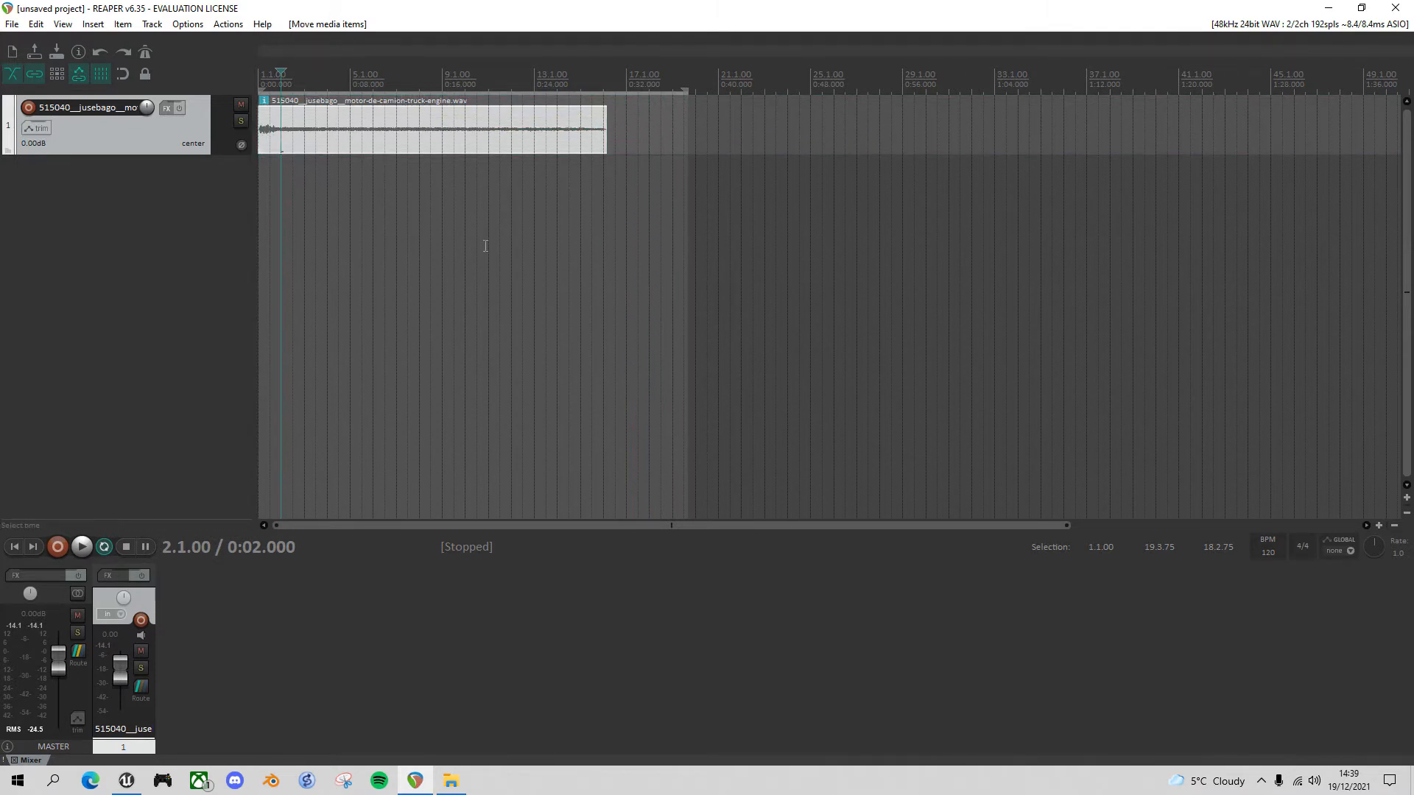
- Play the trimmed truck-engine clip from its start, and play its ending from about 0:28
{"action": "key", "text": "Home"}
{"action": "key", "text": "space"}
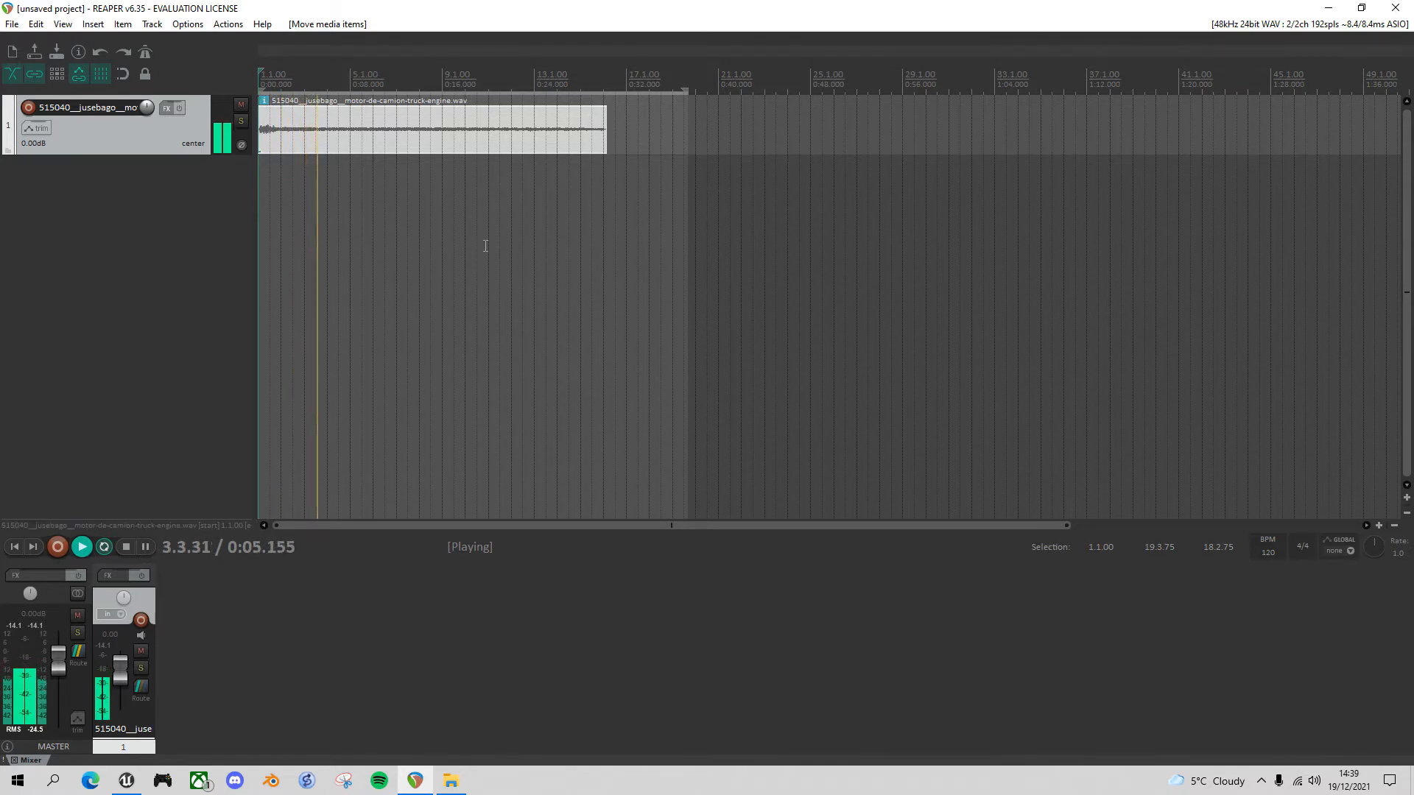
{"action": "key", "text": "space"}
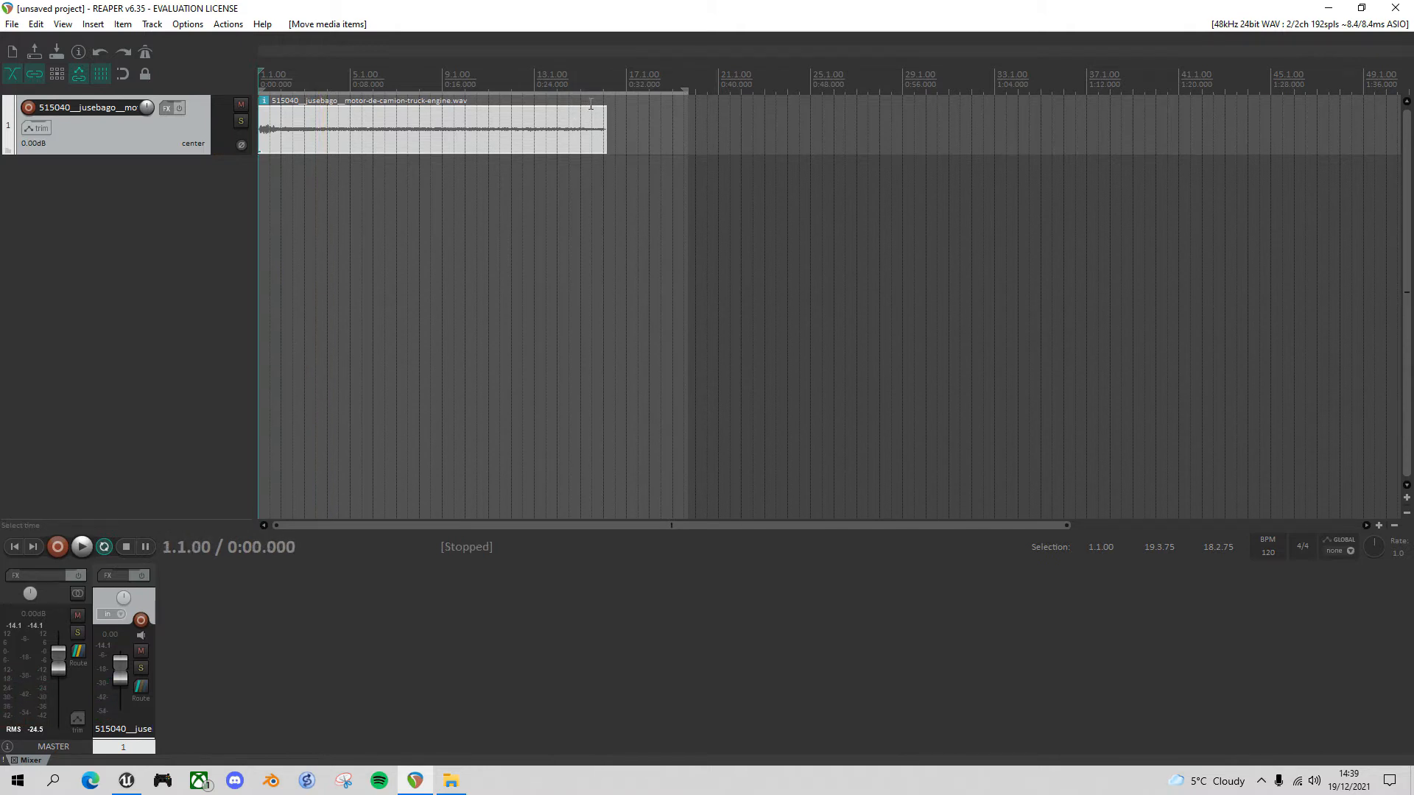
{"action": "left_click", "coordinate": [584, 169]}
{"action": "key", "text": "space"}
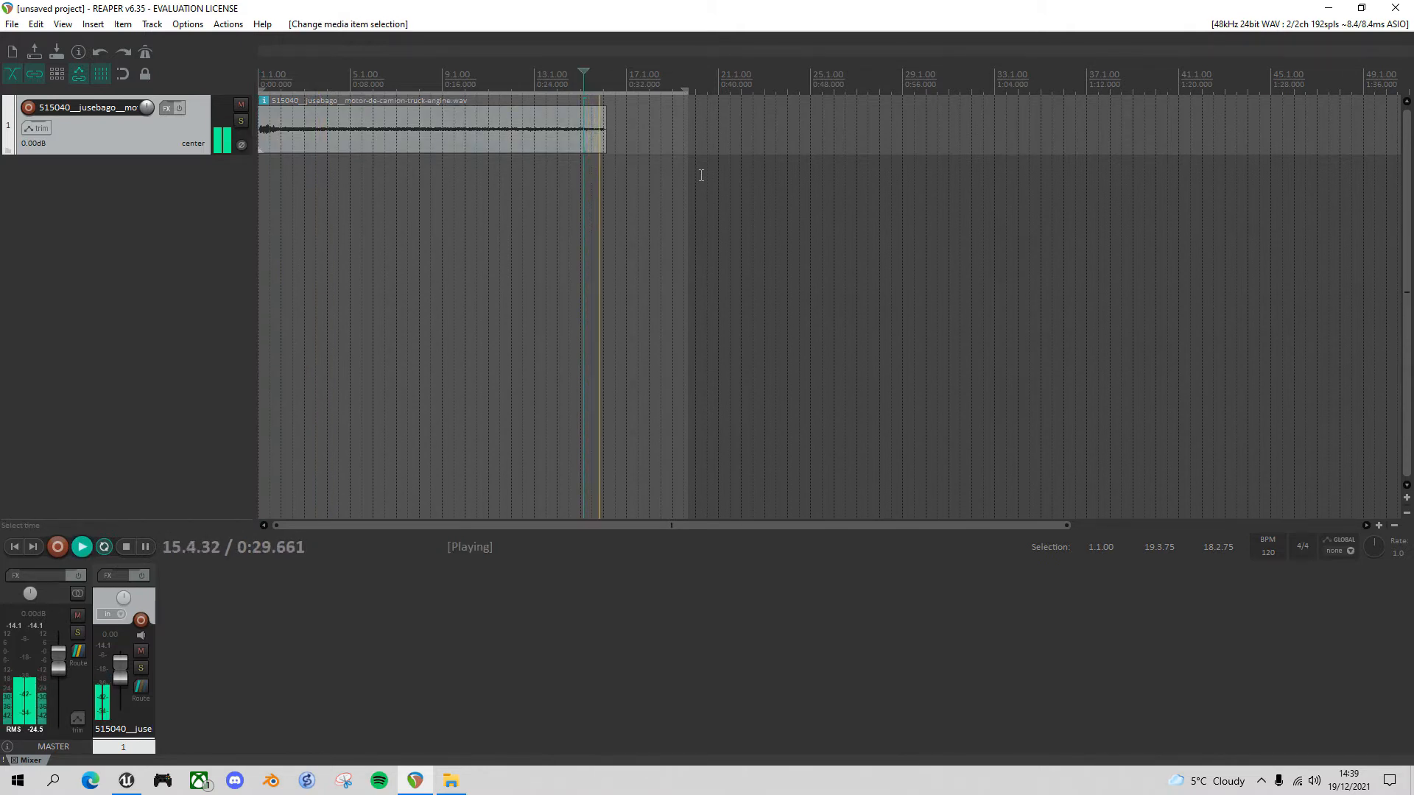
{"action": "key", "text": "space"}
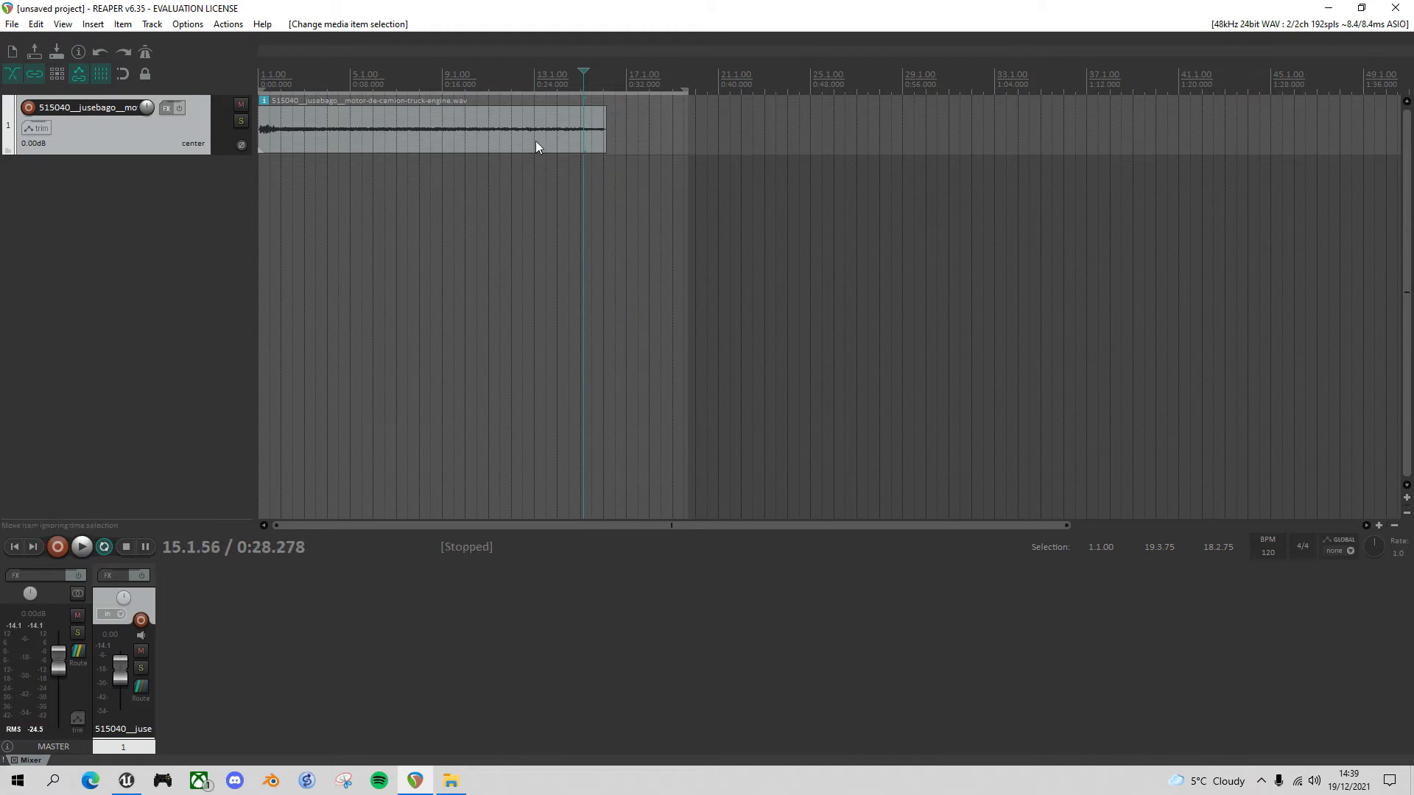
- Set the loop range to the trimmed truck-engine clip and play from about 0:29 across the loop point
{"action": "left_click", "coordinate": [547, 113]}
{"action": "key", "text": "shift+t"}
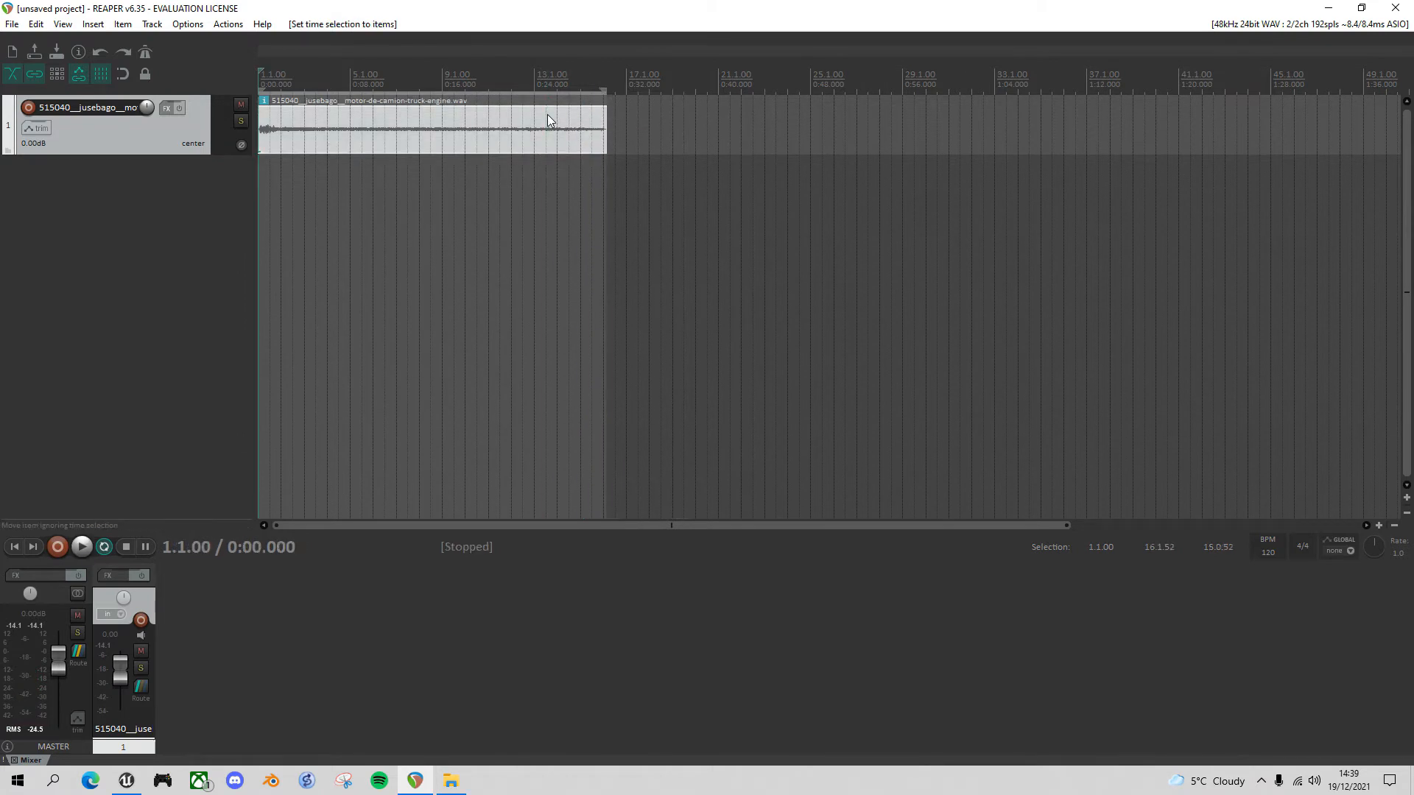
{"action": "left_click", "coordinate": [602, 86]}
{"action": "key", "text": "space"}
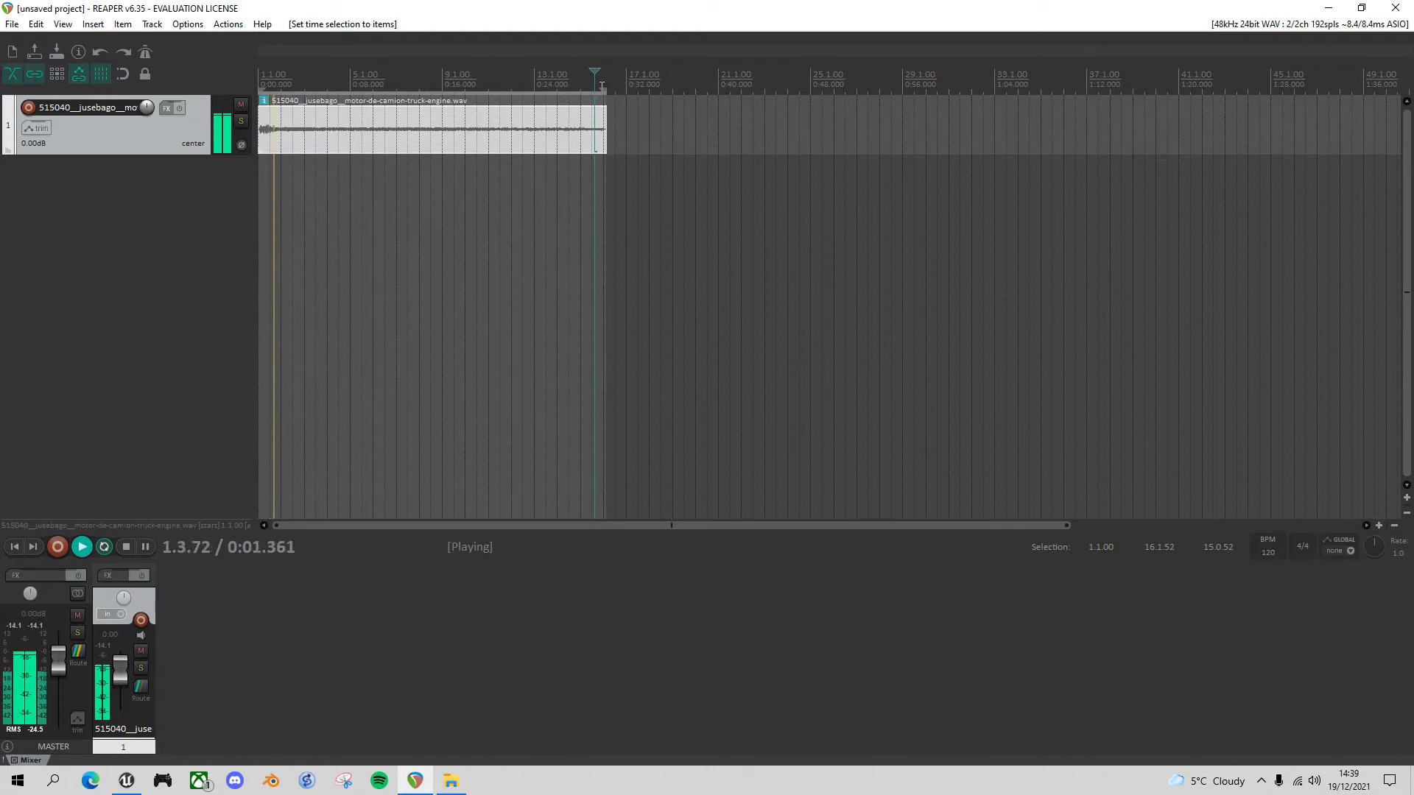
- Stop playback and render the entire project as a WAV file named "Engine Start"
{"action": "key", "text": "space"}
{"action": "left_click", "coordinate": [561, 140]}
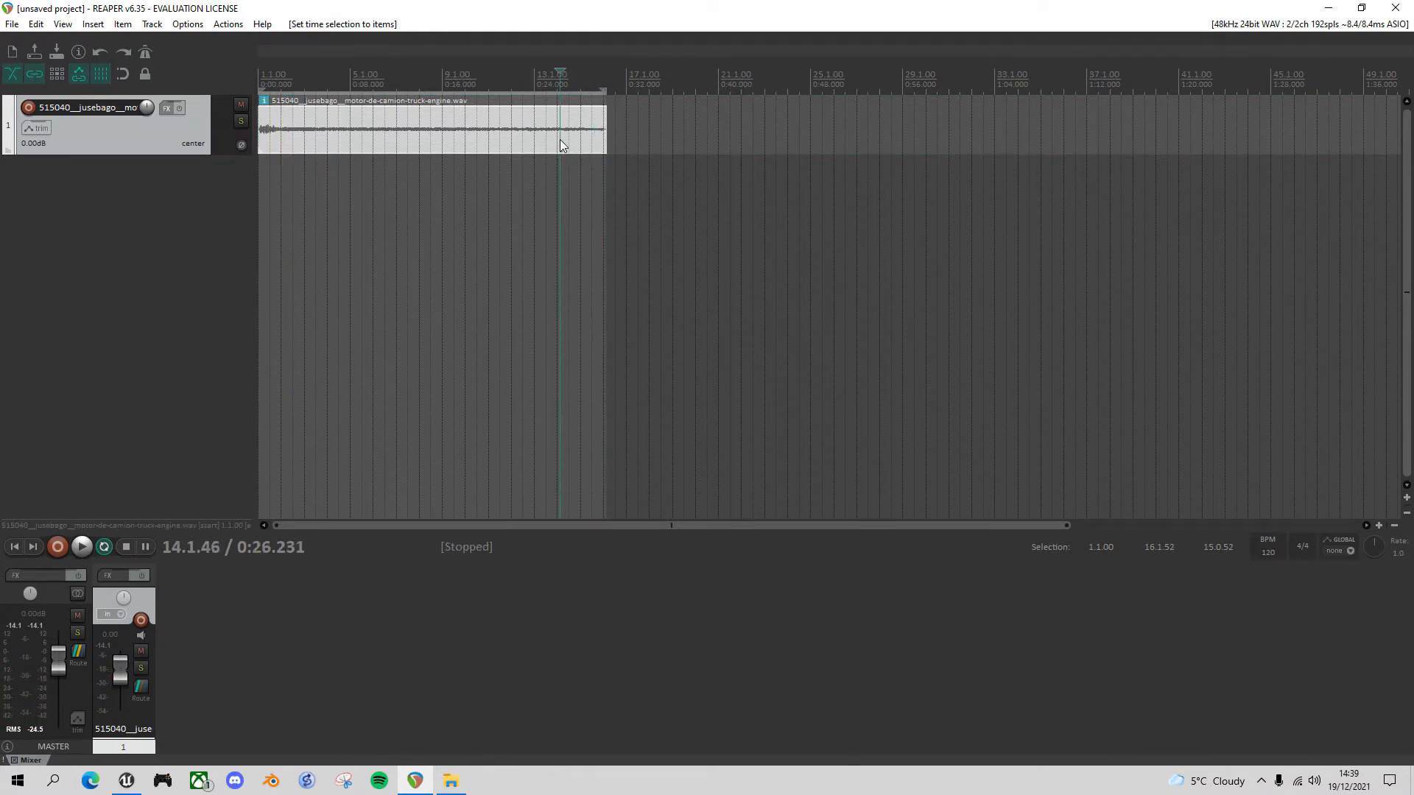
{"action": "key", "text": "ctrl+alt+r"}
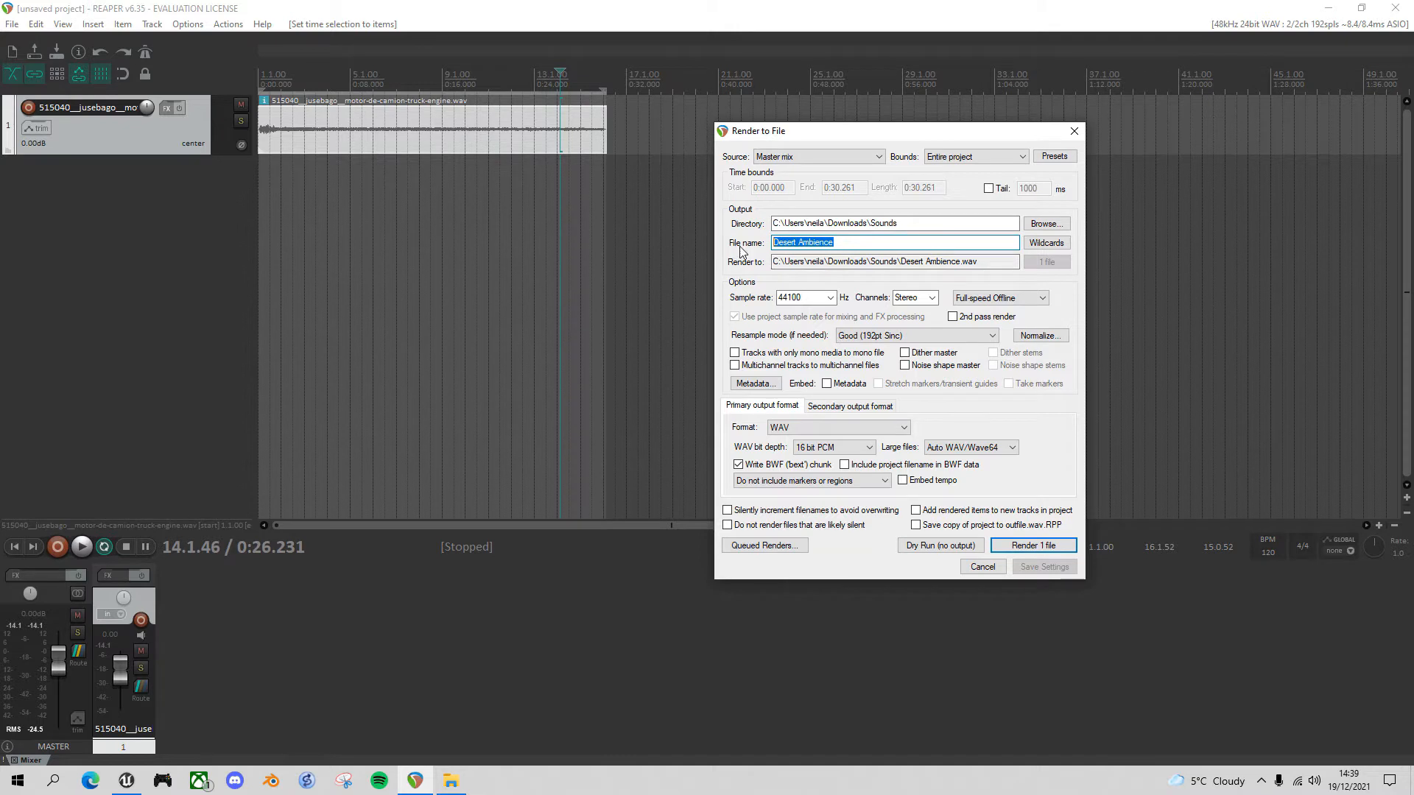
{"action": "type", "text": "Engine Start"}
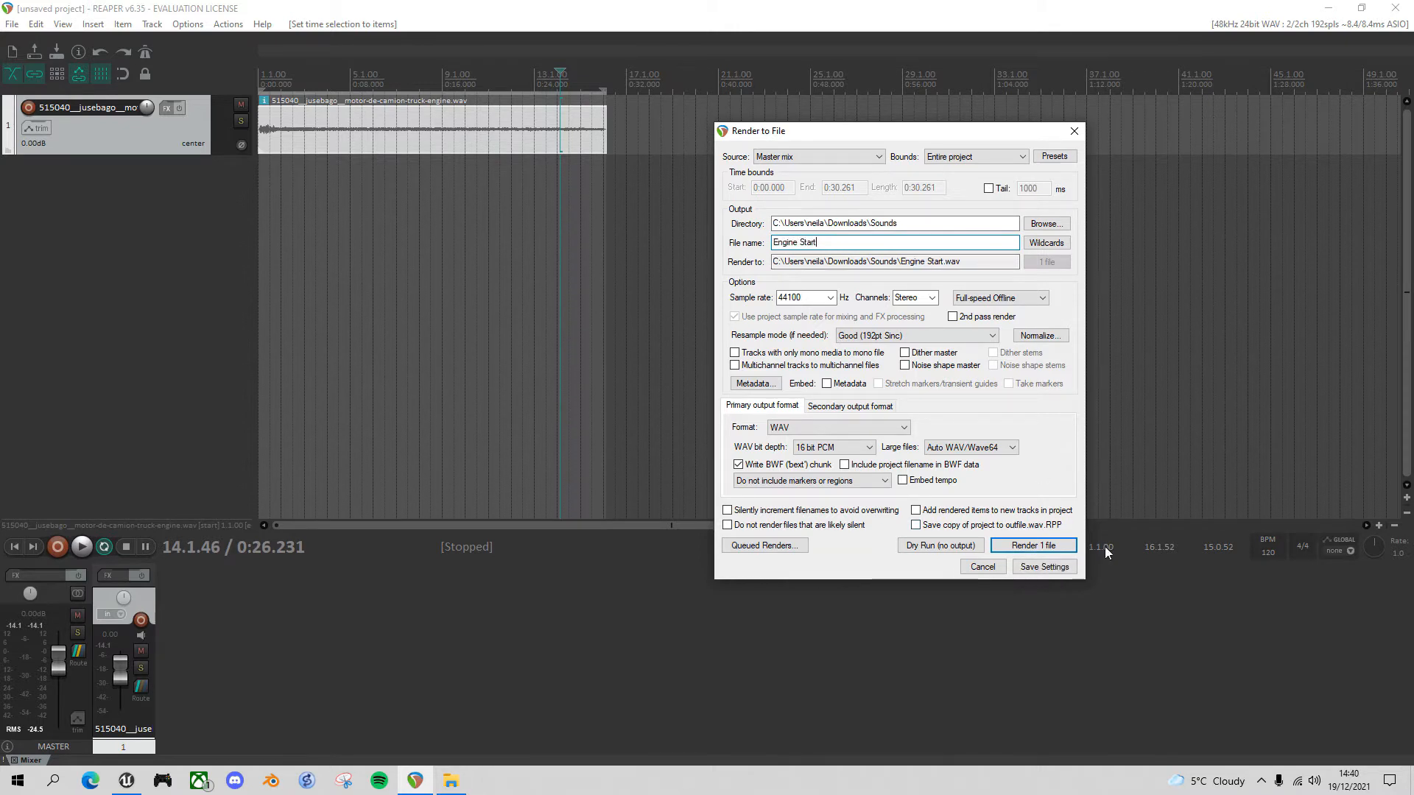
{"action": "left_click", "coordinate": [1069, 551]}
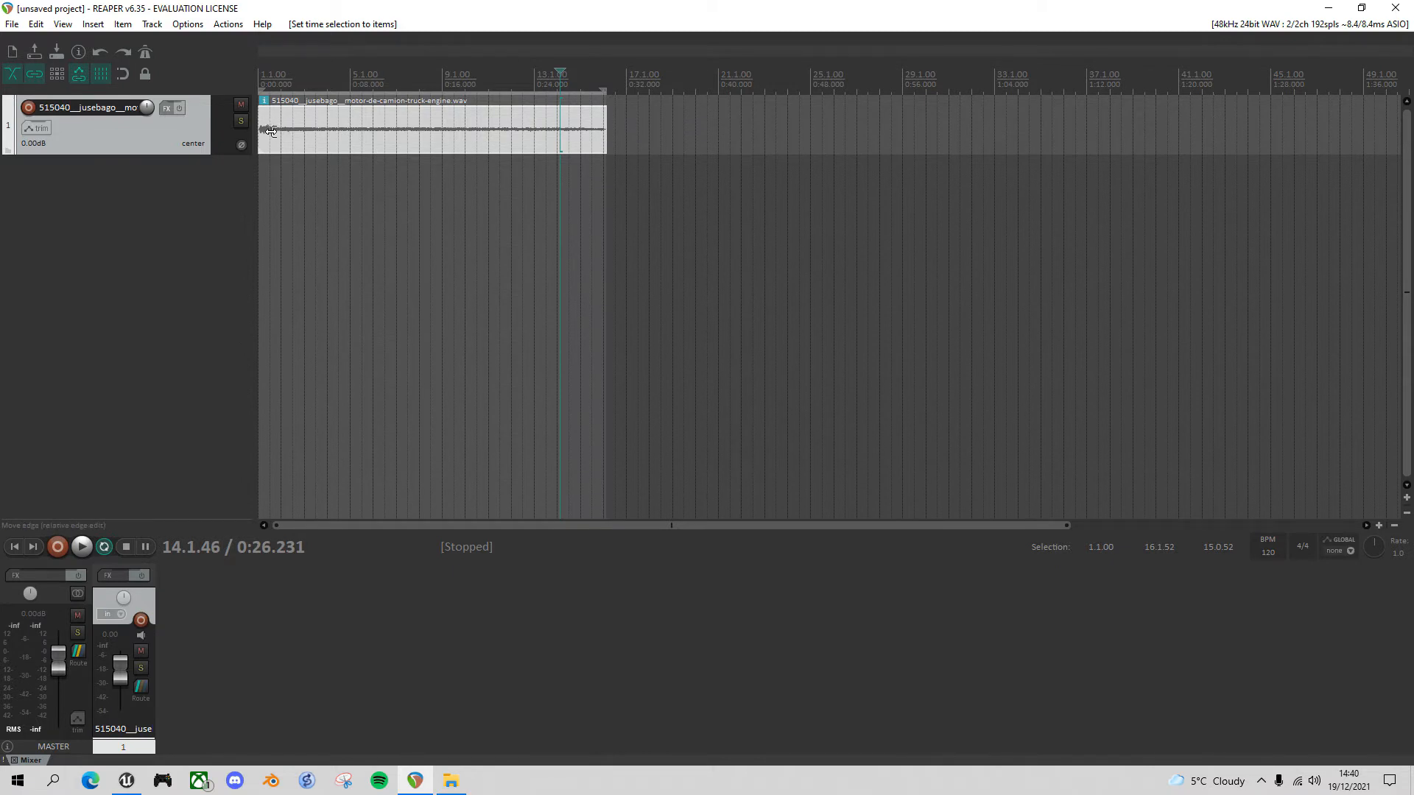
- With snapping on, trim both ends of the truck-engine clip so it spans bar 7 to bar 11
{"action": "left_click", "coordinate": [121, 74]}
{"action": "left_click_drag", "start_coordinate": [267, 142], "coordinate": [403, 138]}
{"action": "left_click_drag", "start_coordinate": [616, 132], "coordinate": [495, 149]}
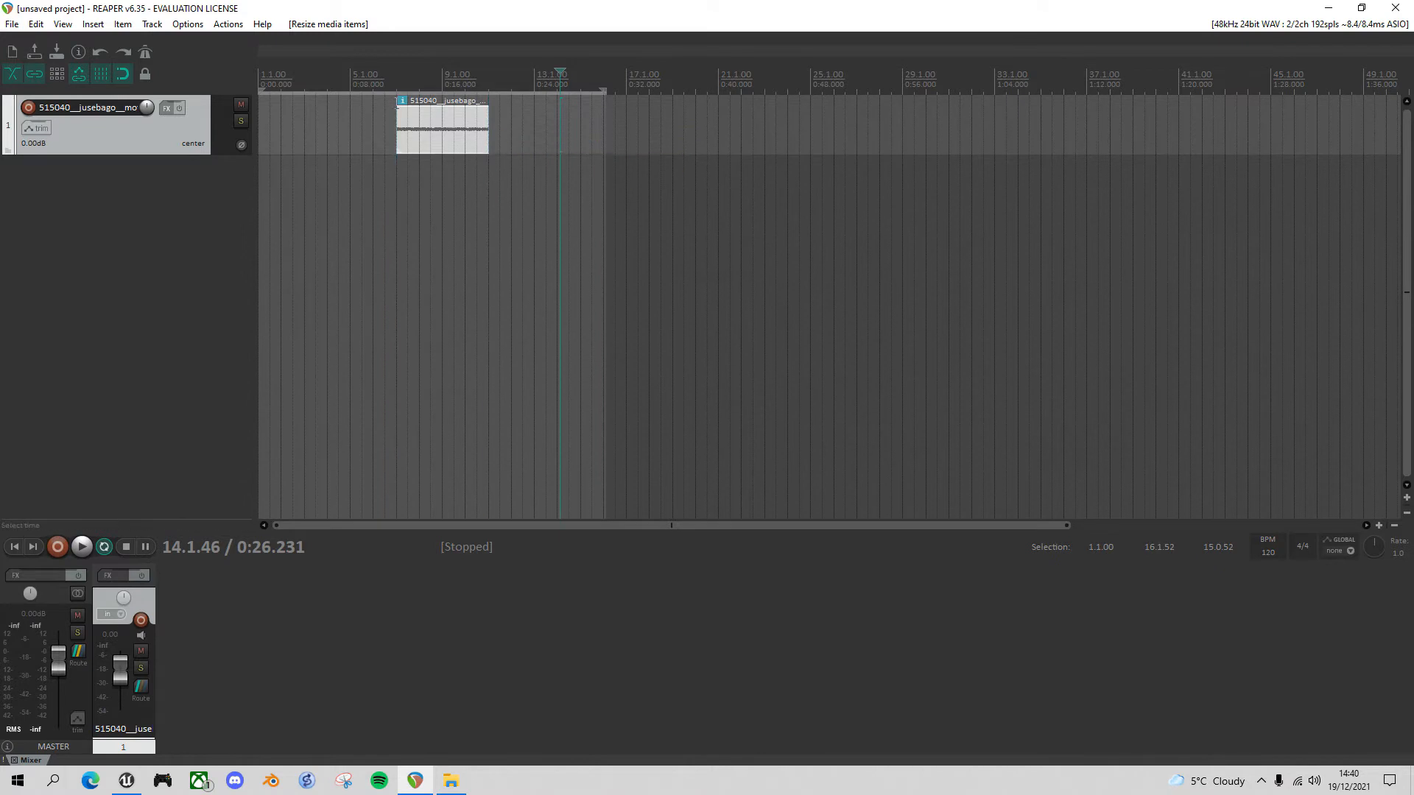
- Set the loop range to the shortened truck-engine clip and play it from 0:12 to check the loop
{"action": "left_click", "coordinate": [405, 87]}
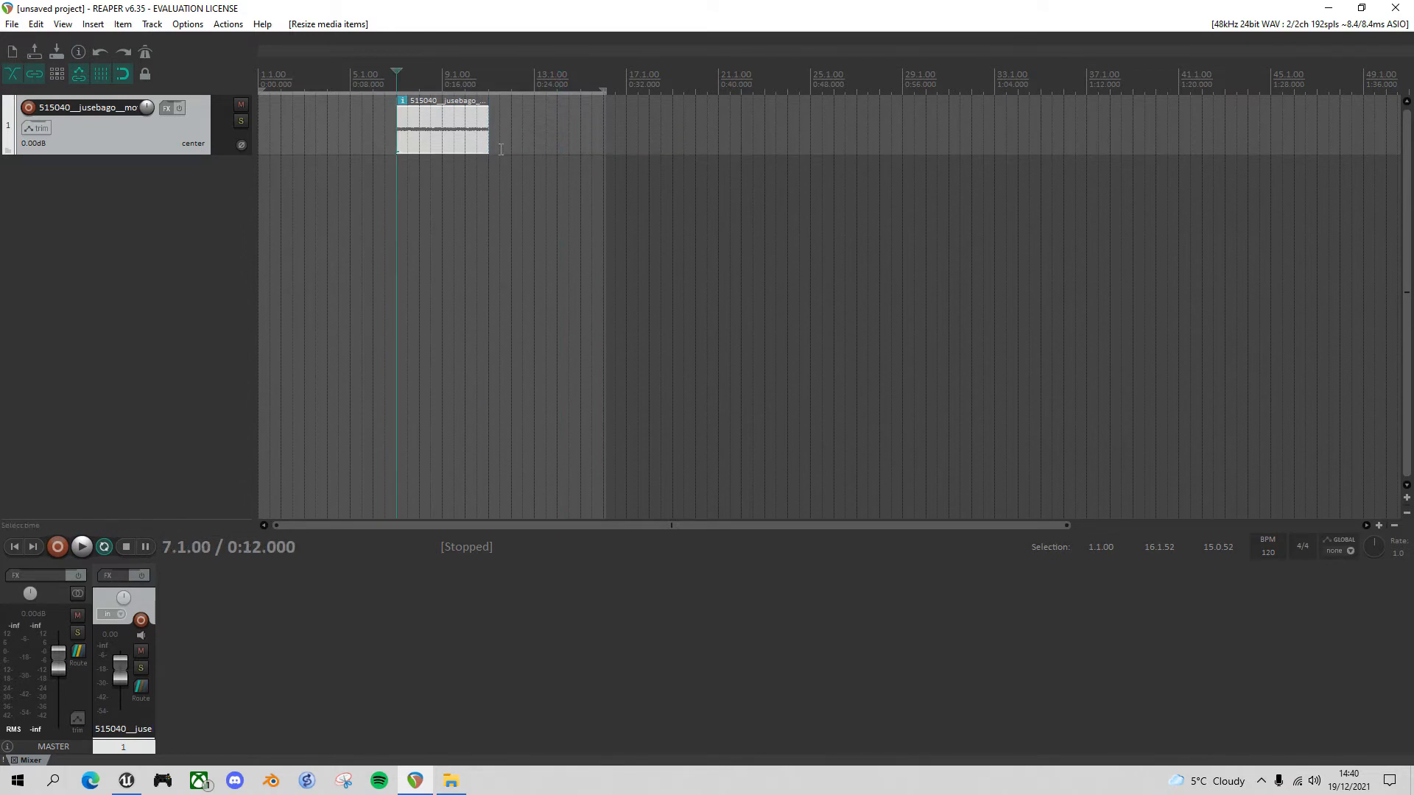
{"action": "left_click", "coordinate": [470, 114]}
{"action": "key", "text": "ctrl+space"}
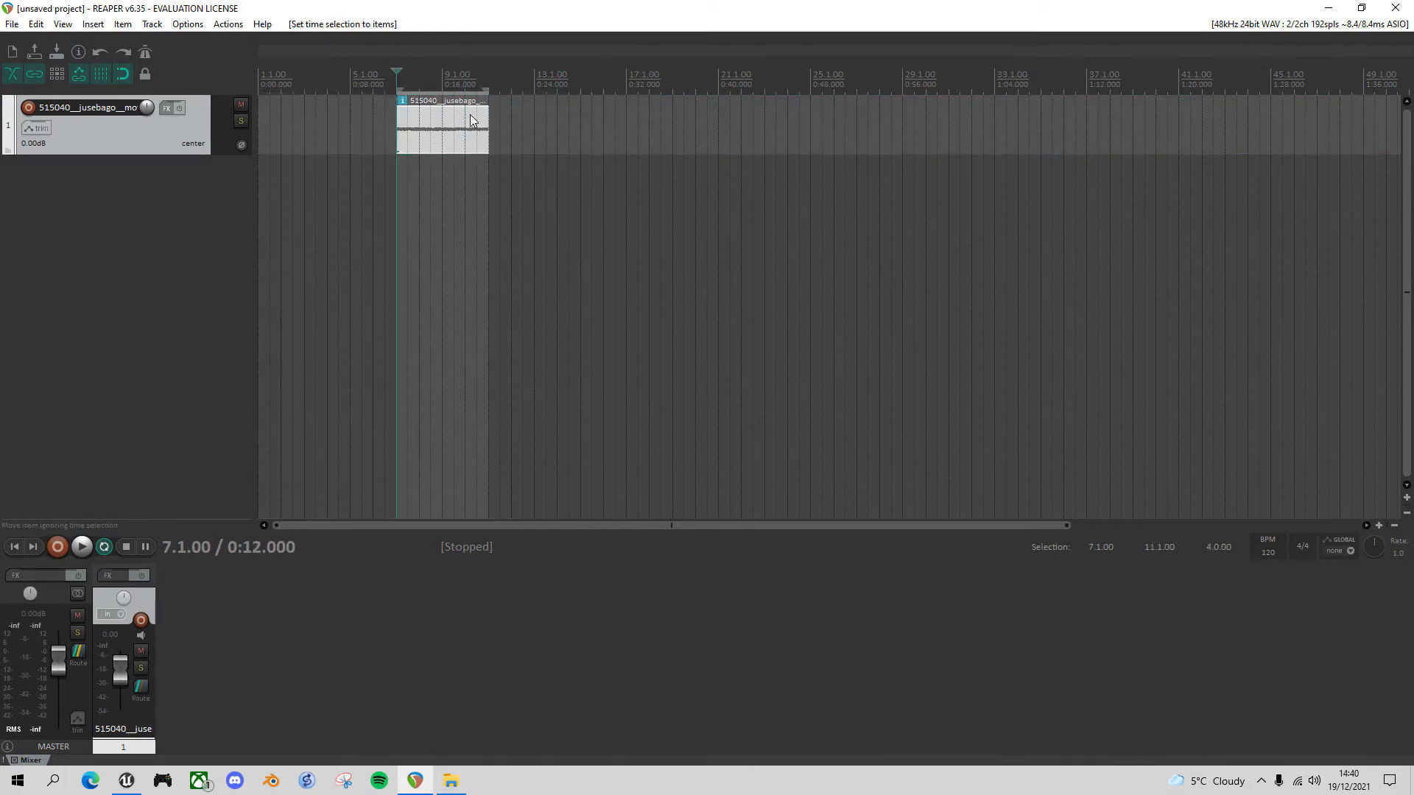
{"action": "key", "text": "space"}
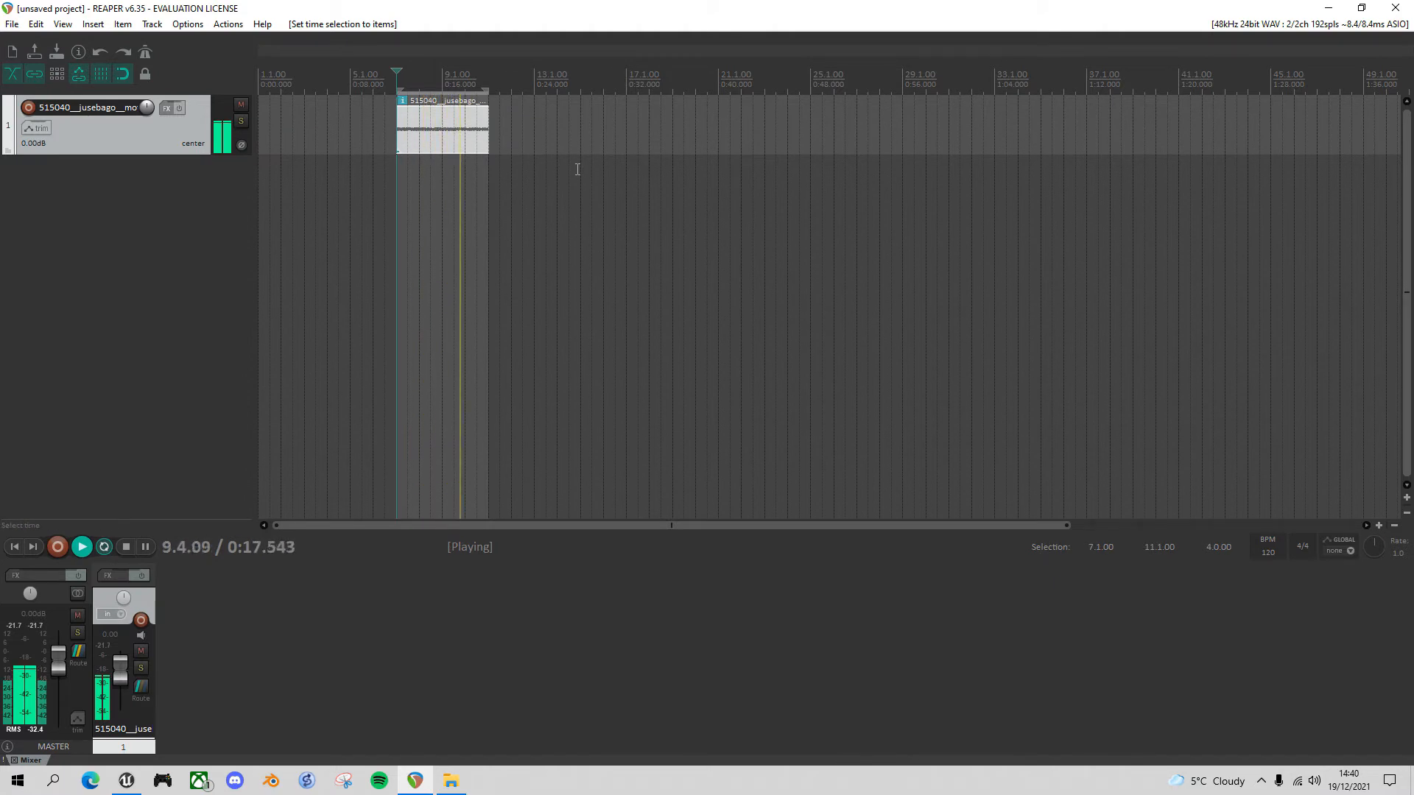
{"action": "key", "text": "space"}
- Move the shortened truck-engine clip to 0:00 and match the time selection to it
{"action": "left_click_drag", "start_coordinate": [444, 121], "coordinate": [295, 123]}
{"action": "left_click", "coordinate": [303, 118]}
{"action": "key", "text": "ctrl+space"}
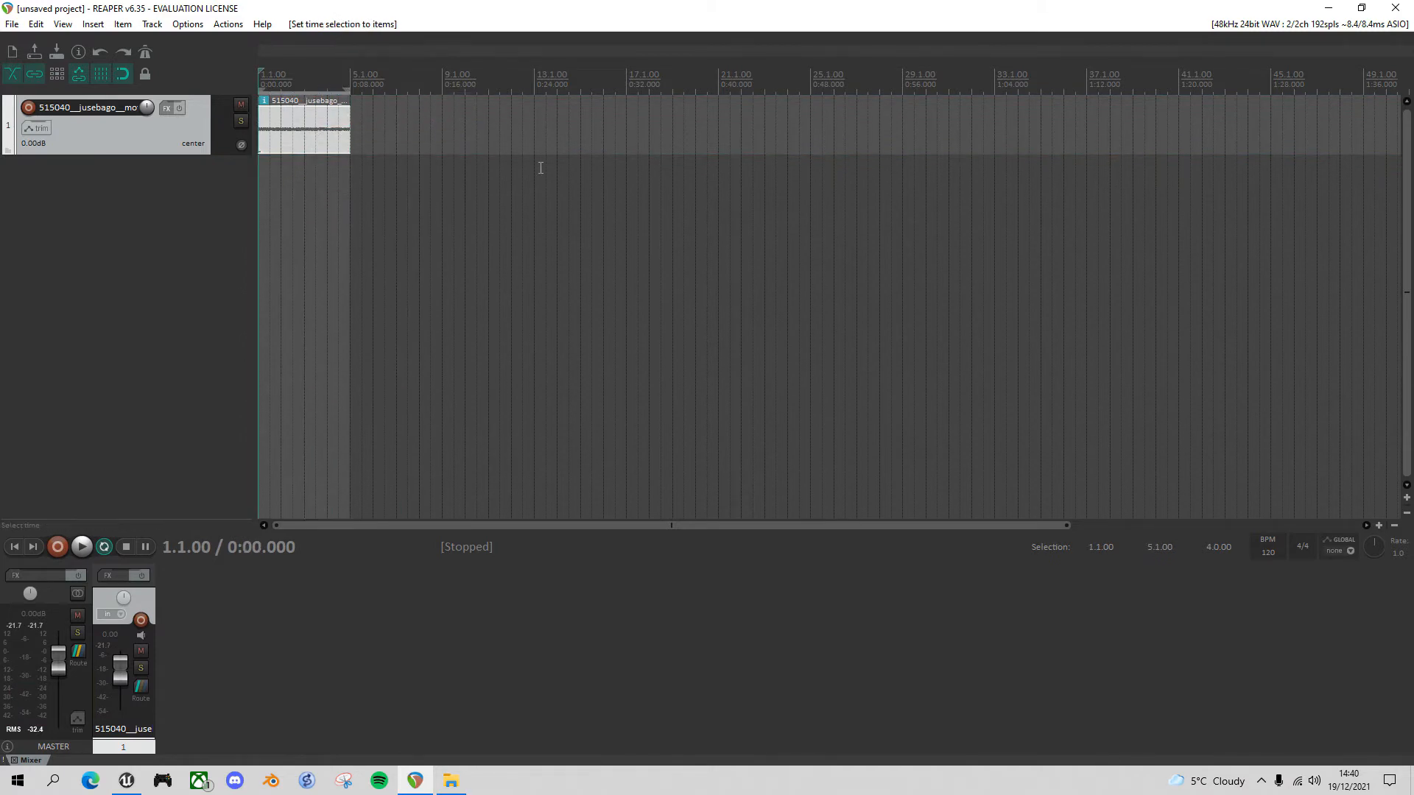
- Render the shortened engine clip as a WAV file named "Engine Loop" and close REAPER
{"action": "key", "text": "ctrl+alt+r"}
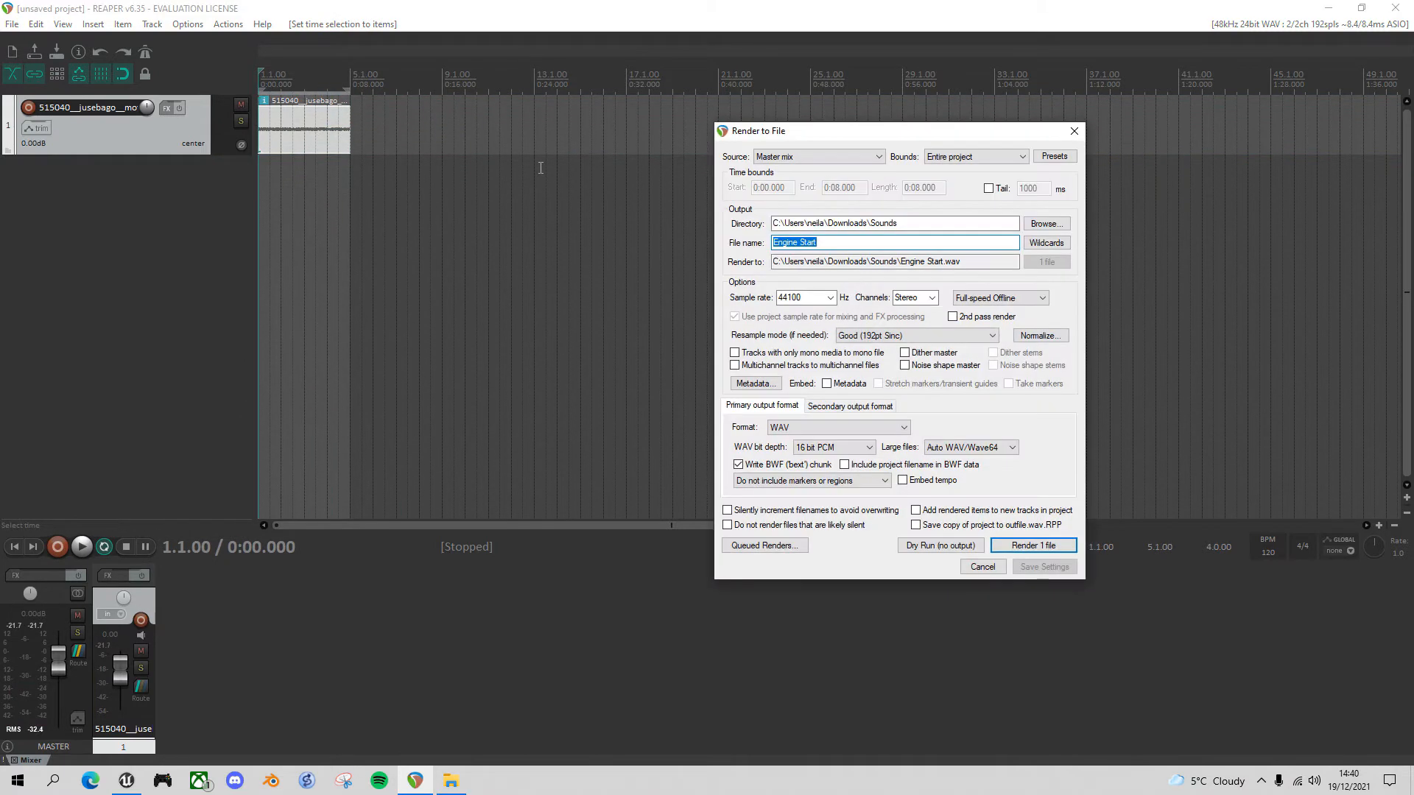
{"action": "left_click", "coordinate": [844, 248]}
{"action": "key", "text": "BackSpace"}
{"action": "key", "text": "BackSpace"}
{"action": "key", "text": "BackSpace"}
{"action": "key", "text": "BackSpace"}
{"action": "key", "text": "BackSpace"}
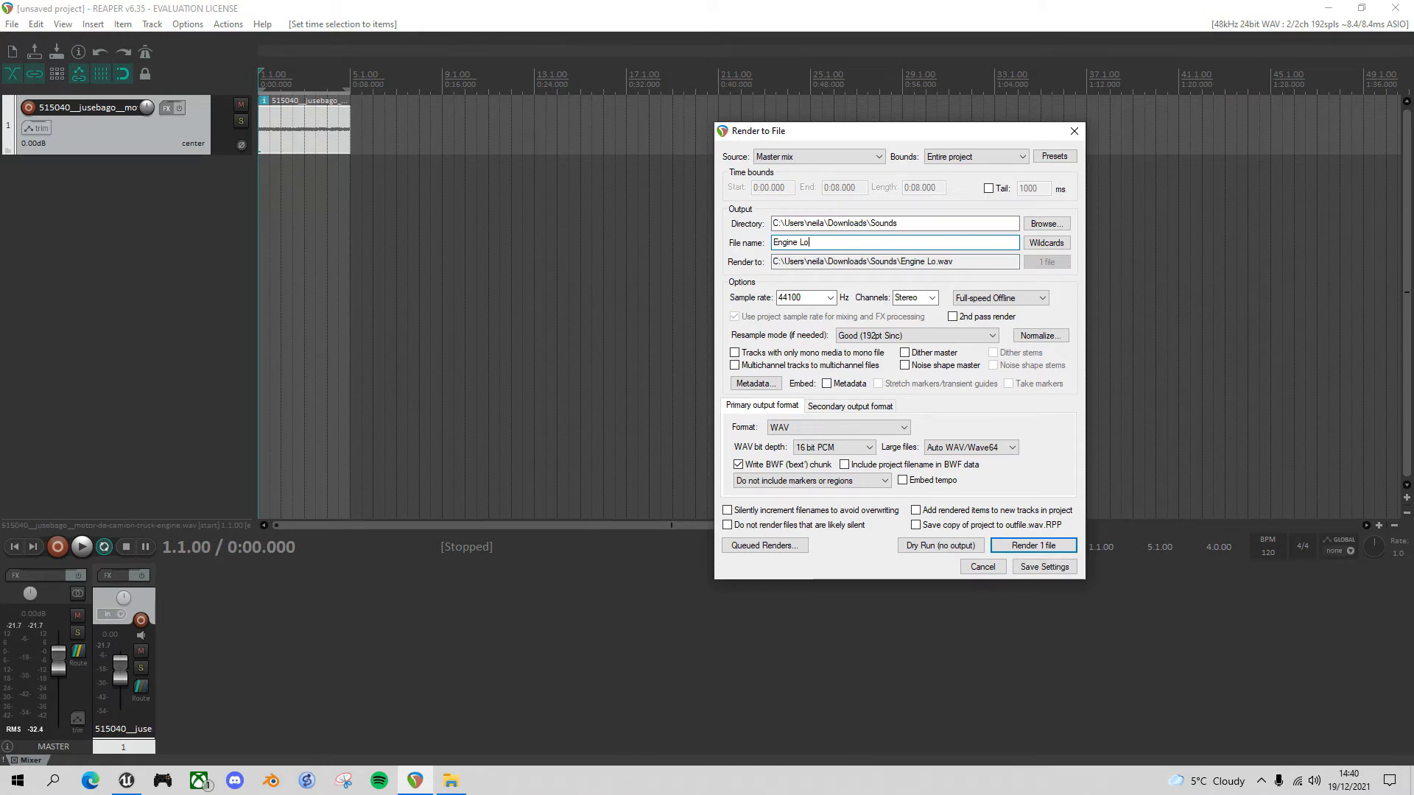
{"action": "left_click", "coordinate": [1038, 547]}
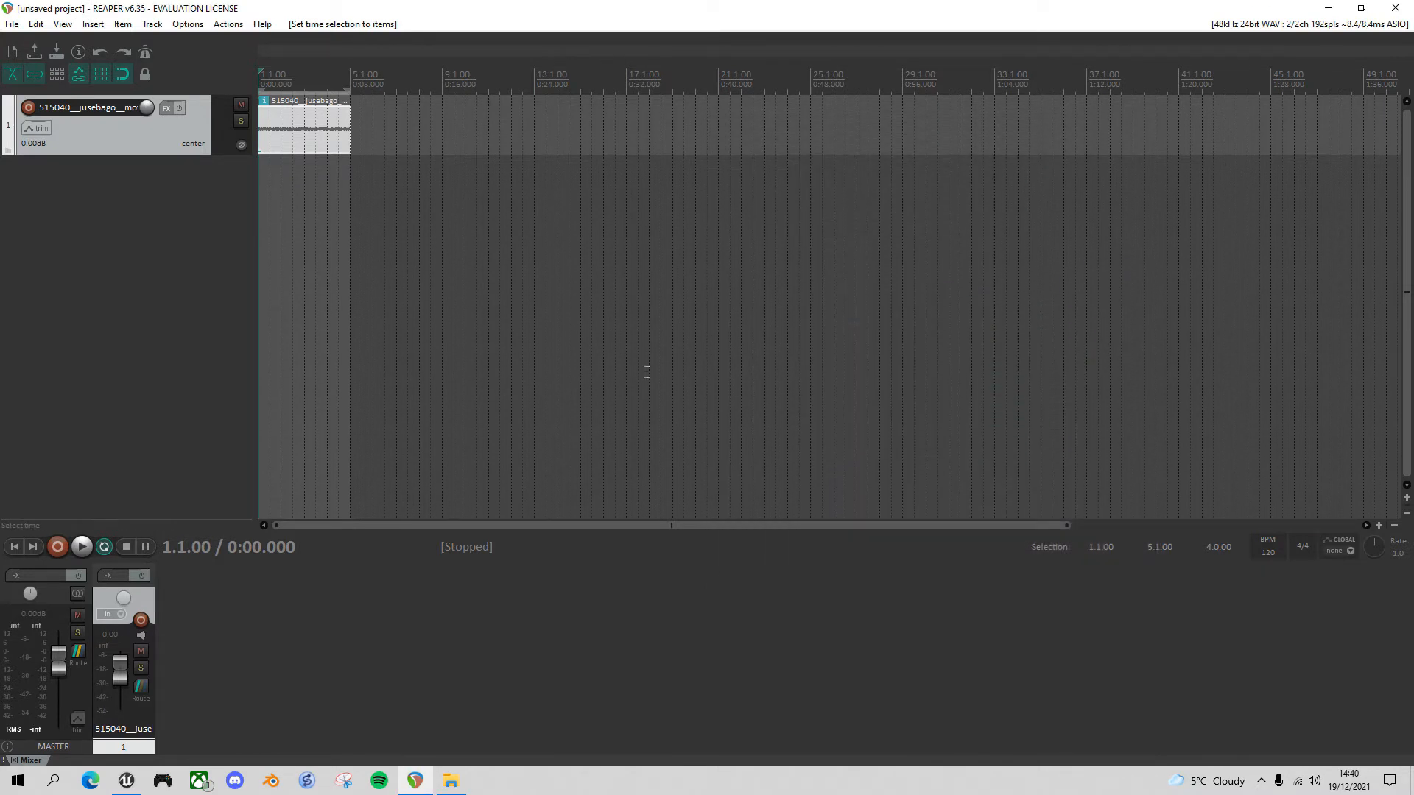
{"action": "left_click", "coordinate": [1395, 8]}
{"action": "left_click", "coordinate": [713, 433]}
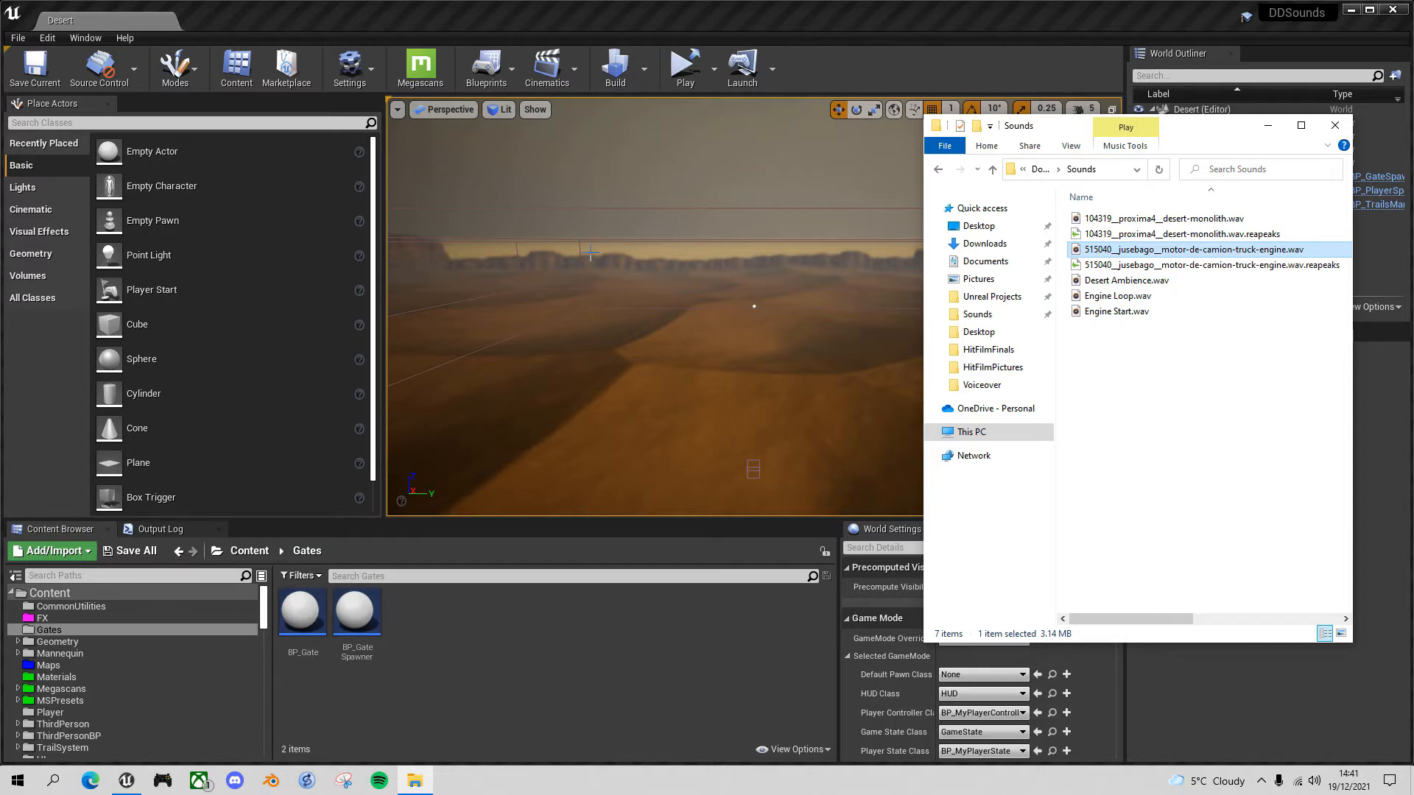
- In the Unreal Editor's Content folder, create a folder named "Sounds" and open it
{"action": "left_click", "coordinate": [62, 598]}
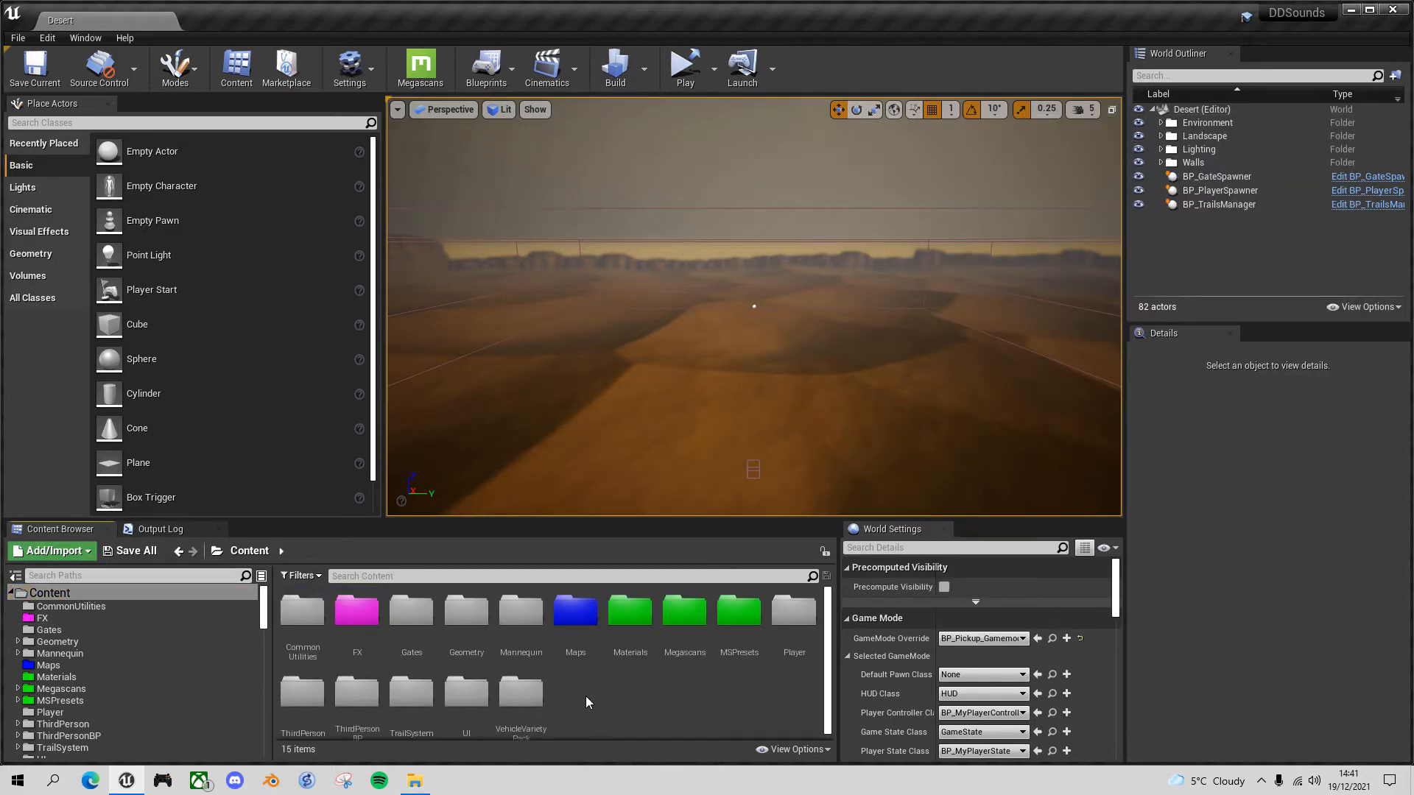
{"action": "right_click", "coordinate": [586, 696]}
{"action": "left_click", "coordinate": [638, 267]}
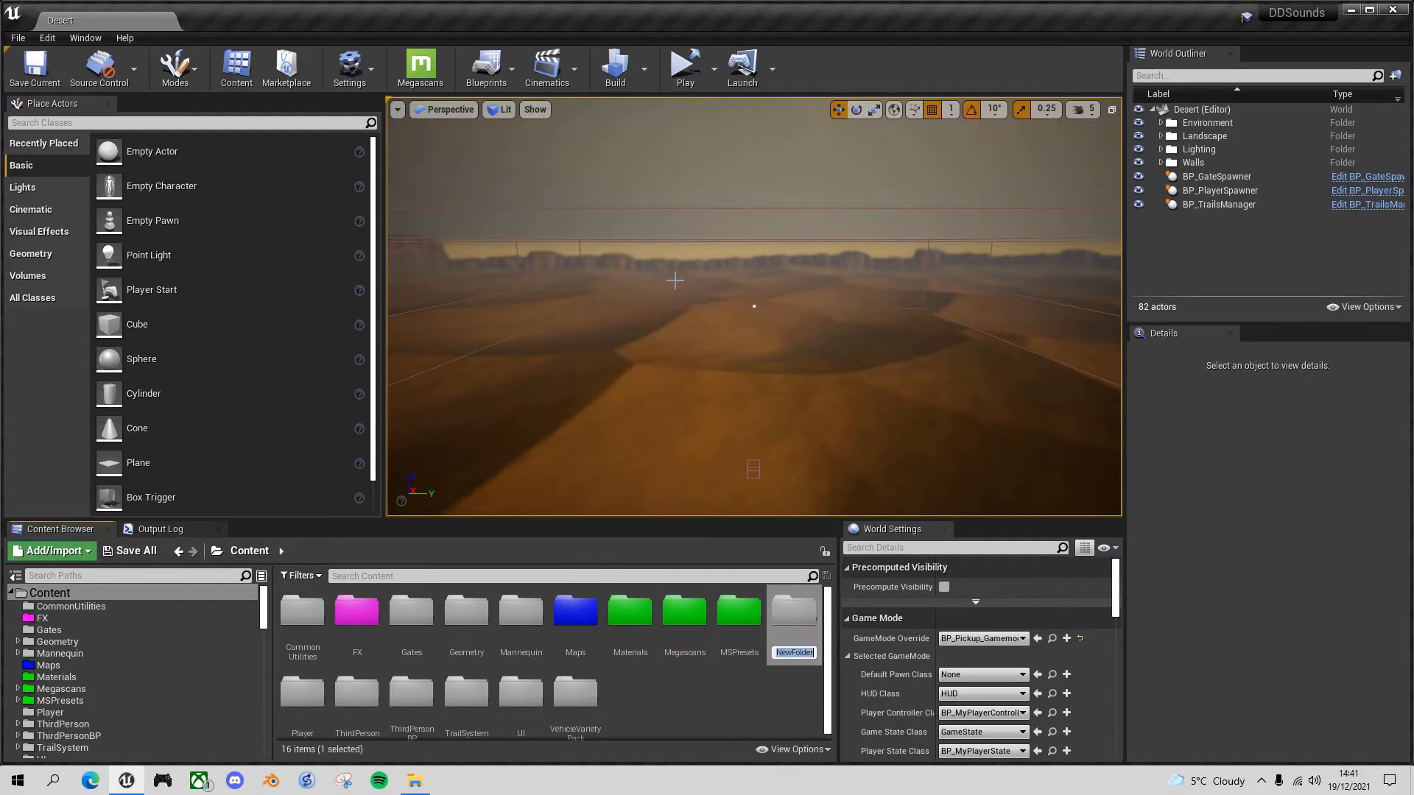
{"action": "type", "text": "Soun"}
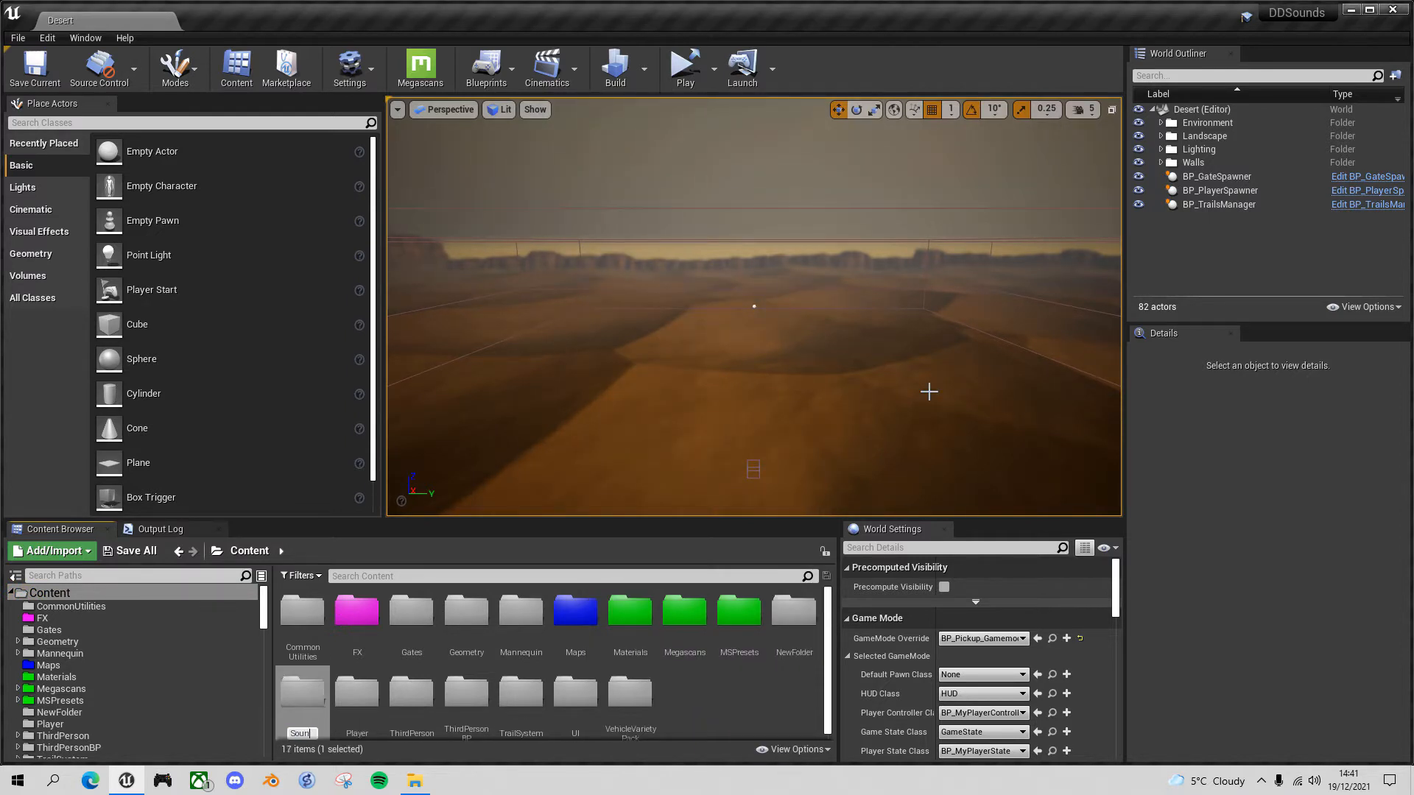
{"action": "type", "text": "ds"}
{"action": "key", "text": "Return"}
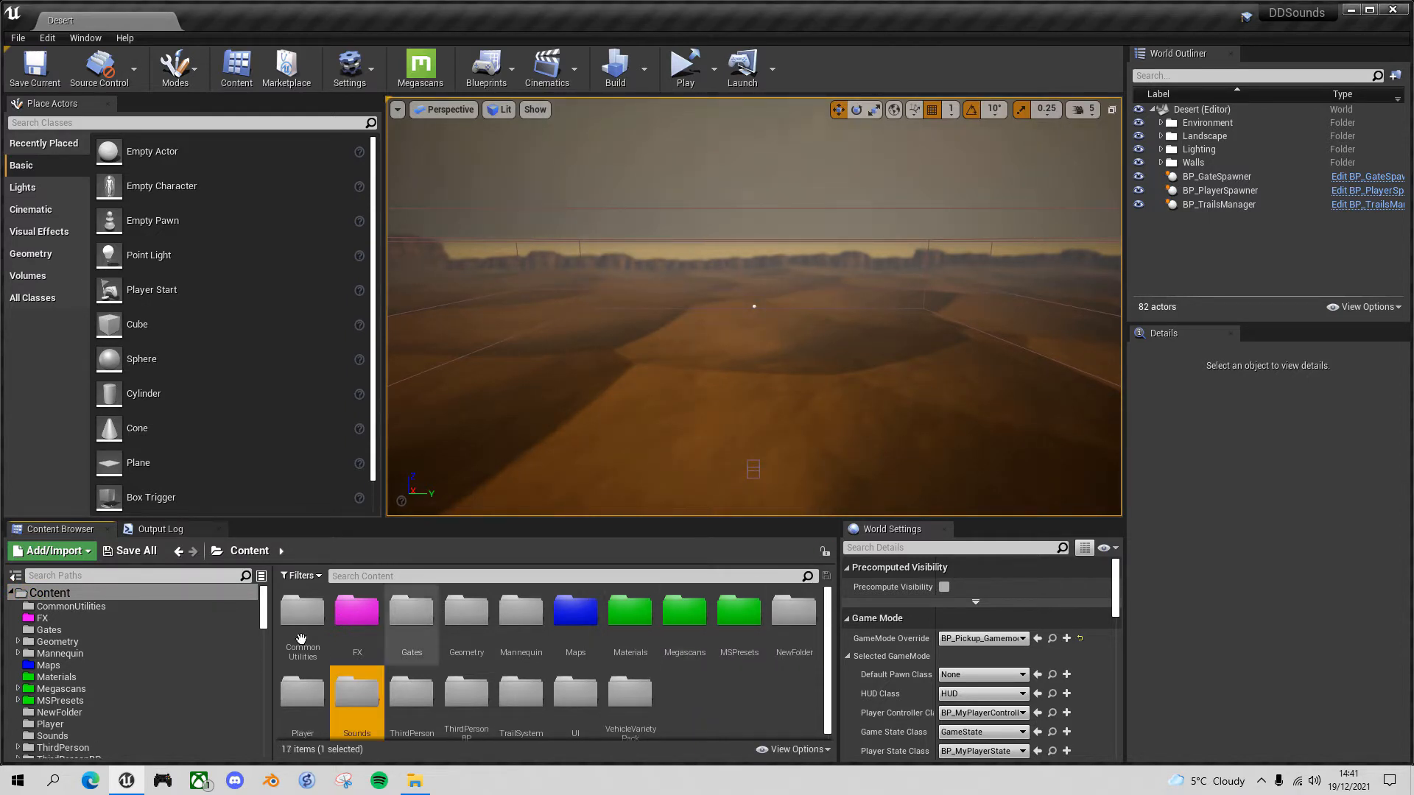
{"action": "double_click", "coordinate": [365, 696]}
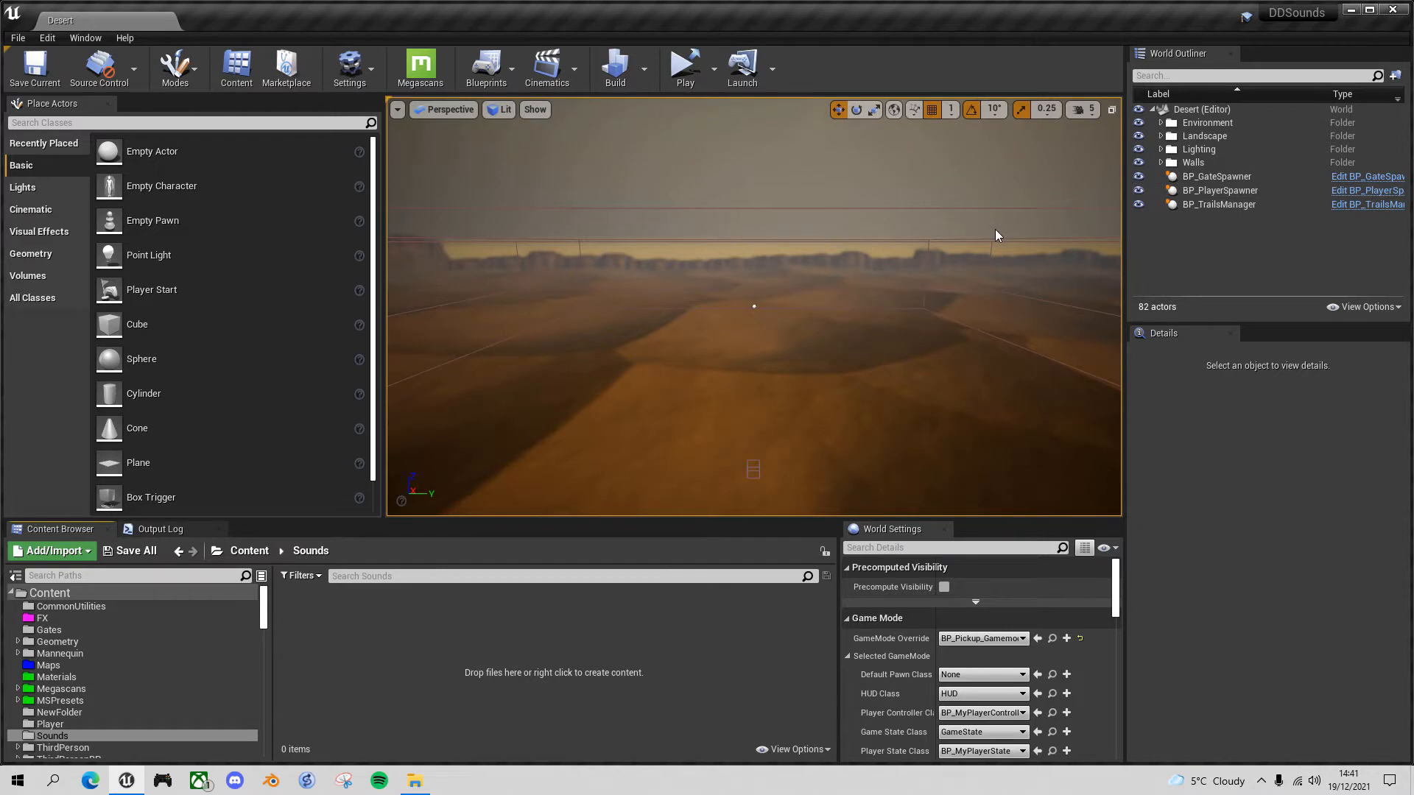
- Import Desert Ambience.wav, Engine Loop.wav and Engine Start.wav from File Explorer into Unreal's Sounds folder, and close the Explorer window
{"action": "key", "text": "alt+Tab"}
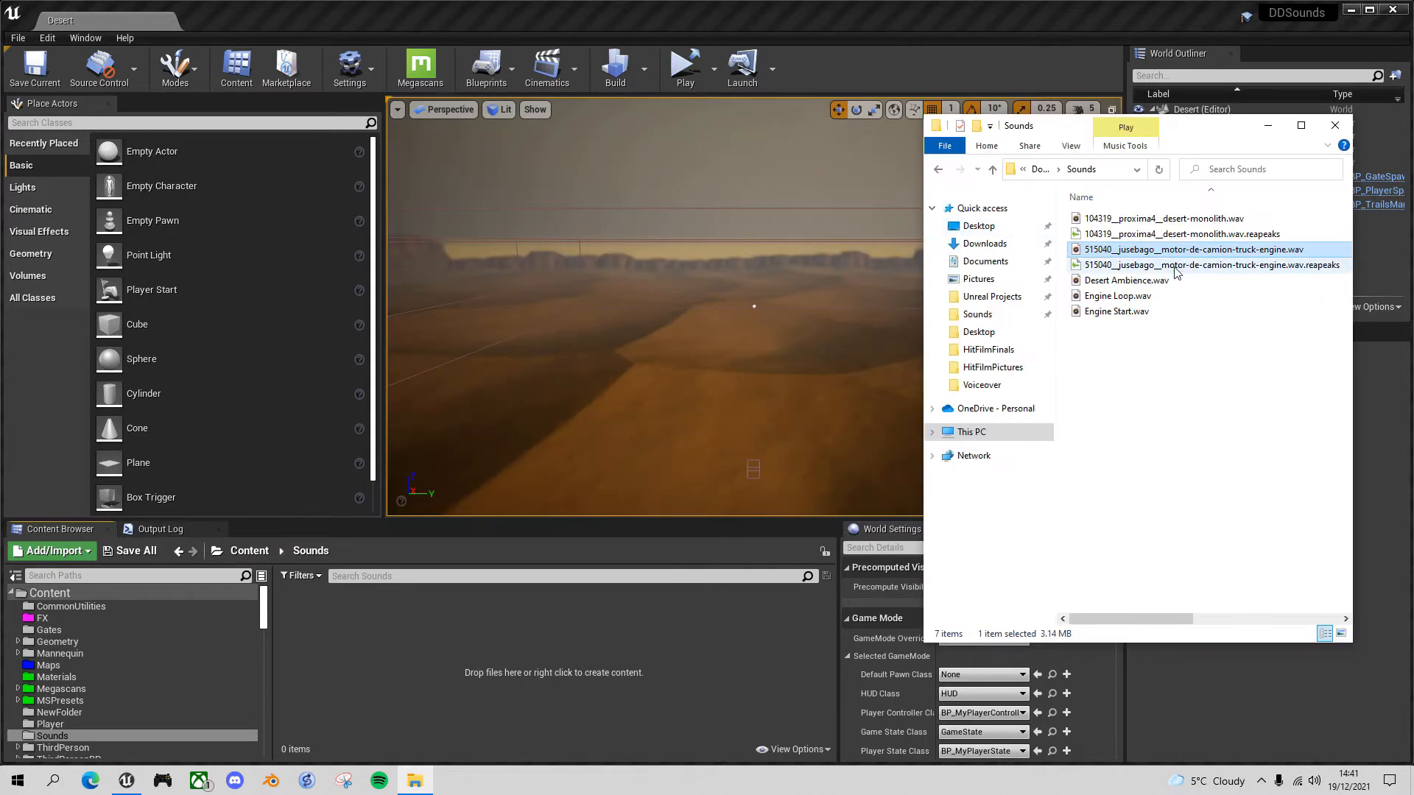
{"action": "left_click", "coordinate": [1127, 280]}
{"action": "left_click", "coordinate": [1122, 312], "text": "shift"}
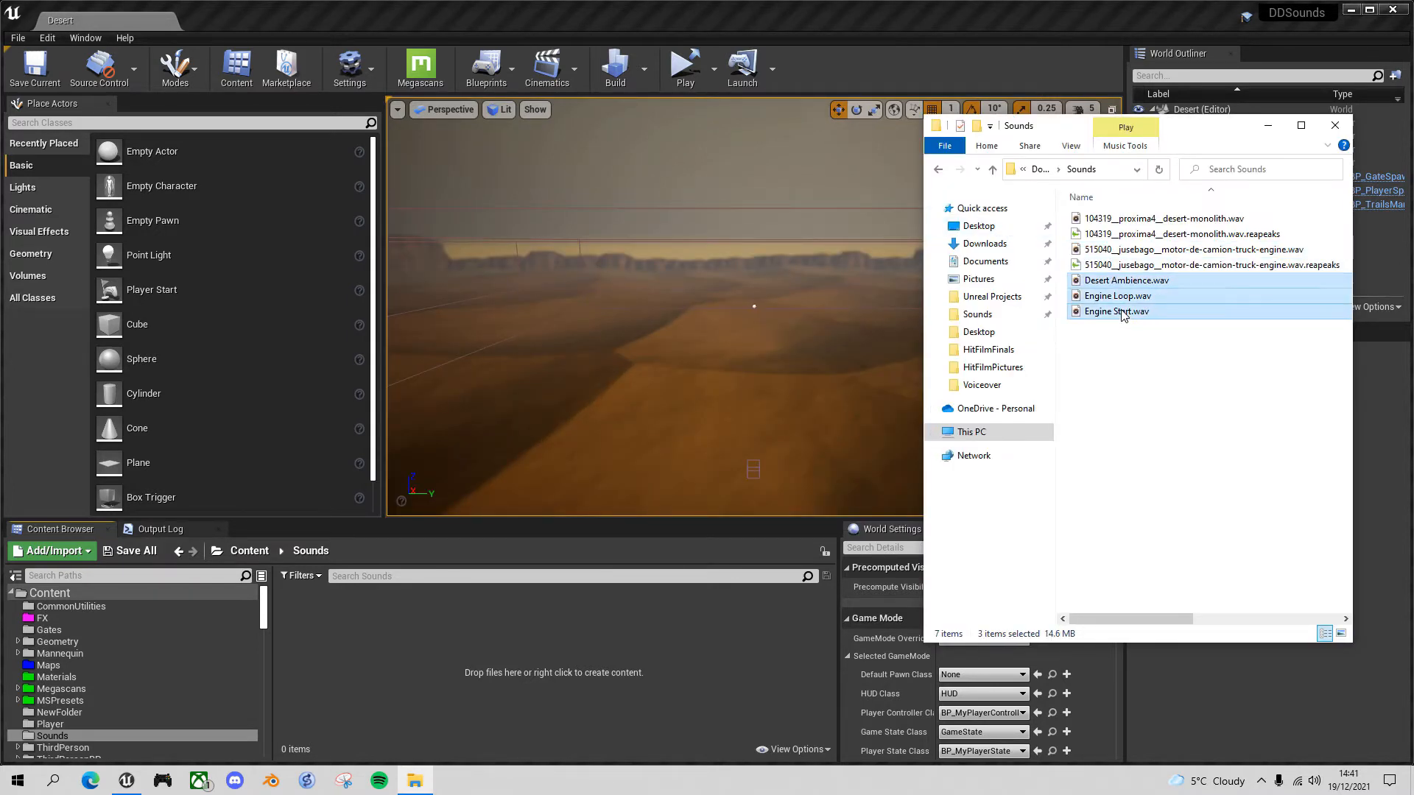
{"action": "left_click_drag", "start_coordinate": [1131, 285], "coordinate": [340, 630]}
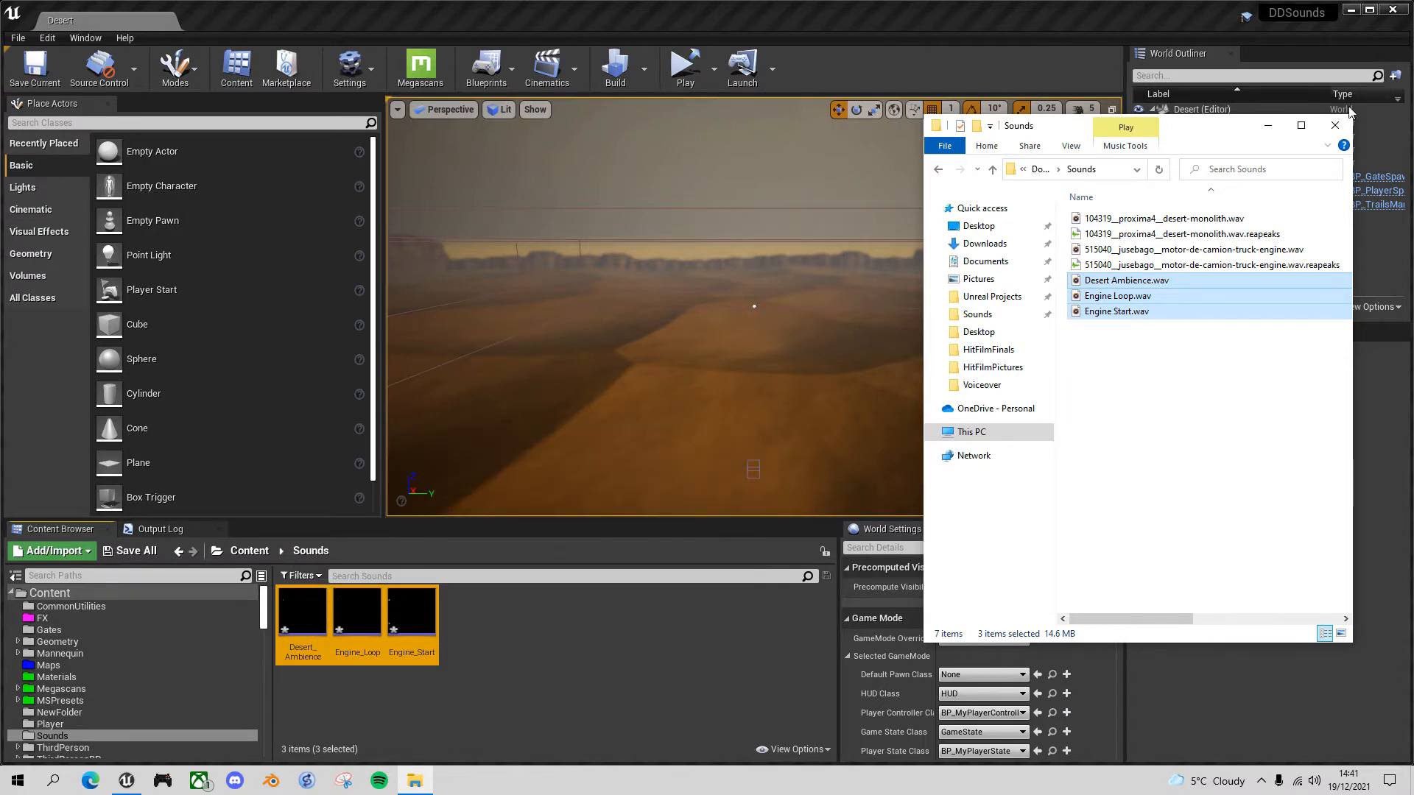
{"action": "left_click", "coordinate": [1335, 125]}
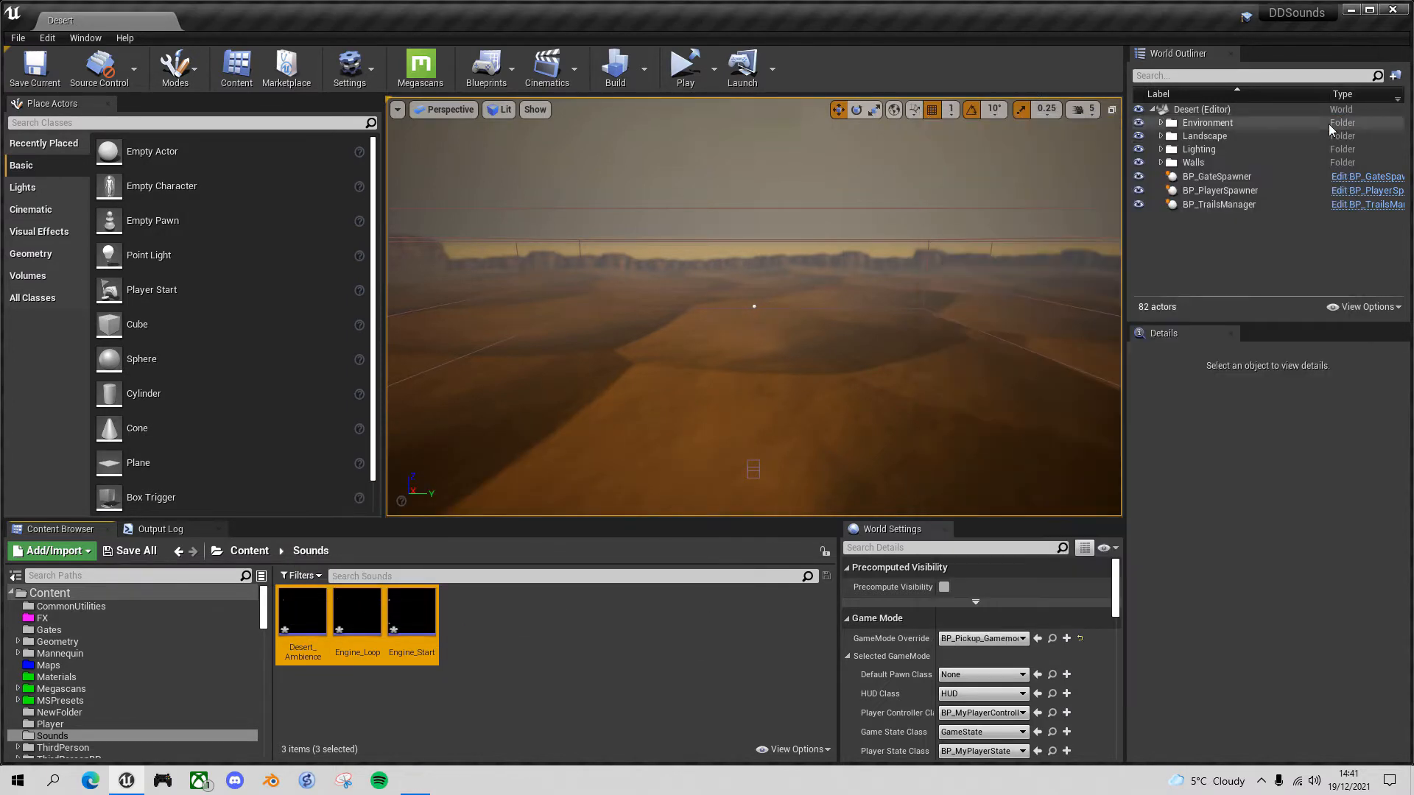
{"action": "left_click", "coordinate": [561, 632]}
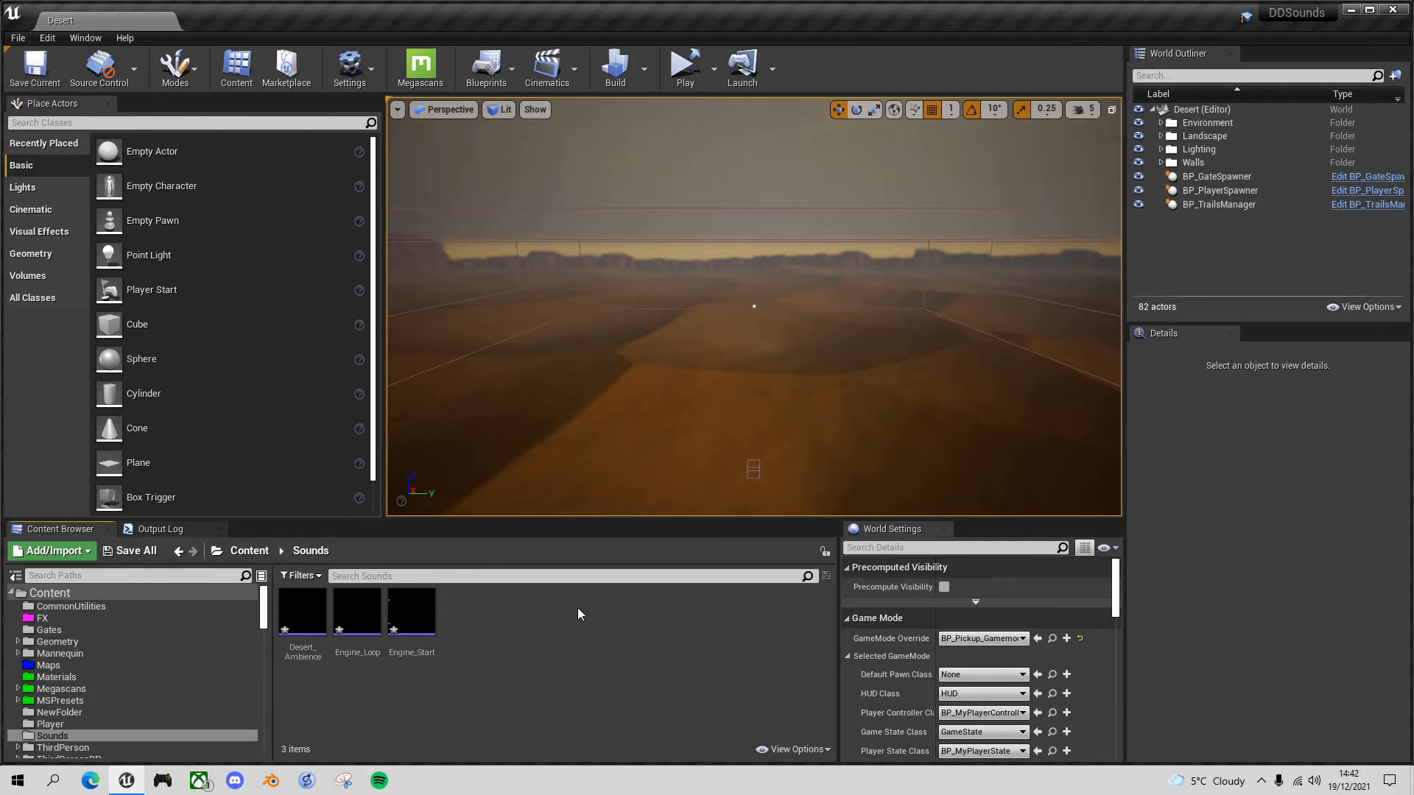
- Locate the game mode's player controller class in the content and open the BP_MyPlayerController blueprint
{"action": "mouse_move", "coordinate": [308, 611]}
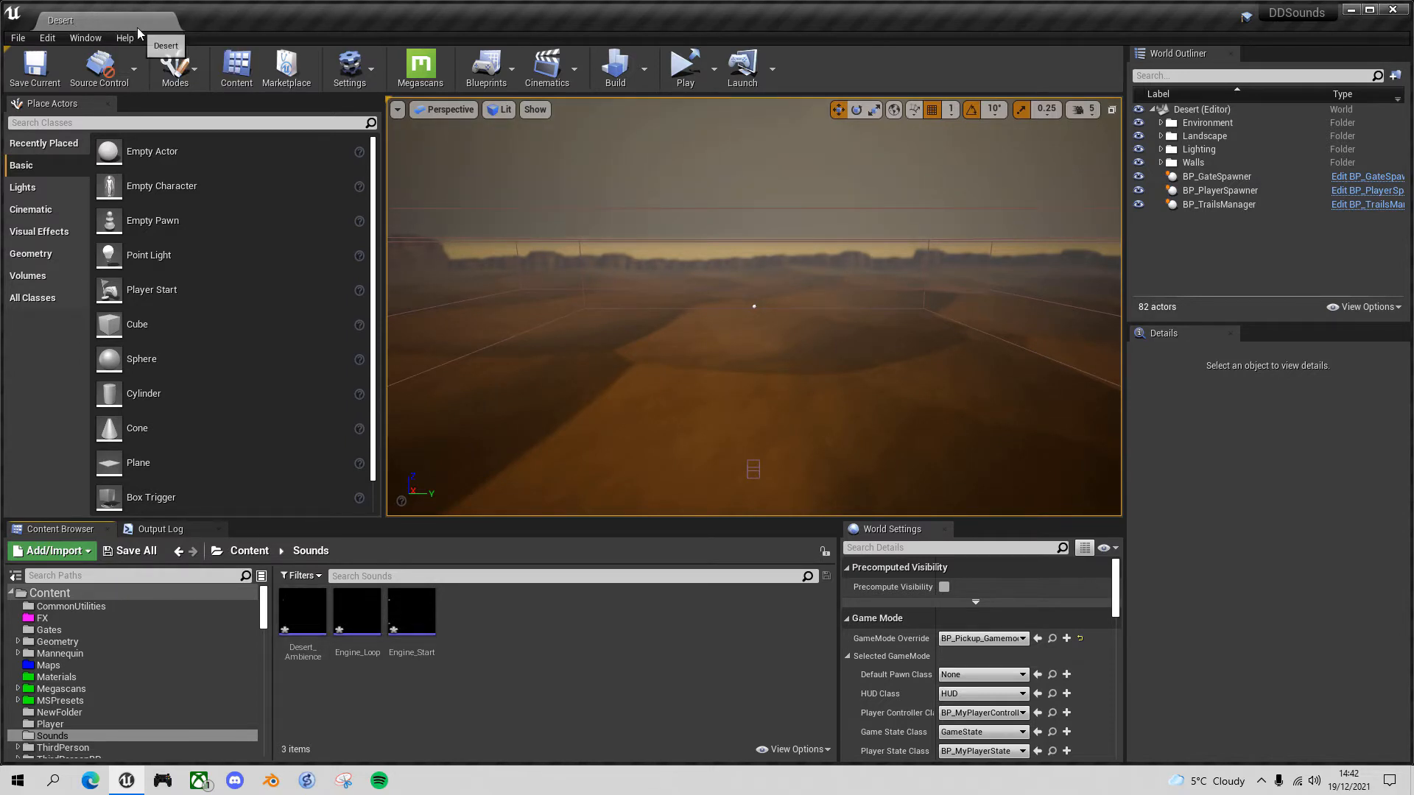
{"action": "left_click", "coordinate": [1052, 713]}
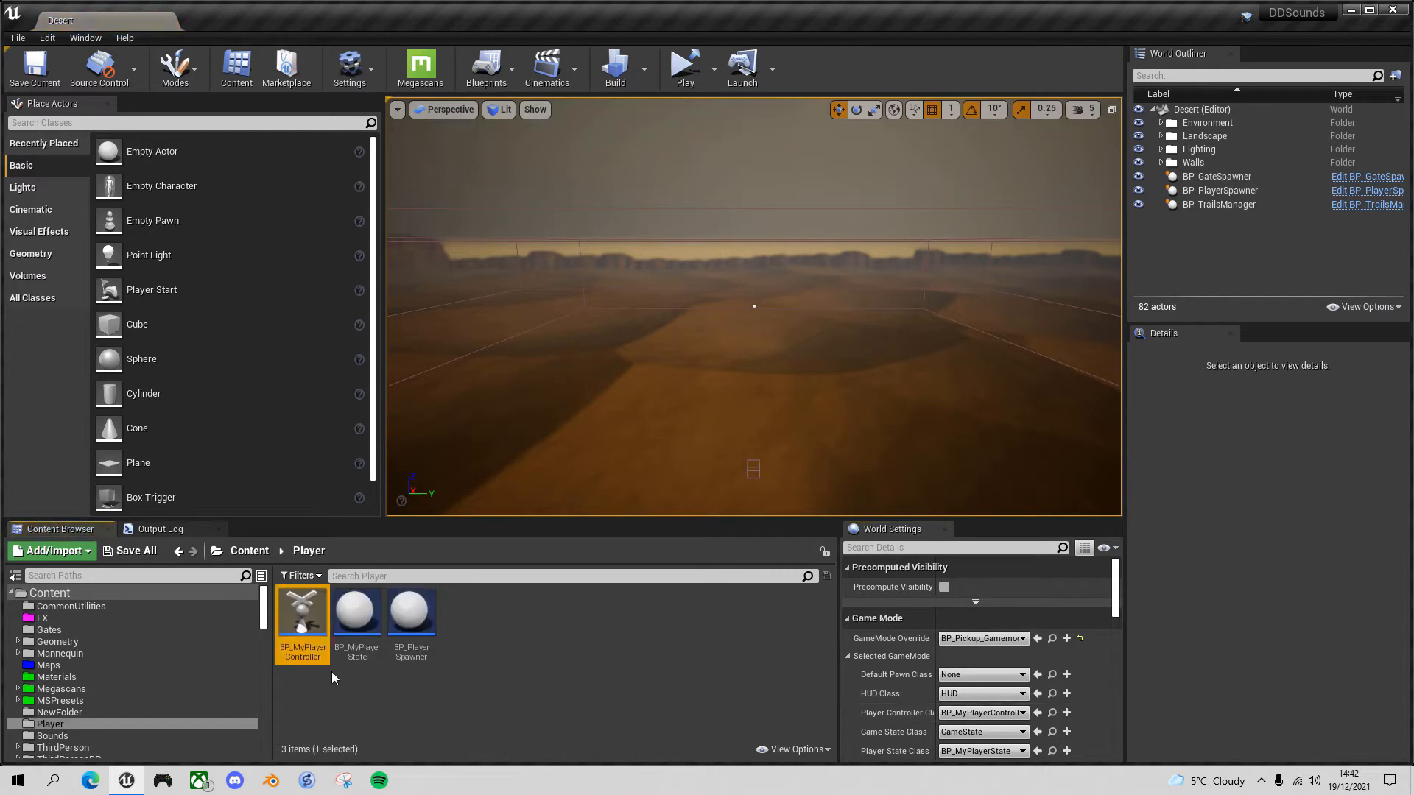
{"action": "double_click", "coordinate": [302, 611]}
- Widen the "Set up widgets at start" comment box in the event graph to make room for more nodes
{"action": "scroll", "coordinate": [577, 237], "scroll_direction": "down", "scroll_amount": 4}
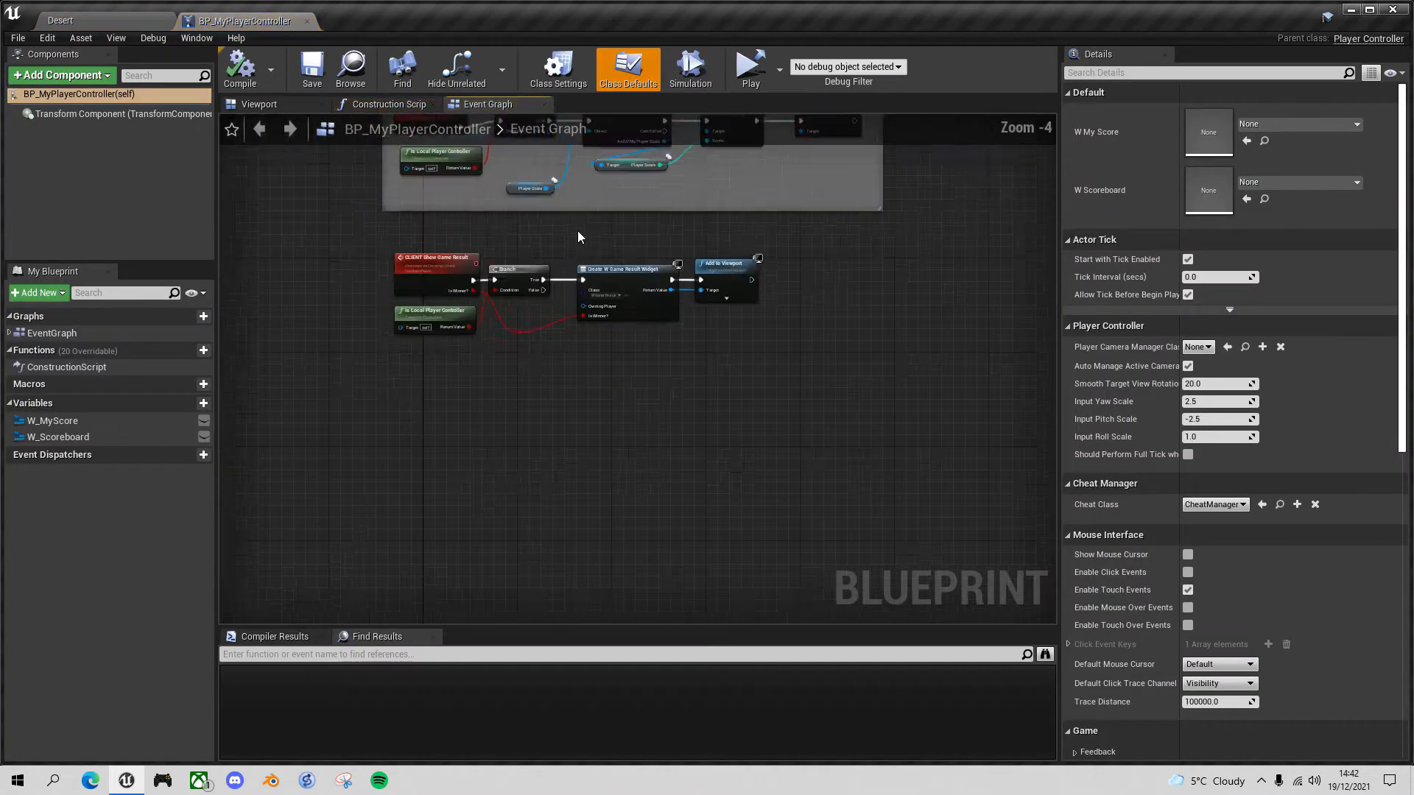
{"action": "scroll", "coordinate": [386, 275], "scroll_direction": "down", "scroll_amount": 1}
{"action": "scroll", "coordinate": [371, 469], "scroll_direction": "down", "scroll_amount": 1}
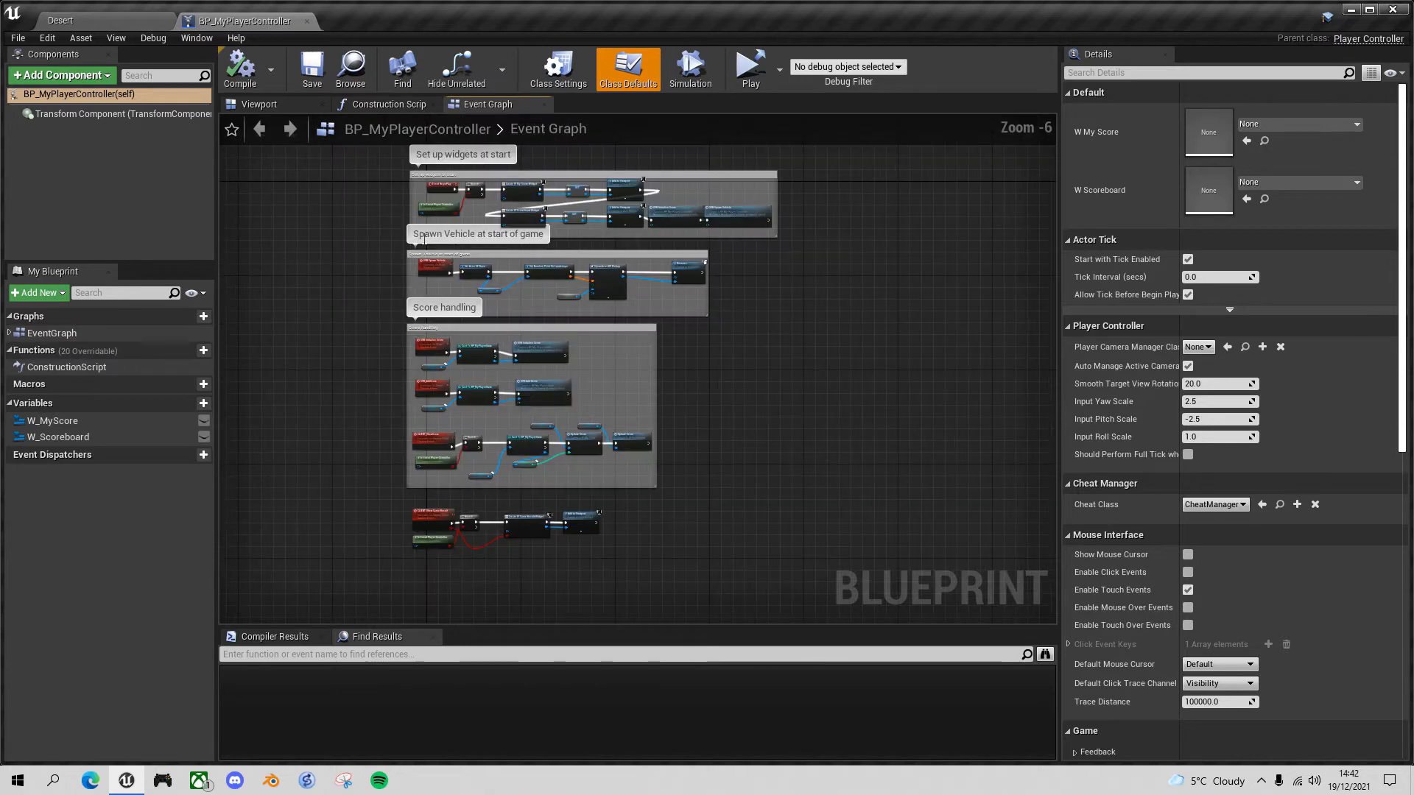
{"action": "scroll", "coordinate": [488, 219], "scroll_direction": "up", "scroll_amount": 3}
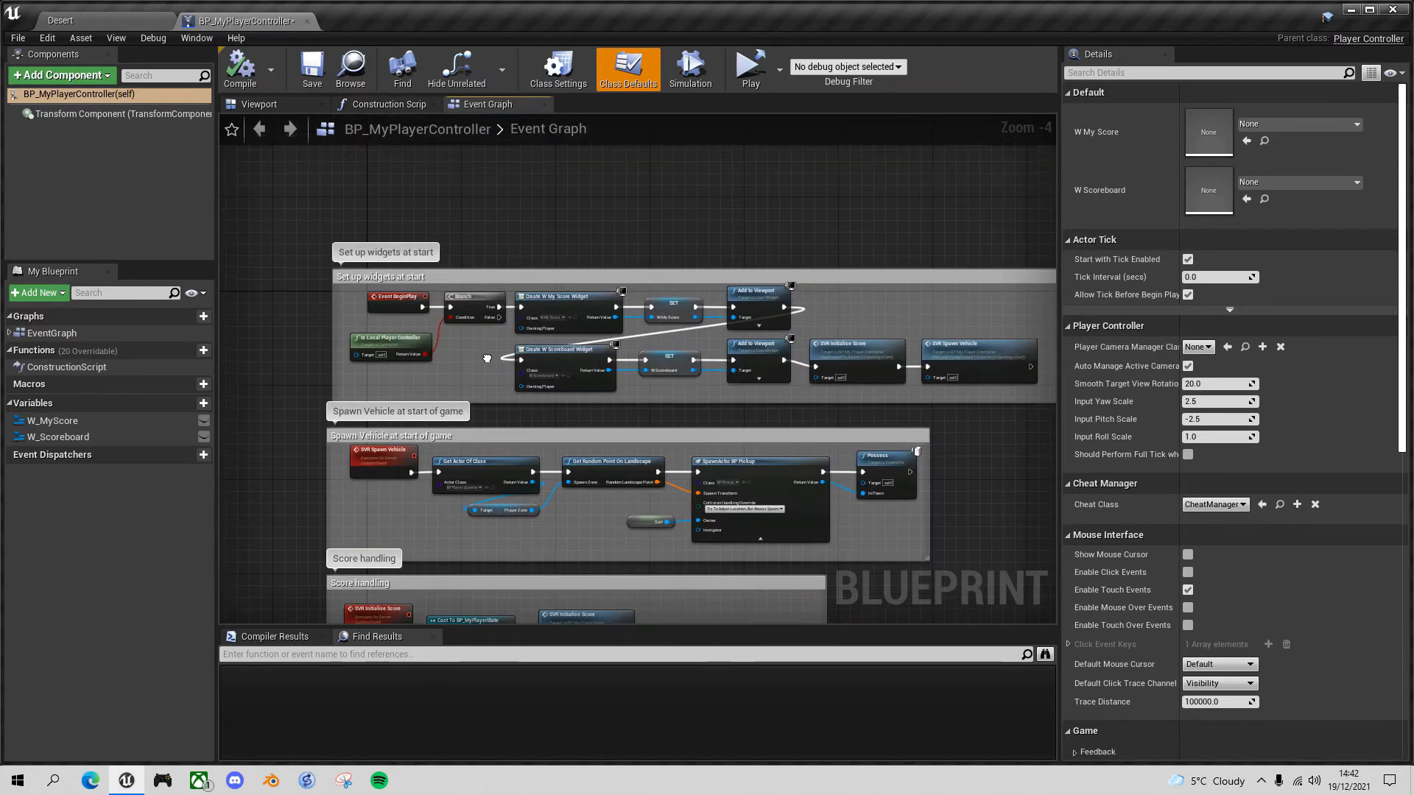
{"action": "right_click_drag", "start_coordinate": [500, 358], "coordinate": [496, 297]}
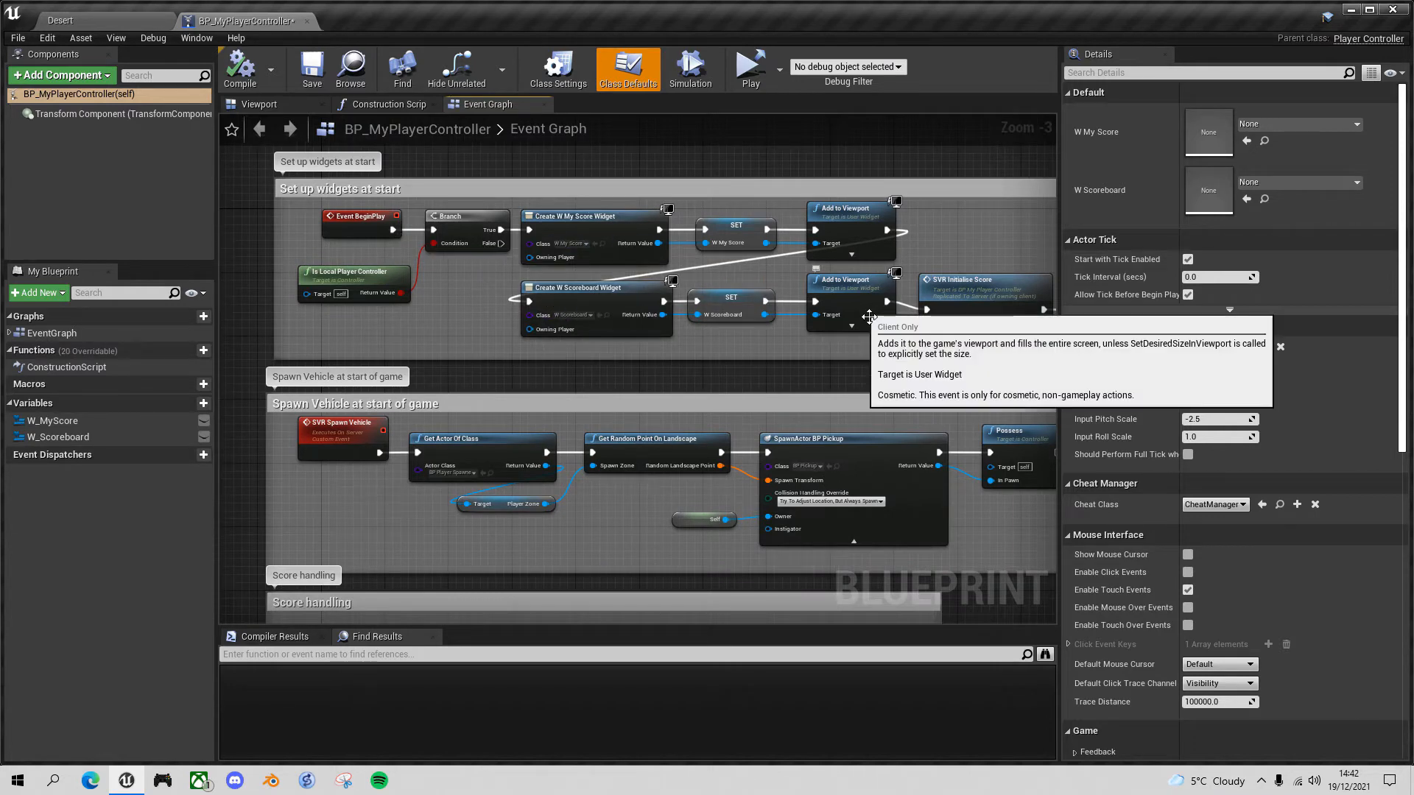
{"action": "scroll", "coordinate": [869, 317], "scroll_direction": "down", "scroll_amount": 1}
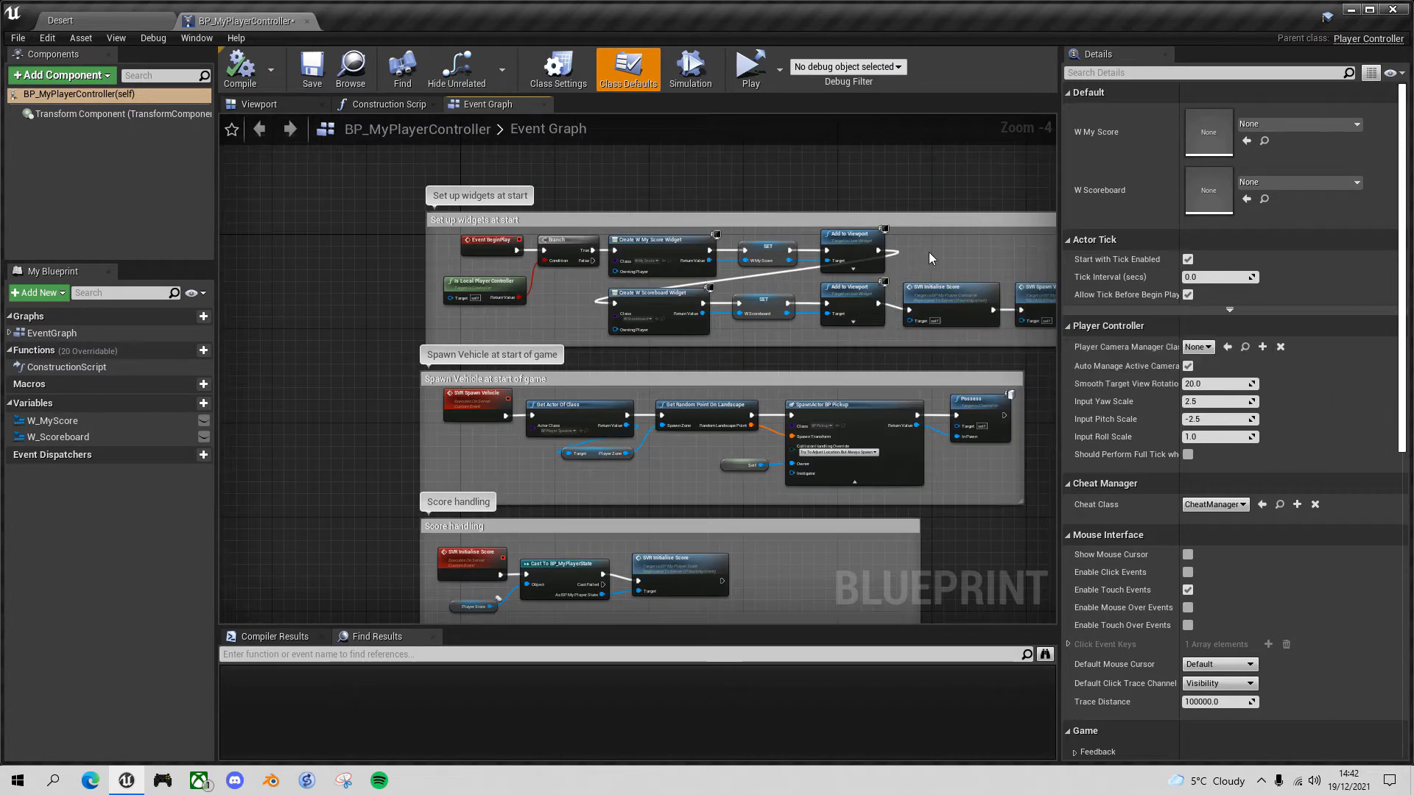
{"action": "right_click_drag", "start_coordinate": [835, 284], "coordinate": [642, 263]}
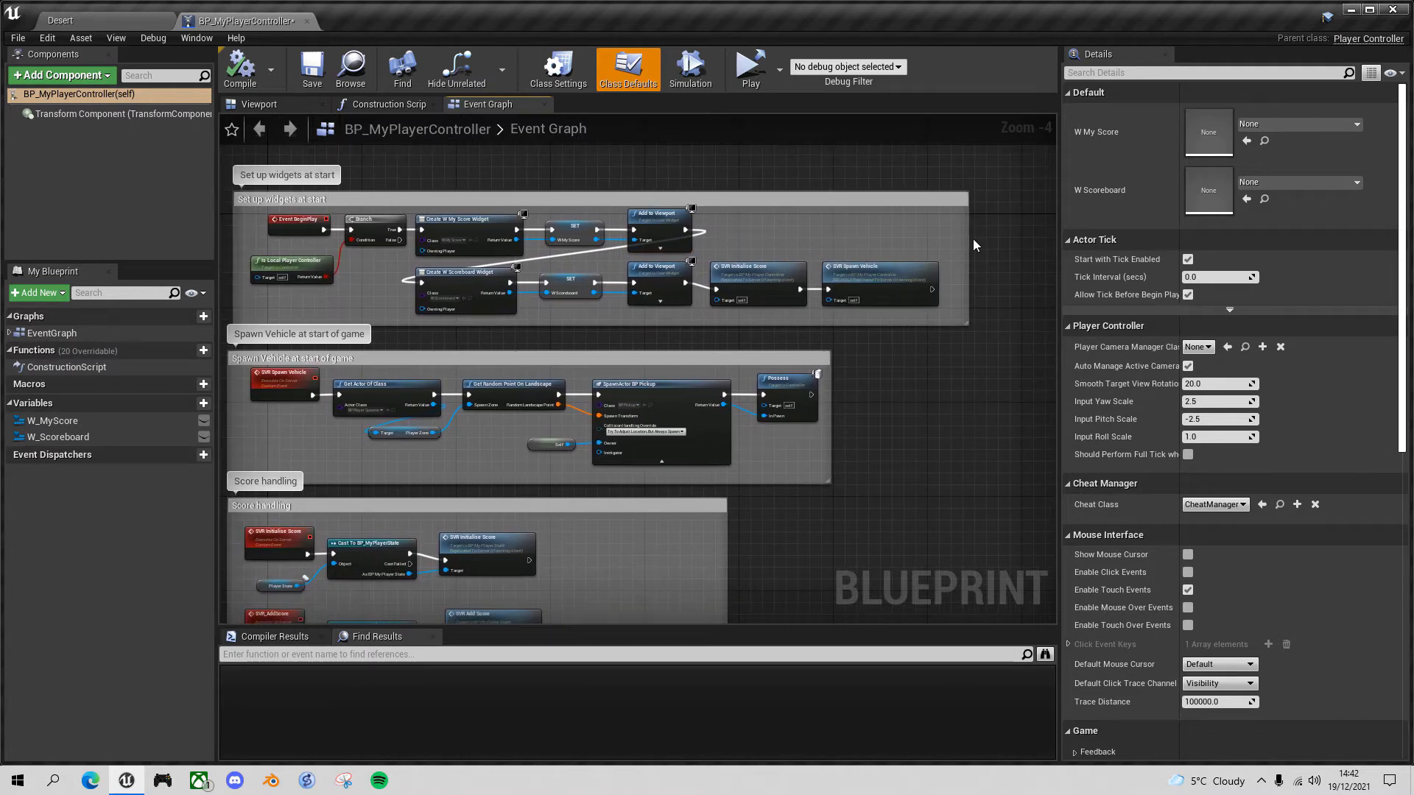
{"action": "left_click_drag", "start_coordinate": [981, 244], "coordinate": [1064, 242]}
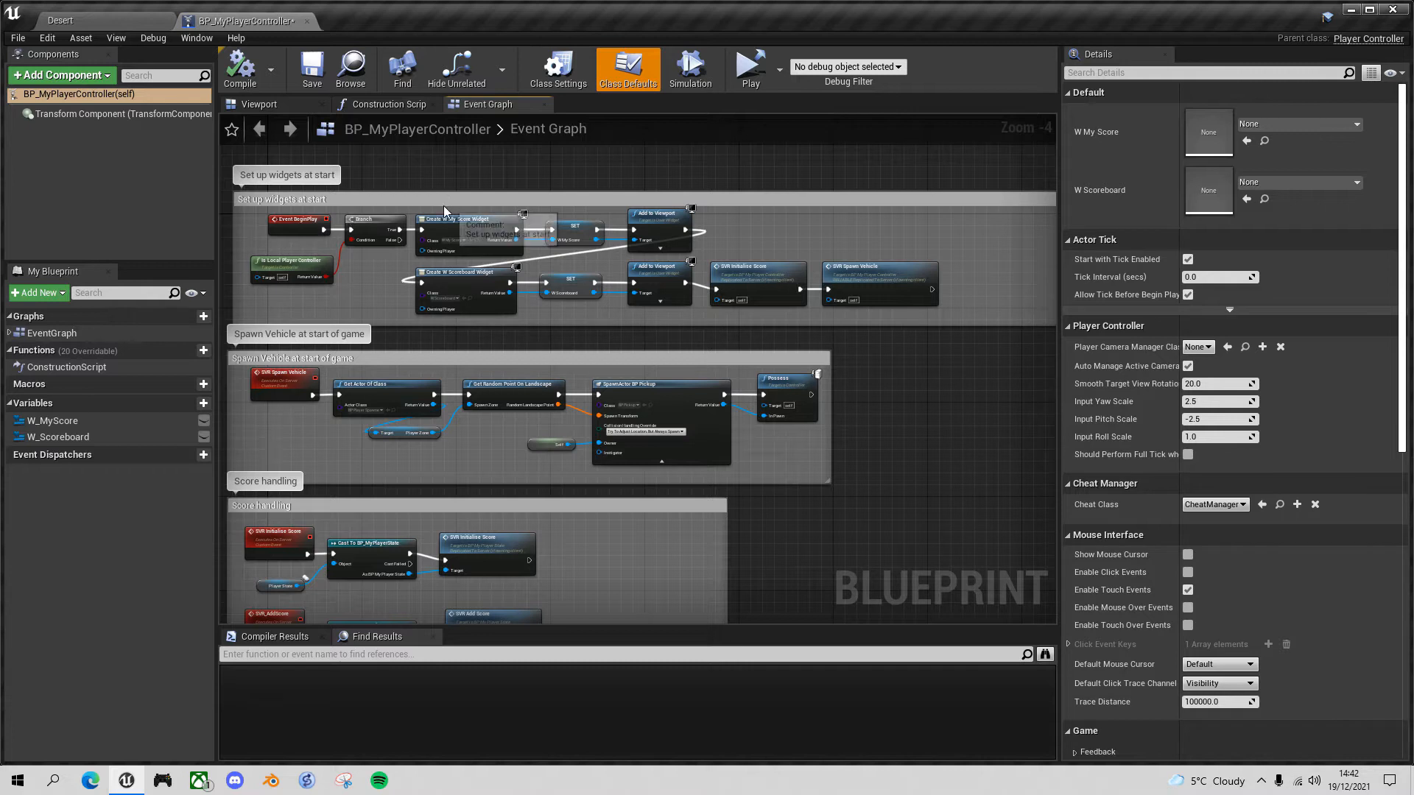
- Move all nodes following the BeginPlay Branch further right to open a gap after the Branch
{"action": "left_click_drag", "start_coordinate": [436, 207], "coordinate": [952, 311]}
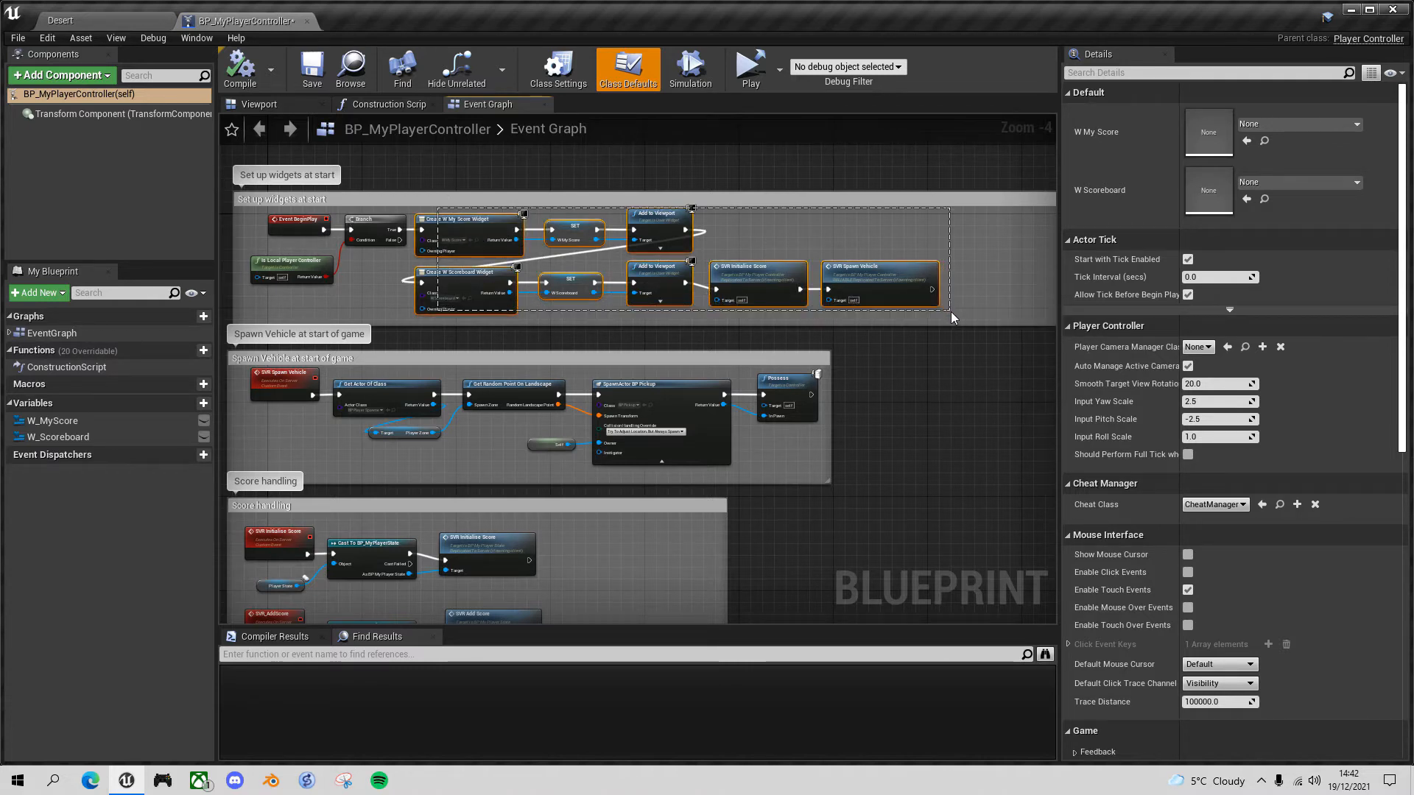
{"action": "left_click_drag", "start_coordinate": [466, 221], "coordinate": [594, 220]}
{"action": "left_click", "coordinate": [453, 274]}
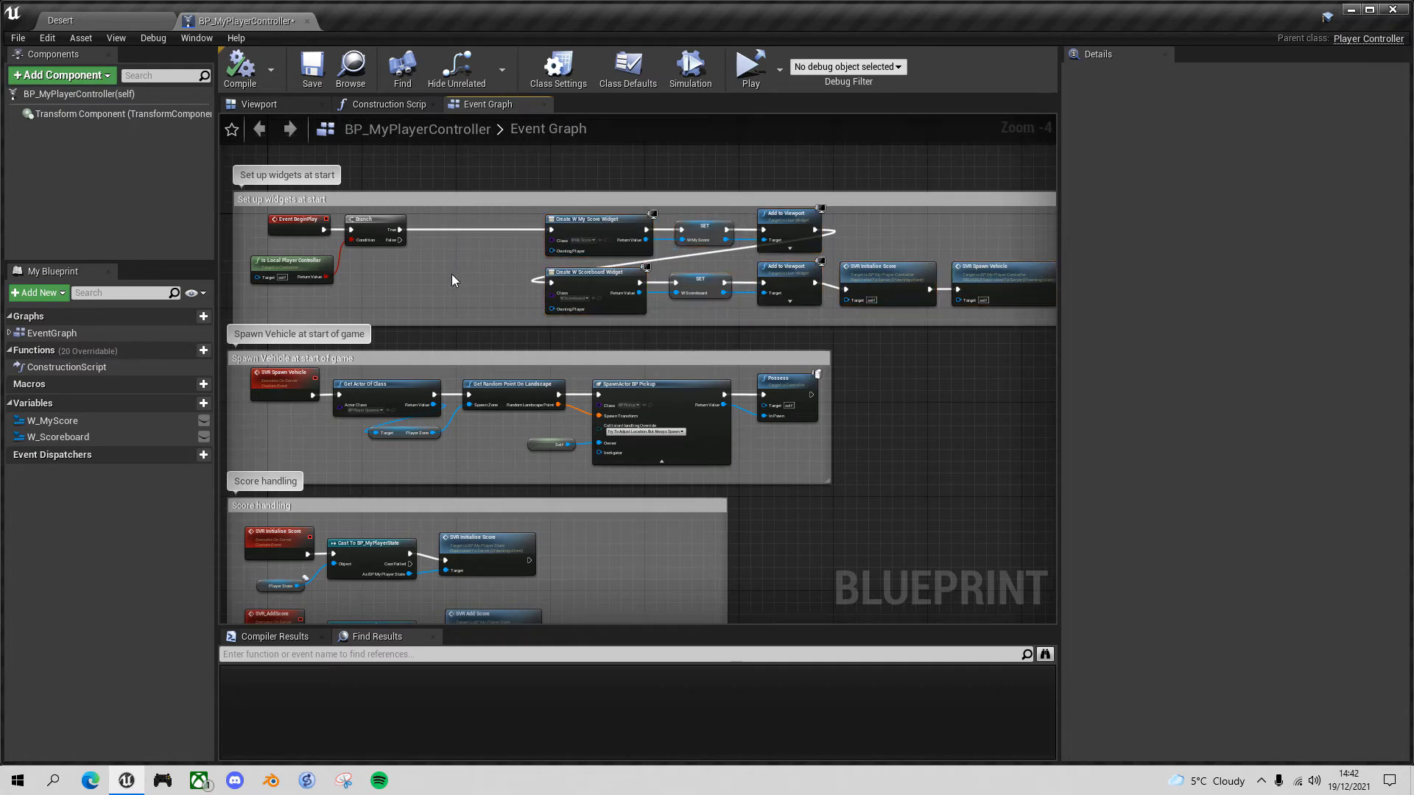
{"action": "right_click_drag", "start_coordinate": [453, 274], "coordinate": [528, 322]}
{"action": "scroll", "coordinate": [487, 290], "scroll_direction": "up", "scroll_amount": 1}
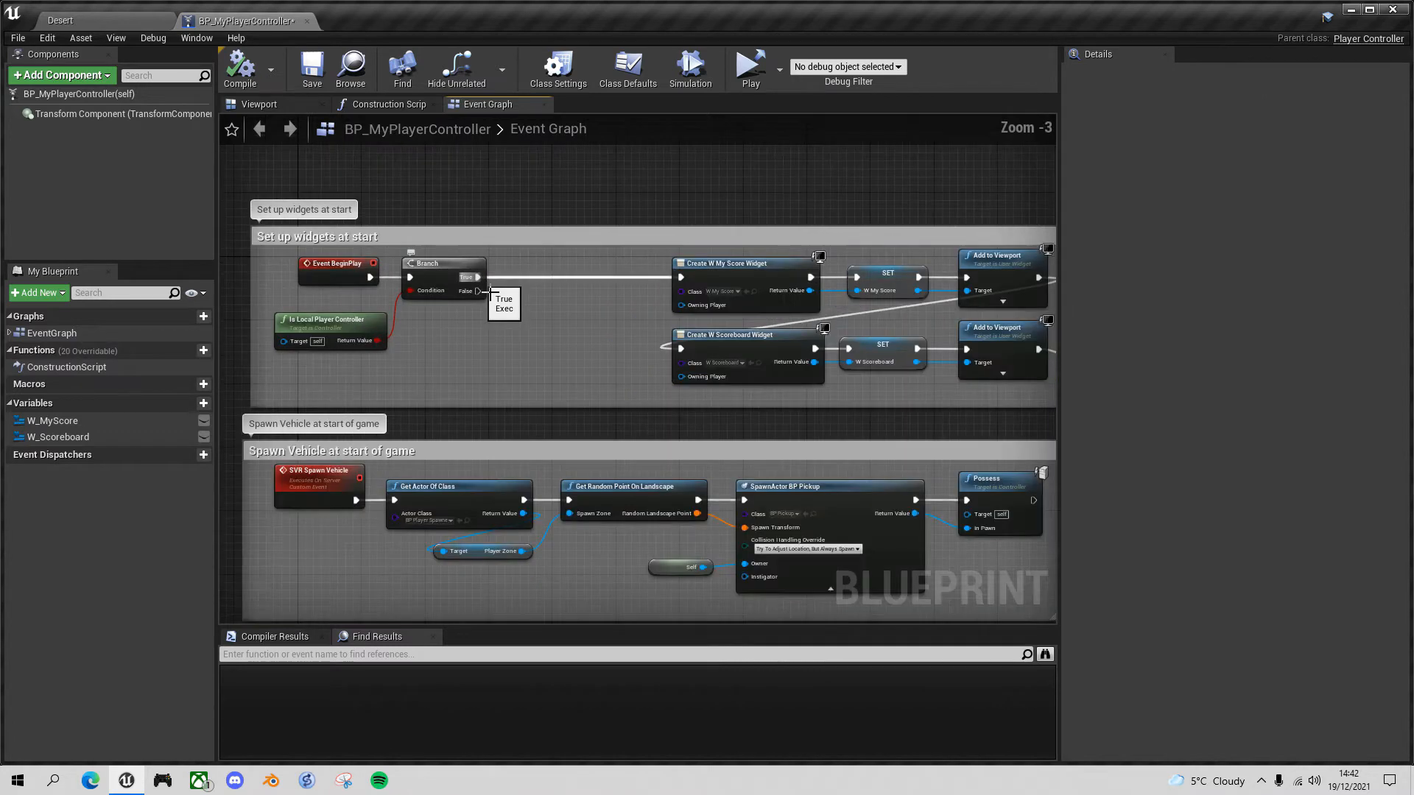
- Add a Play Sound 2D node on the Branch's True output and set its sound to Desert_Ambience
{"action": "left_click_drag", "start_coordinate": [478, 277], "coordinate": [535, 294]}
{"action": "type", "text": "play"}
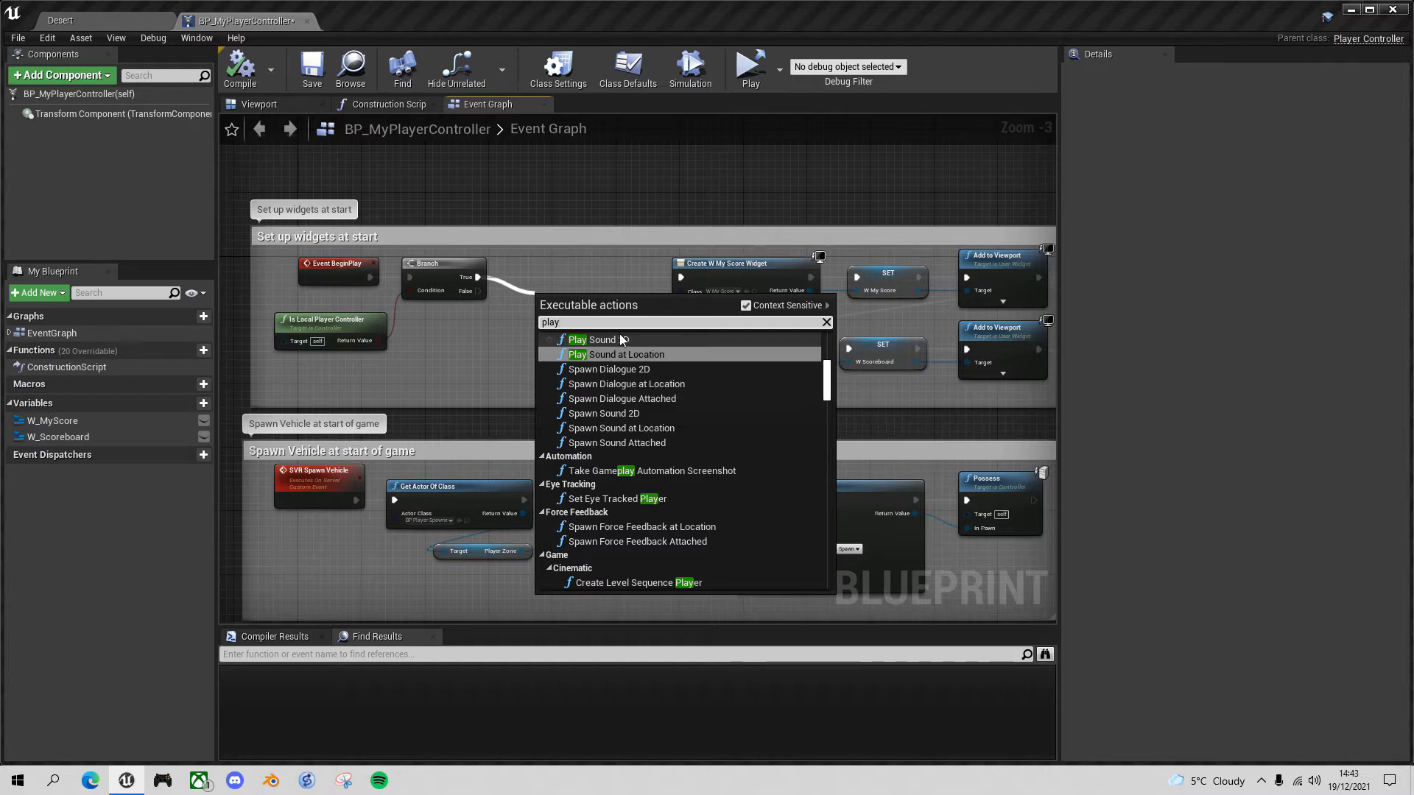
{"action": "left_click", "coordinate": [624, 339]}
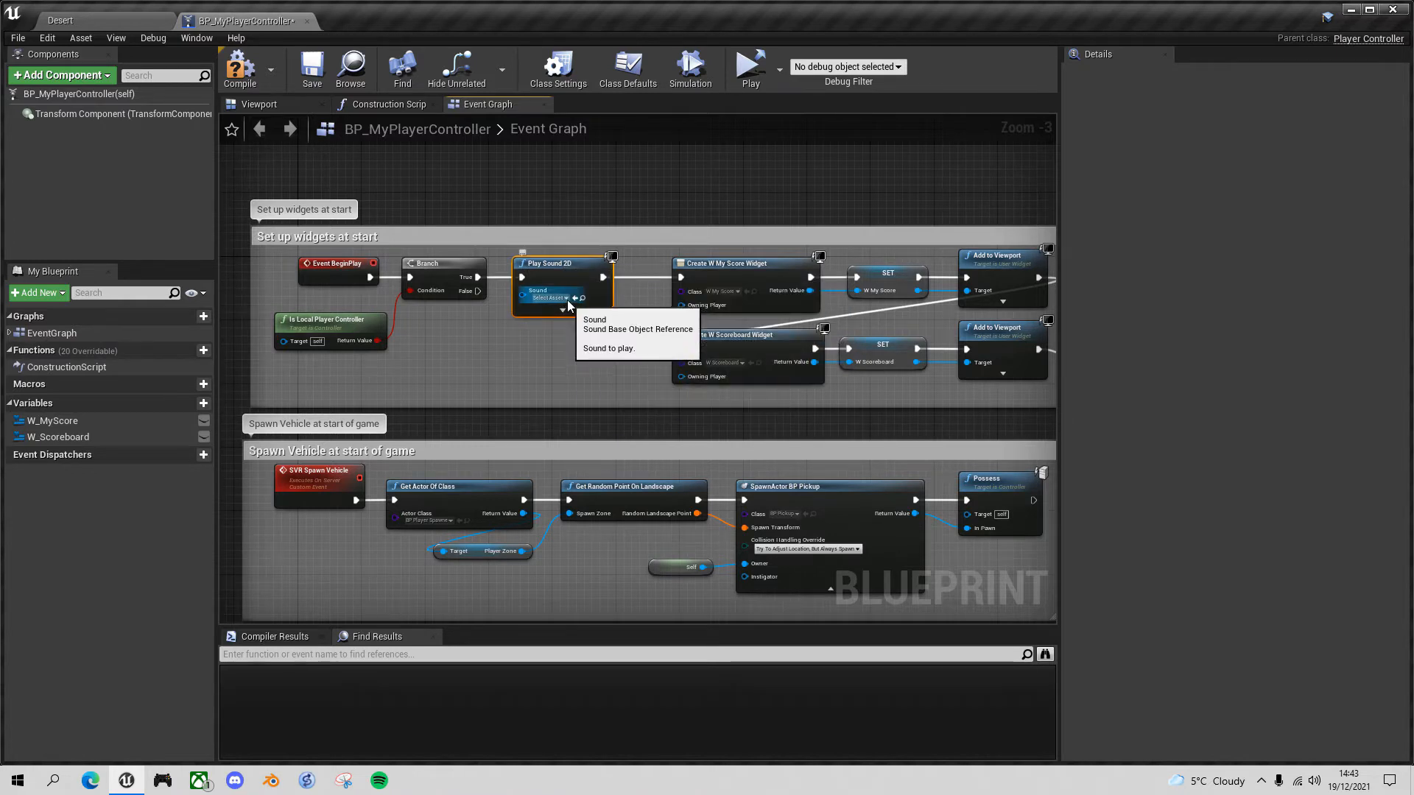
{"action": "left_click", "coordinate": [566, 297]}
{"action": "type", "text": "des"}
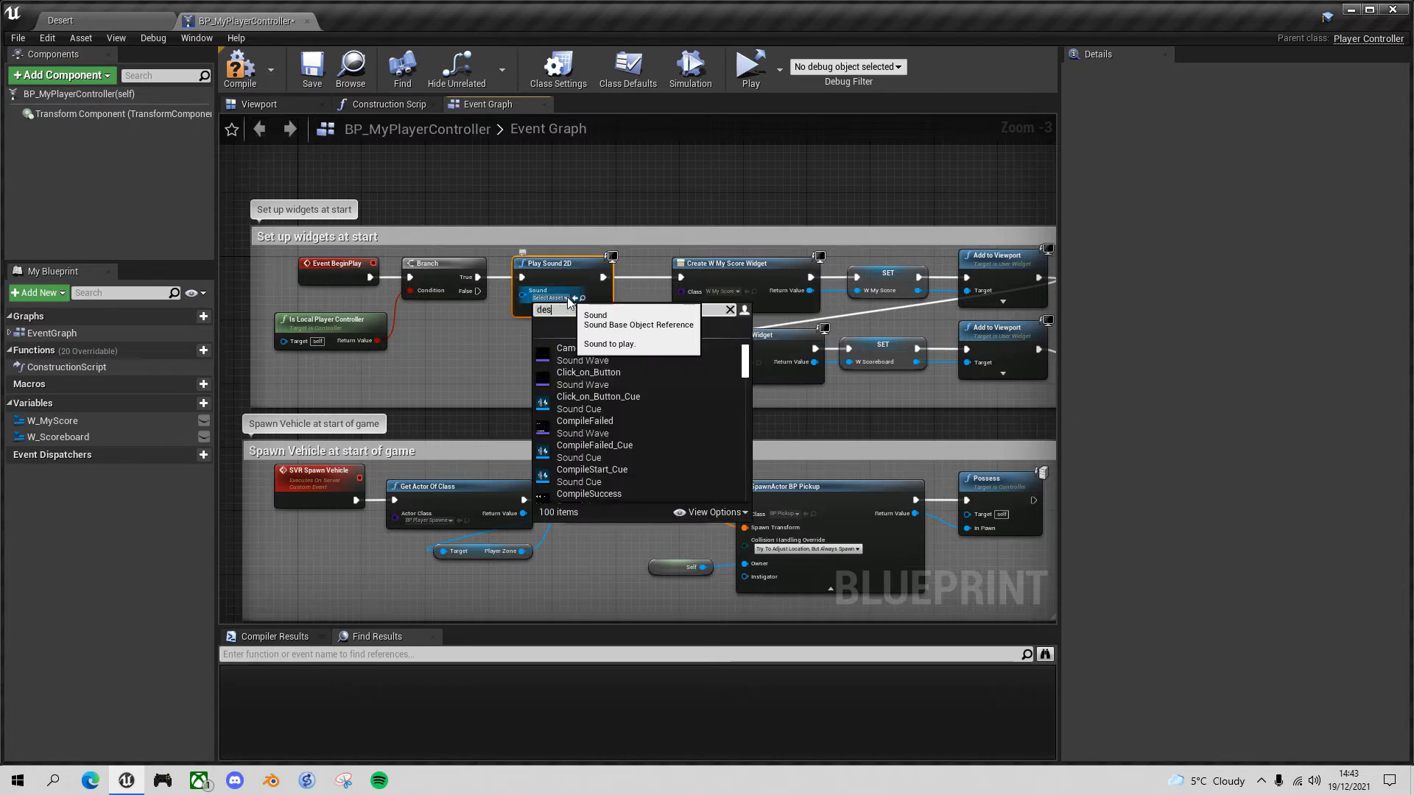
{"action": "type", "text": "ert"}
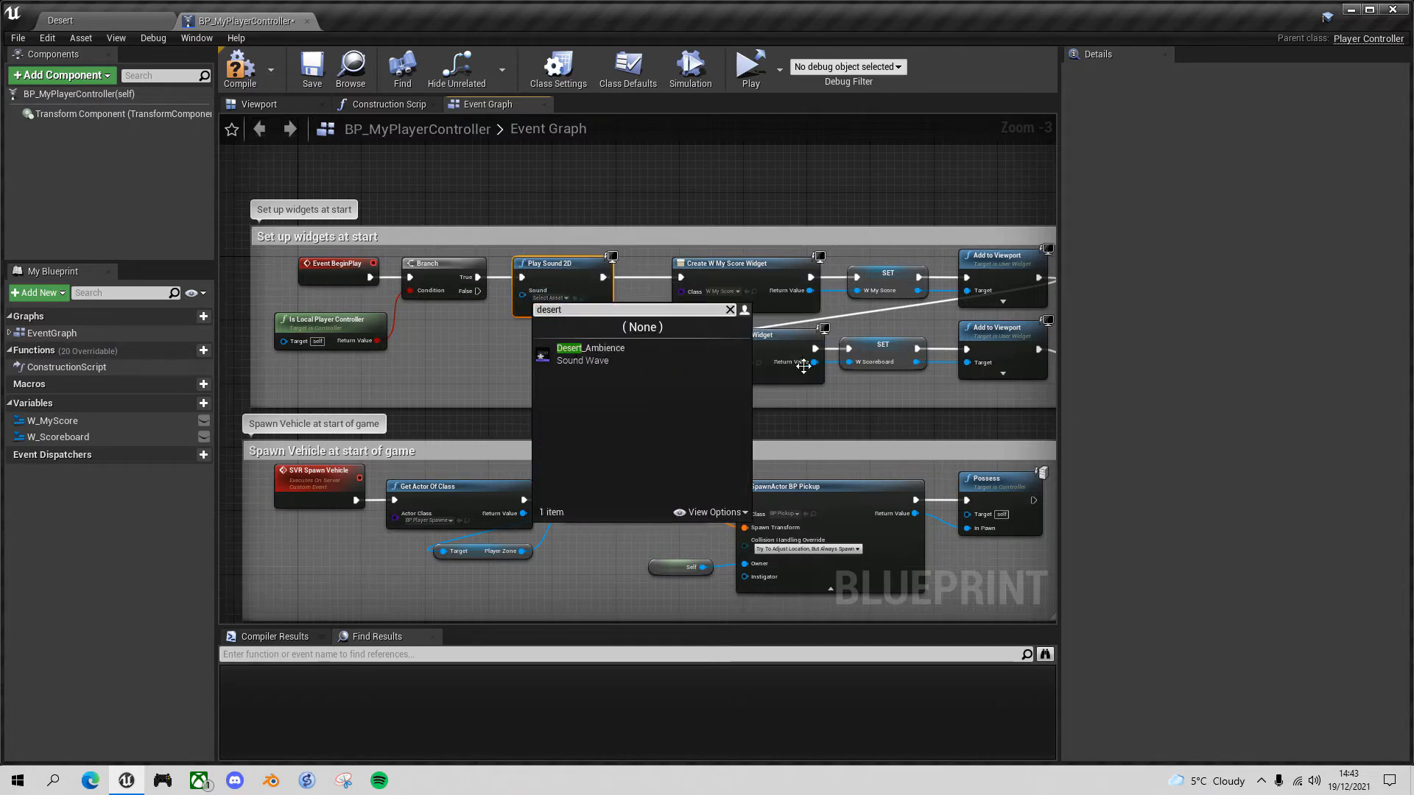
{"action": "left_click", "coordinate": [601, 350]}
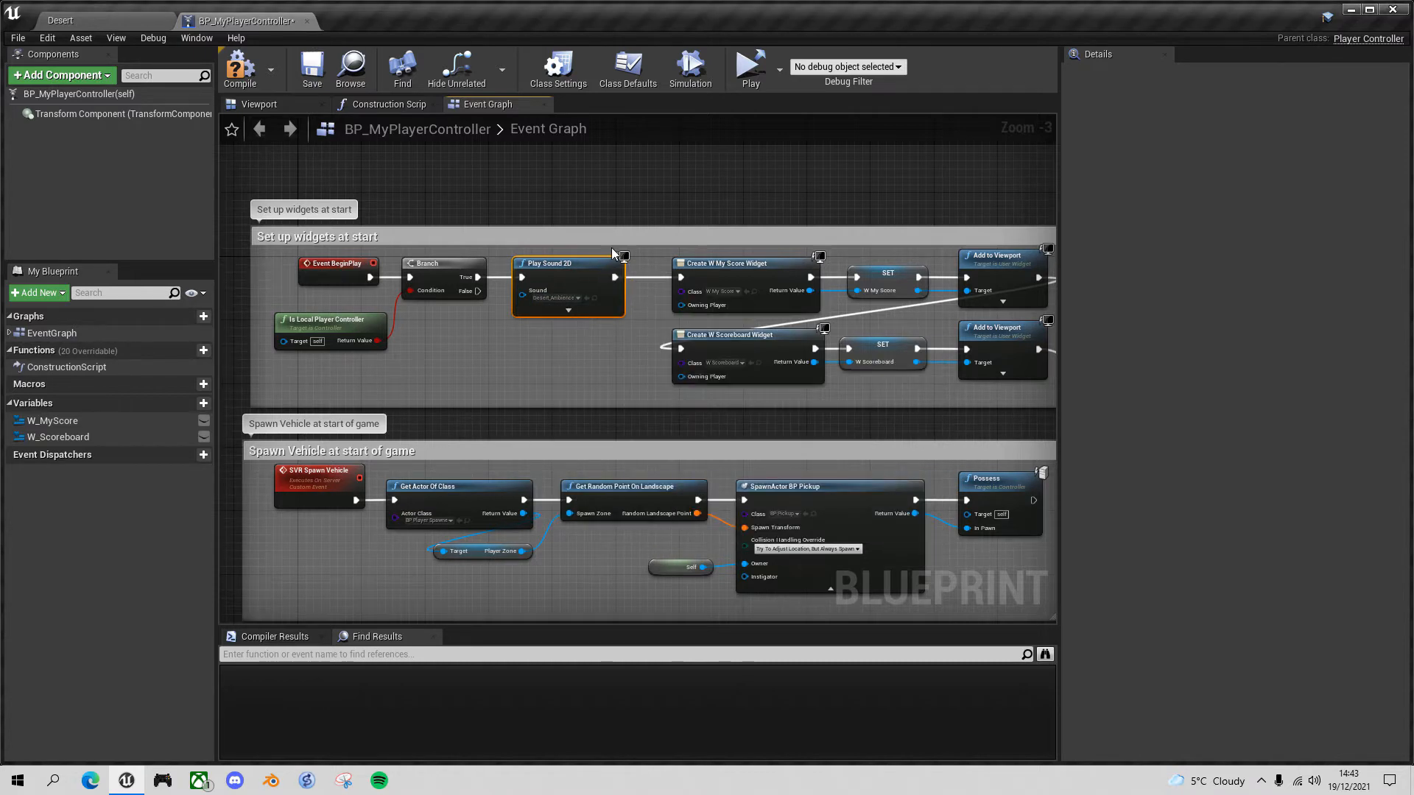
- Compile and save the blueprint, then test the desert ambience in a separate game preview window and close it
{"action": "left_click", "coordinate": [240, 68]}
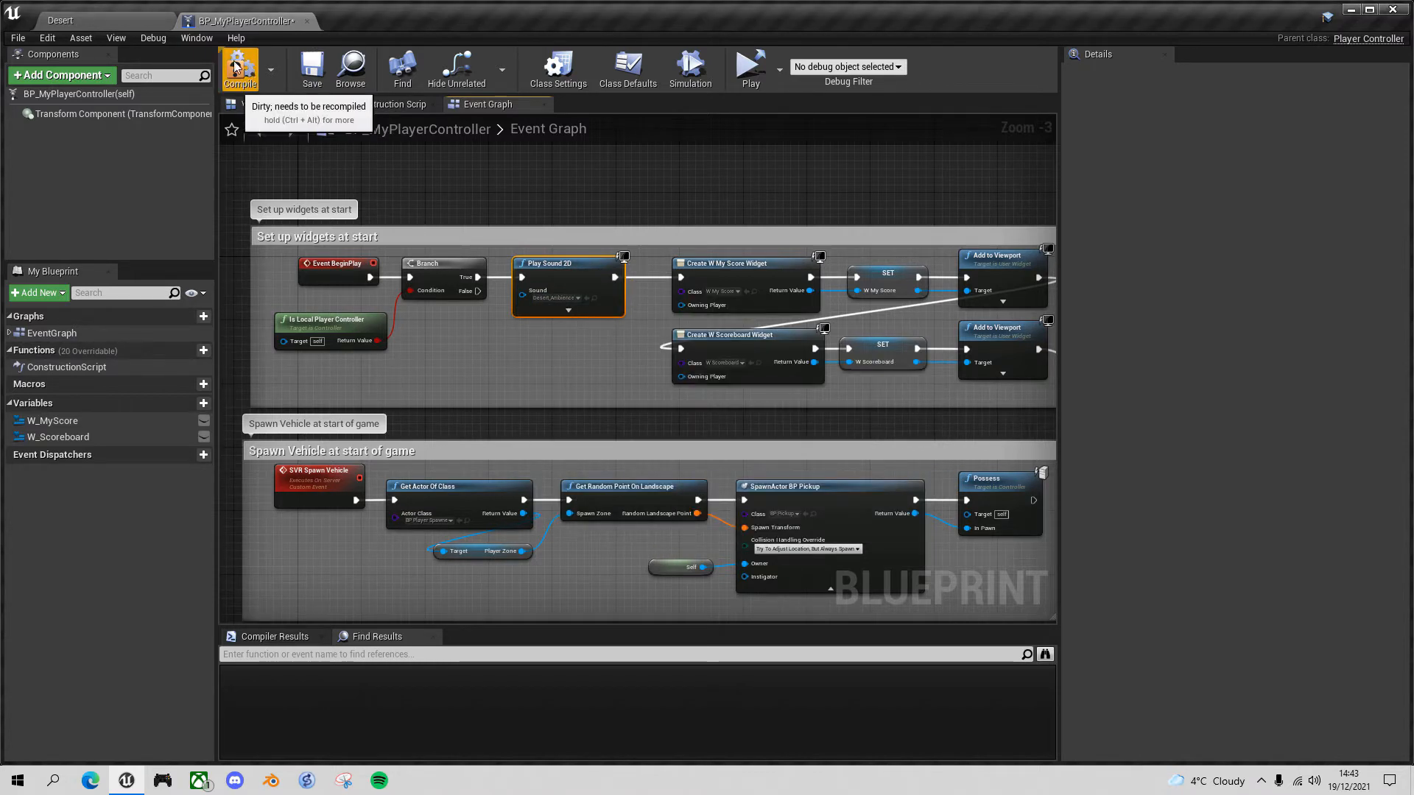
{"action": "left_click", "coordinate": [312, 68]}
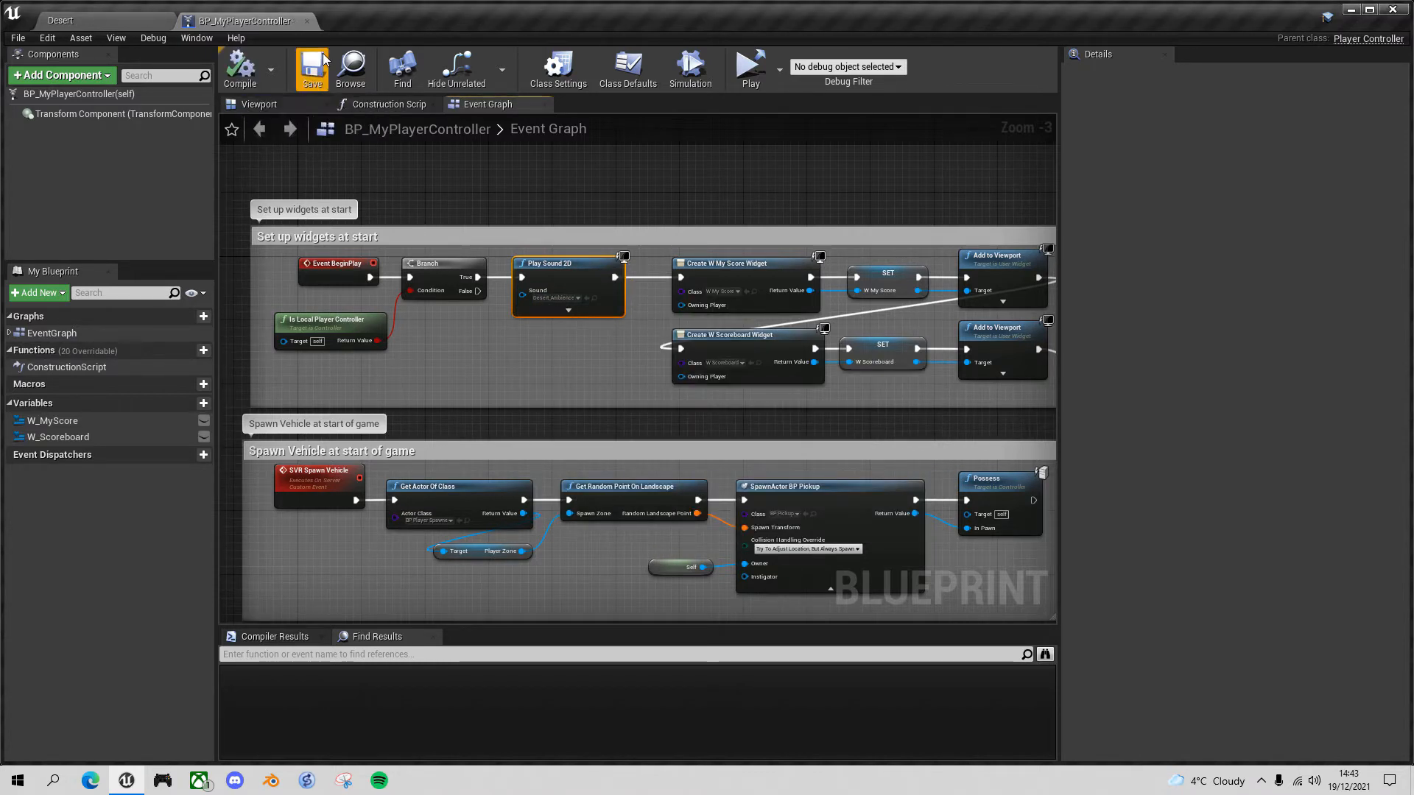
{"action": "left_click", "coordinate": [779, 72]}
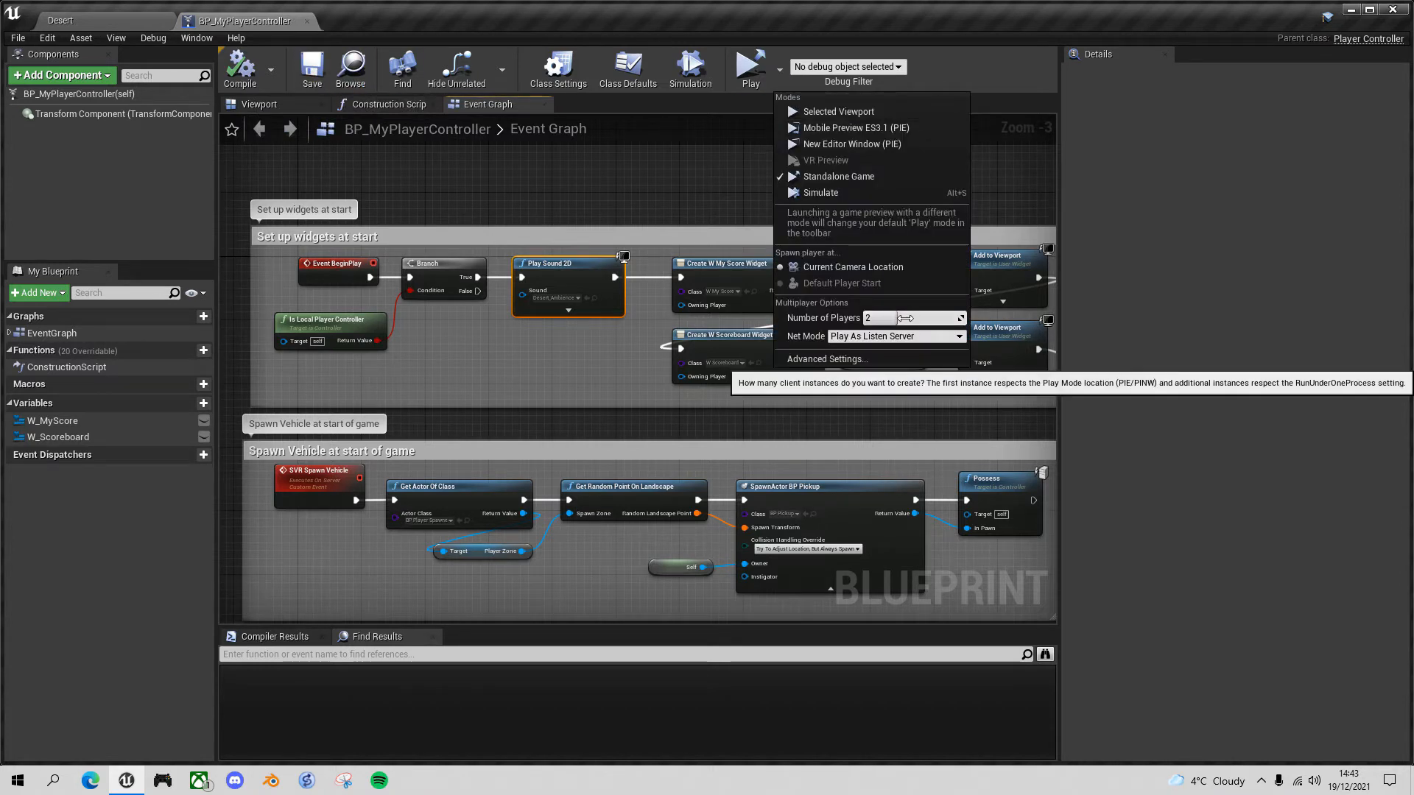
{"action": "left_click", "coordinate": [830, 111]}
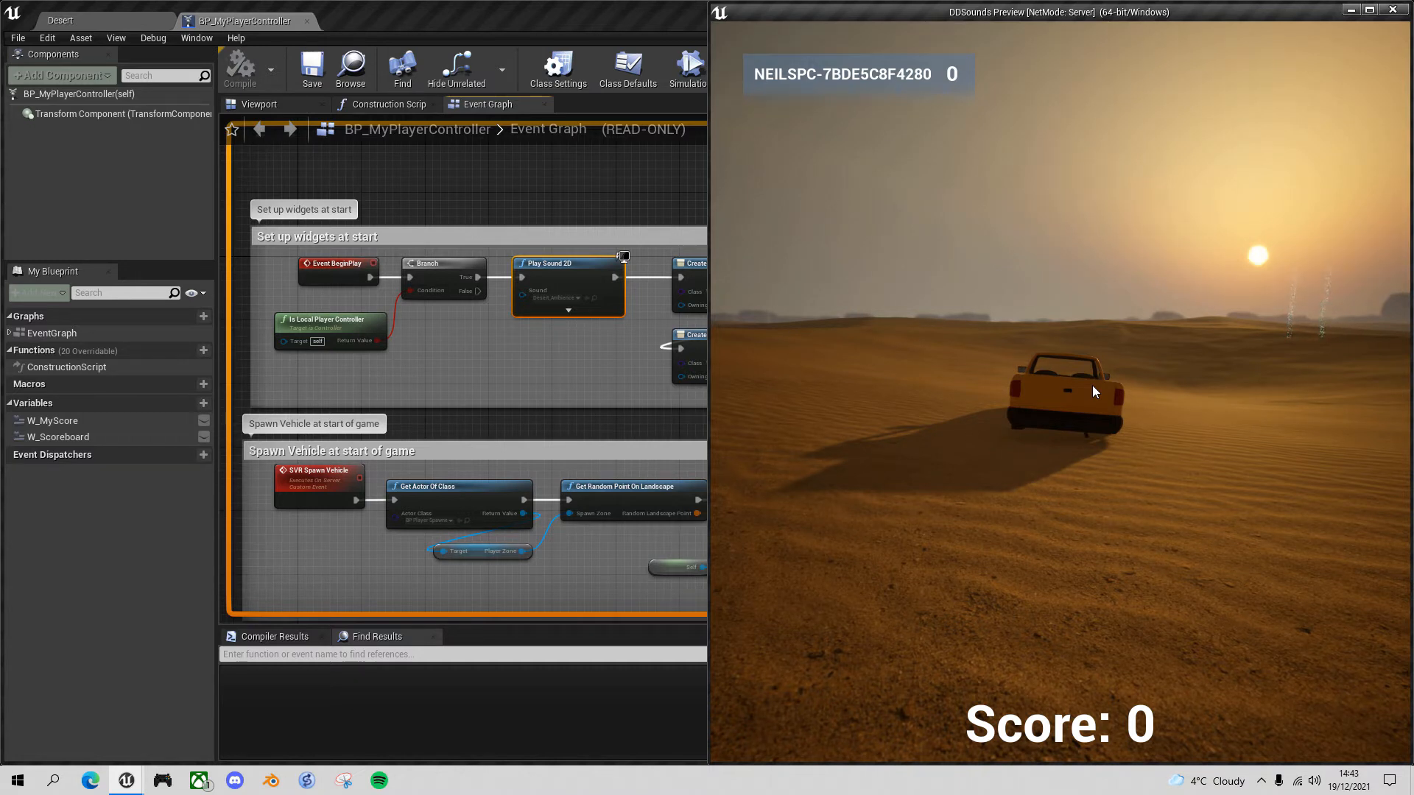
{"action": "left_click", "coordinate": [1393, 10]}
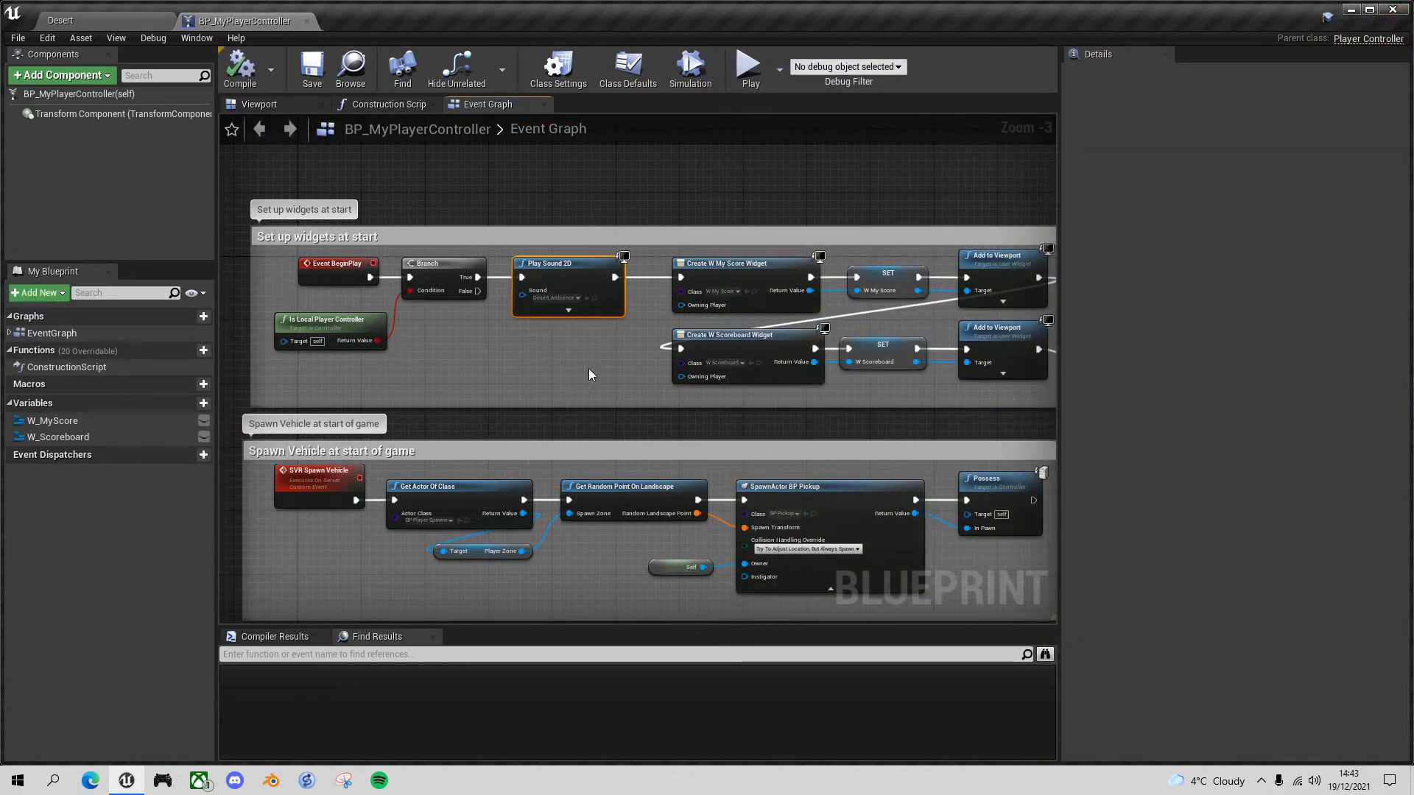
- Expand the Play Sound 2D node to examine its additional settings
{"action": "right_click_drag", "start_coordinate": [589, 375], "coordinate": [426, 362]}
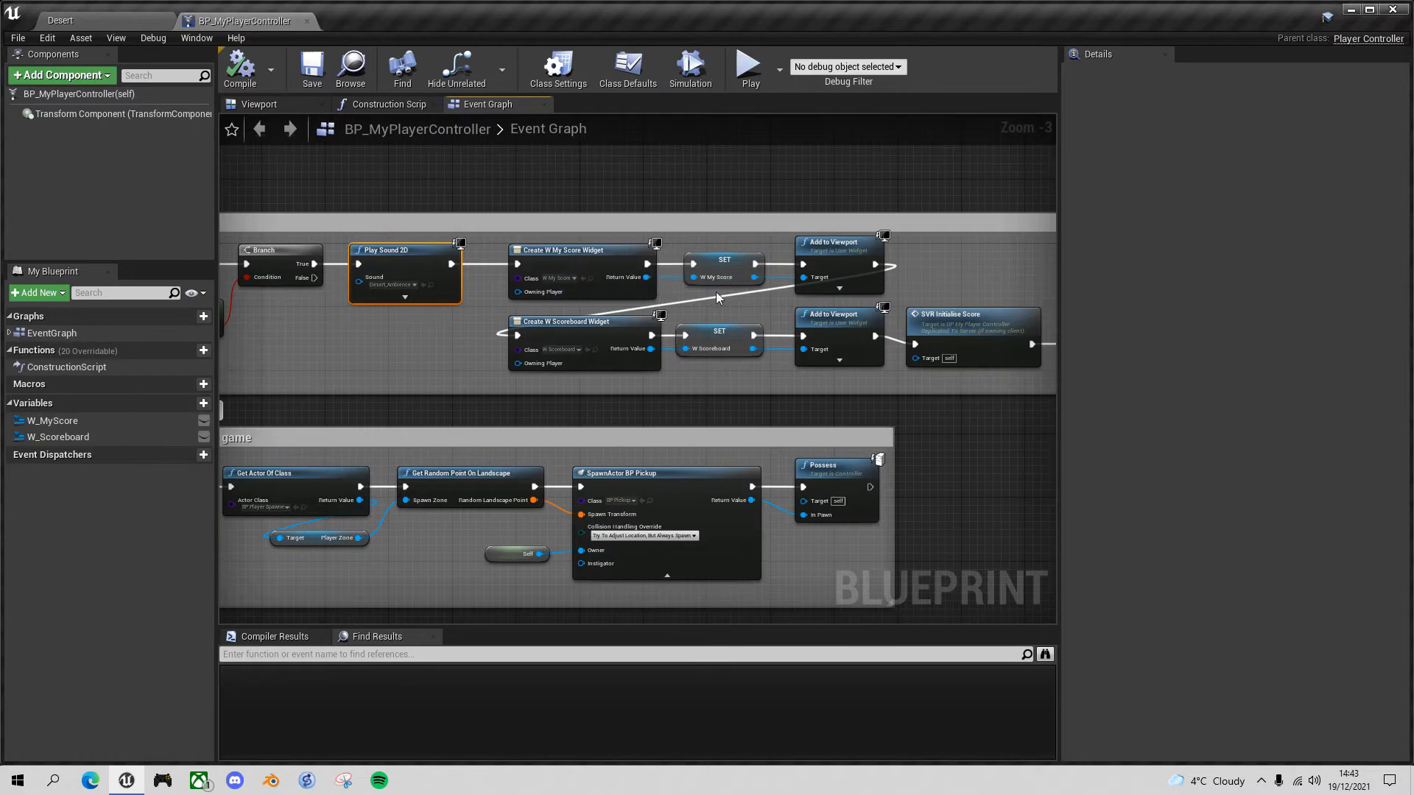
{"action": "right_click_drag", "start_coordinate": [1023, 243], "coordinate": [971, 254]}
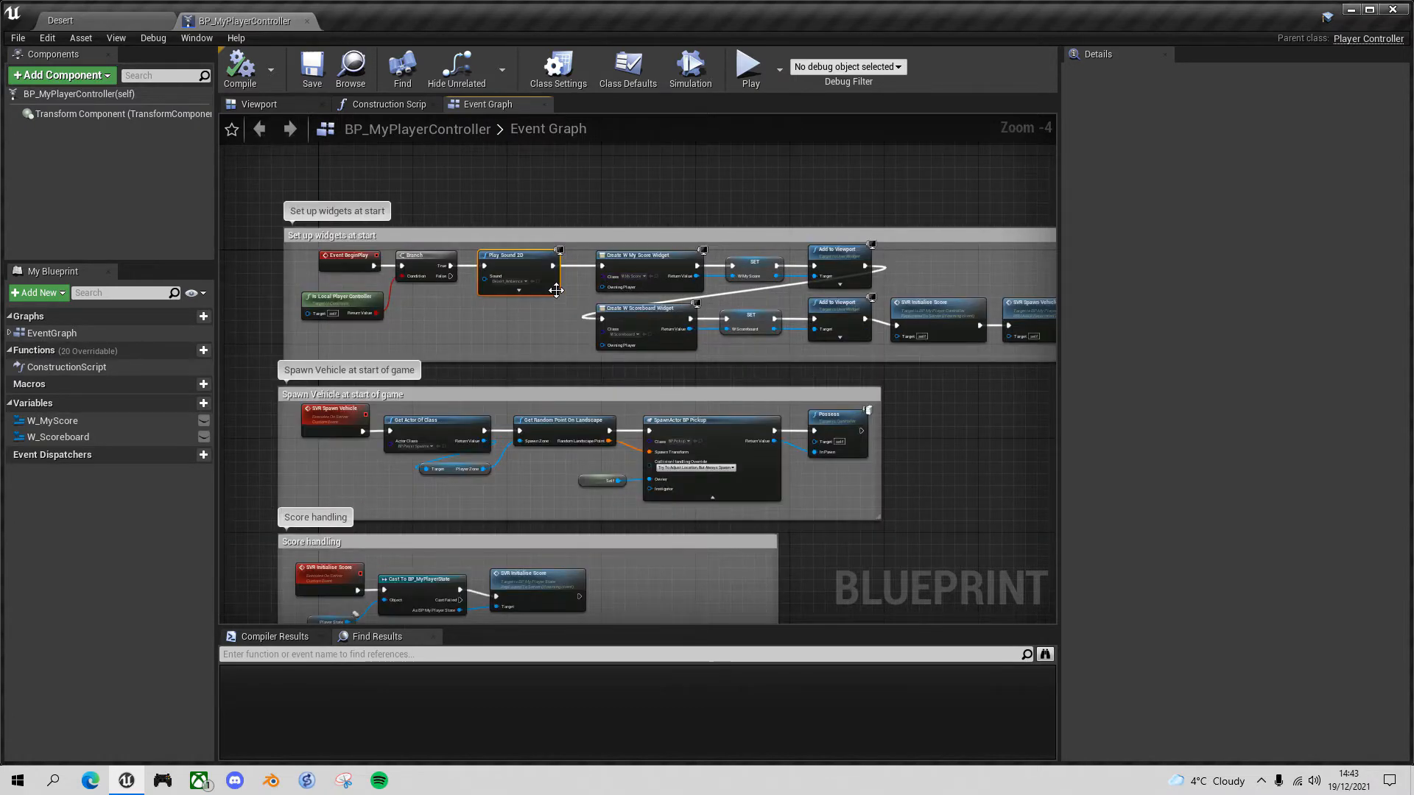
{"action": "scroll", "coordinate": [516, 288], "scroll_direction": "up", "scroll_amount": 1}
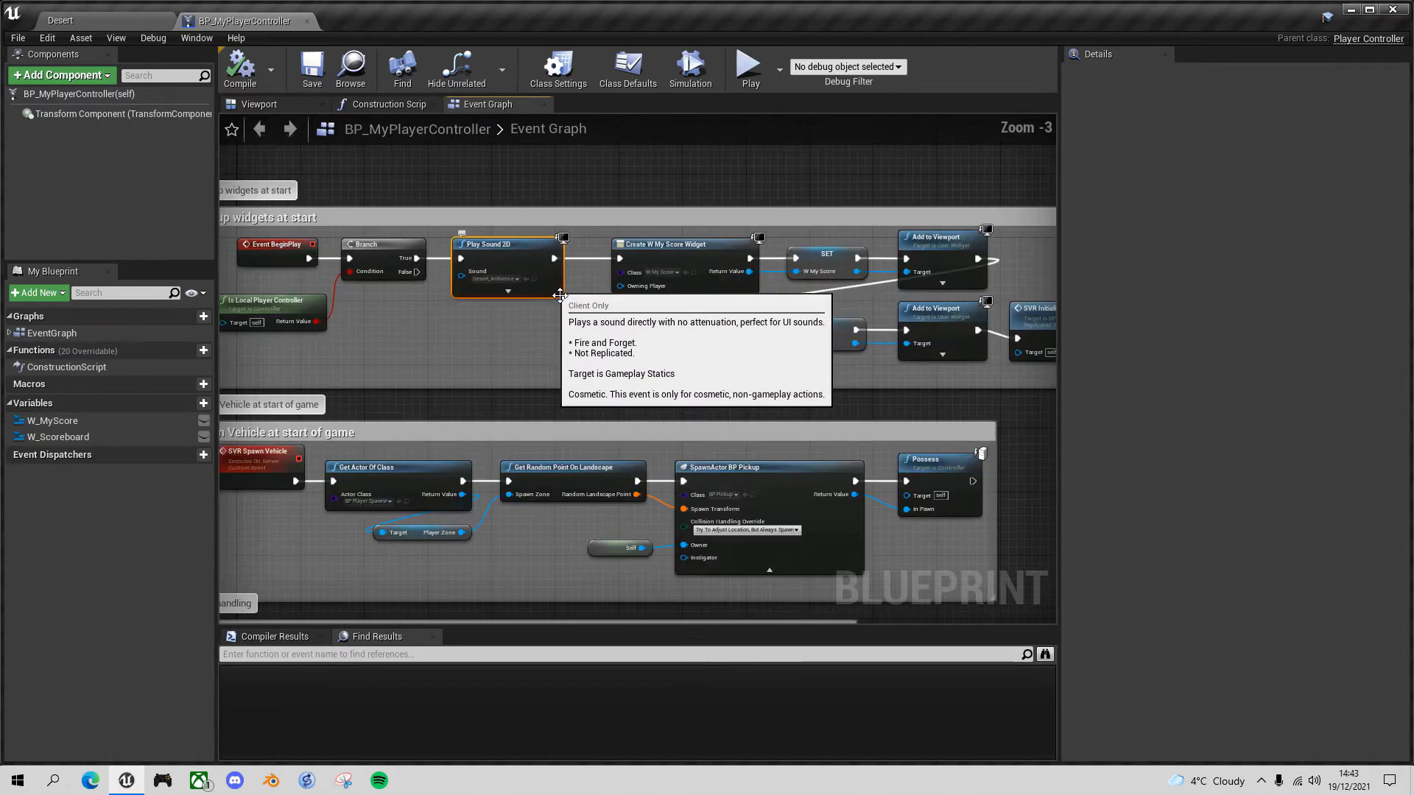
{"action": "left_click", "coordinate": [507, 293]}
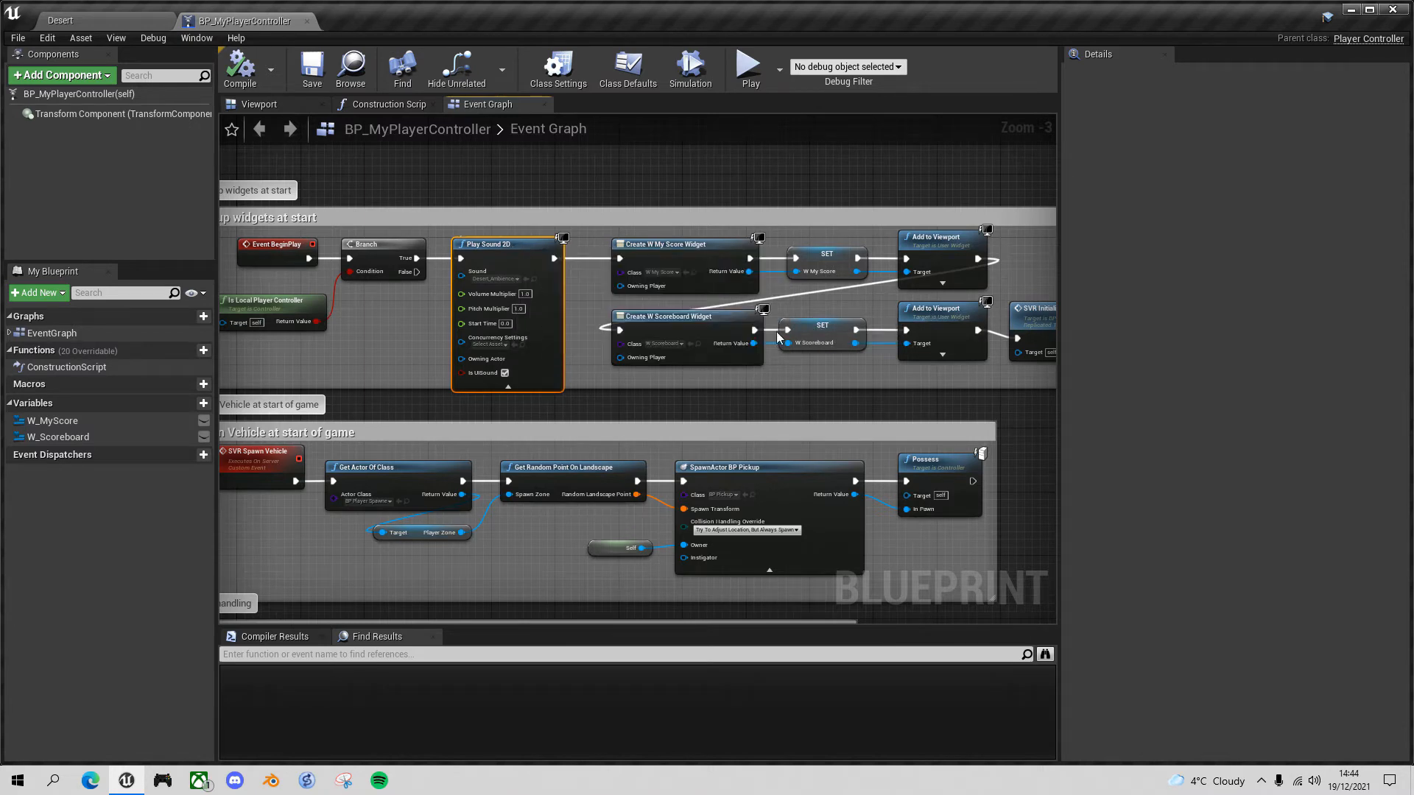
- Move the widget-creation nodes and everything following them further right to widen the gap after Play Sound 2D
{"action": "right_click_drag", "start_coordinate": [853, 299], "coordinate": [736, 297]}
{"action": "scroll", "coordinate": [736, 297], "scroll_direction": "down", "scroll_amount": 1}
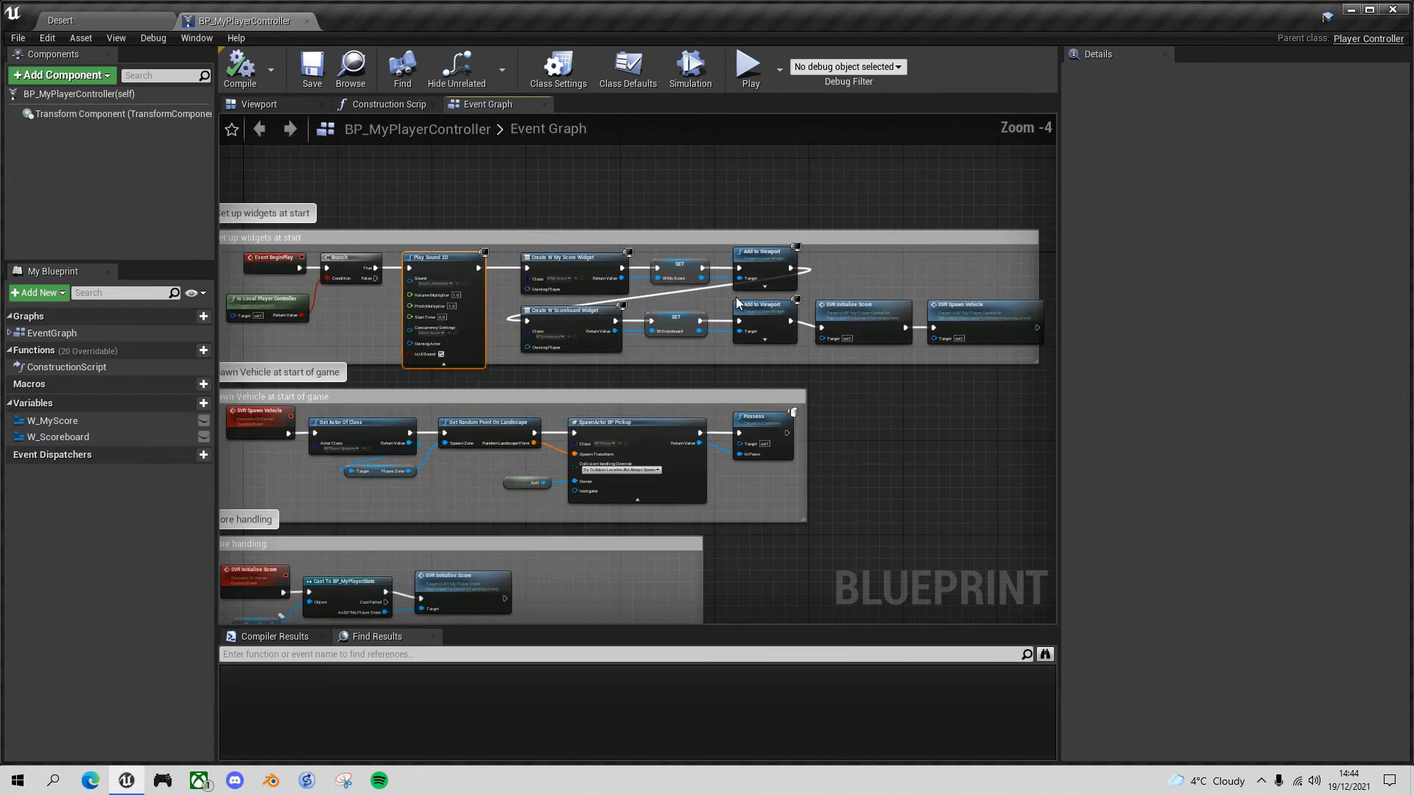
{"action": "left_click_drag", "start_coordinate": [541, 245], "coordinate": [981, 361]}
{"action": "left_click_drag", "start_coordinate": [594, 269], "coordinate": [648, 269]}
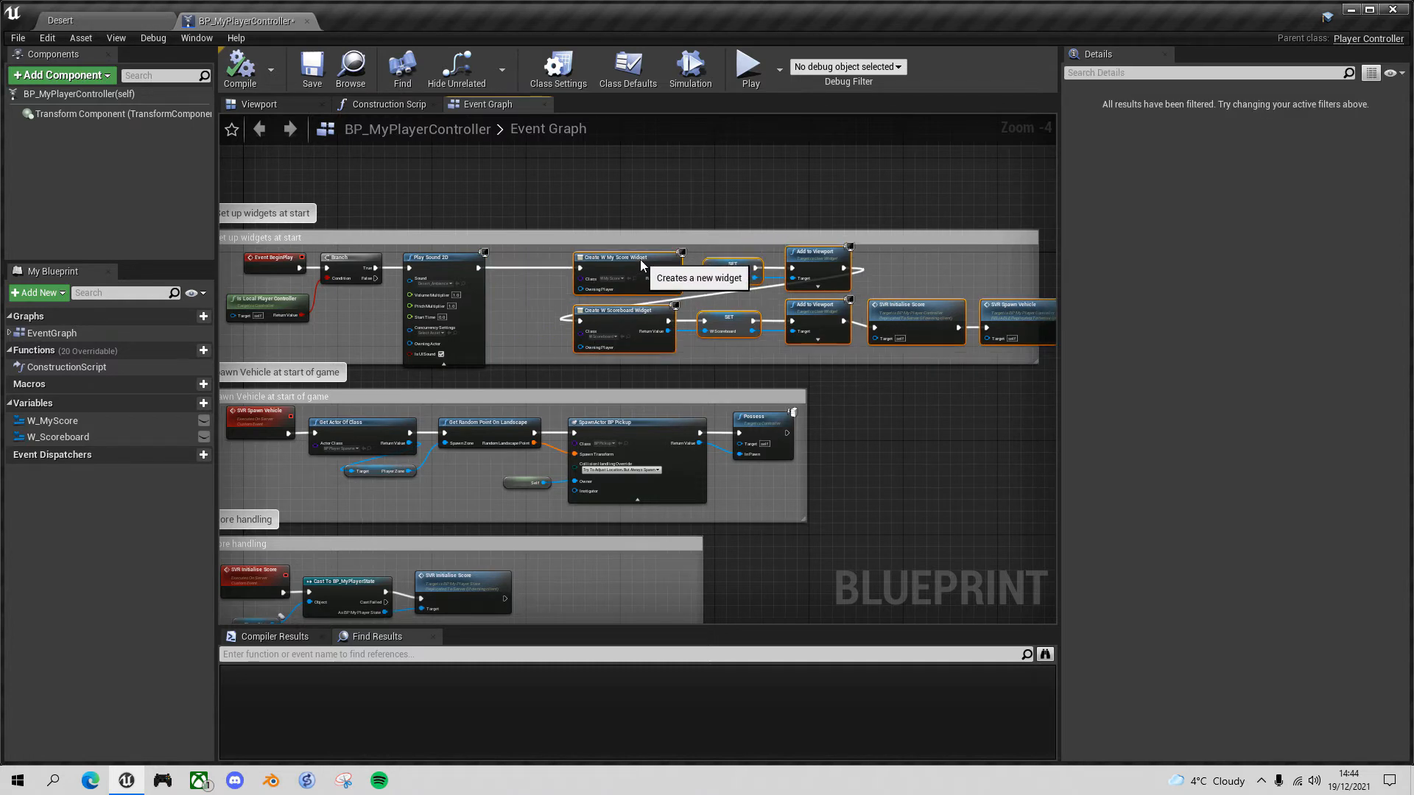
- Replace the Play Sound 2D node with a Spawn Sound 2D node on the Branch's True output, aligned with the Branch
{"action": "left_click", "coordinate": [437, 264]}
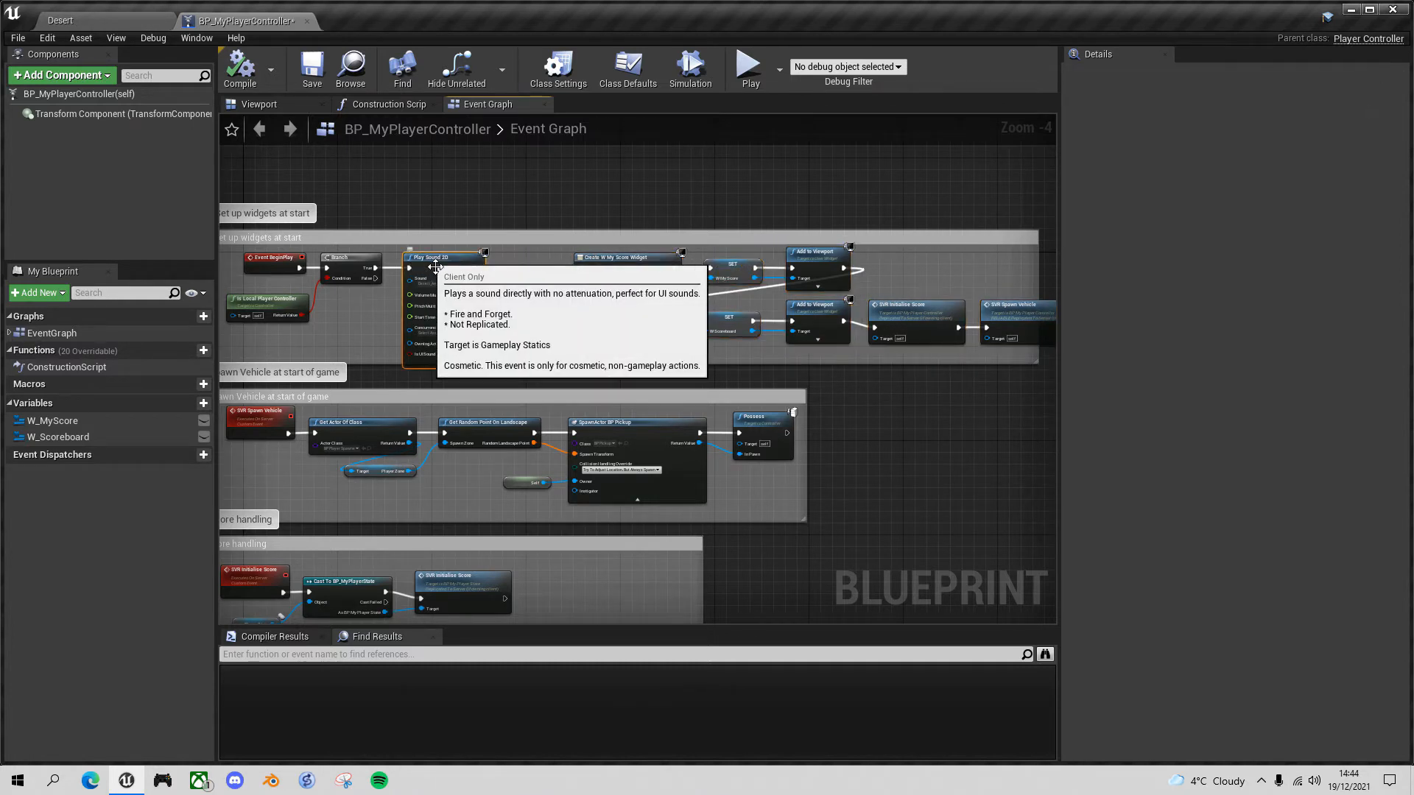
{"action": "key", "text": "Delete"}
{"action": "scroll", "coordinate": [427, 259], "scroll_direction": "up", "scroll_amount": 1}
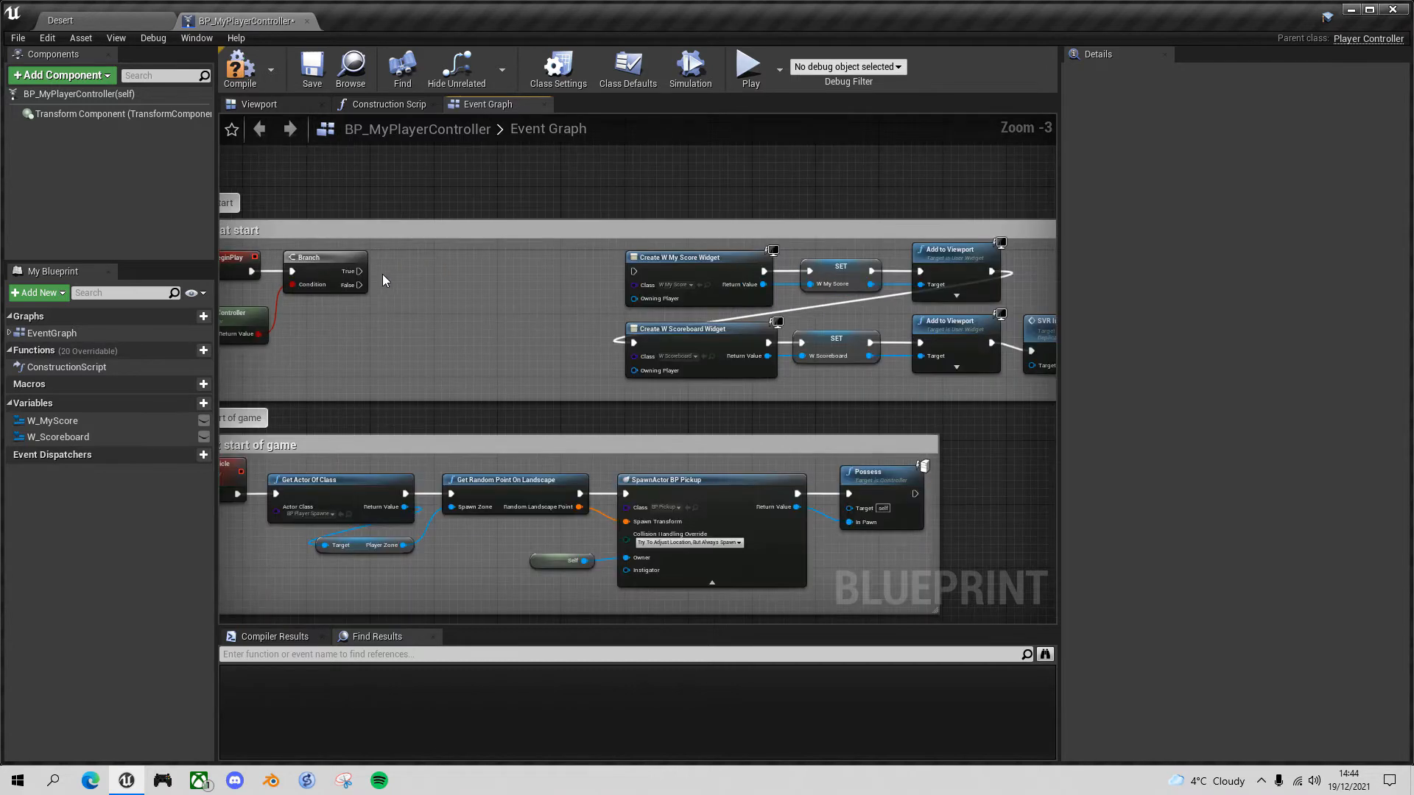
{"action": "left_click_drag", "start_coordinate": [360, 271], "coordinate": [395, 273]}
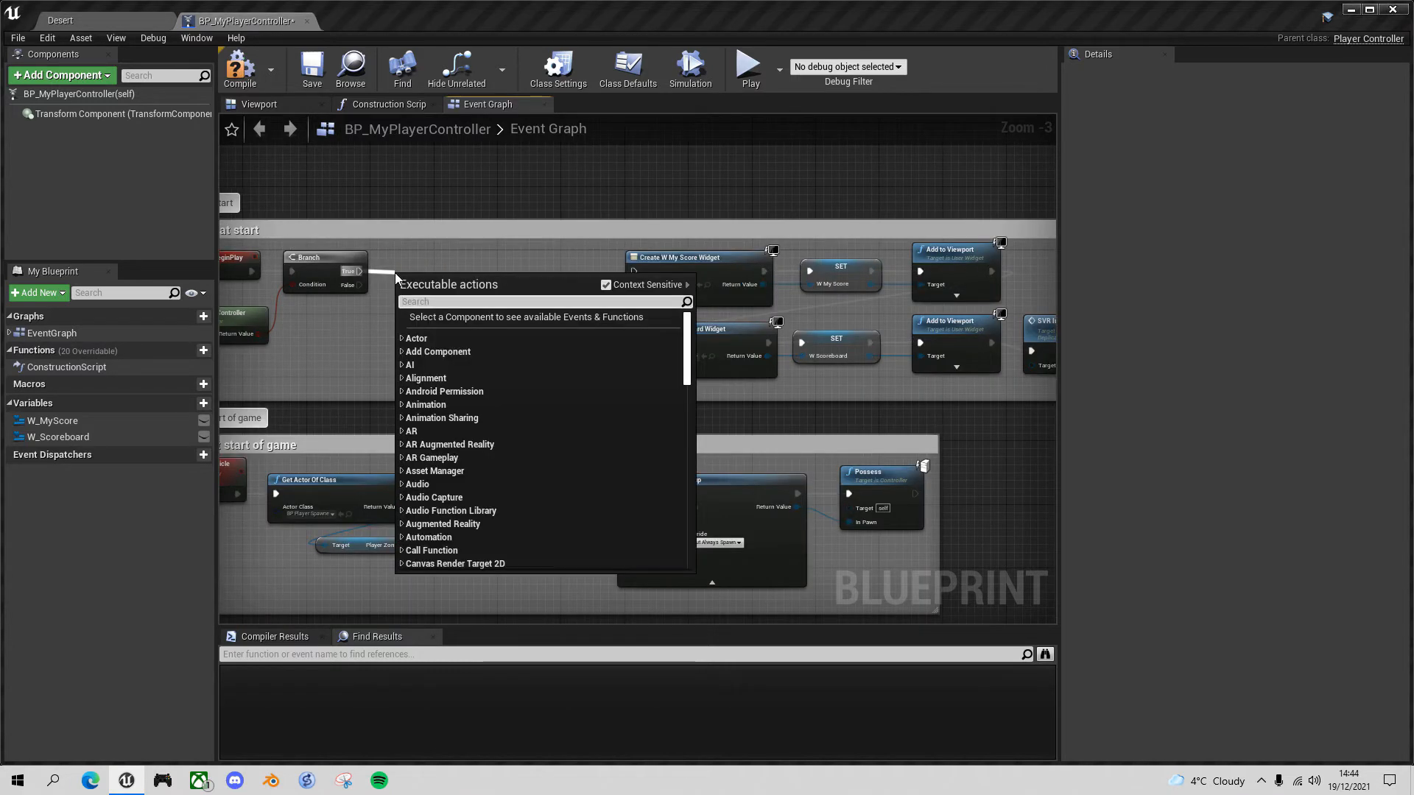
{"action": "type", "text": "spawn soun"}
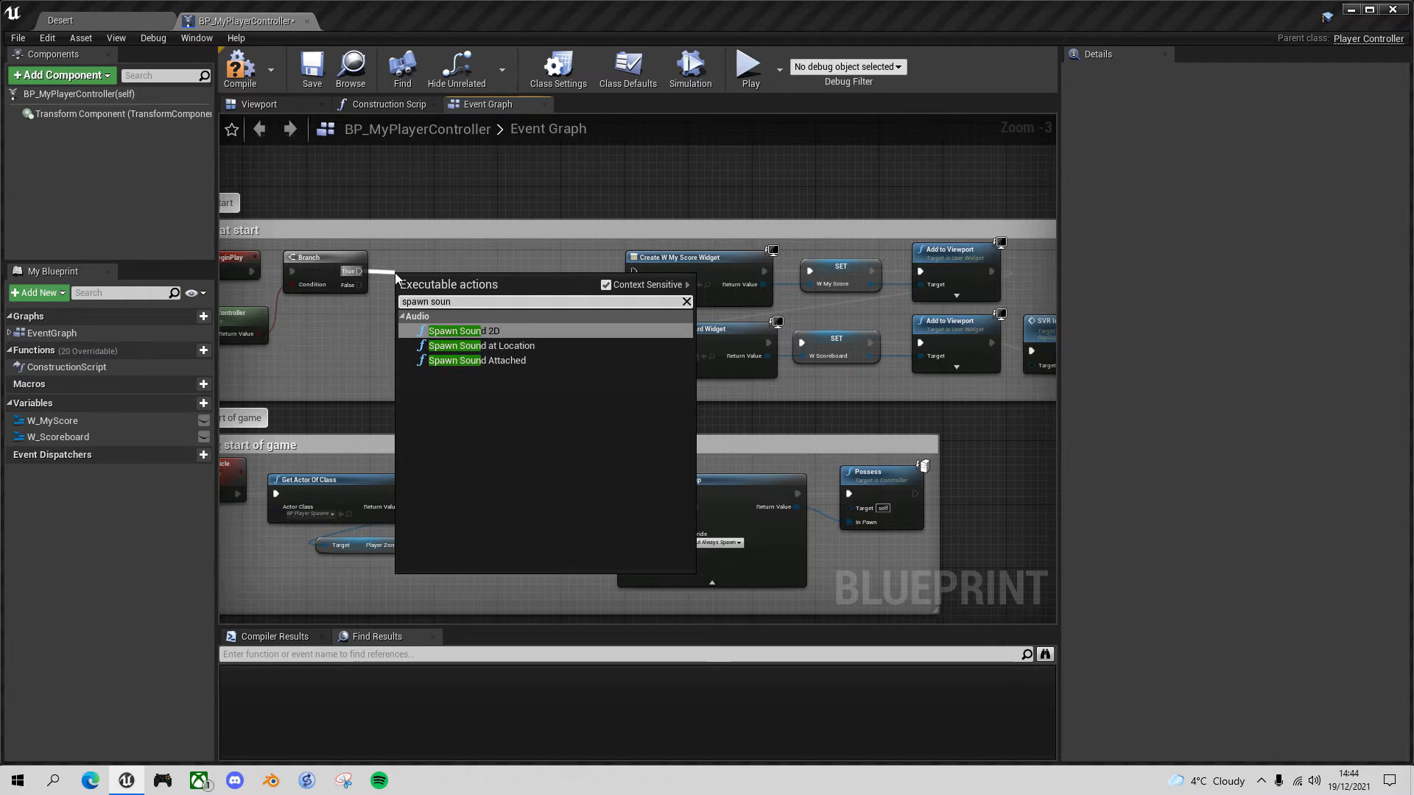
{"action": "left_click", "coordinate": [488, 330]}
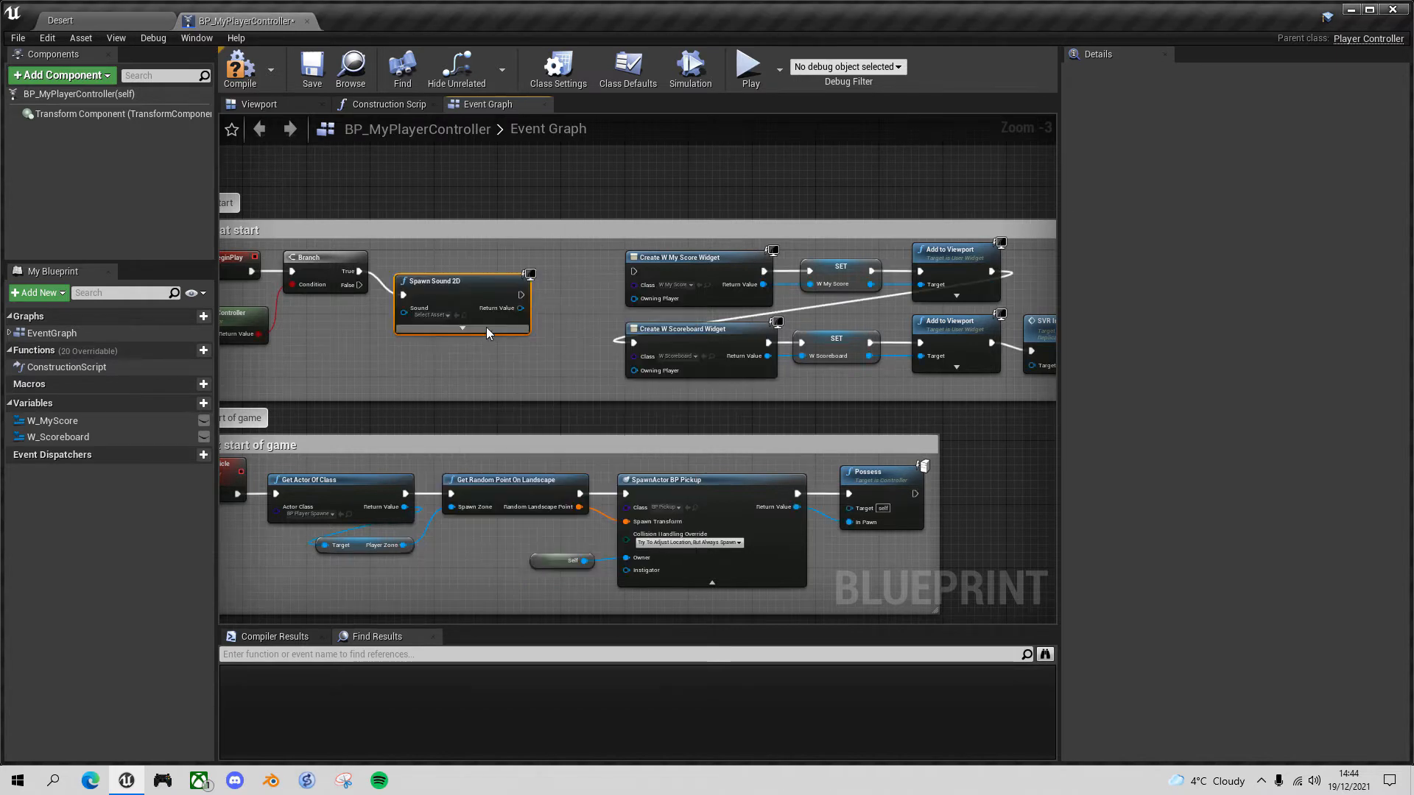
{"action": "left_click_drag", "start_coordinate": [455, 289], "coordinate": [446, 259]}
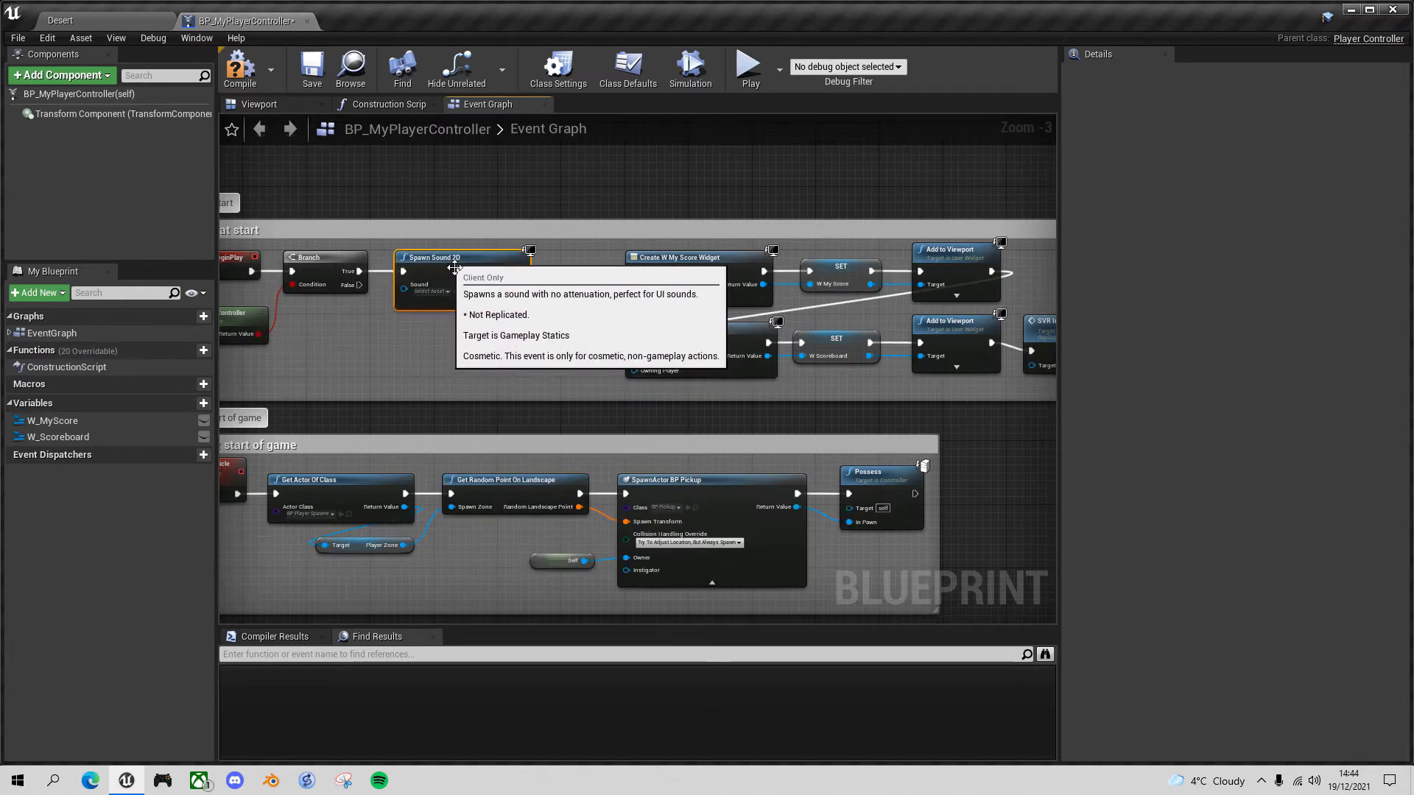
- Set the Spawn Sound 2D node's sound to Desert_Ambience
{"action": "left_click", "coordinate": [445, 293]}
{"action": "type", "text": "desert"}
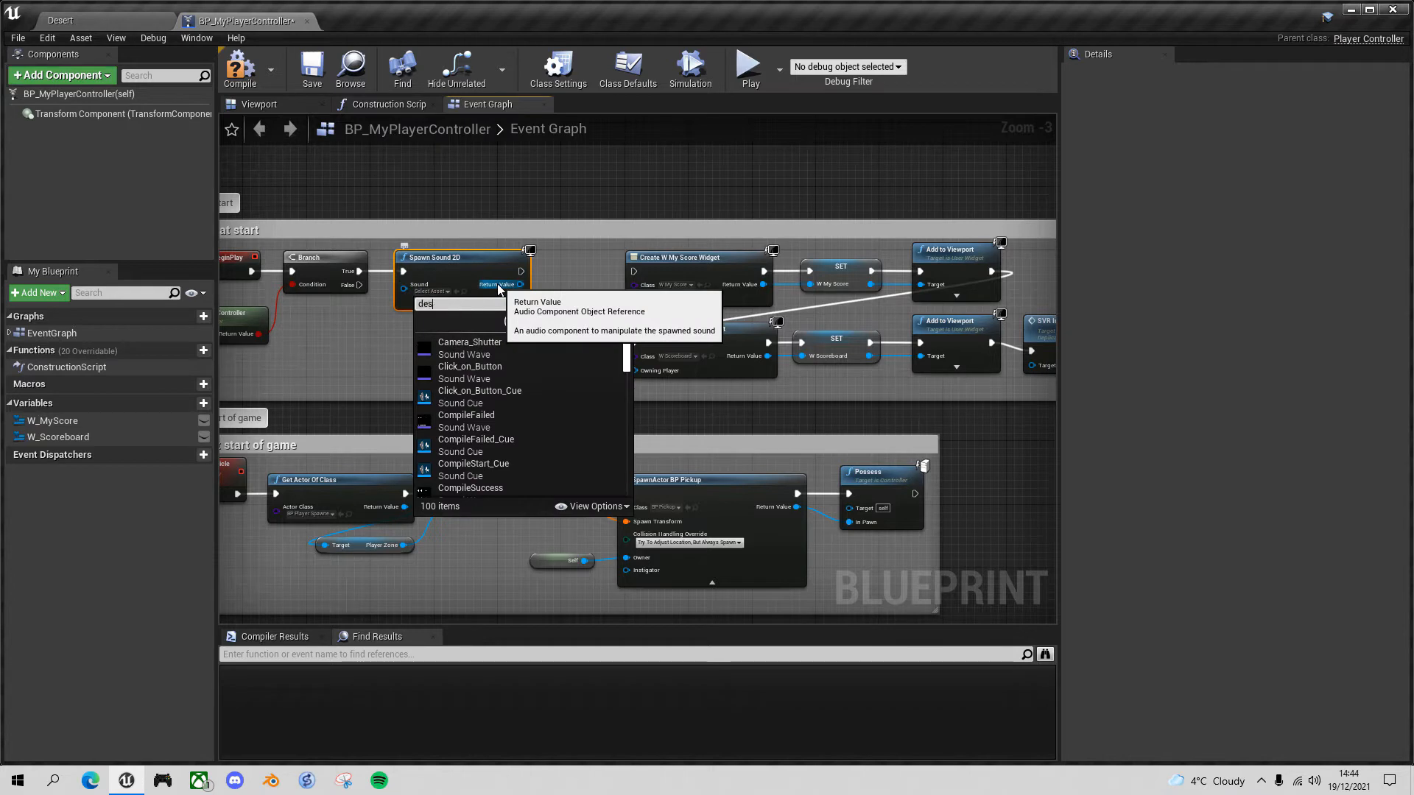
{"action": "left_click", "coordinate": [483, 339]}
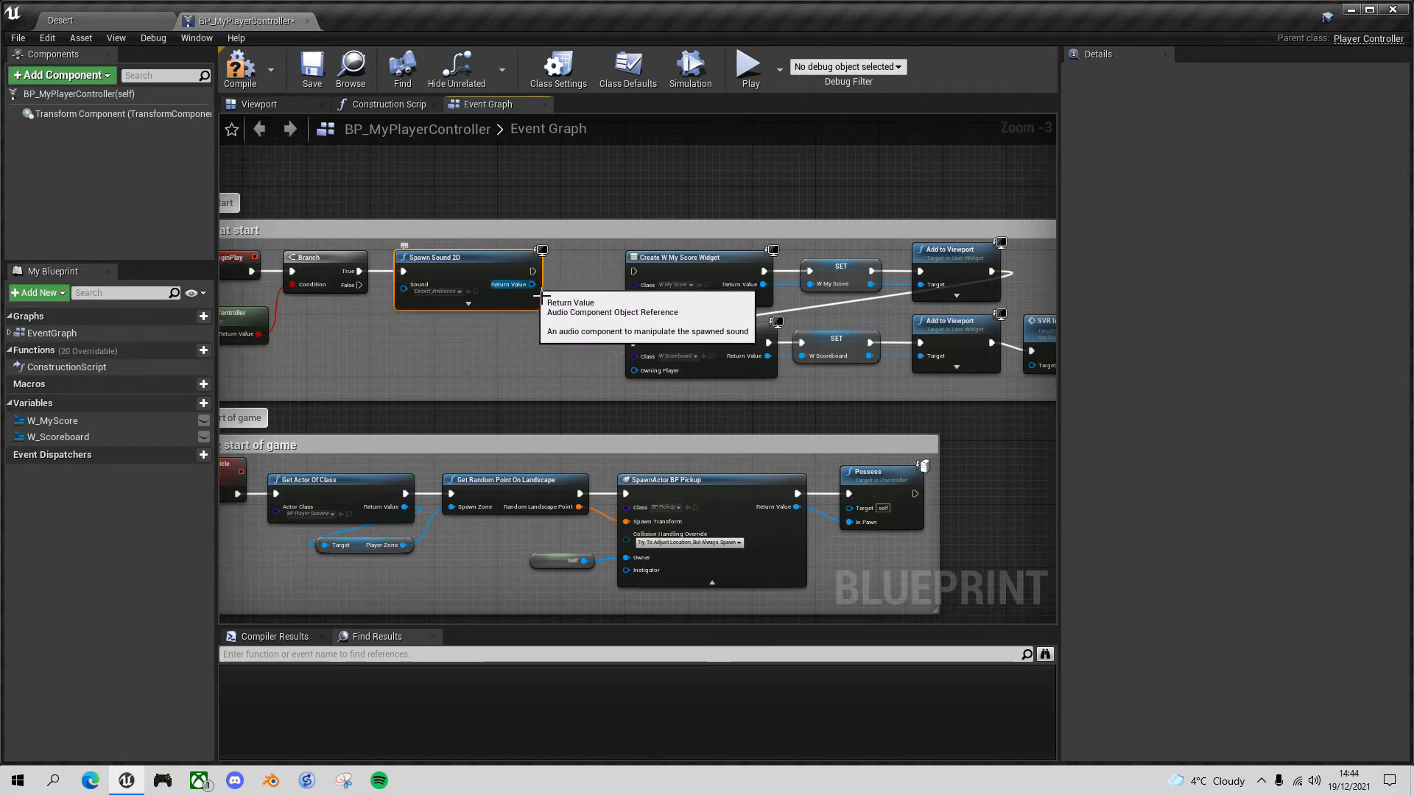
- Route the spawned sound's Return Value into a Fade In node ahead of Create W My Score Widget, with Fade In Duration set to 2.0
{"action": "left_click_drag", "start_coordinate": [542, 296], "coordinate": [564, 281]}
{"action": "type", "text": "fade"}
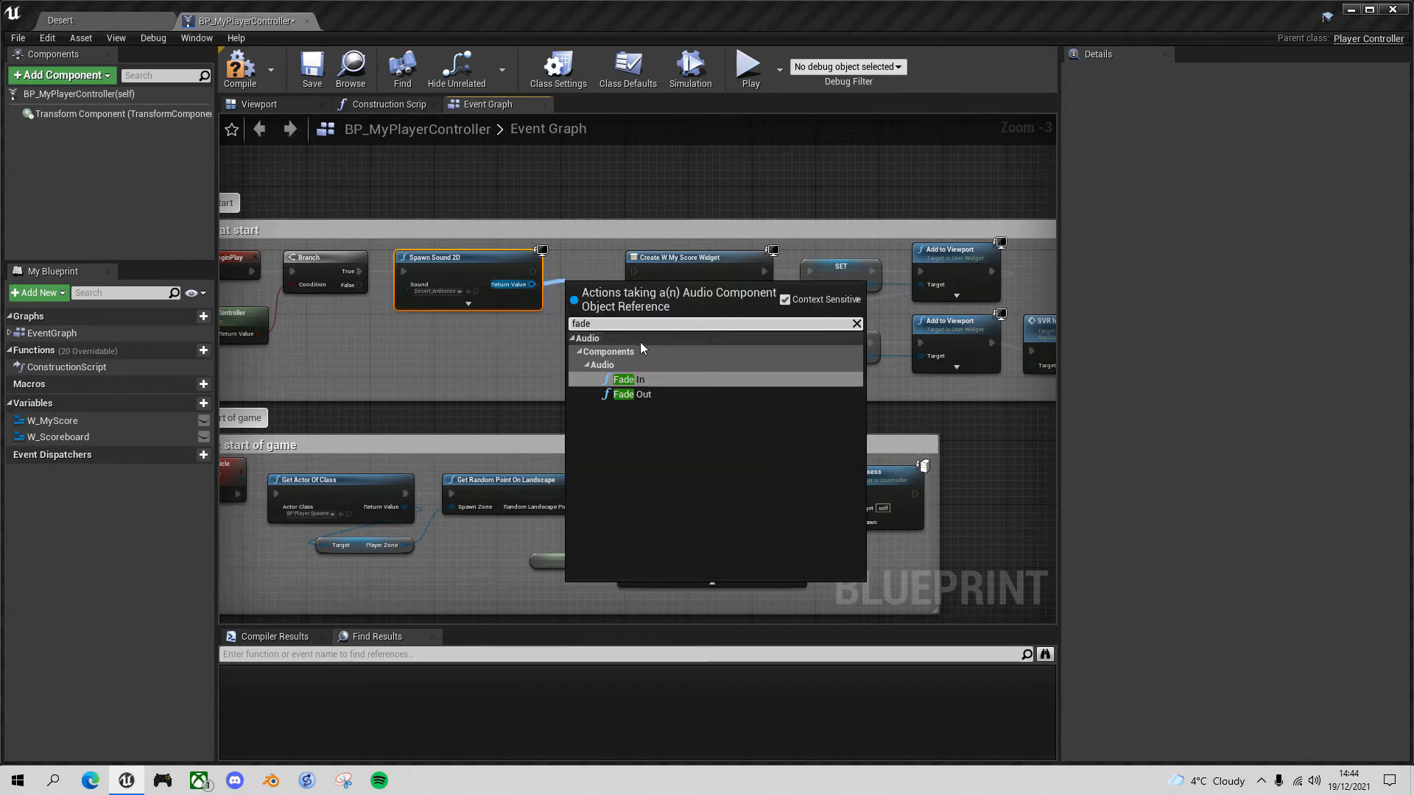
{"action": "left_click", "coordinate": [628, 343]}
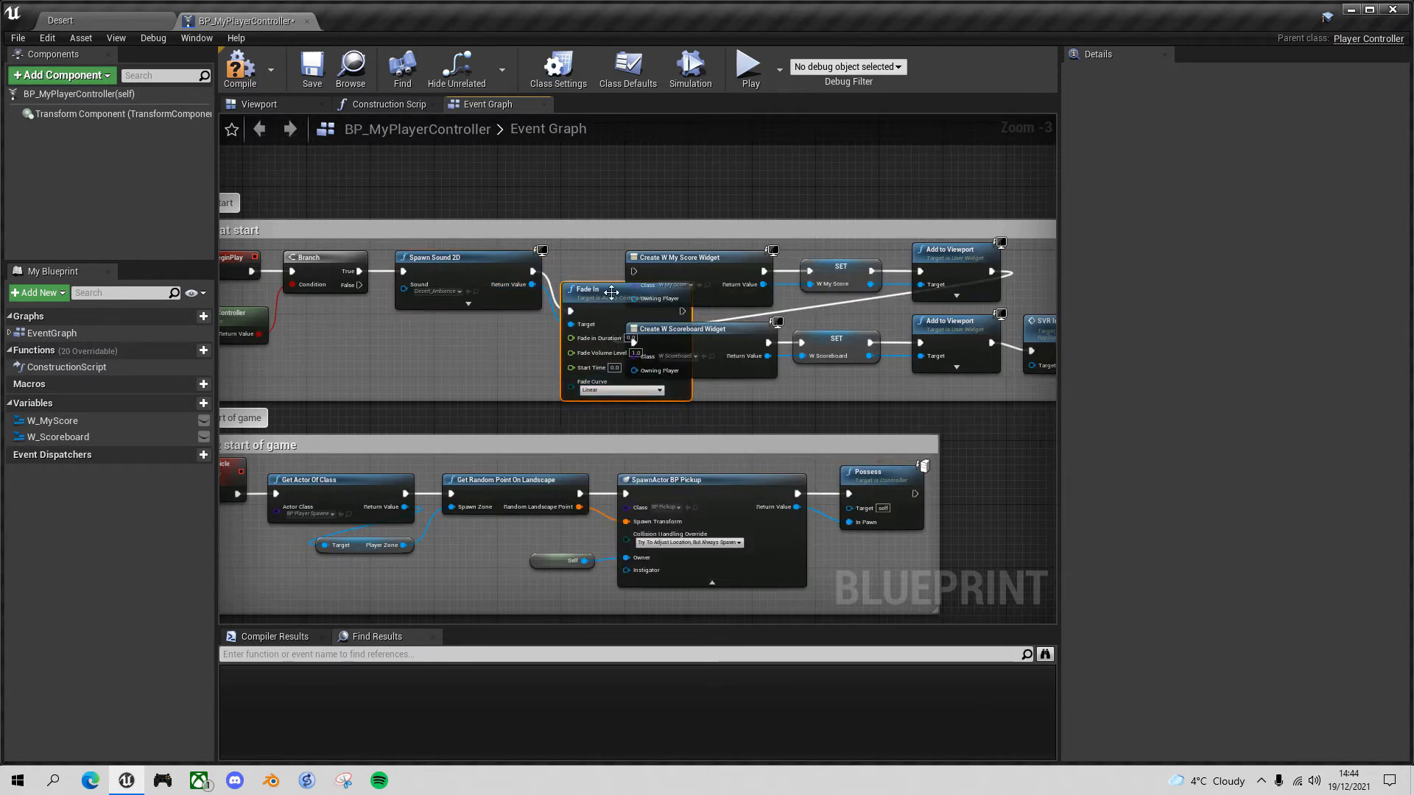
{"action": "mouse_move", "coordinate": [620, 296]}
{"action": "left_mouse_down"}
{"action": "mouse_move", "coordinate": [533, 351]}
{"action": "mouse_move", "coordinate": [517, 333]}
{"action": "mouse_move", "coordinate": [593, 372]}
{"action": "mouse_move", "coordinate": [634, 276]}
{"action": "left_mouse_up"}
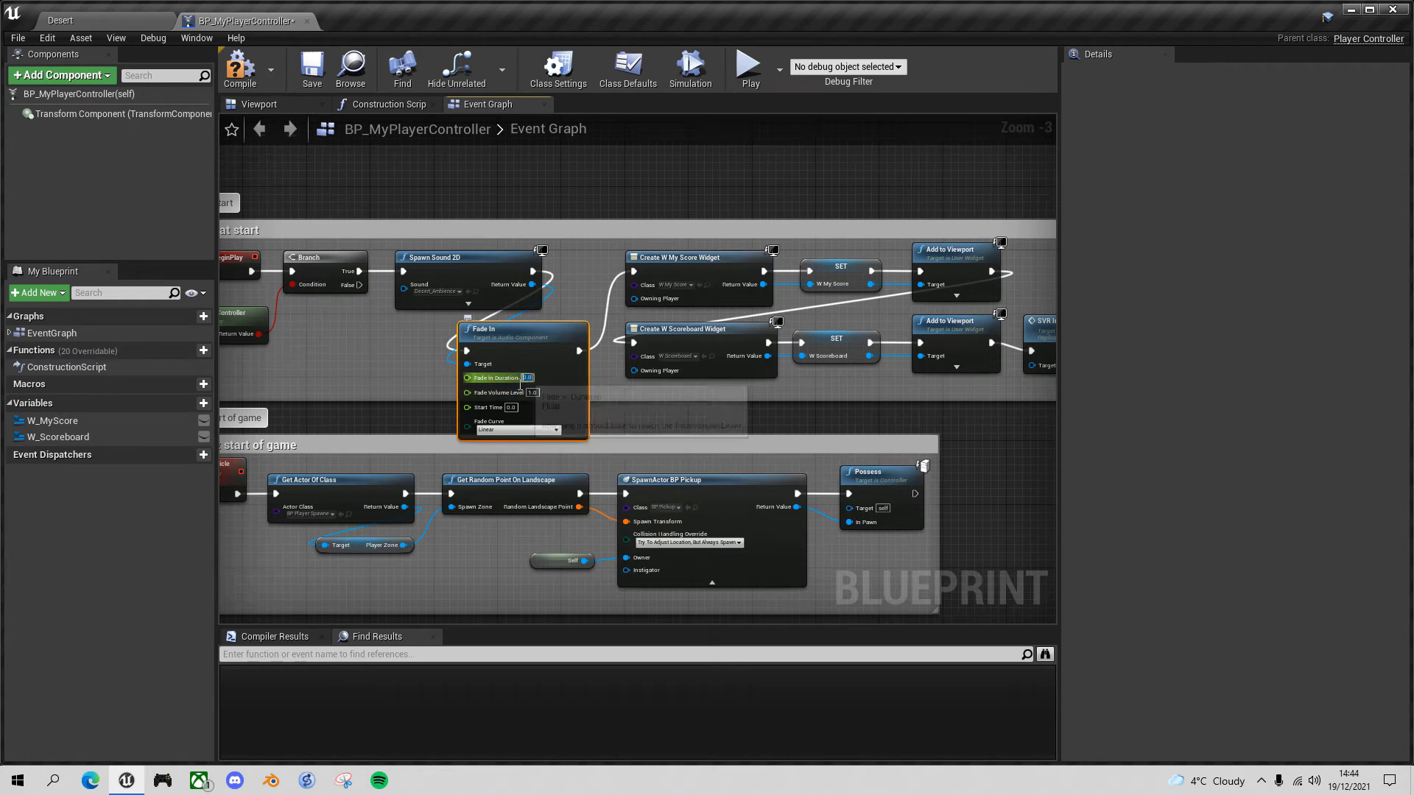
{"action": "type", "text": "2"}
{"action": "key", "text": "Return"}
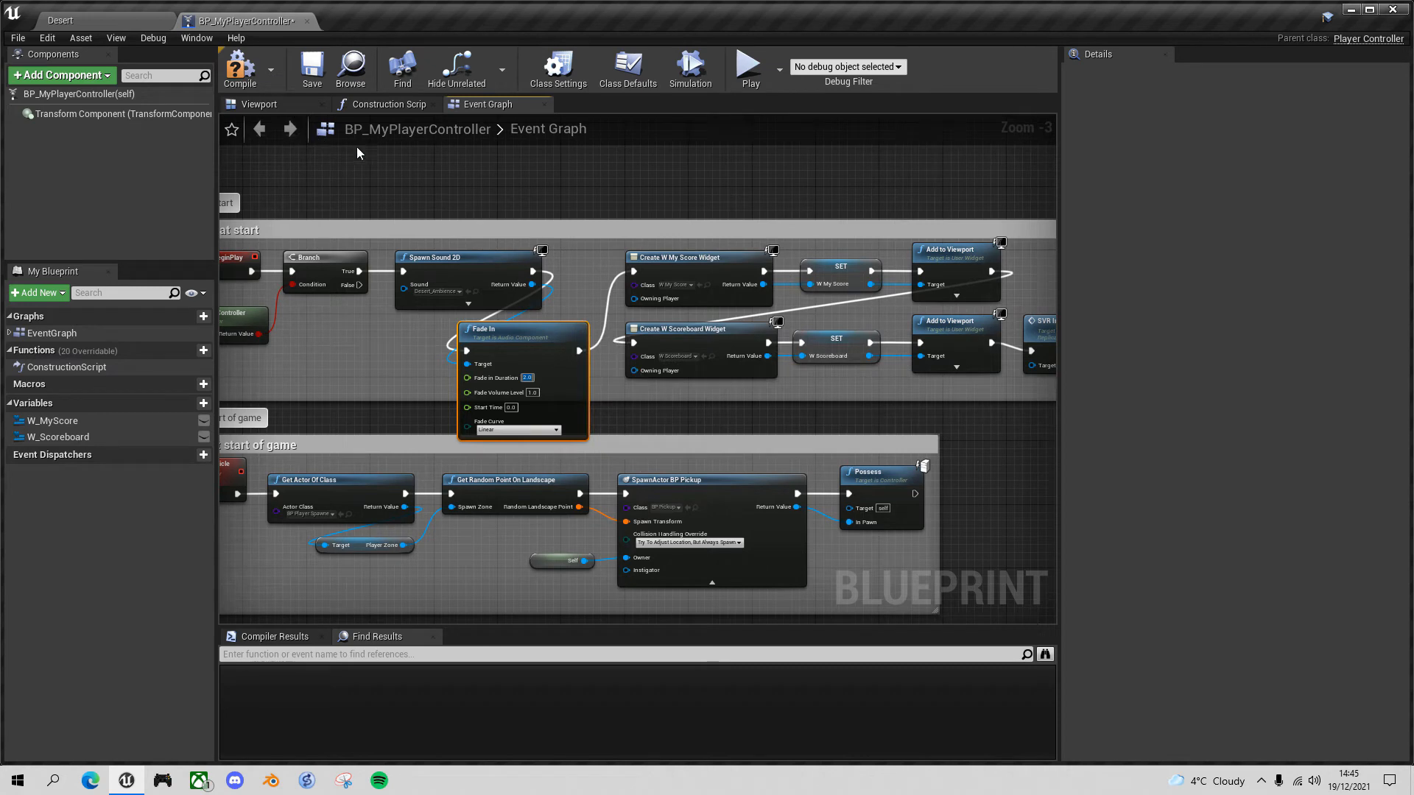
- Compile and save the blueprint, then play-test the ambience fade-in and stop the preview
{"action": "left_click", "coordinate": [236, 69]}
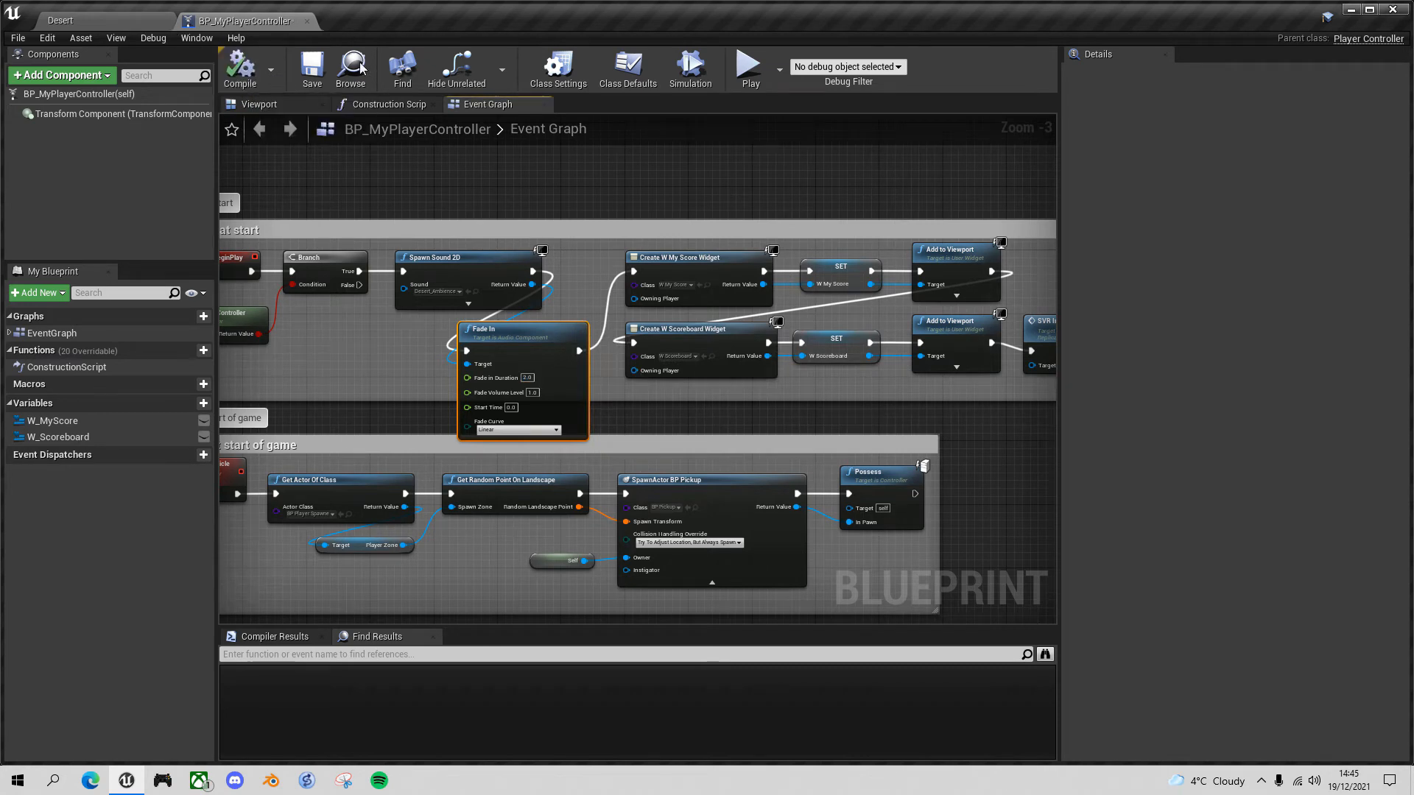
{"action": "left_click", "coordinate": [312, 66]}
{"action": "key", "text": "alt+p"}
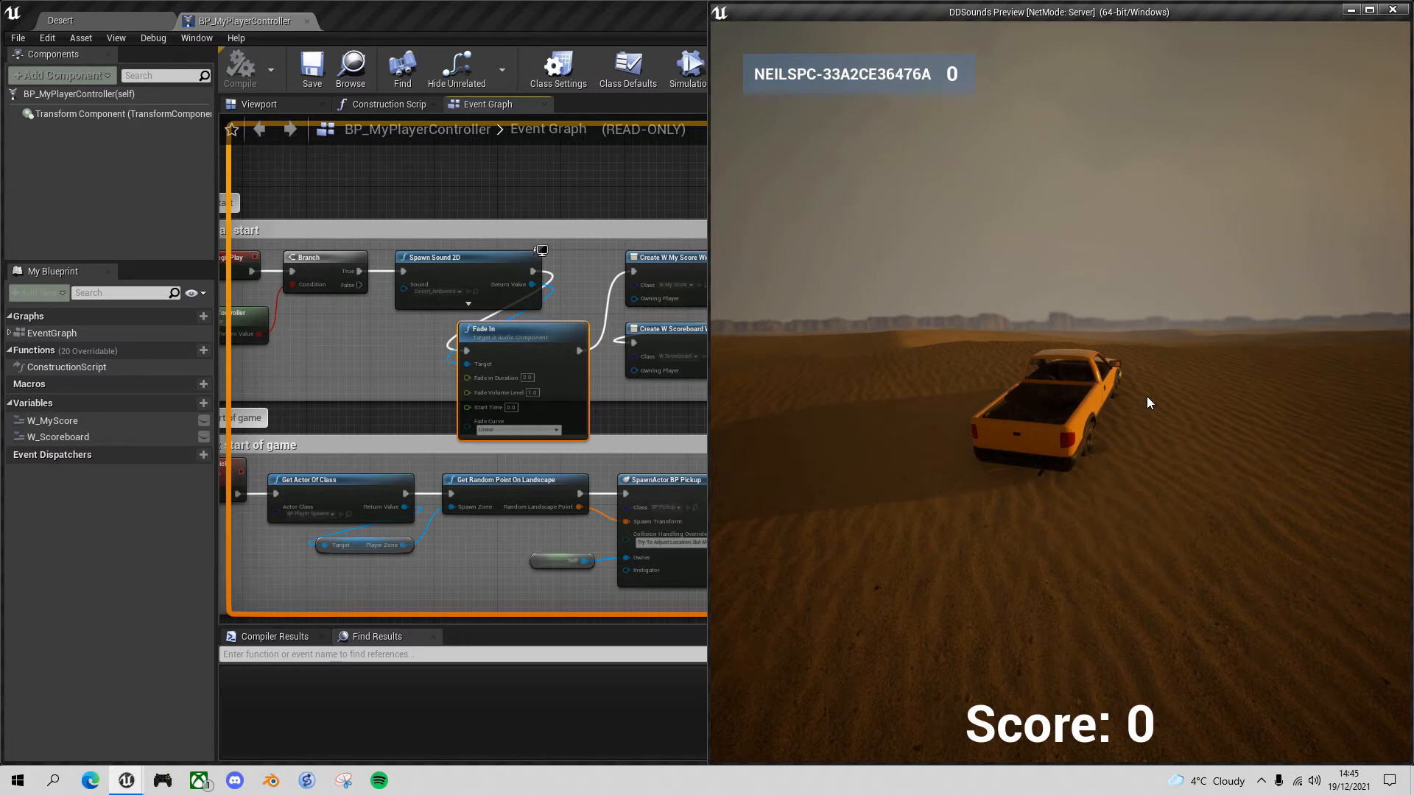
{"action": "key", "text": "Escape"}
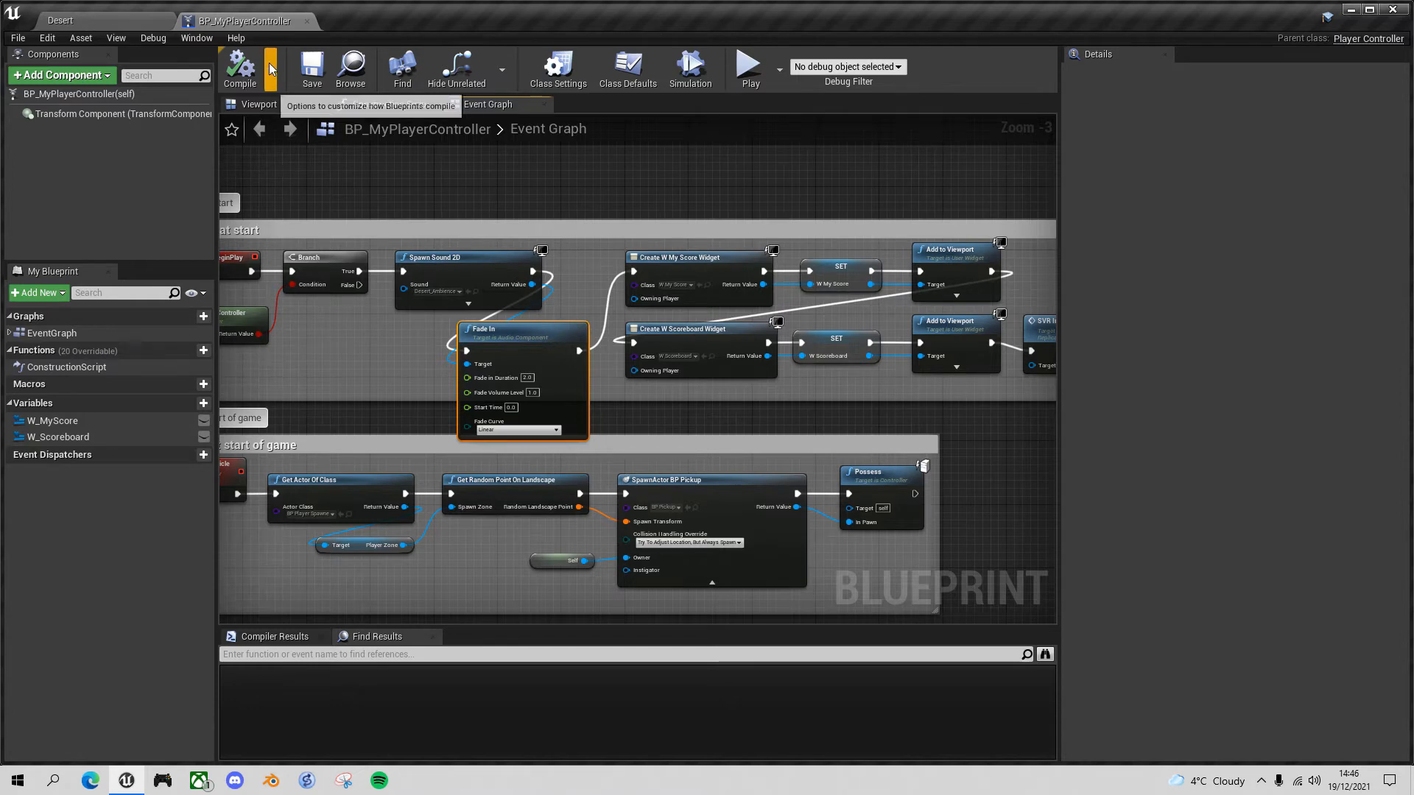
- Create a Sound Cue named CUE_Engine in the Sounds folder of the Desert level's project content
{"action": "left_click", "coordinate": [122, 23]}
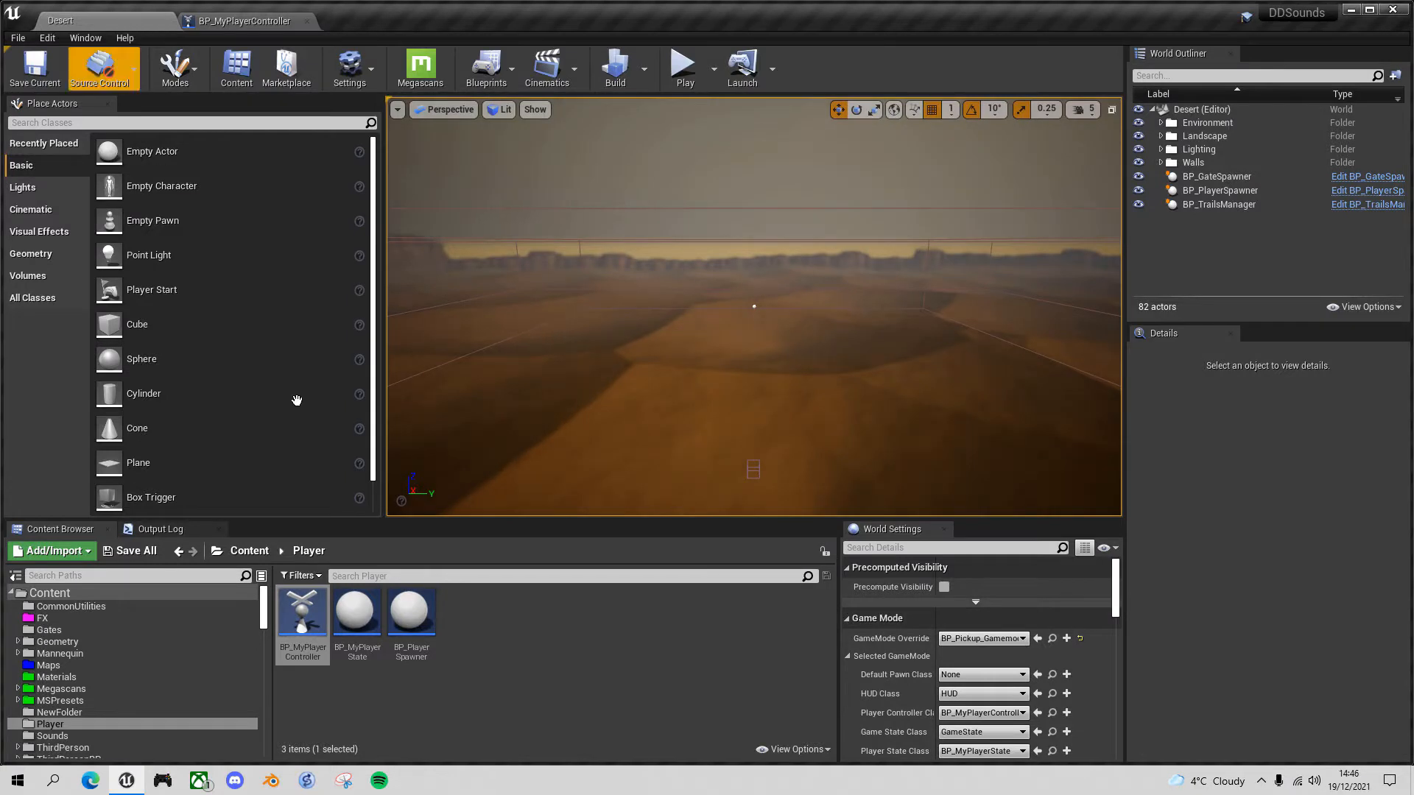
{"action": "left_click", "coordinate": [53, 736]}
{"action": "mouse_move", "coordinate": [425, 614]}
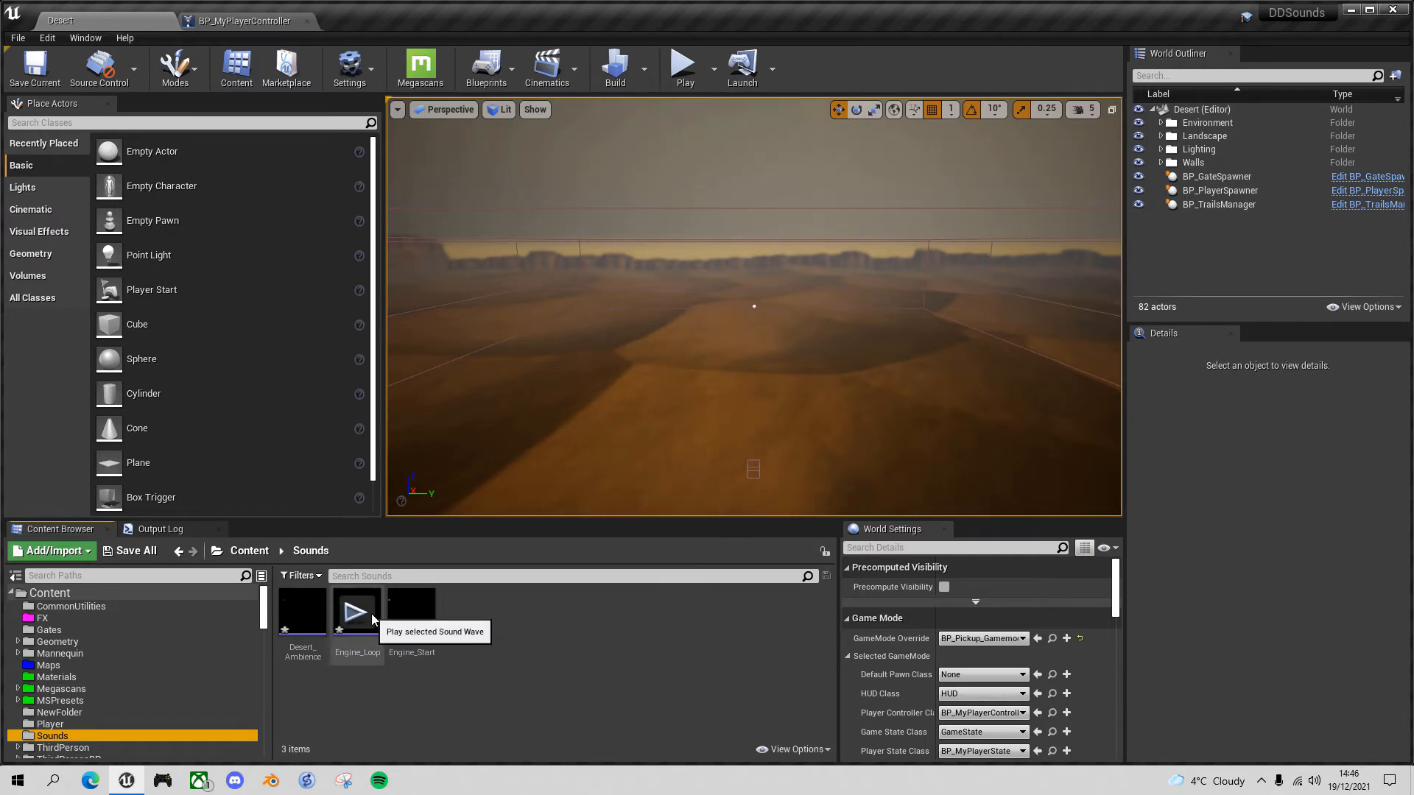
{"action": "right_click", "coordinate": [467, 617]}
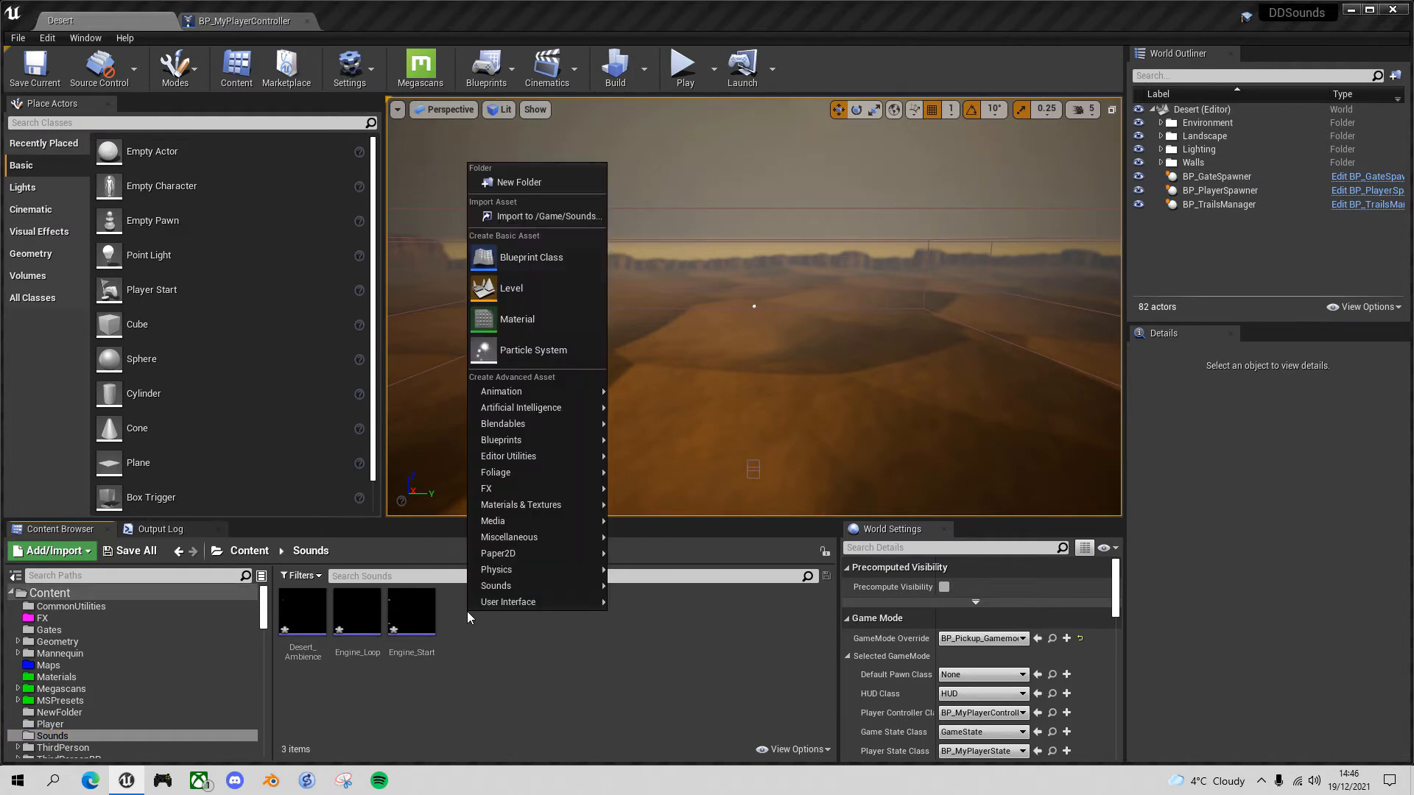
{"action": "mouse_move", "coordinate": [549, 585]}
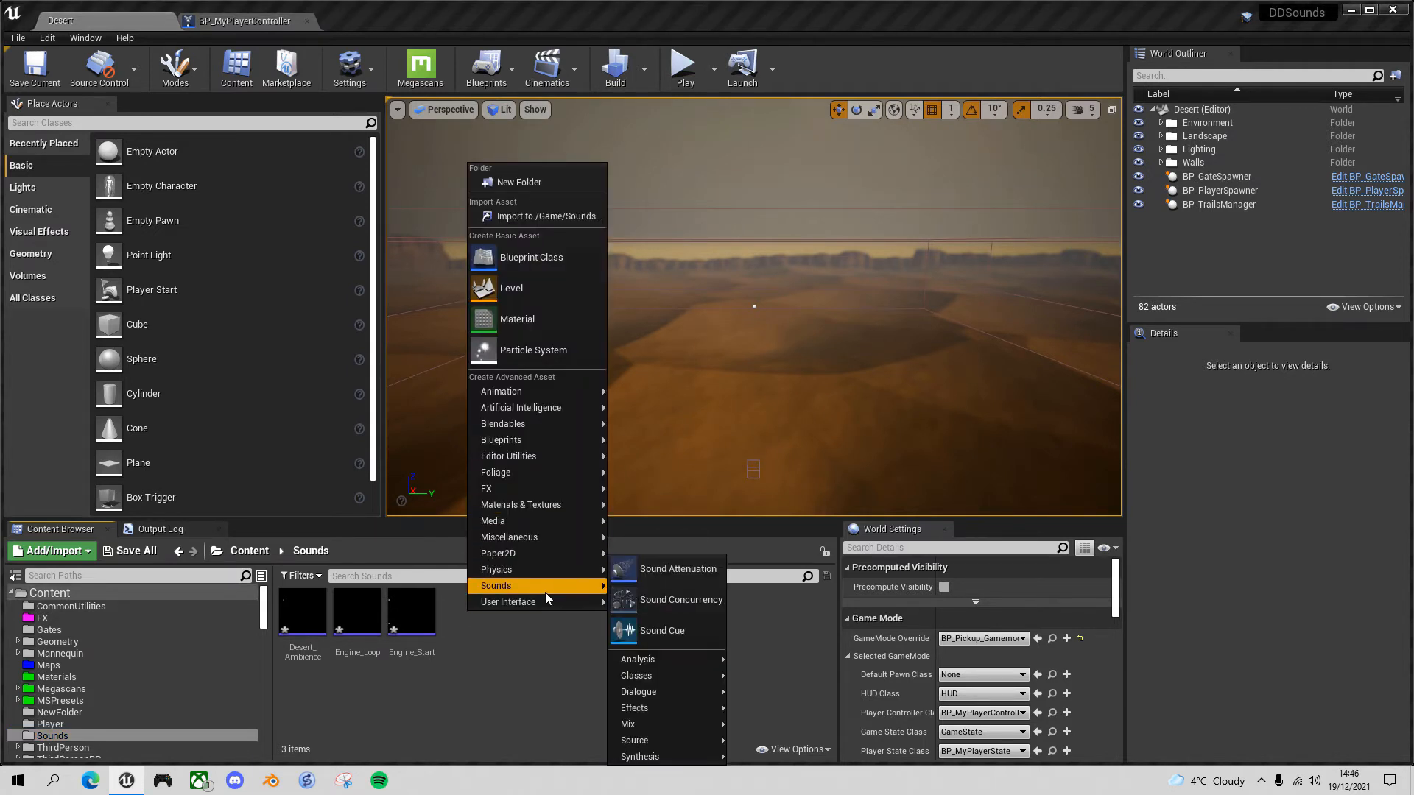
{"action": "left_click", "coordinate": [672, 634]}
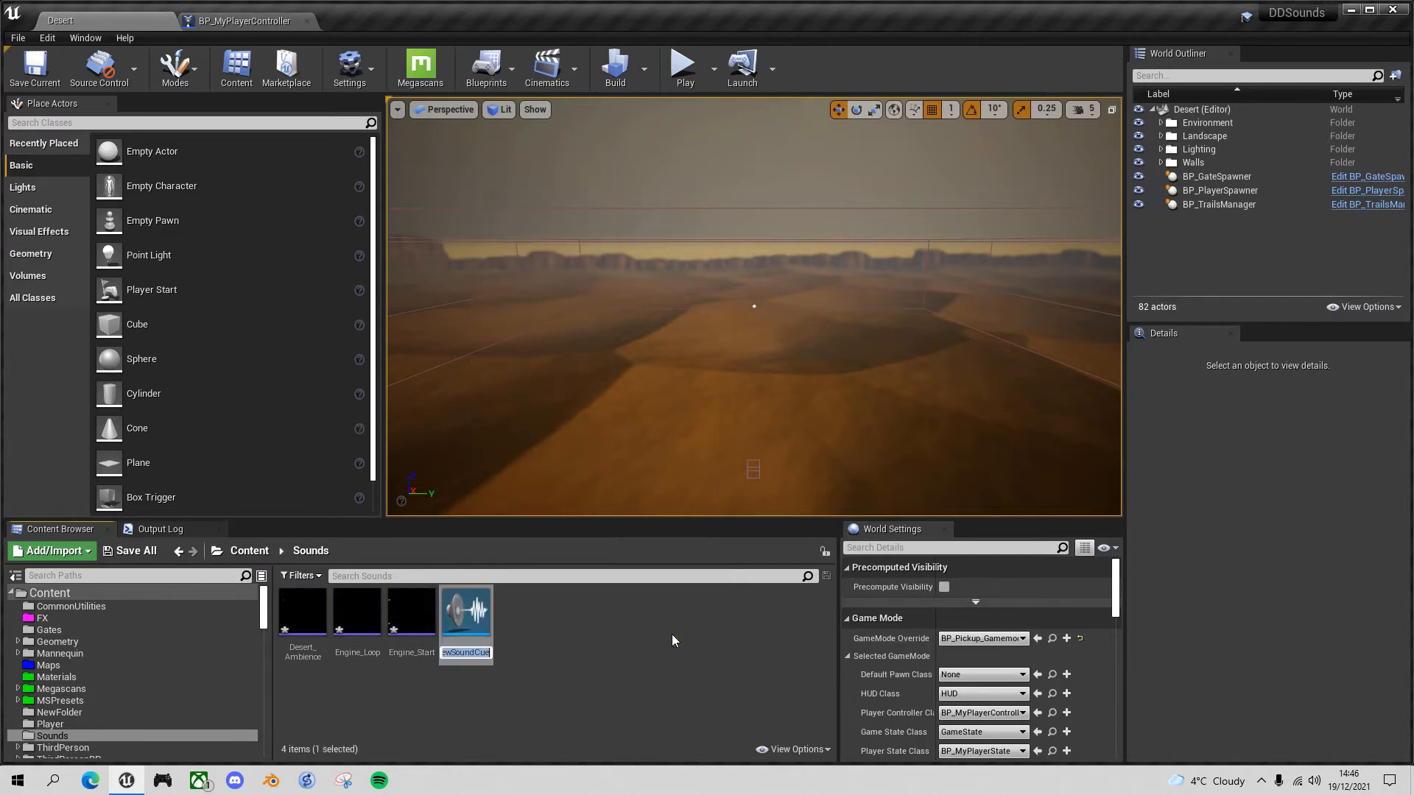
{"action": "type", "text": "CUE_Engine"}
{"action": "key", "text": "Return"}
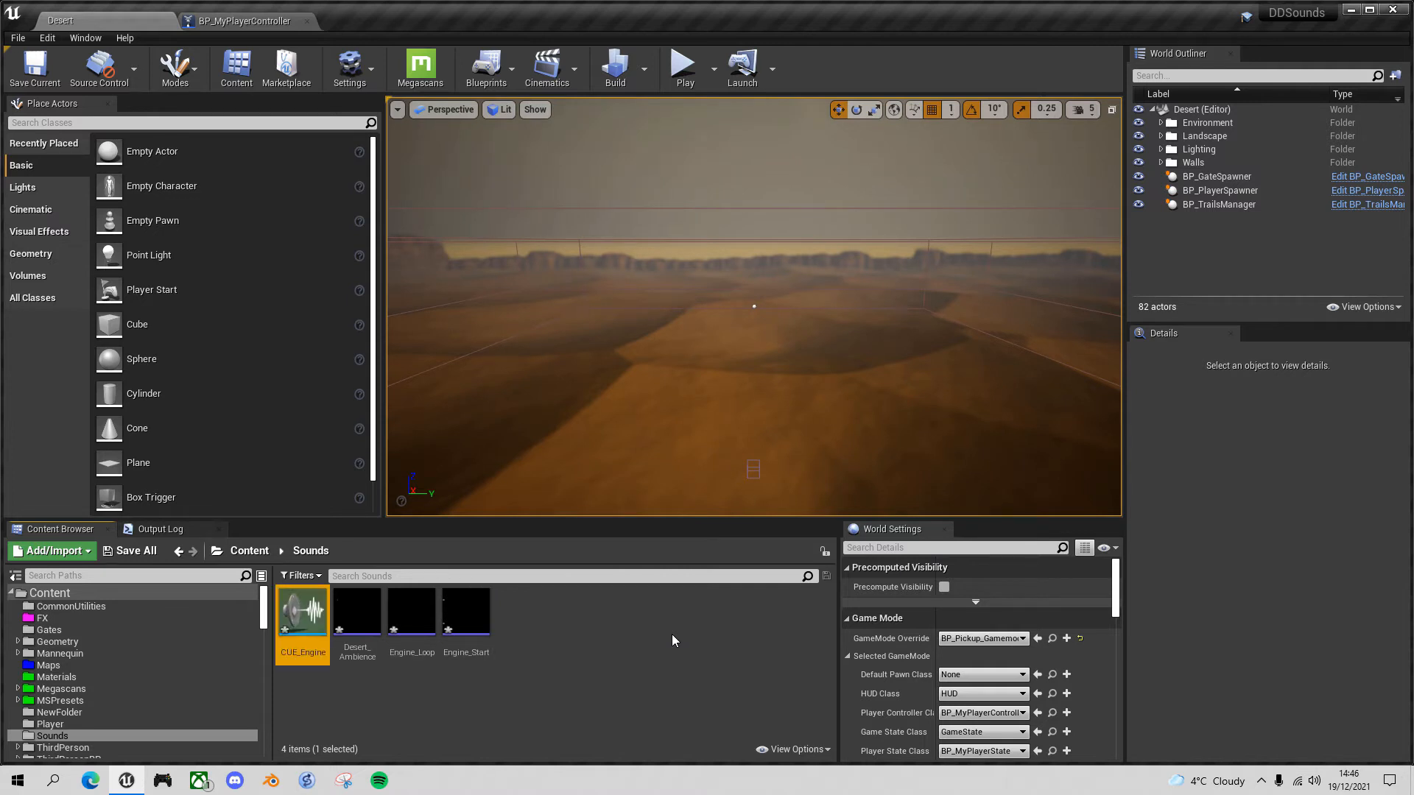
- Open CUE_Engine and assign it a new Sound Attenuation asset saved as ATT_Engine in the Sounds folder
{"action": "mouse_move", "coordinate": [309, 623]}
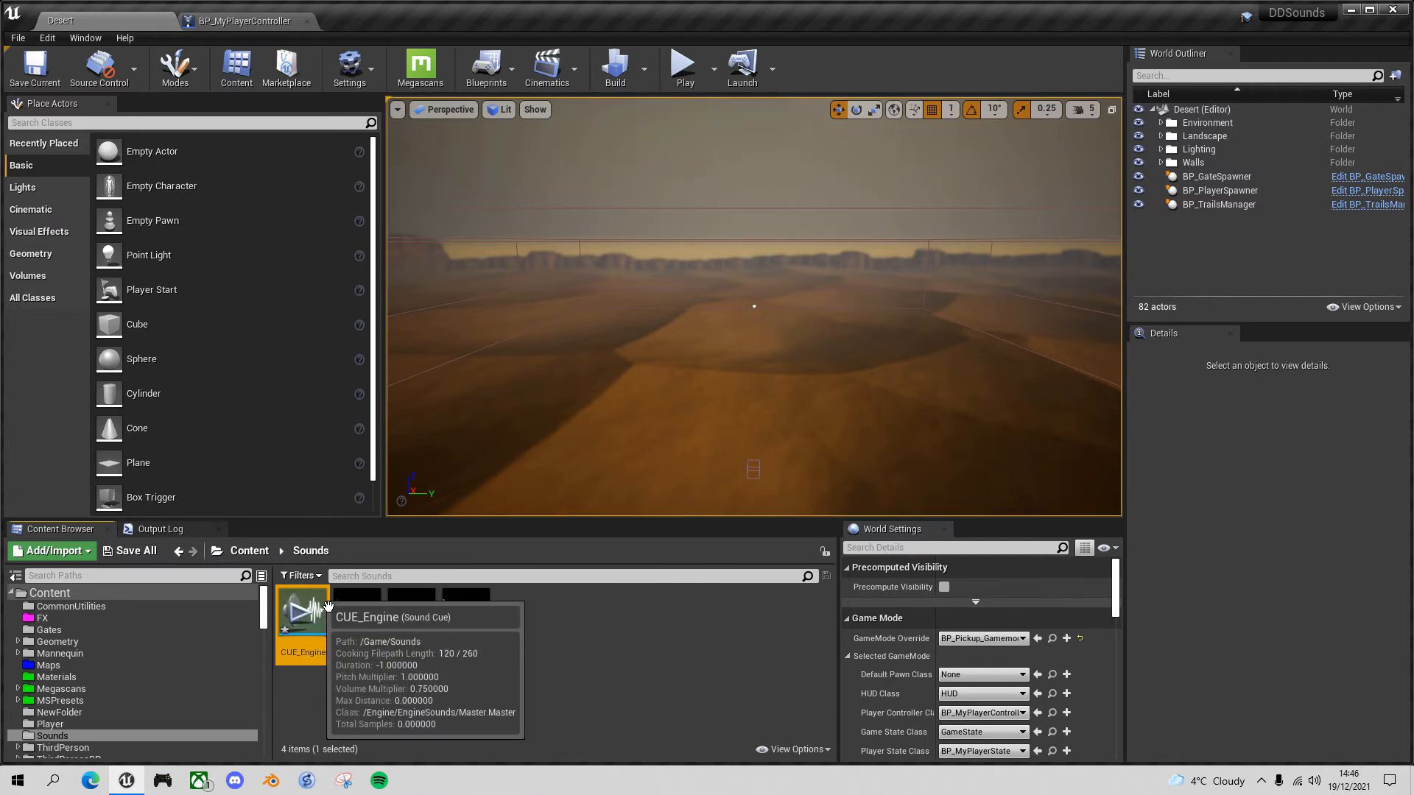
{"action": "double_click", "coordinate": [317, 596]}
{"action": "right_click_drag", "start_coordinate": [538, 320], "coordinate": [473, 223]}
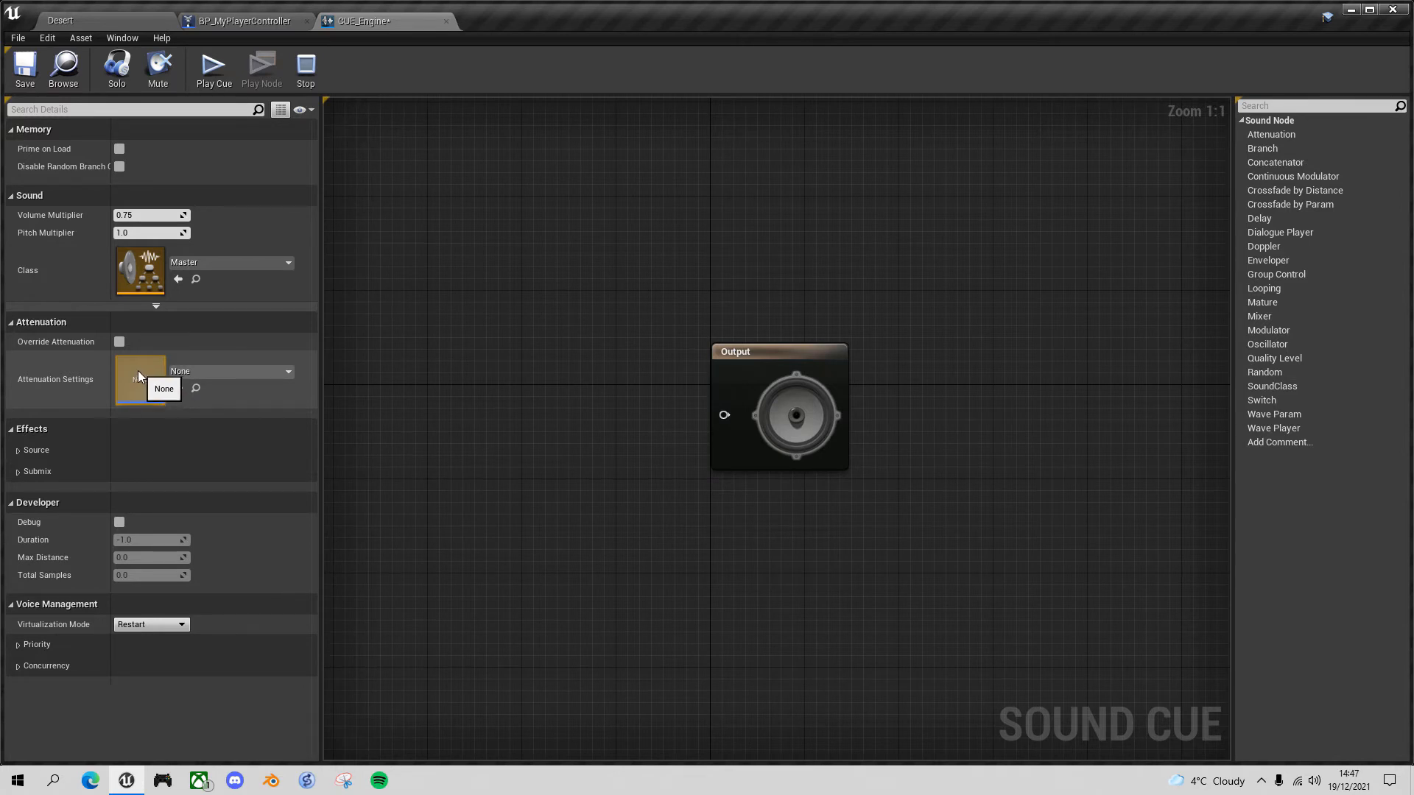
{"action": "left_click", "coordinate": [288, 373]}
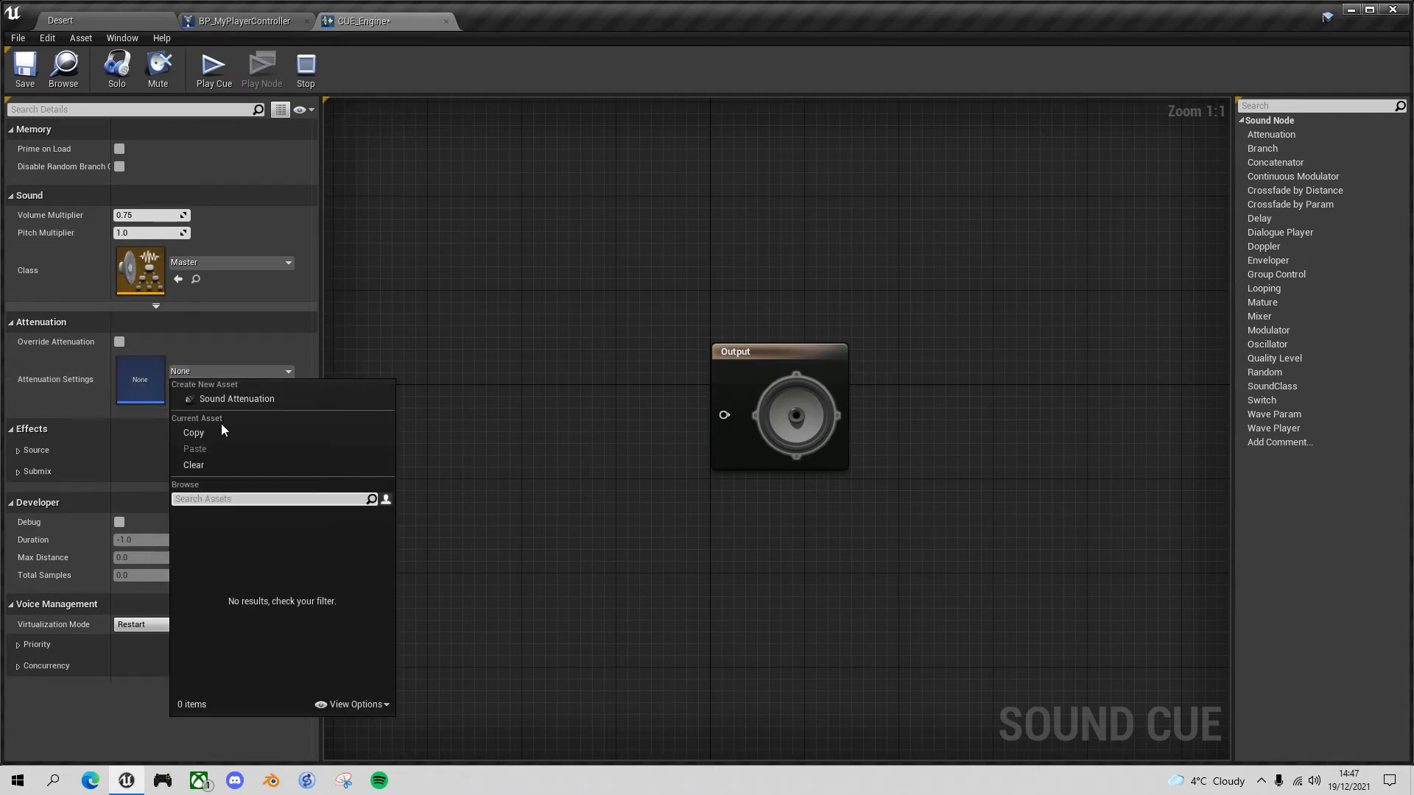
{"action": "left_click", "coordinate": [236, 400]}
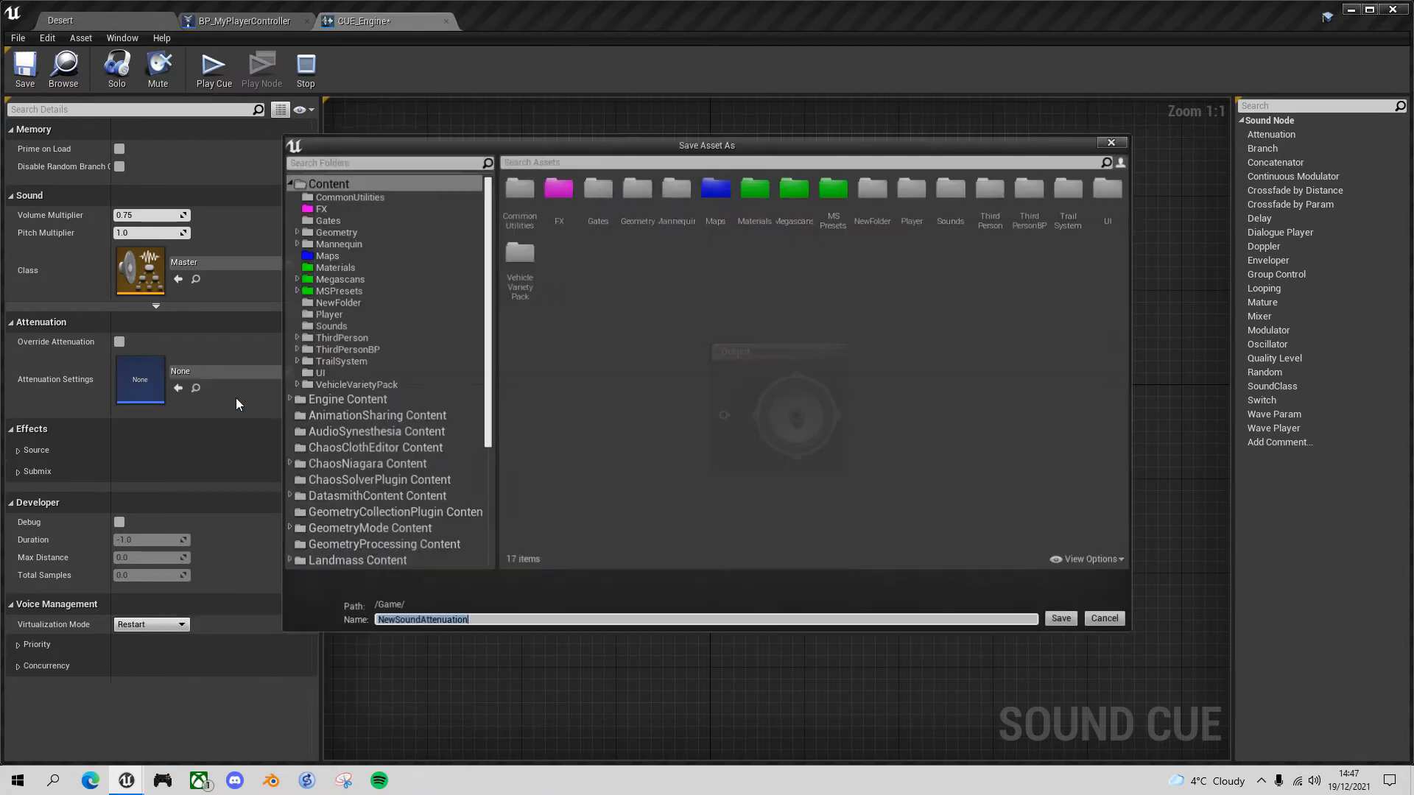
{"action": "double_click", "coordinate": [958, 196]}
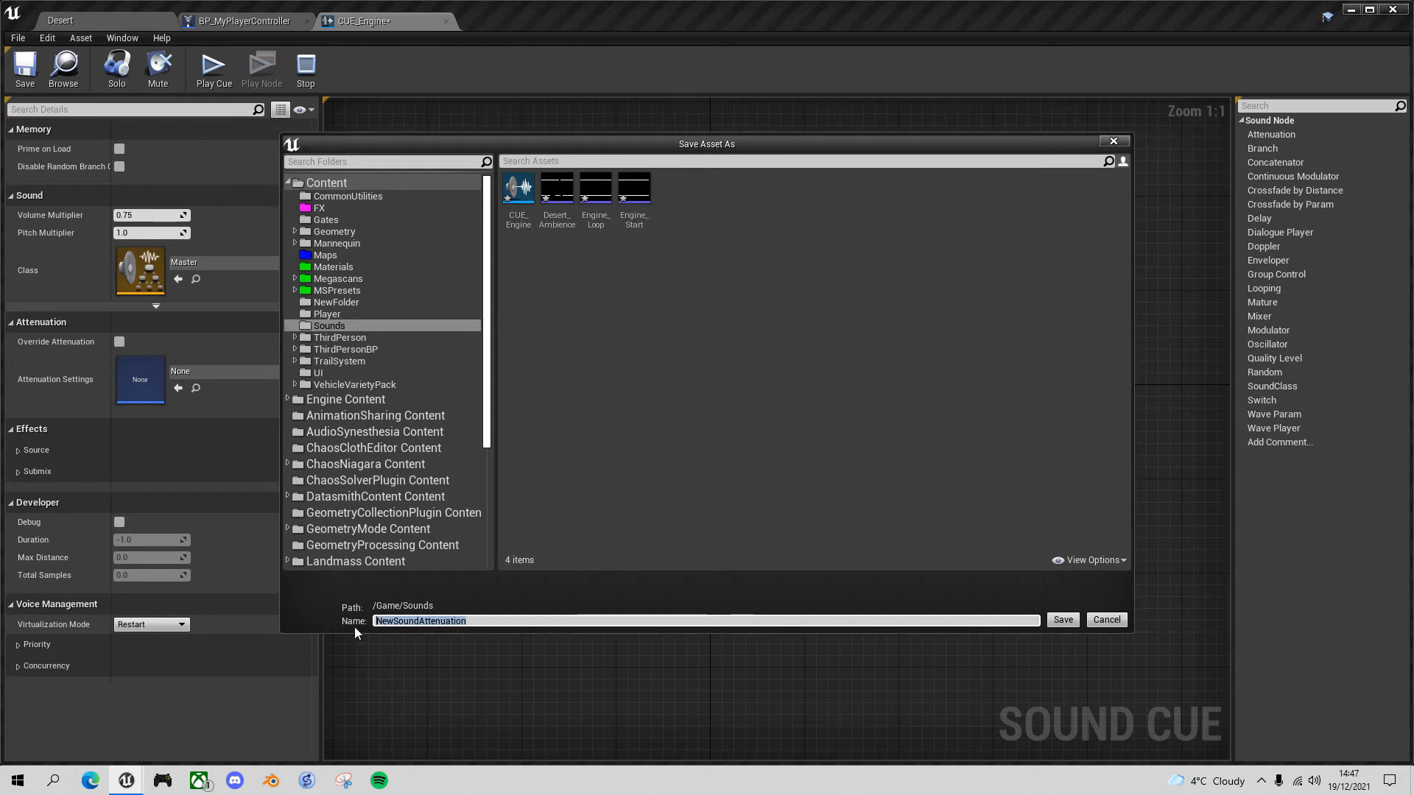
{"action": "type", "text": "ATT_"}
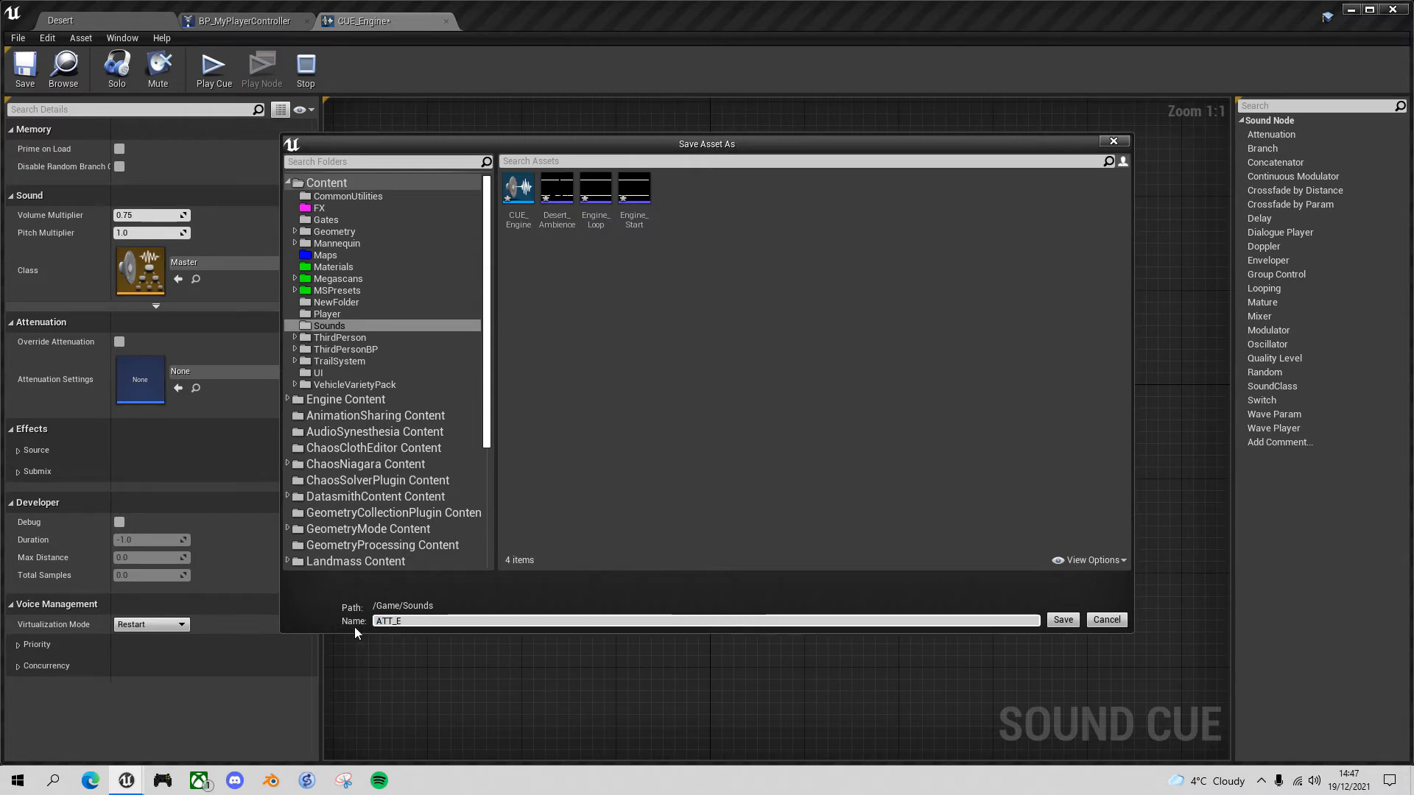
{"action": "type", "text": "Engine"}
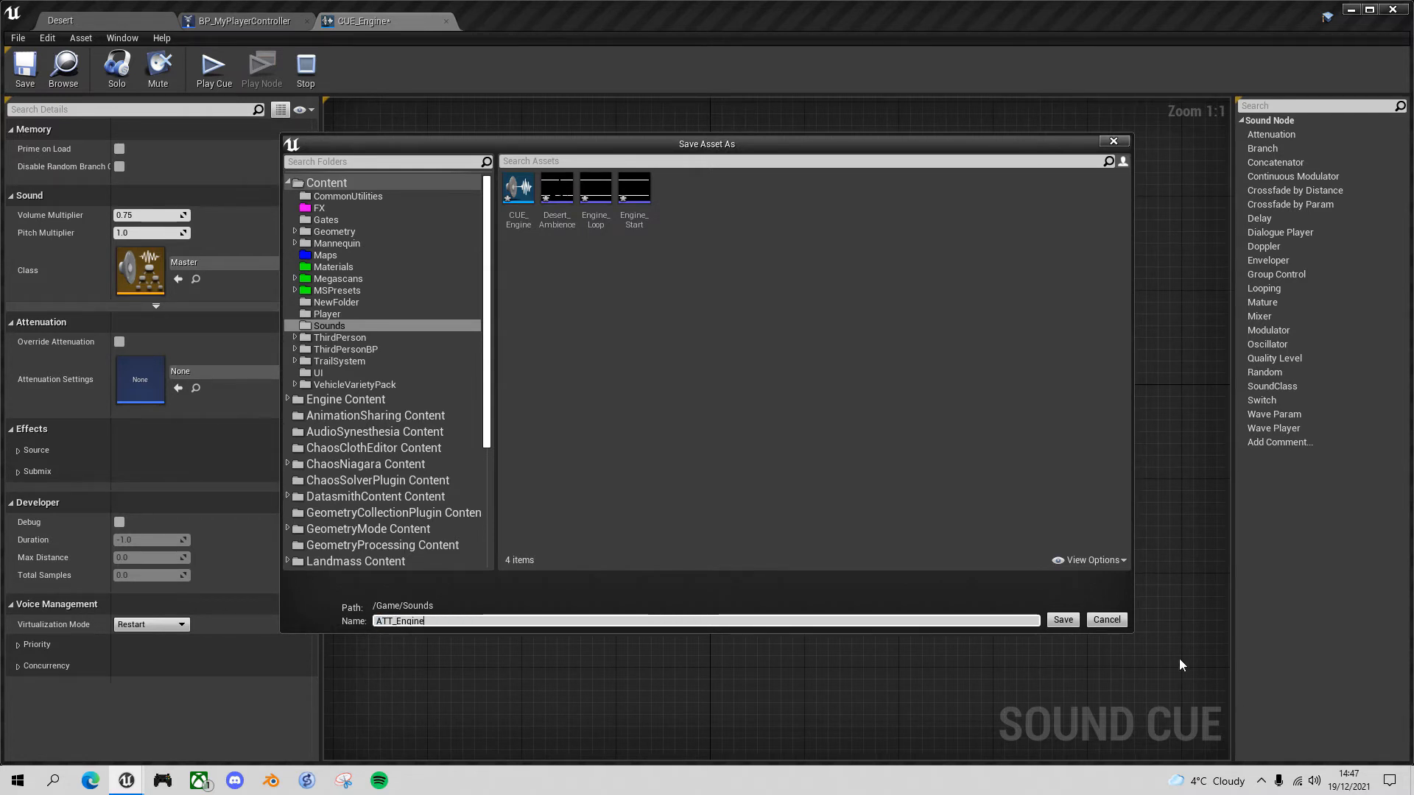
{"action": "left_click", "coordinate": [1063, 619]}
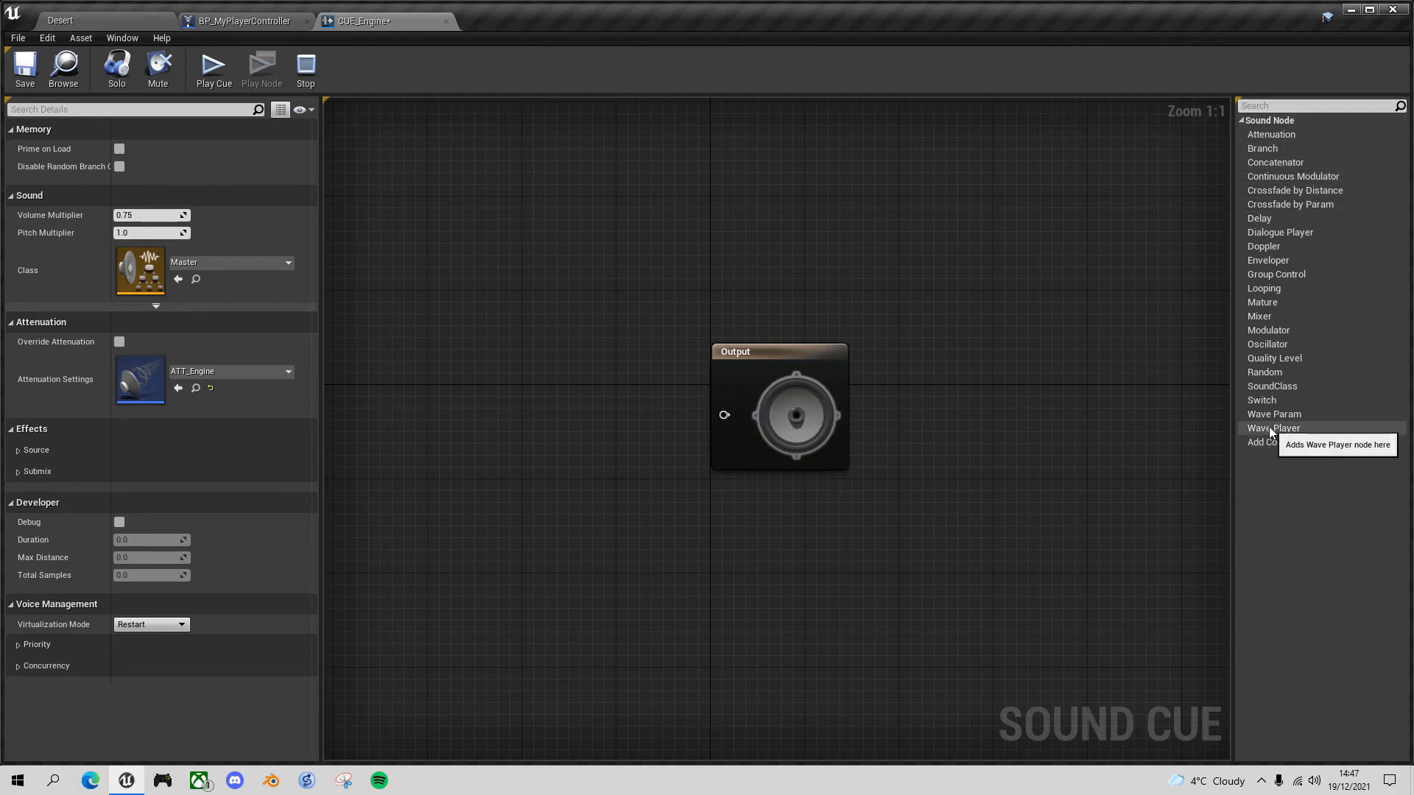
- Add a Wave Player node beside the cue's Output node and set its sound wave to Engine_Start
{"action": "left_click_drag", "start_coordinate": [1272, 428], "coordinate": [508, 378]}
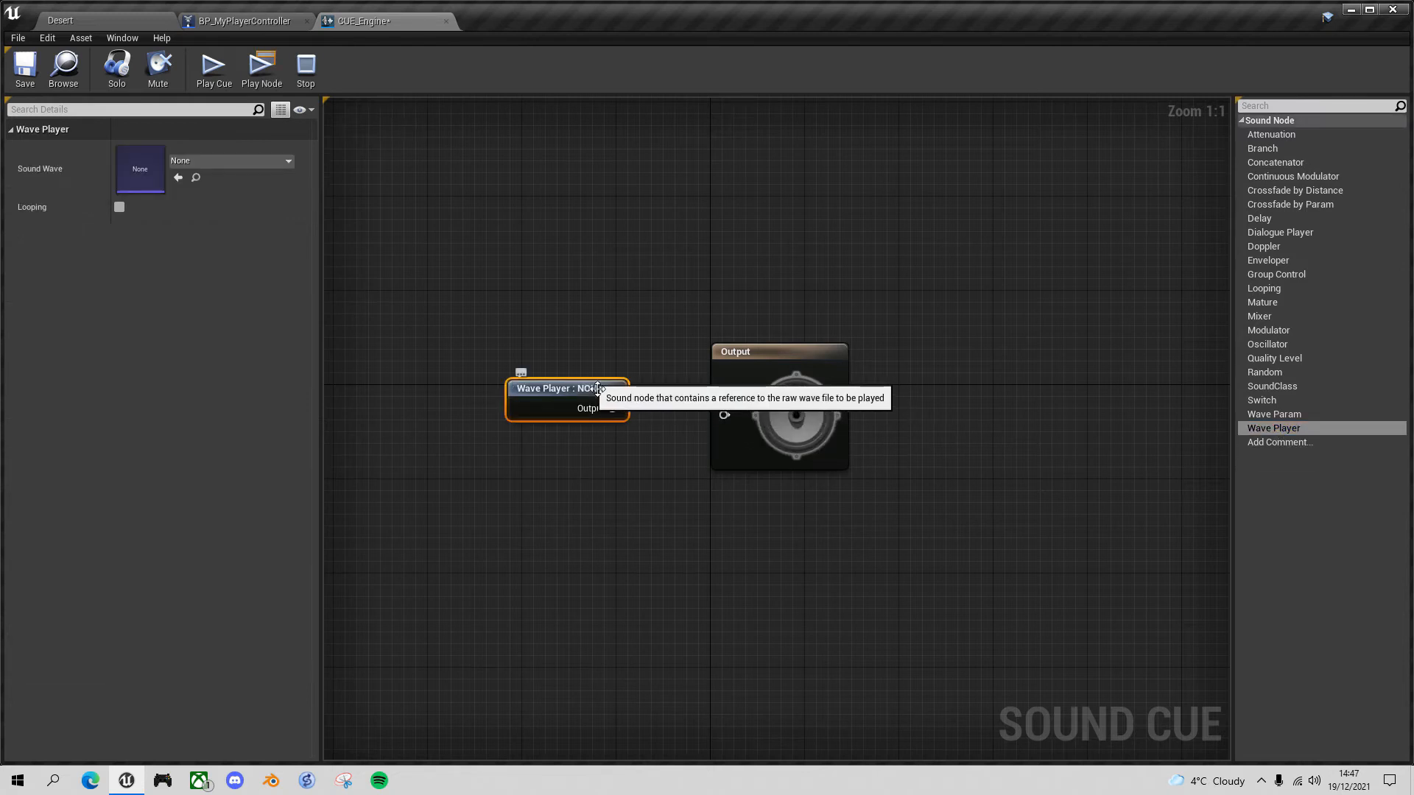
{"action": "left_click", "coordinate": [288, 160]}
{"action": "type", "text": "engine"}
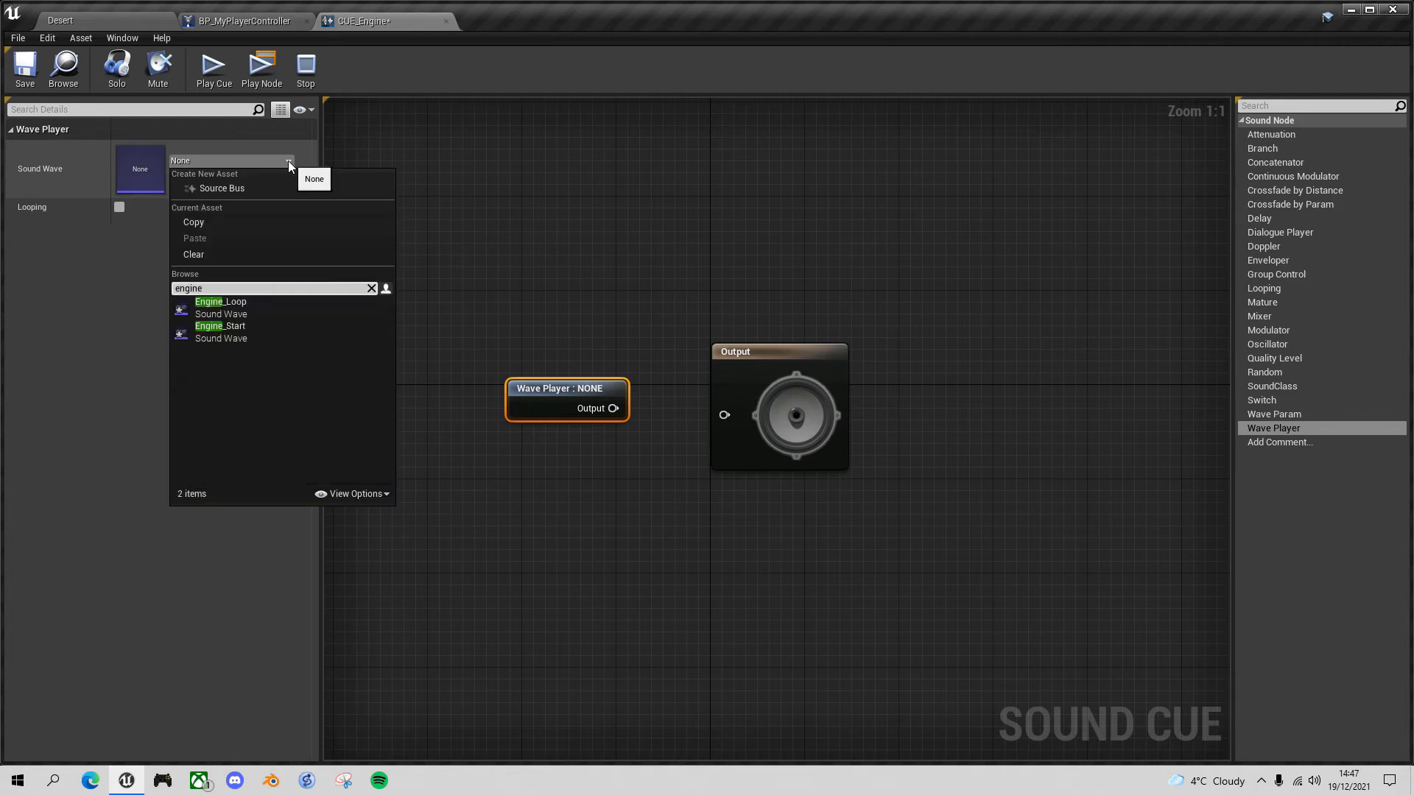
{"action": "left_click", "coordinate": [257, 335]}
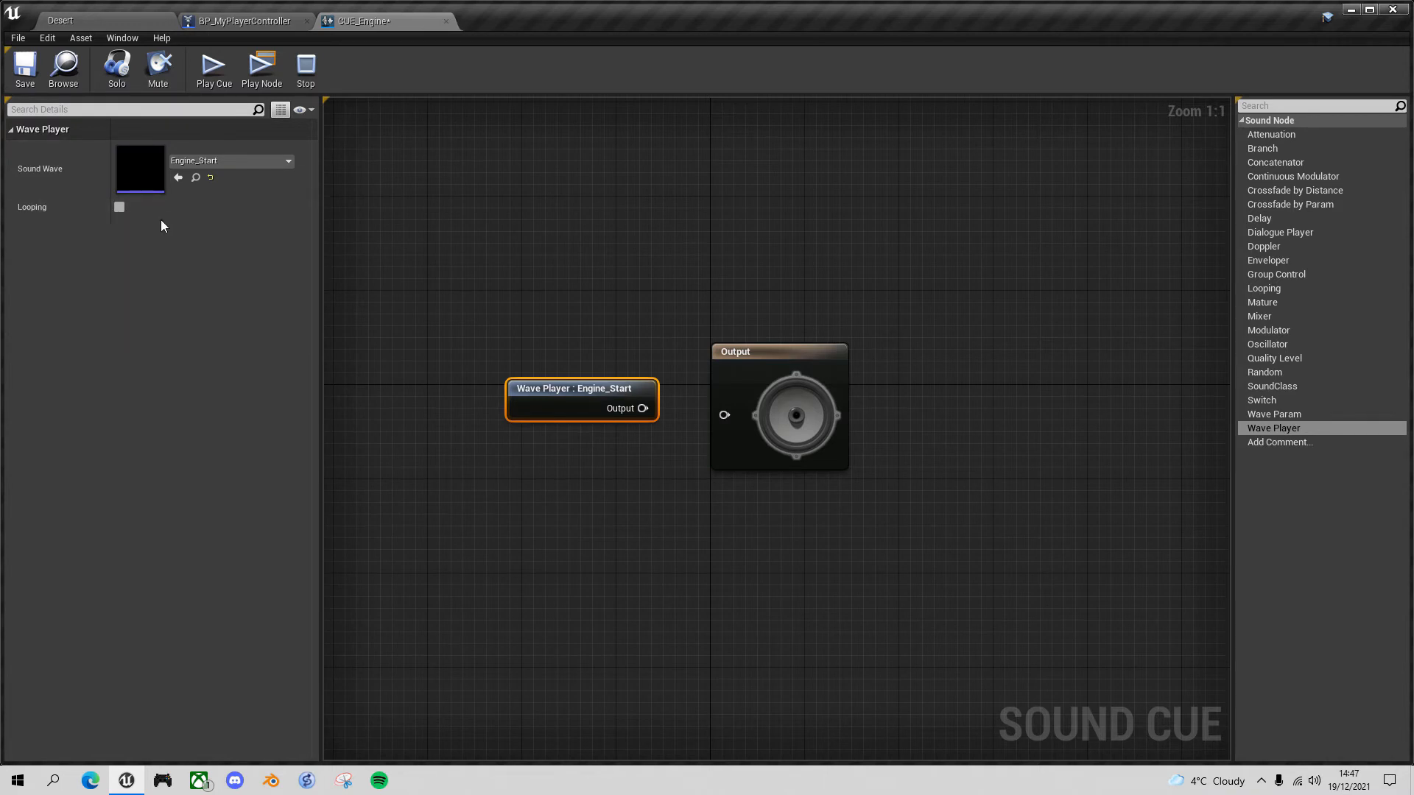
- Make the Engine_Start wave player loop, connect it to the Output node, and save the cue
{"action": "left_click", "coordinate": [120, 208]}
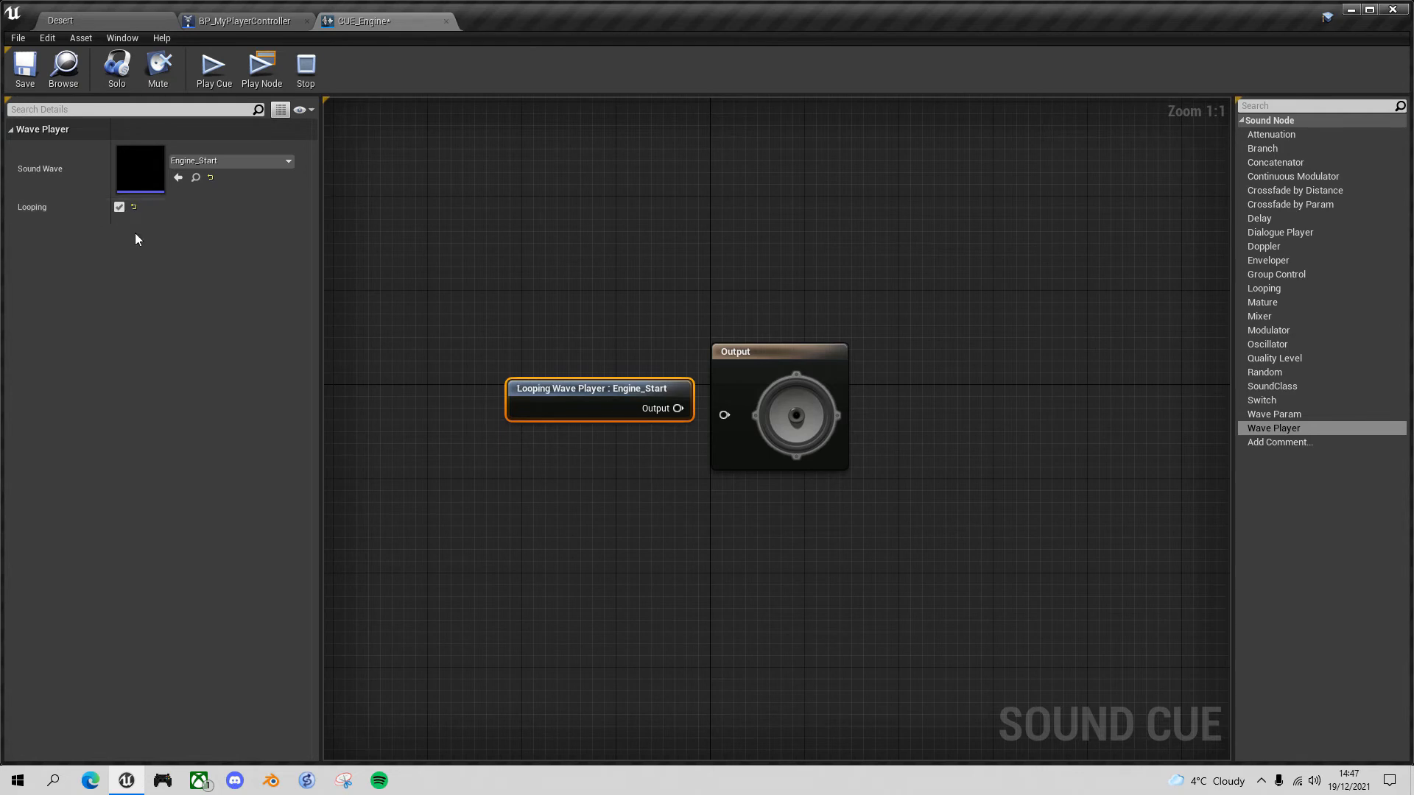
{"action": "left_click_drag", "start_coordinate": [631, 396], "coordinate": [731, 421]}
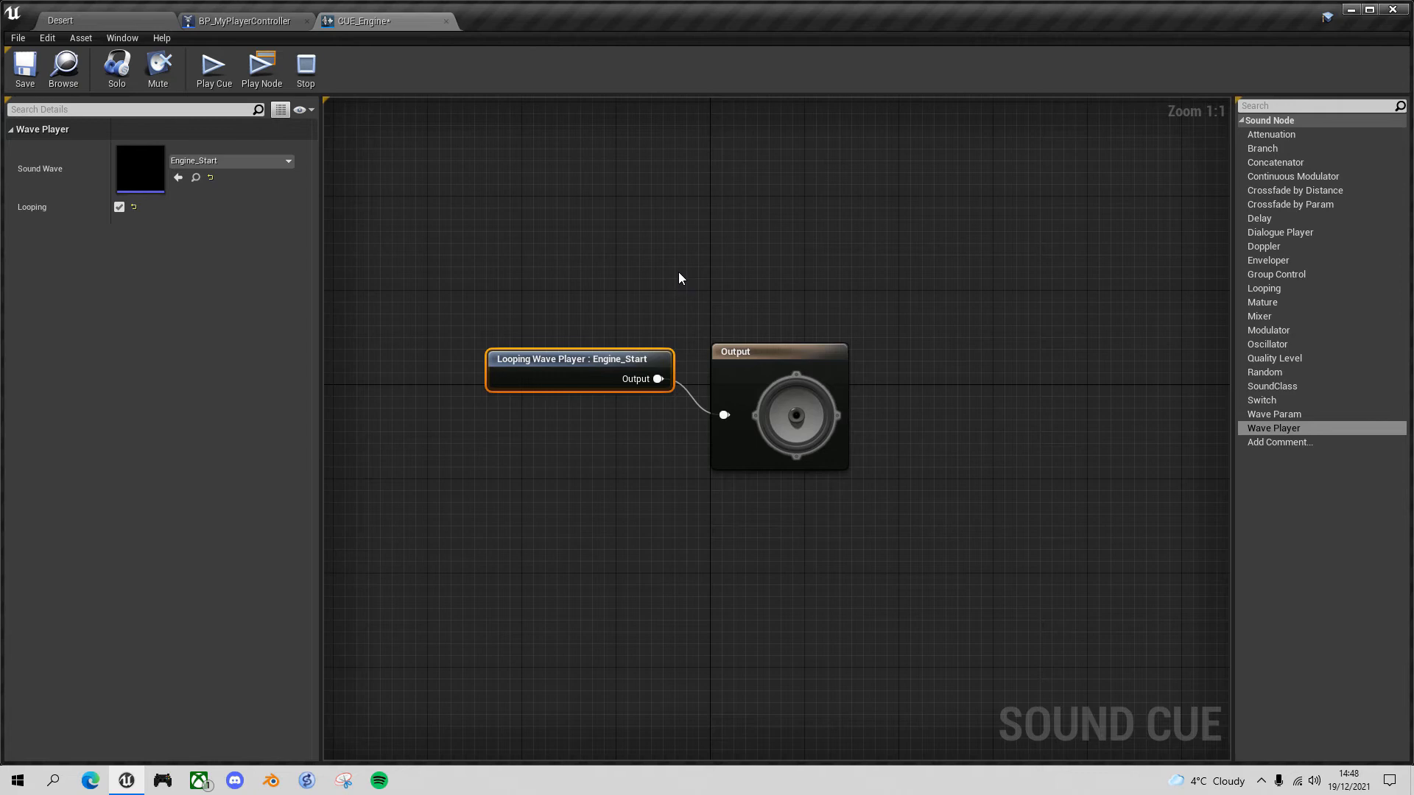
{"action": "left_click", "coordinate": [26, 68]}
- Open the BP_Pickup blueprint from the VehicleVarietyPack/Blueprints/Pickup folder
{"action": "left_click", "coordinate": [104, 21]}
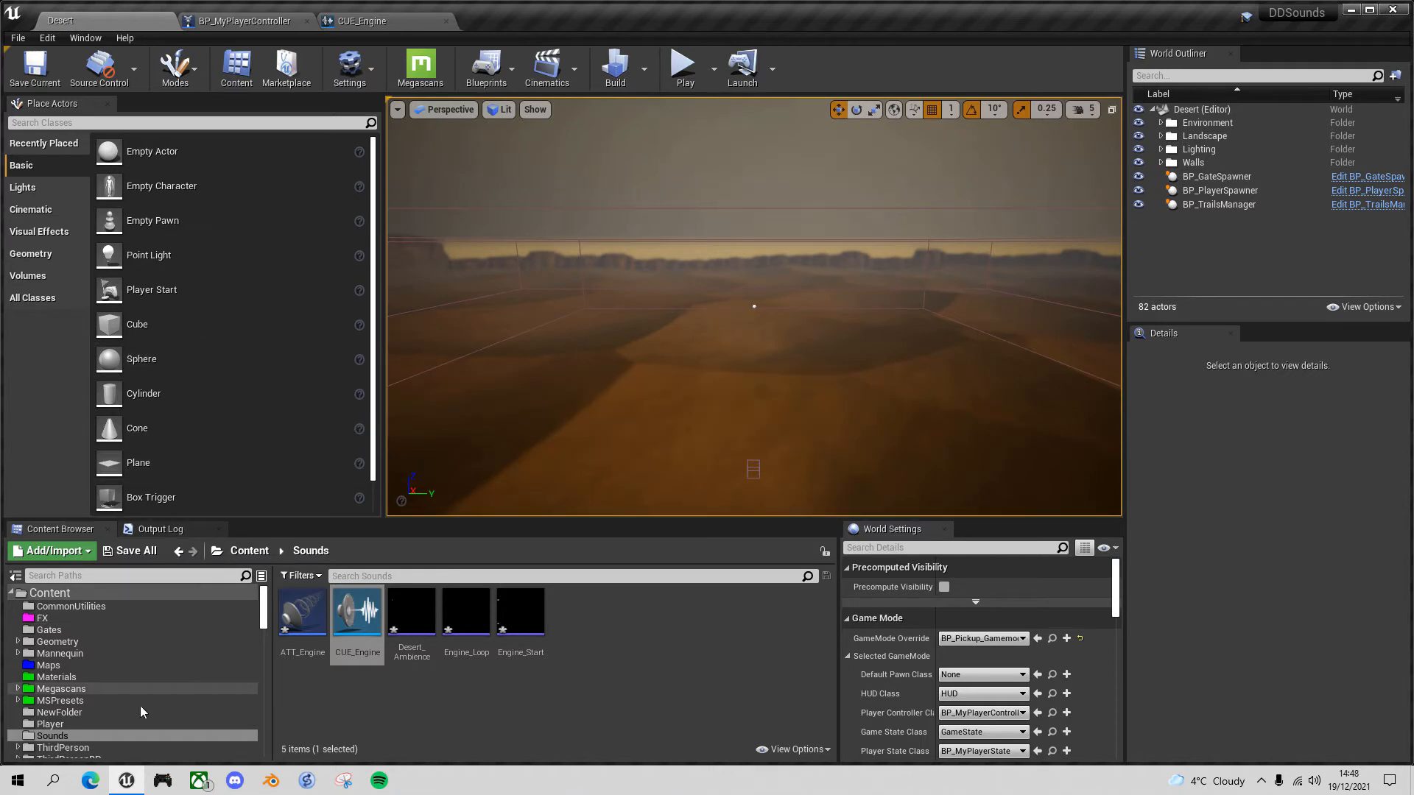
{"action": "scroll", "coordinate": [118, 683], "scroll_direction": "down", "scroll_amount": 3}
{"action": "left_click", "coordinate": [18, 700]}
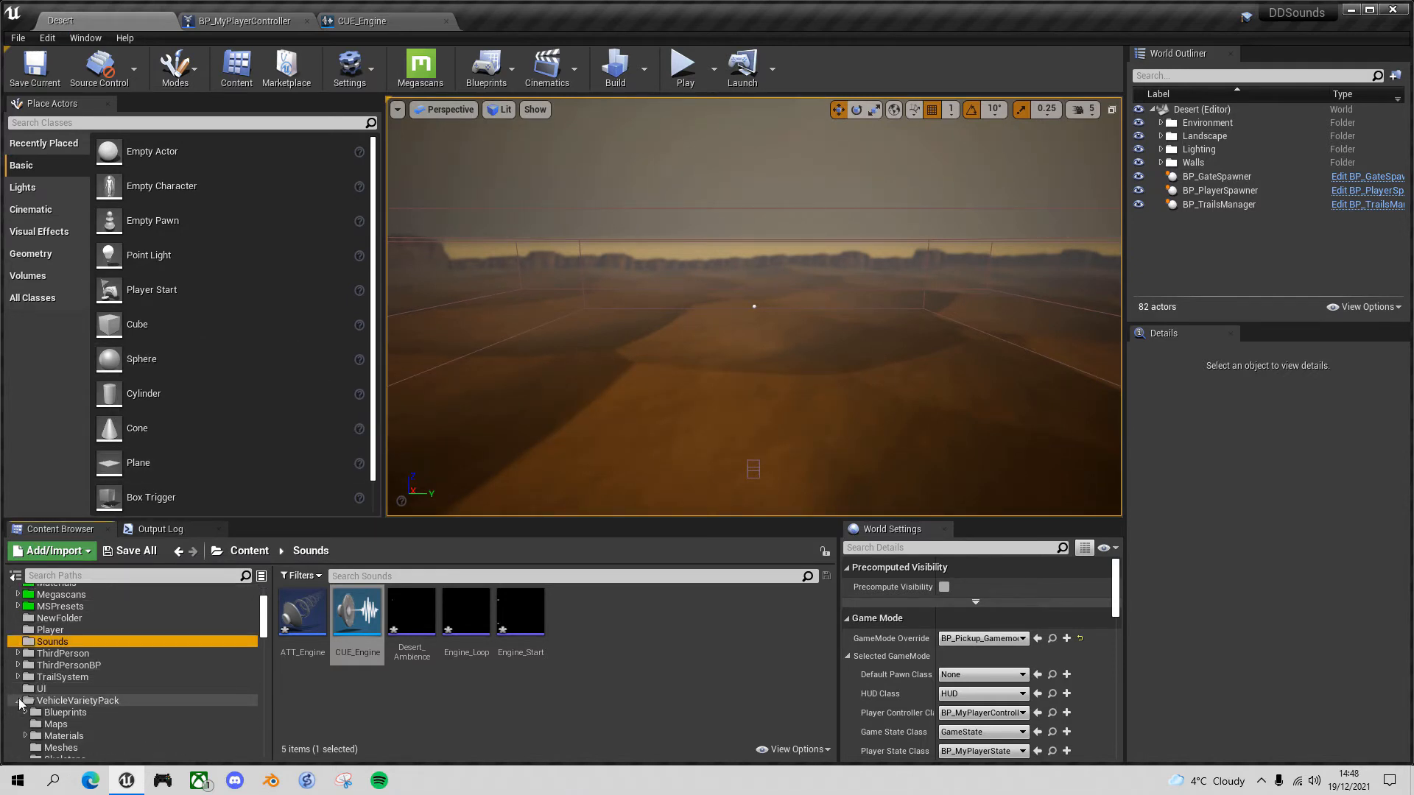
{"action": "left_click", "coordinate": [25, 712]}
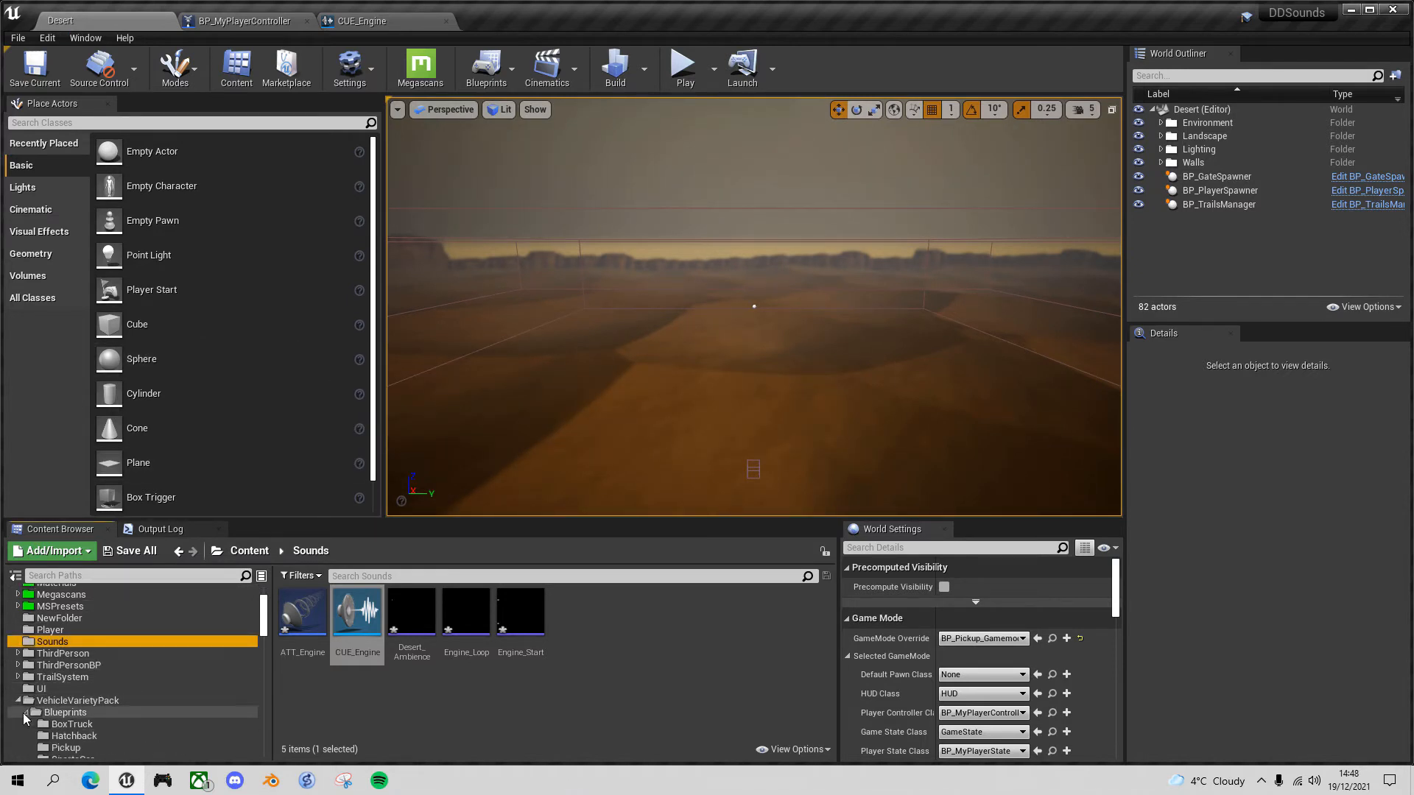
{"action": "scroll", "coordinate": [61, 744], "scroll_direction": "down", "scroll_amount": 1}
{"action": "left_click", "coordinate": [66, 724]}
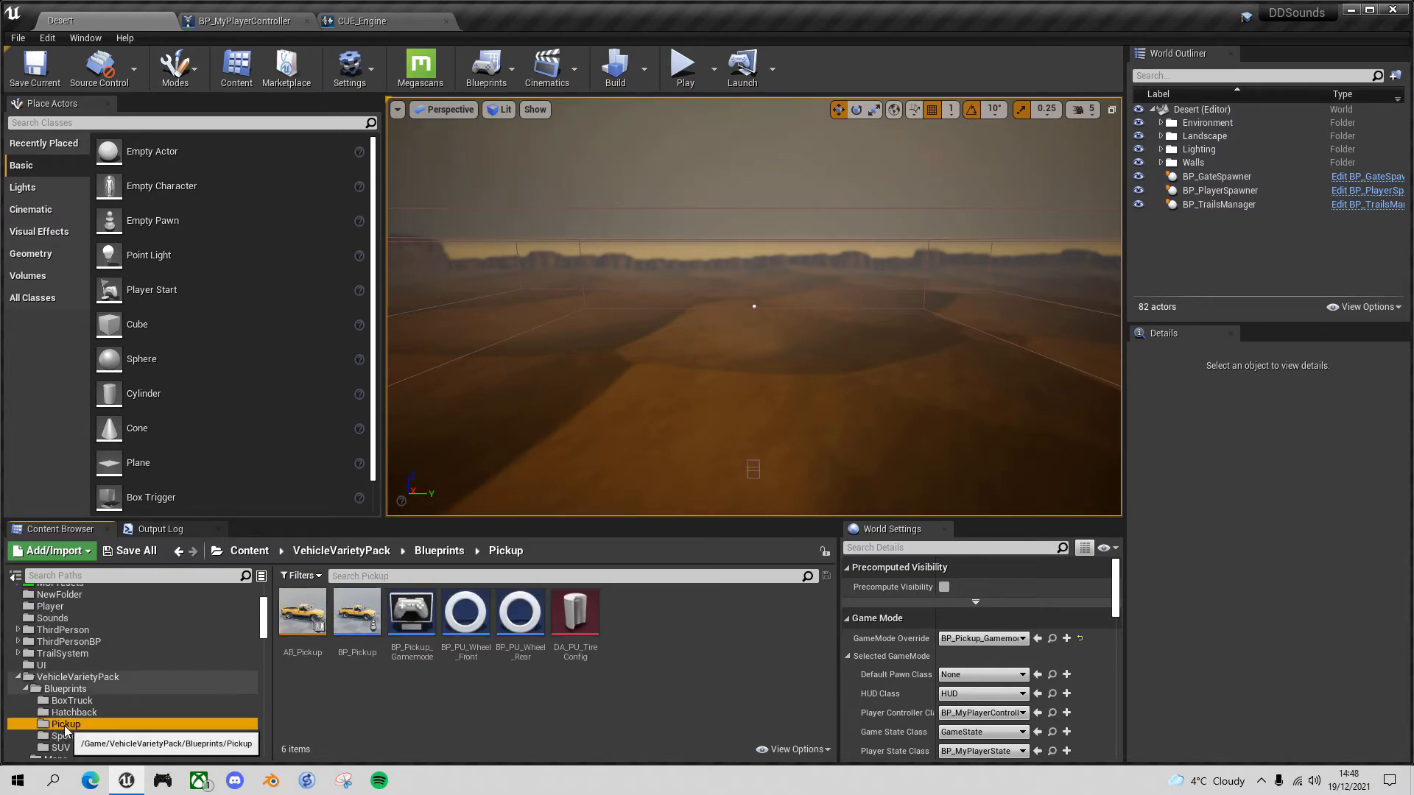
{"action": "double_click", "coordinate": [364, 613]}
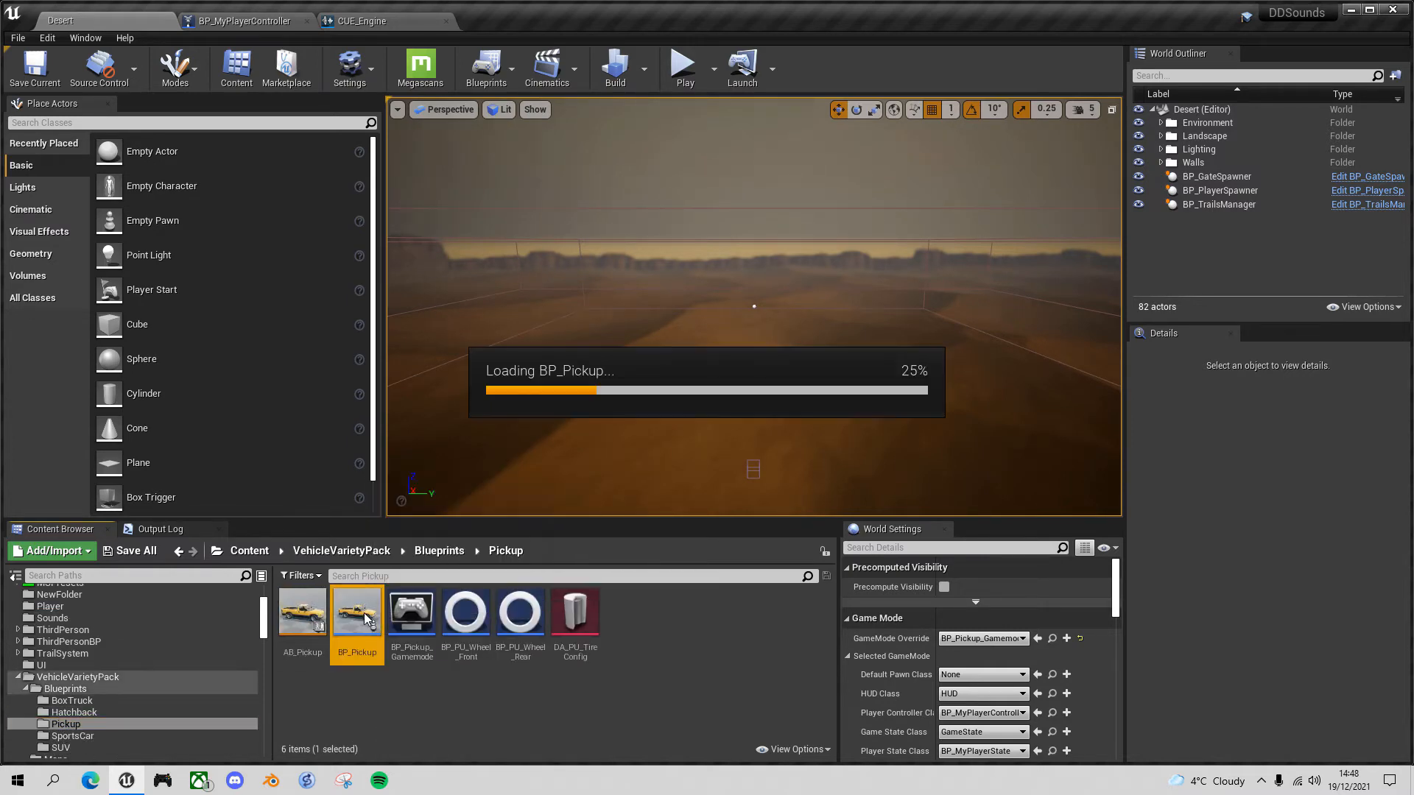
- Add an Audio component named EngineNoise to BP_Pickup and attach it directly to the vehicle Mesh
{"action": "scroll", "coordinate": [603, 355], "scroll_direction": "down", "scroll_amount": 4}
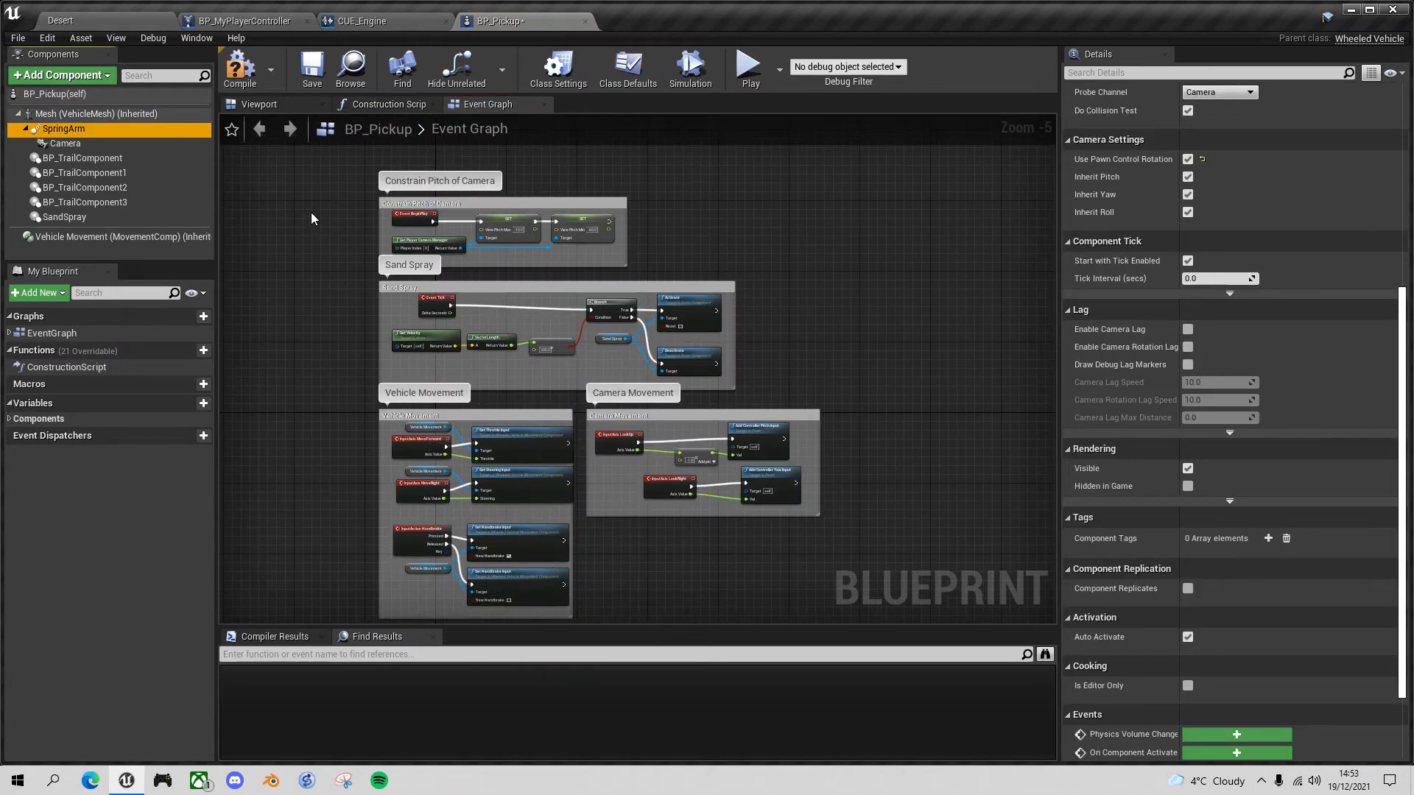
{"action": "left_click", "coordinate": [108, 77]}
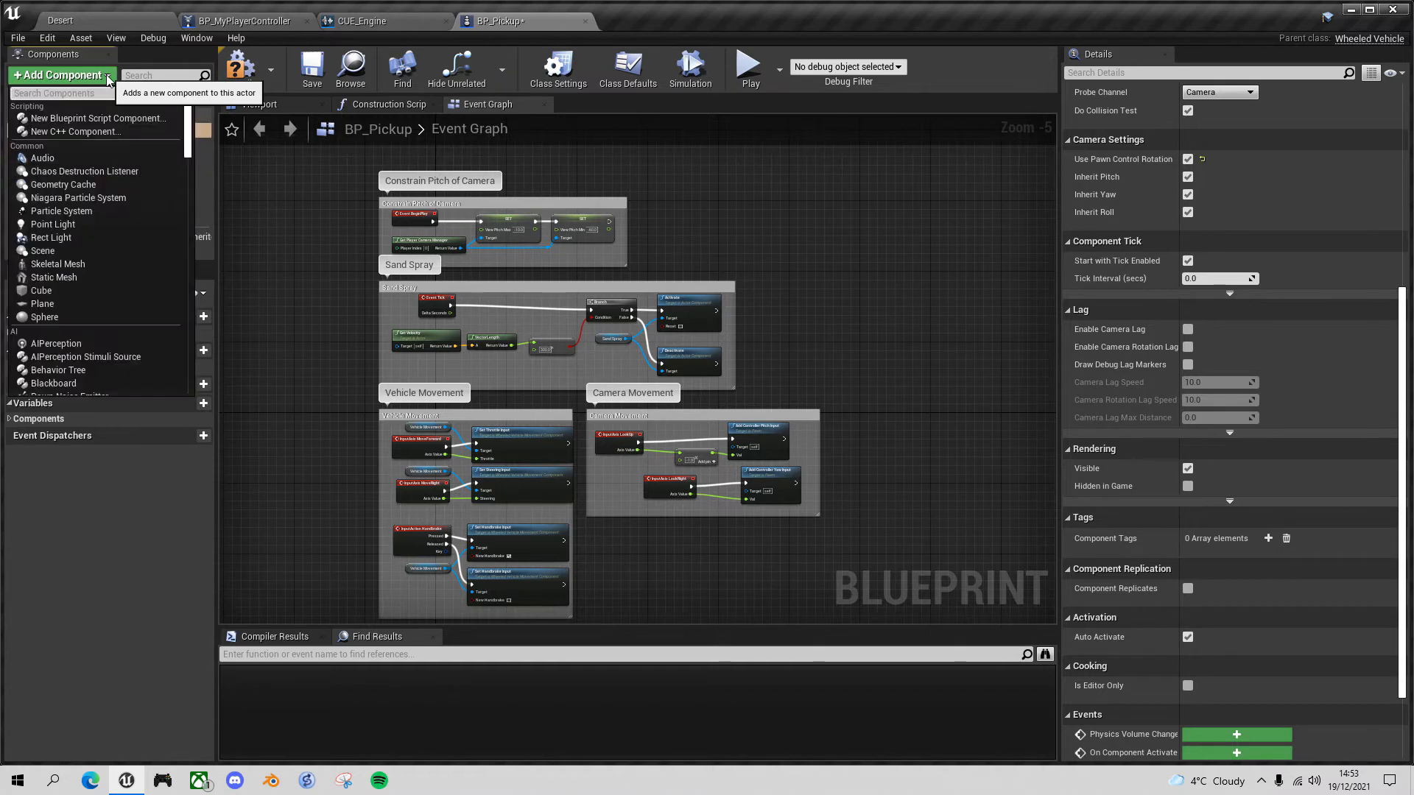
{"action": "type", "text": "audio"}
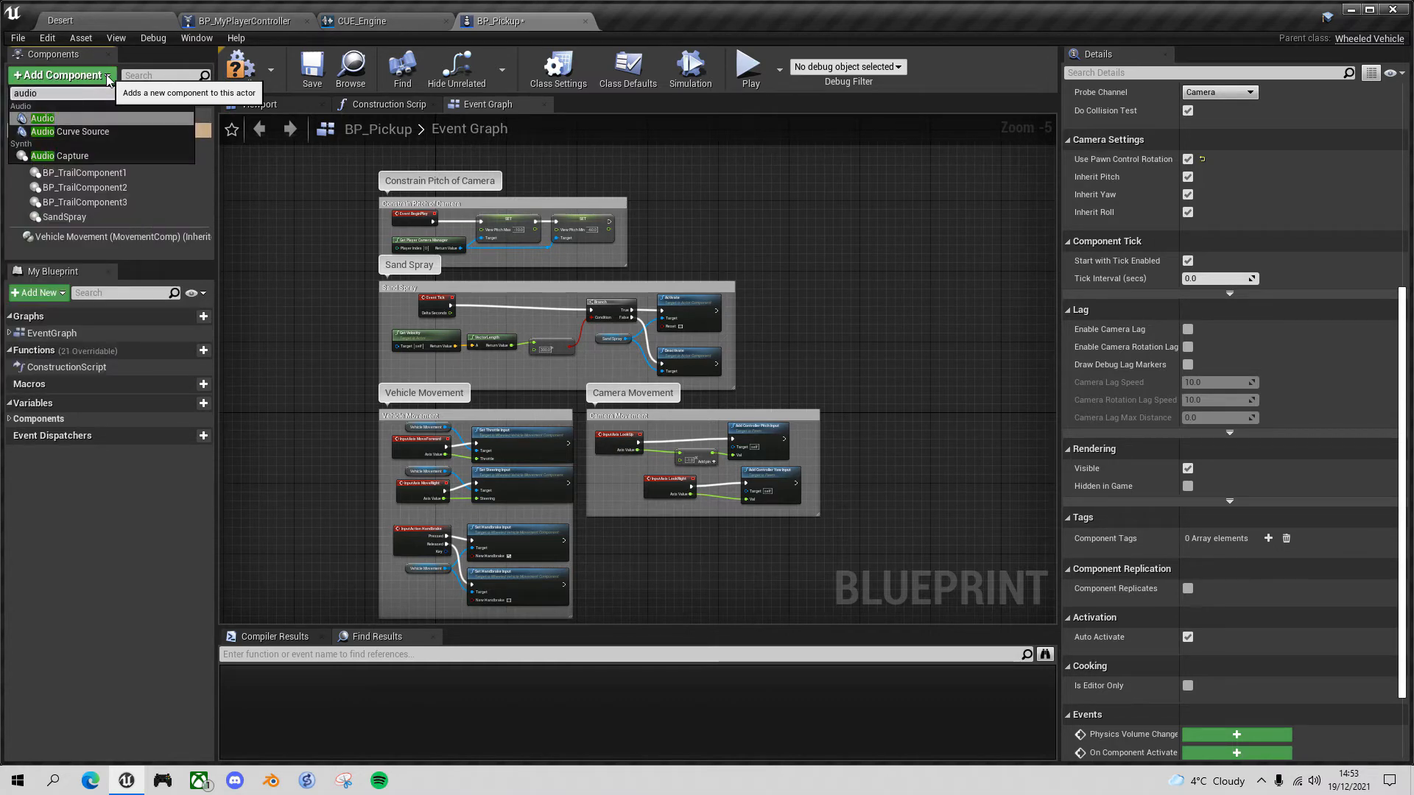
{"action": "left_click", "coordinate": [62, 118]}
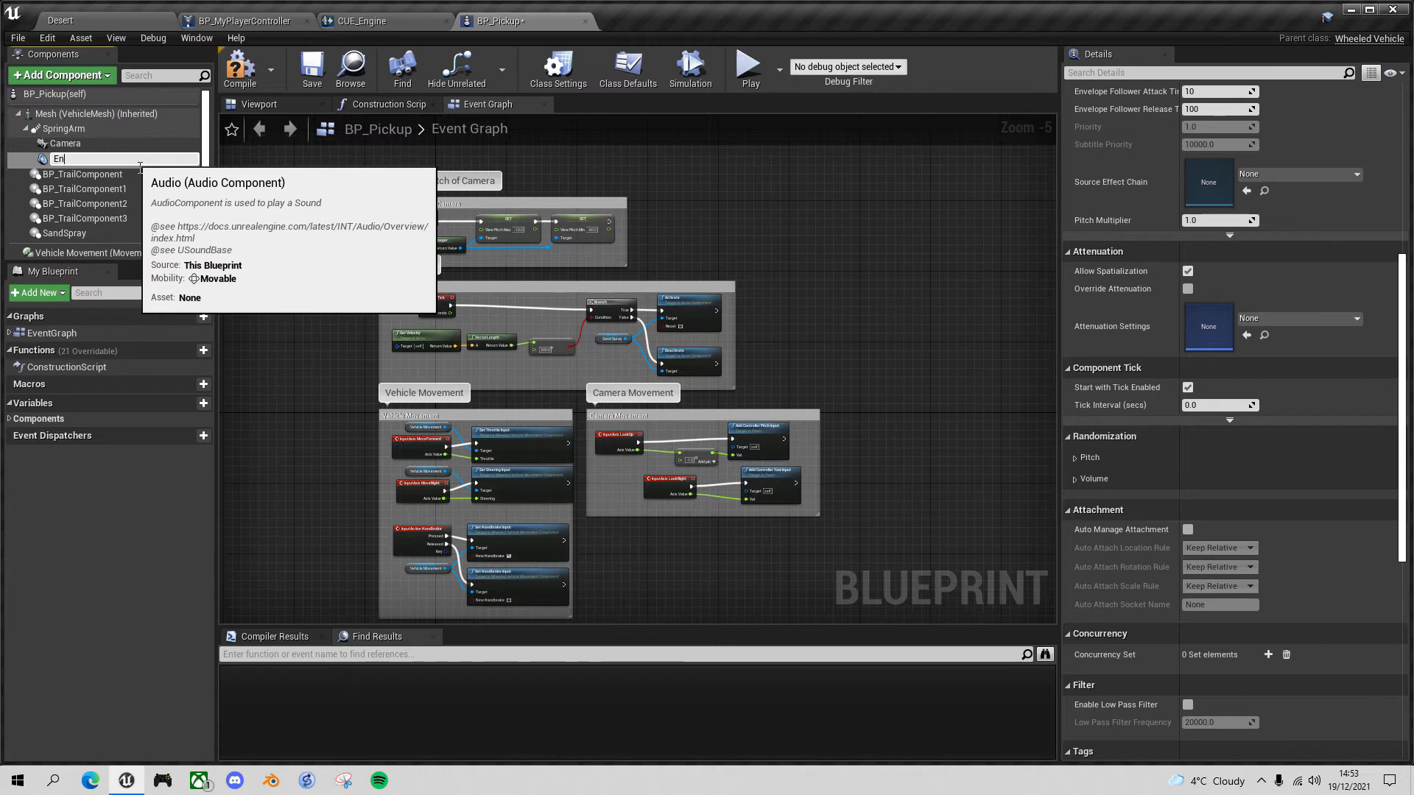
{"action": "type", "text": "eNois"}
{"action": "key", "text": "Return"}
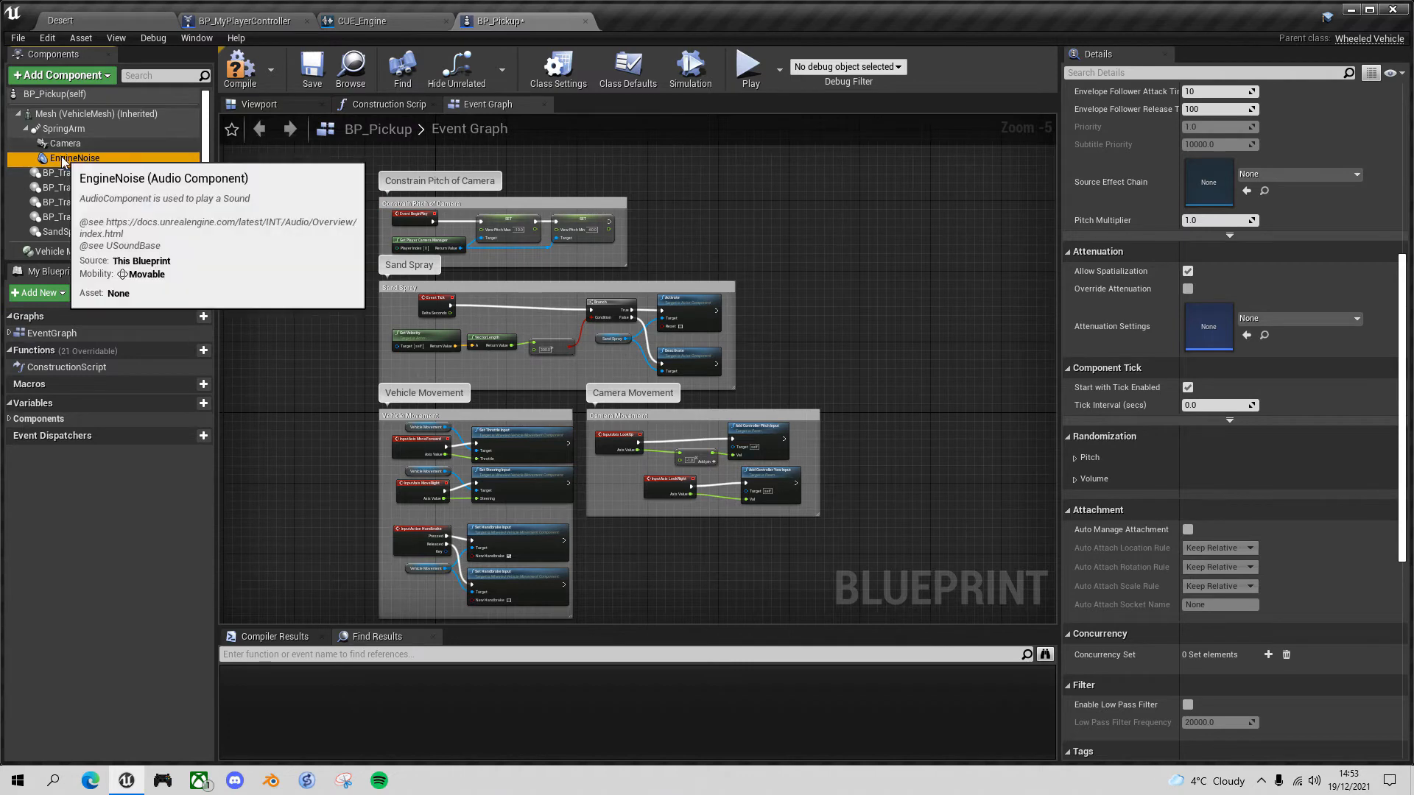
{"action": "left_click_drag", "start_coordinate": [65, 157], "coordinate": [56, 122]}
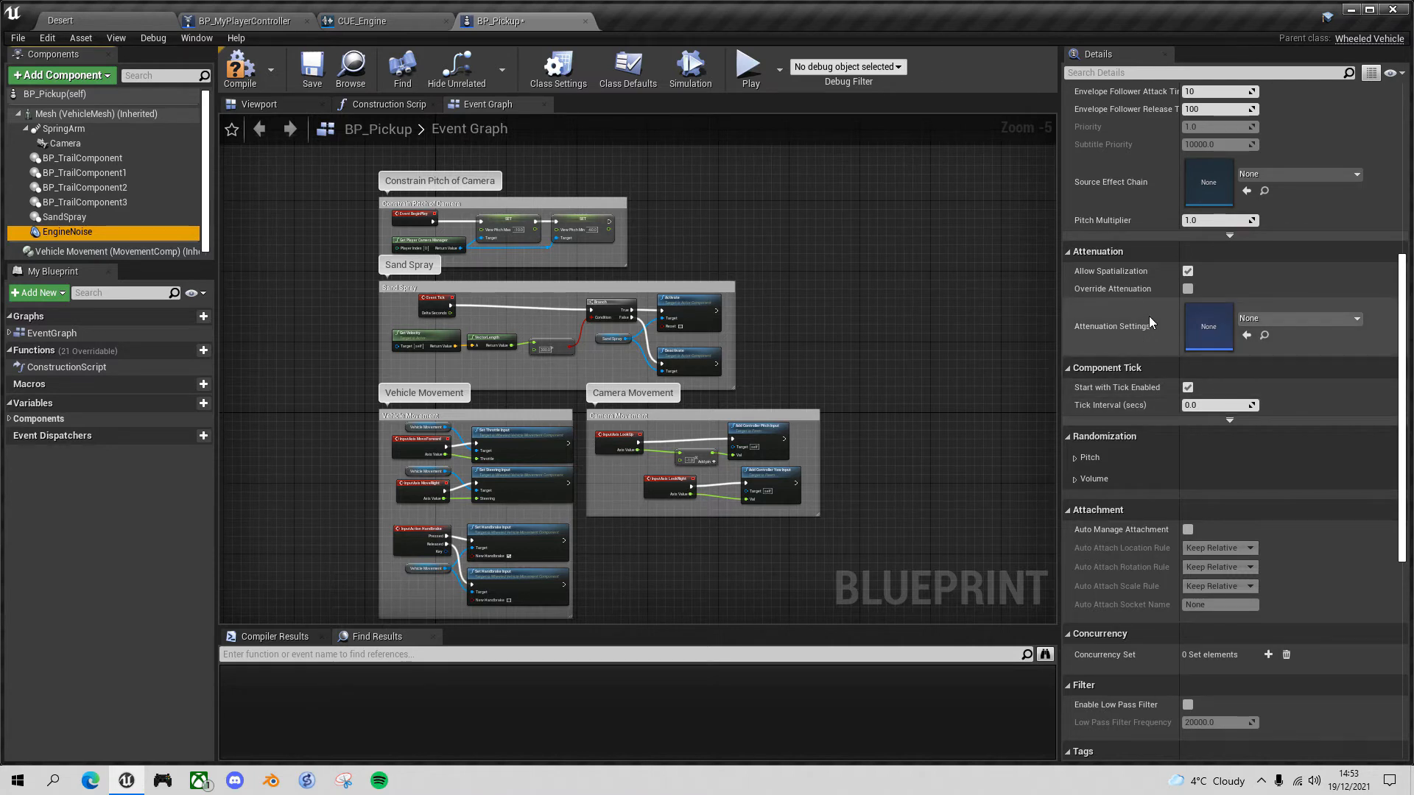
- Set the EngineNoise component's sound to CUE_Engine, and compile and save BP_Pickup
{"action": "scroll", "coordinate": [1142, 339], "scroll_direction": "up", "scroll_amount": 8}
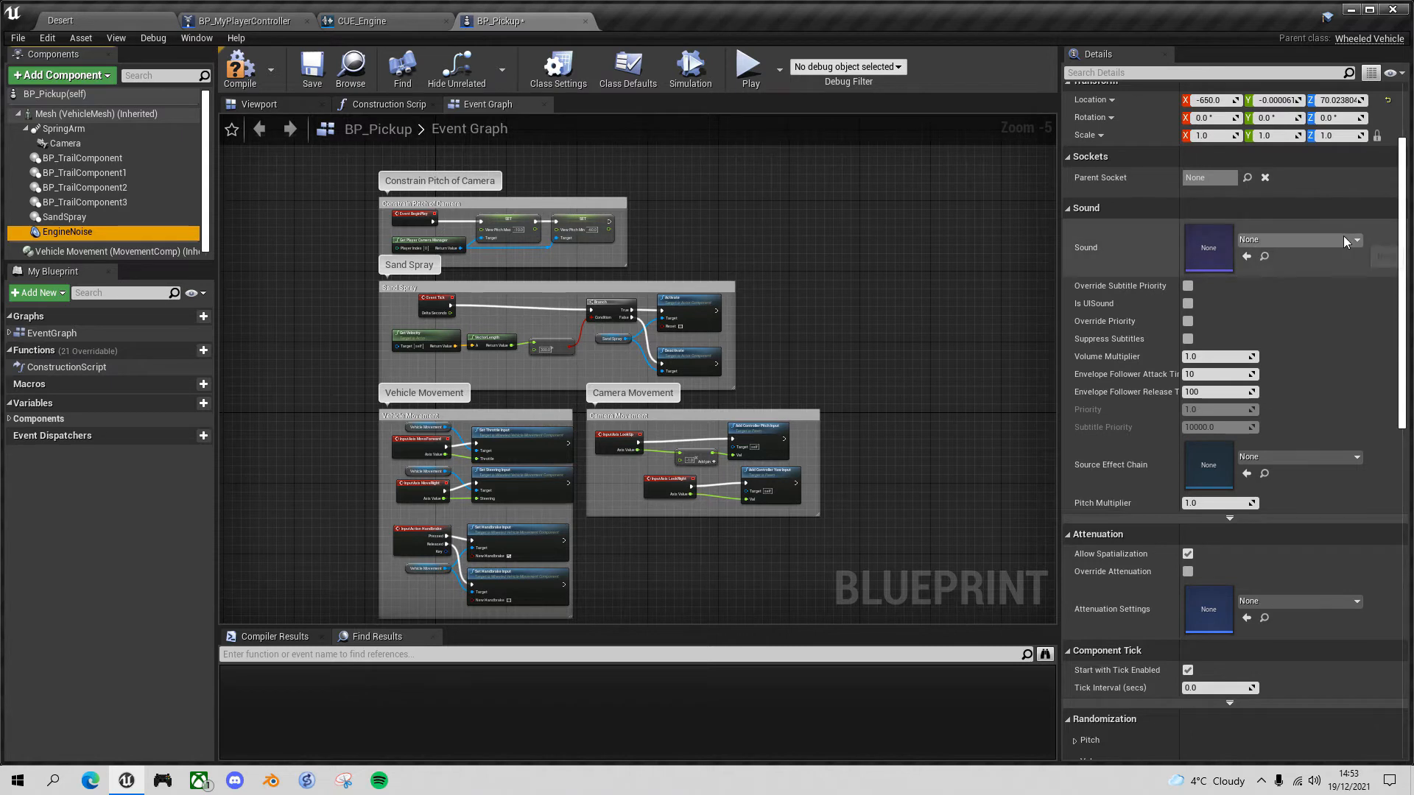
{"action": "left_click", "coordinate": [1357, 241]}
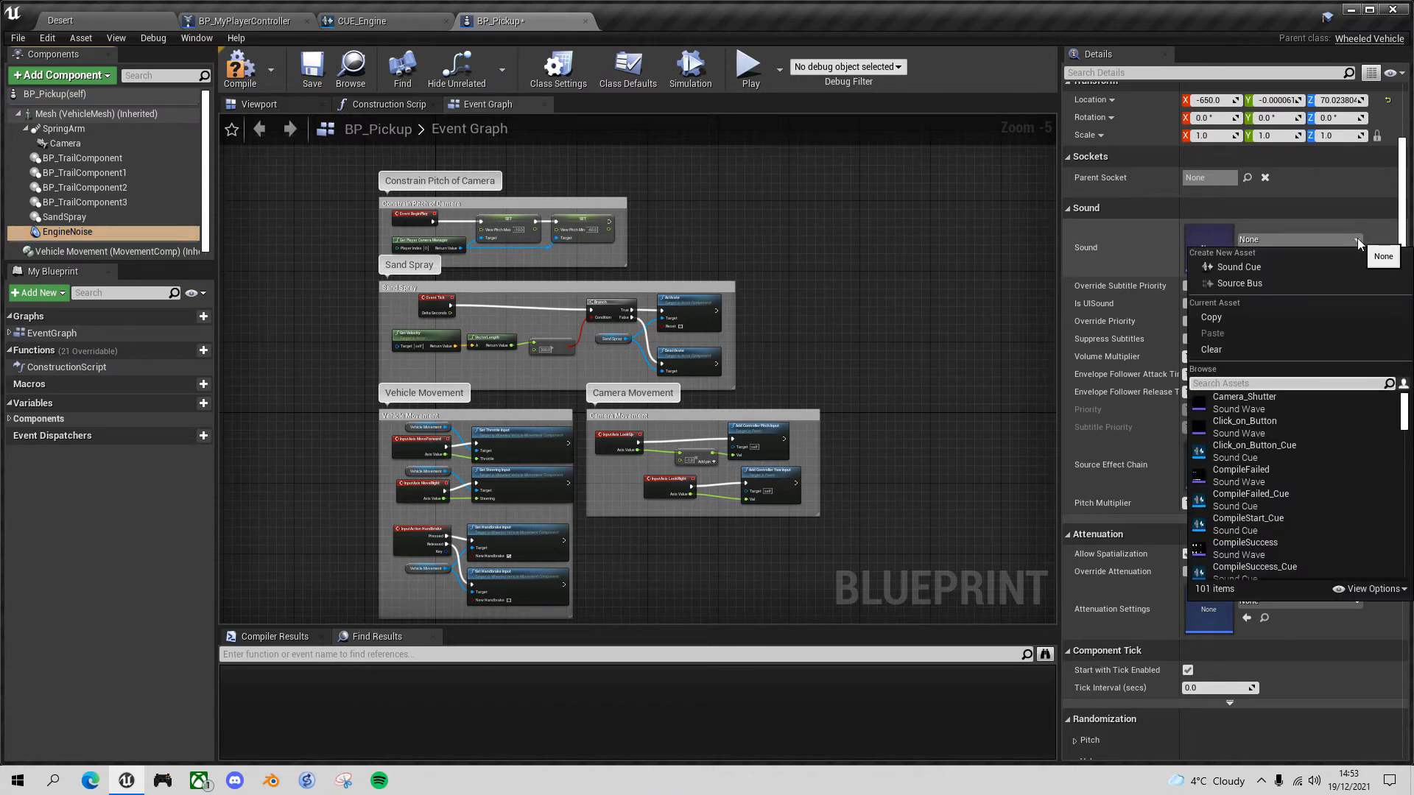
{"action": "type", "text": "cue"}
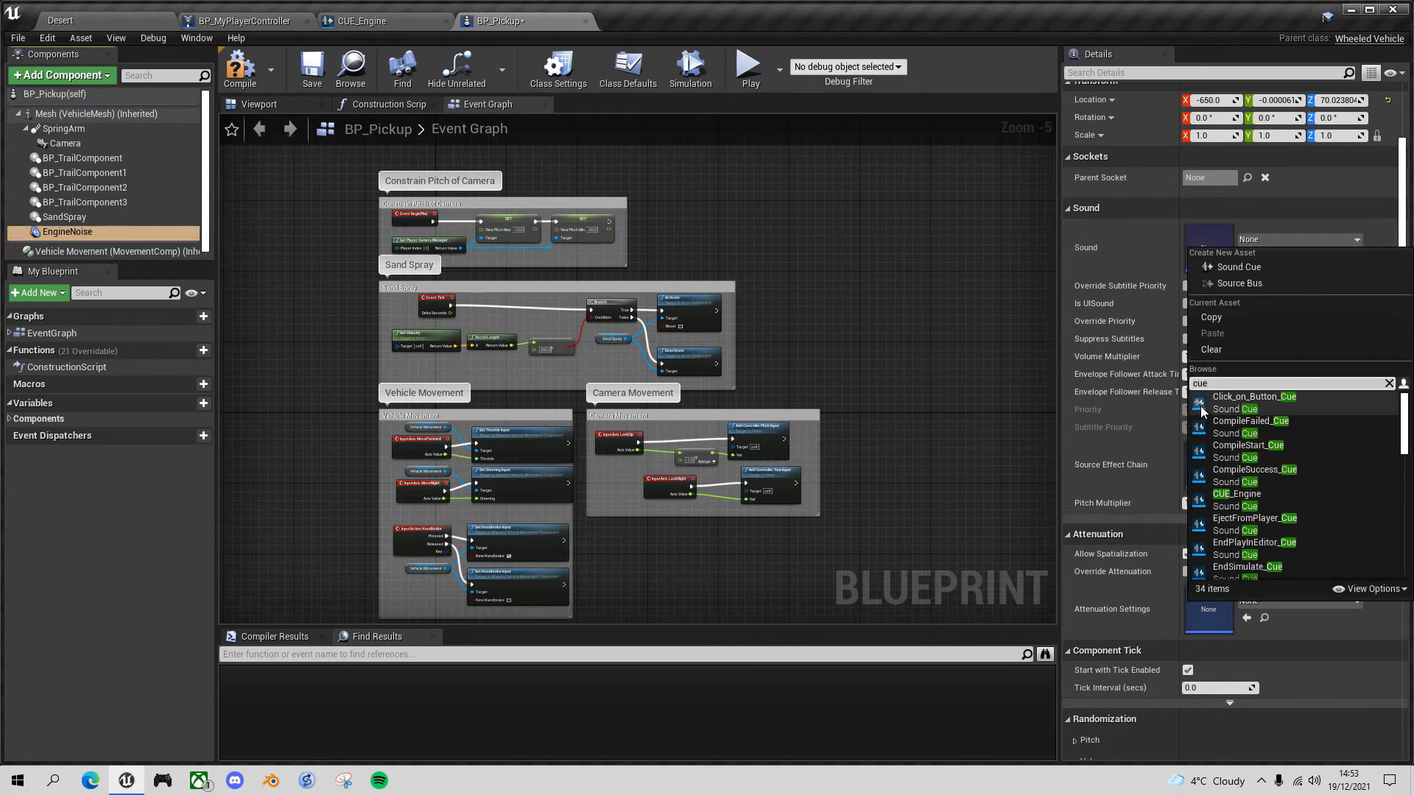
{"action": "left_click", "coordinate": [1240, 494]}
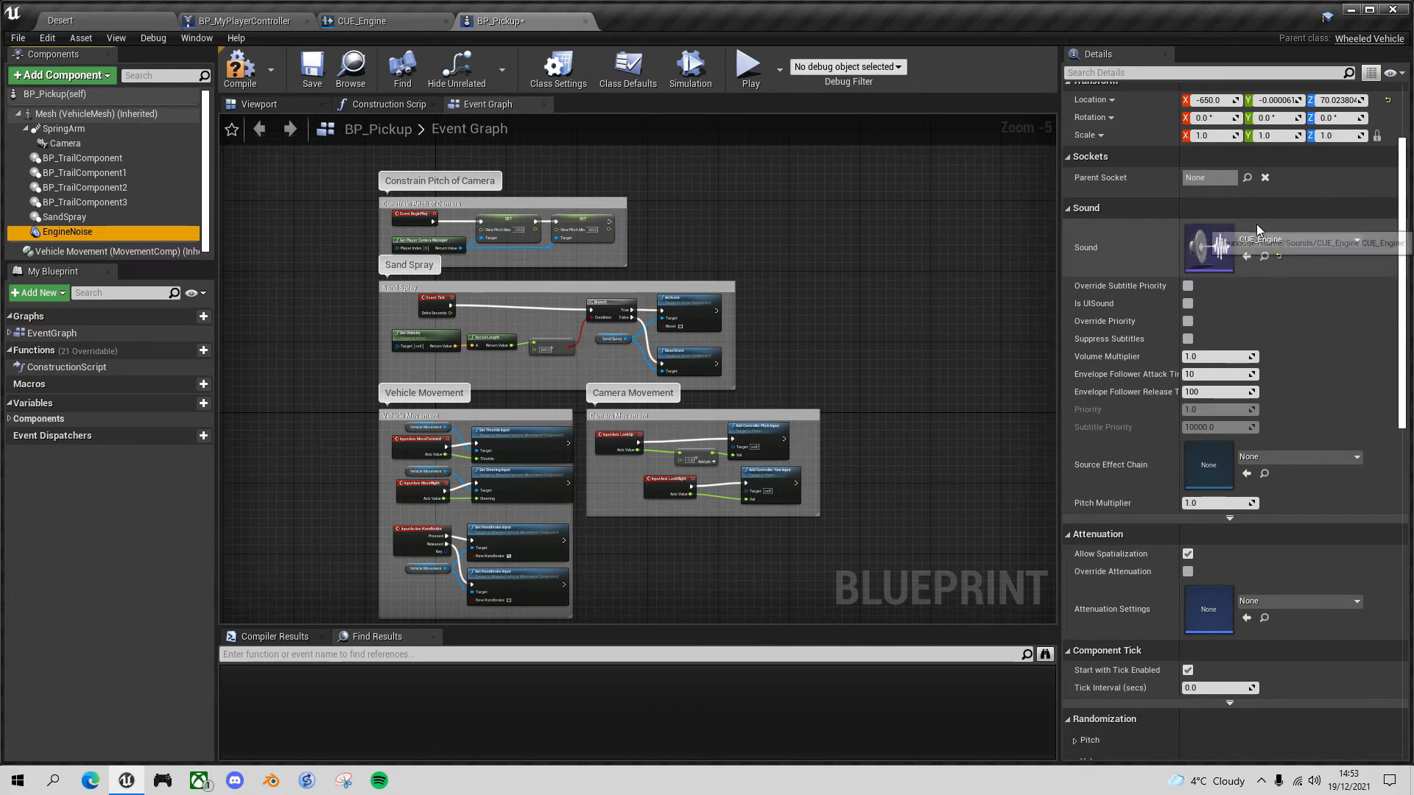
{"action": "left_click", "coordinate": [240, 67]}
{"action": "left_click", "coordinate": [312, 68]}
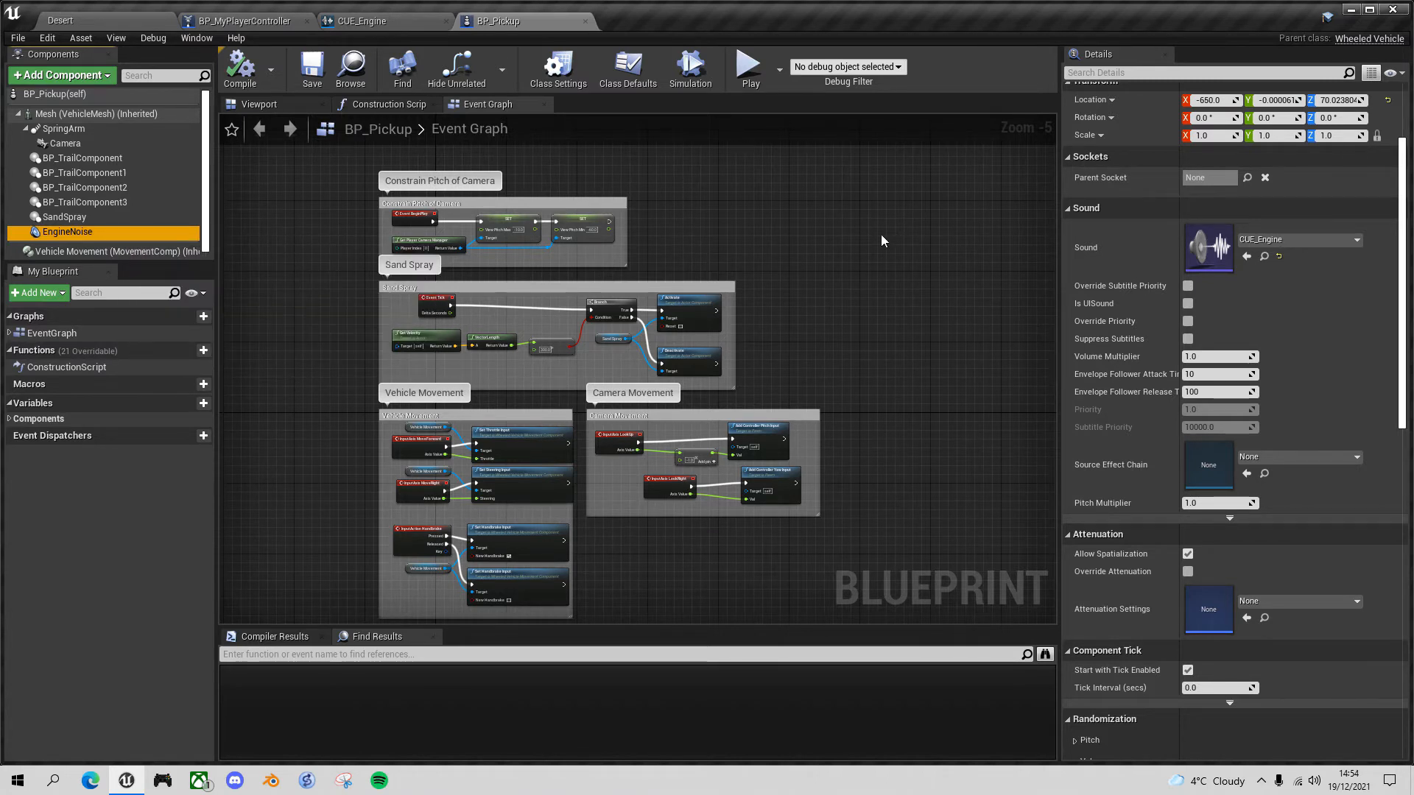
- Play-test the level and drive the truck around to hear the engine sound, and end the session
{"action": "key", "text": "alt+p"}
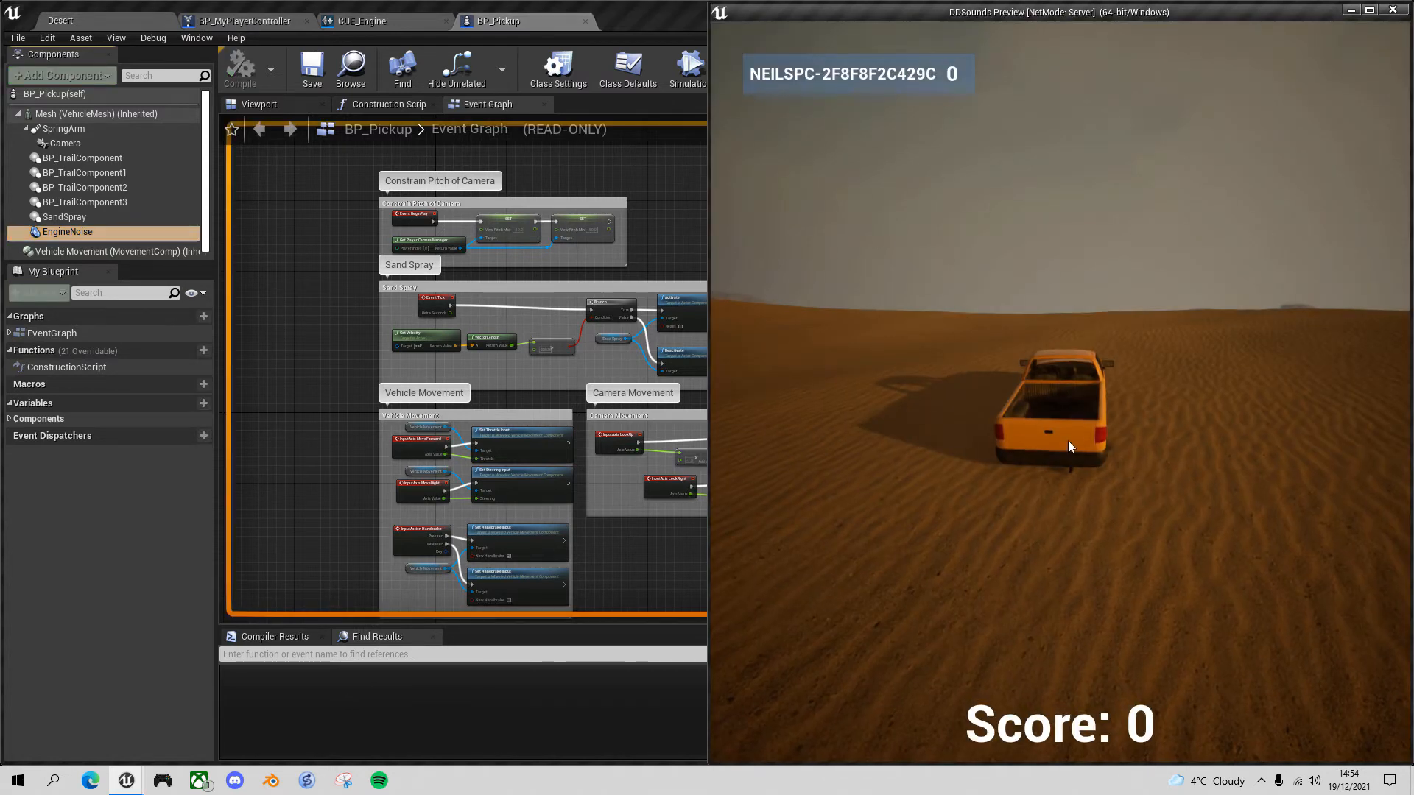
{"action": "left_click", "coordinate": [1137, 422]}
{"action": "key", "text": "w"}
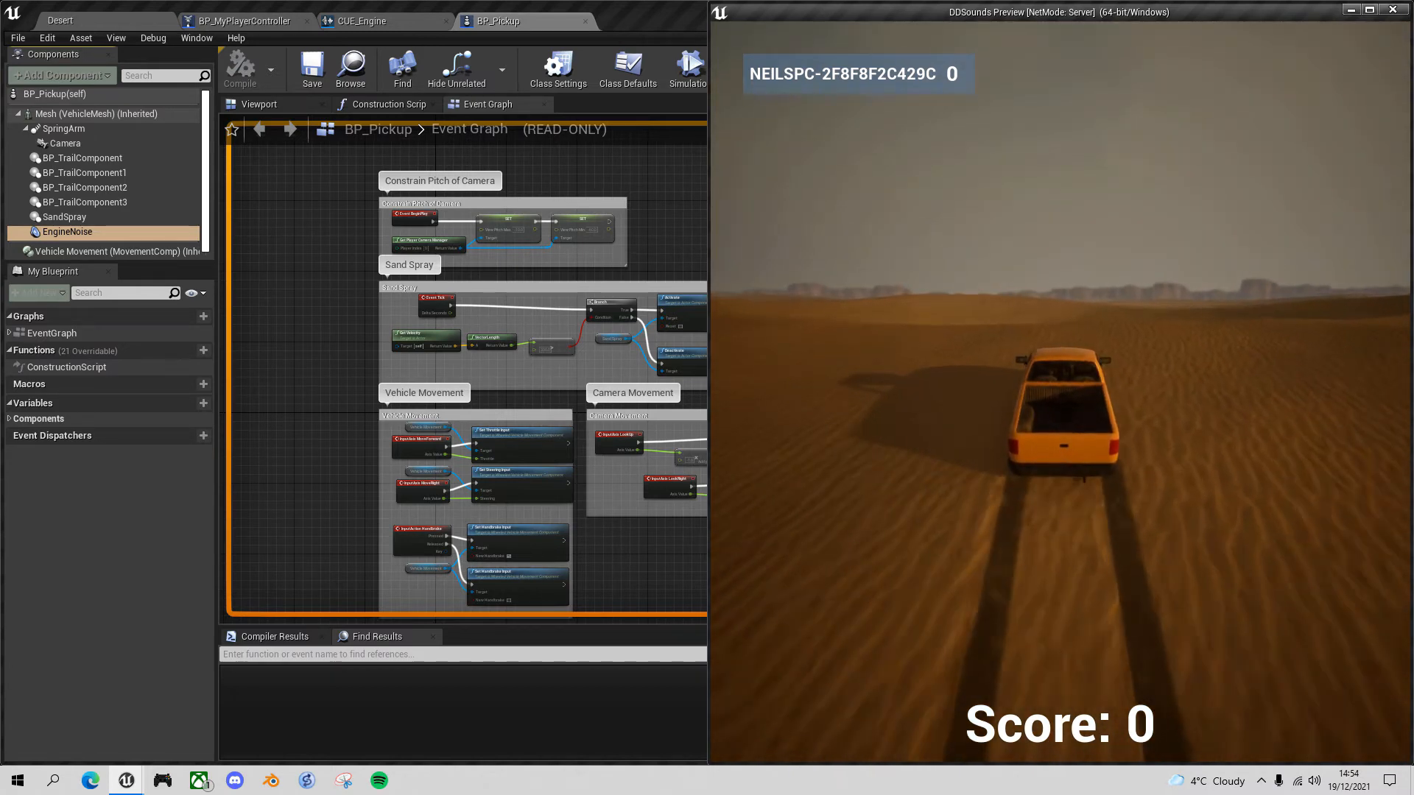
{"action": "key", "text": "a"}
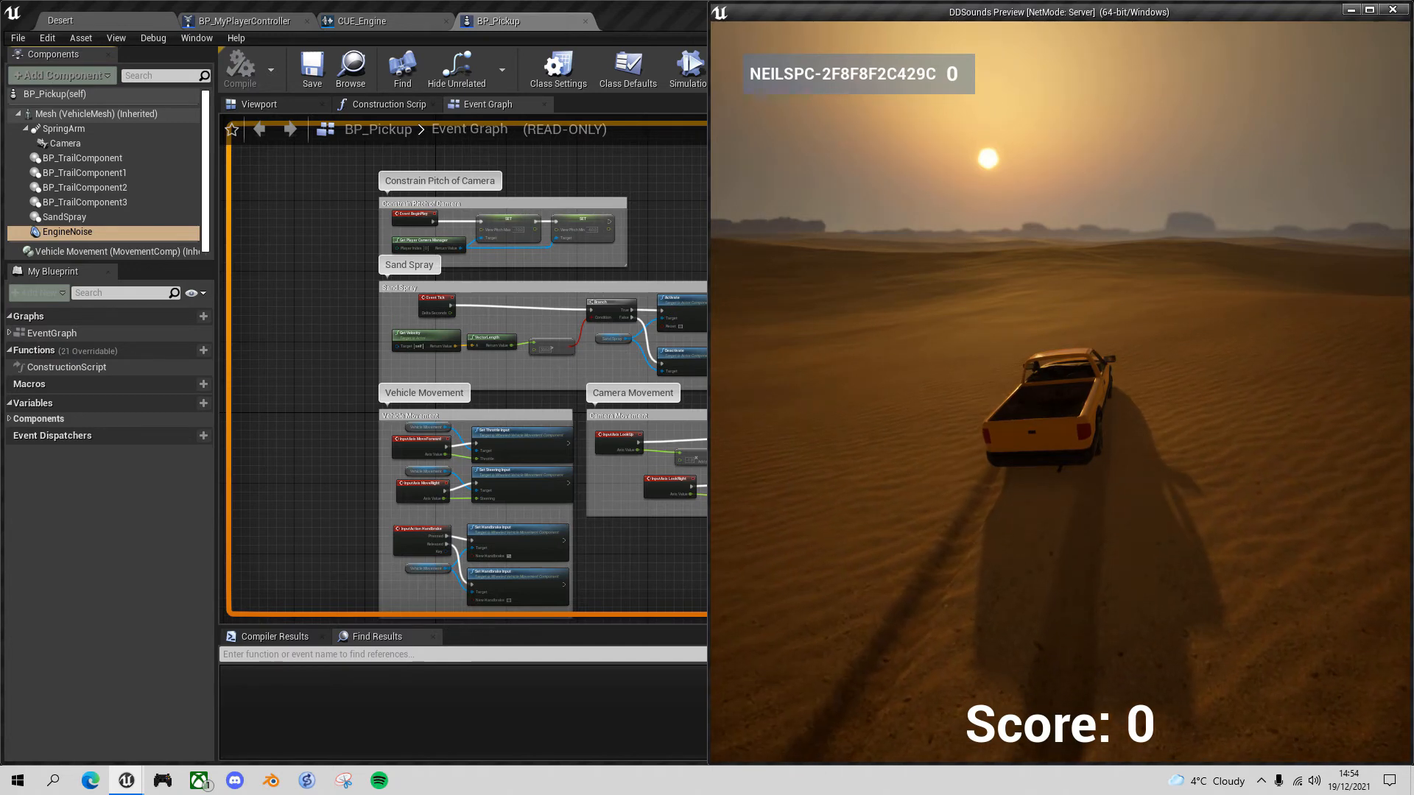
{"action": "key", "text": "Escape"}
- In CUE_Engine, insert a Crossfade by Param node between the Engine_Start wave player and the Output node
{"action": "left_click", "coordinate": [390, 19]}
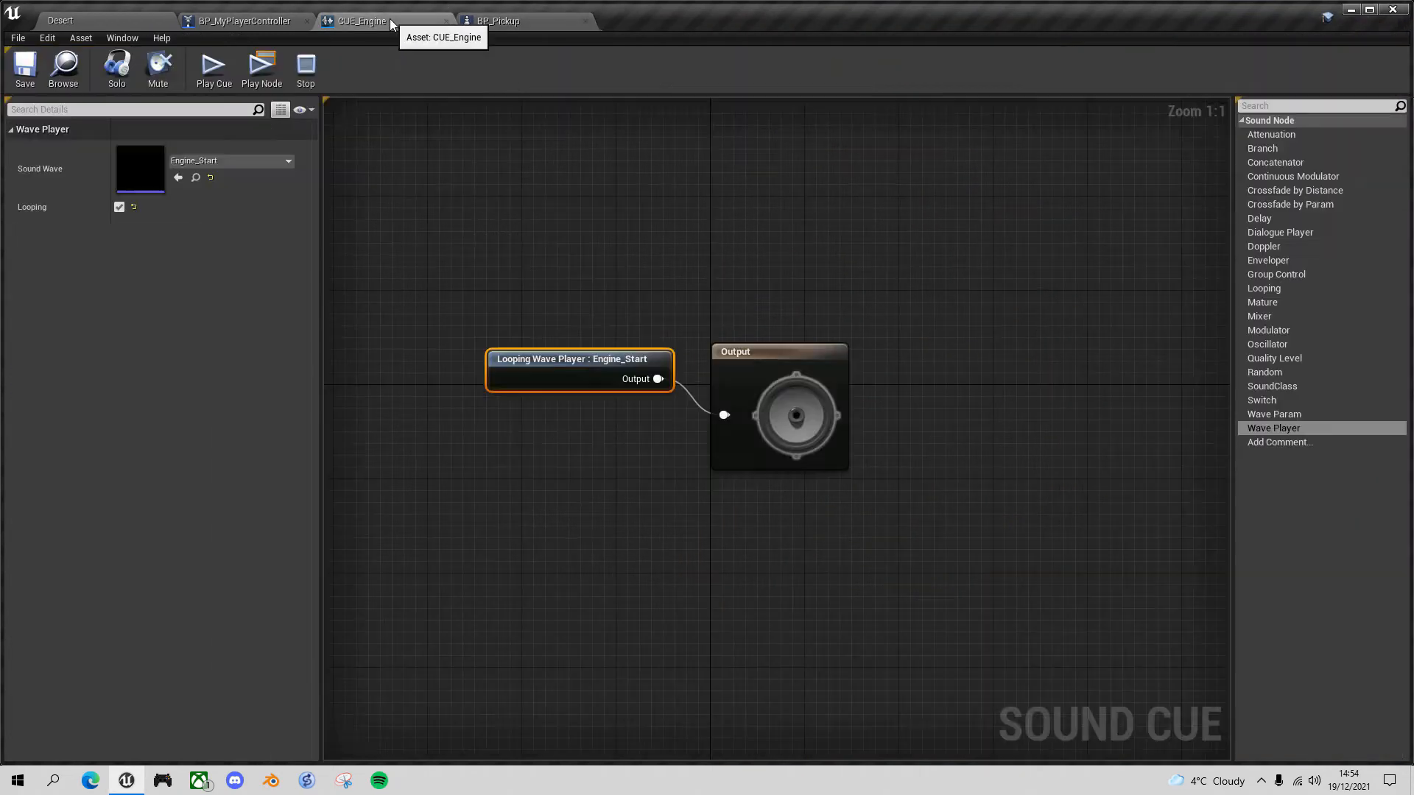
{"action": "right_click_drag", "start_coordinate": [884, 287], "coordinate": [783, 186]}
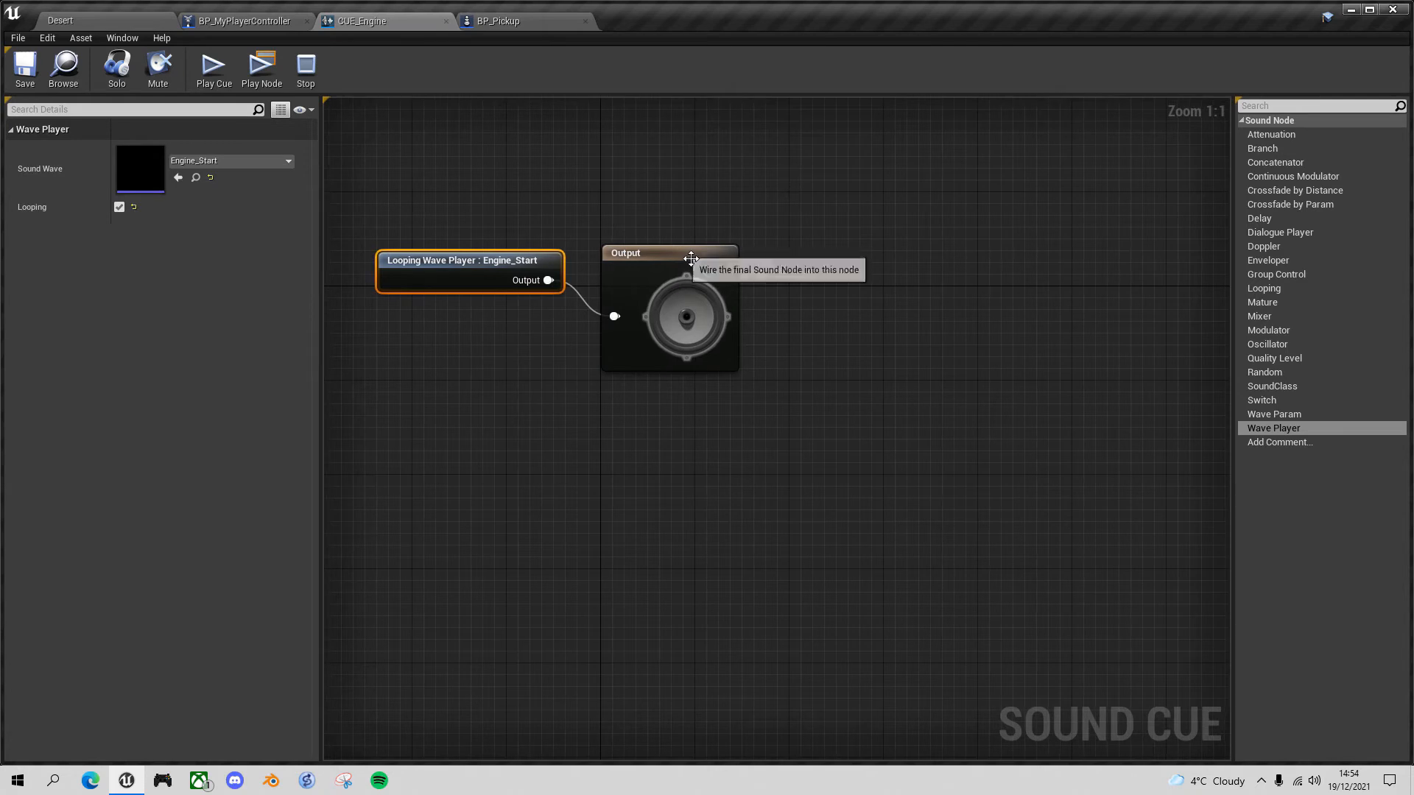
{"action": "left_click_drag", "start_coordinate": [691, 258], "coordinate": [916, 253]}
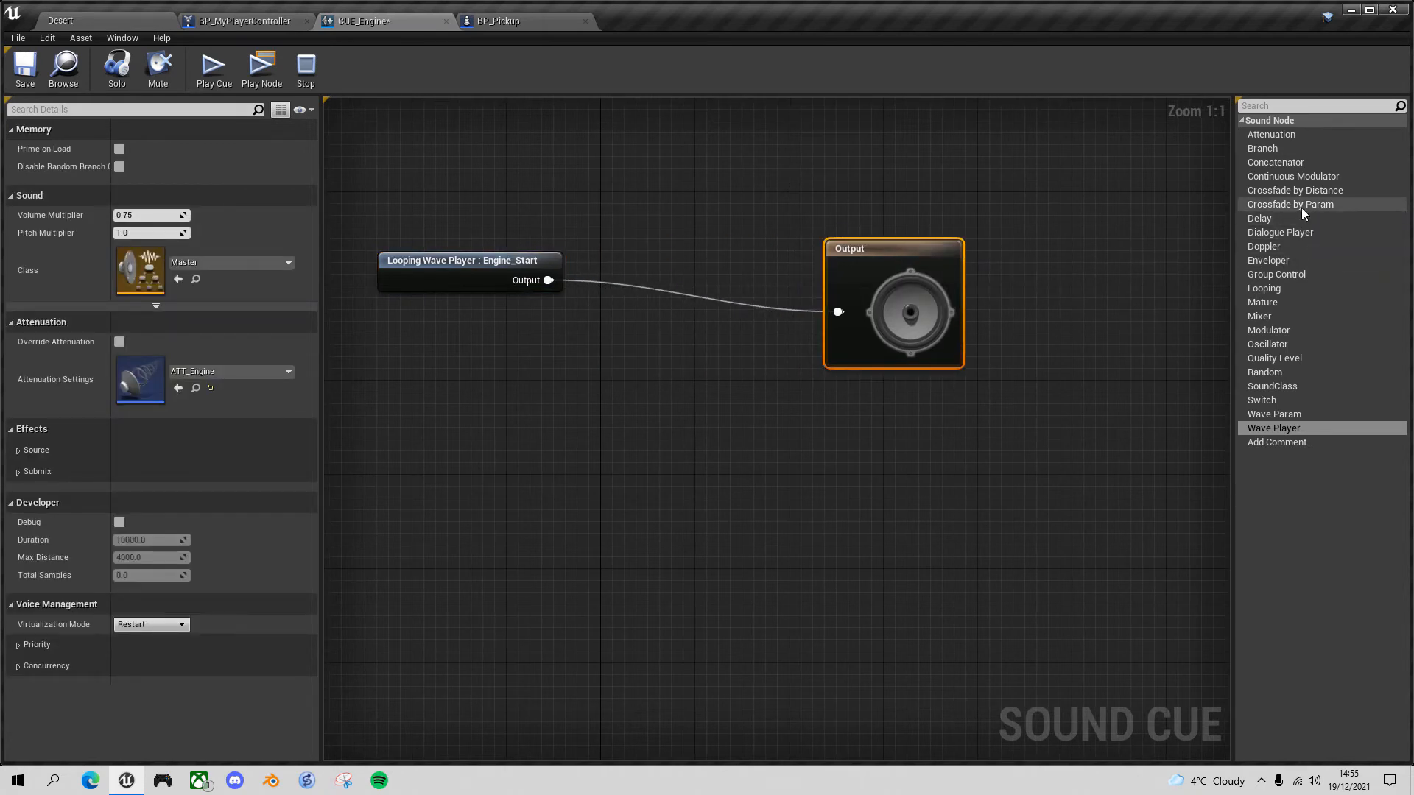
{"action": "left_click_drag", "start_coordinate": [1301, 208], "coordinate": [585, 343]}
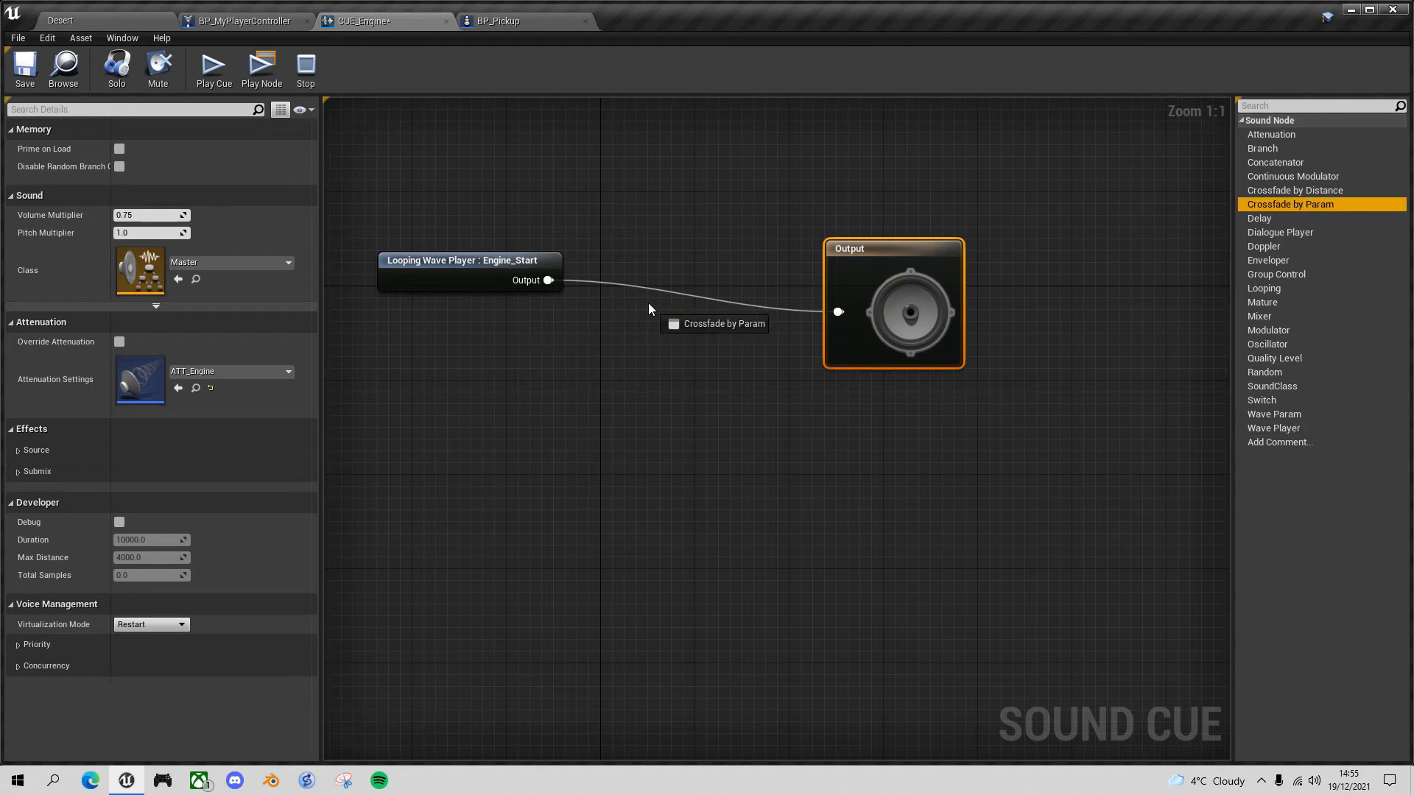
{"action": "left_click_drag", "start_coordinate": [649, 304], "coordinate": [656, 311]}
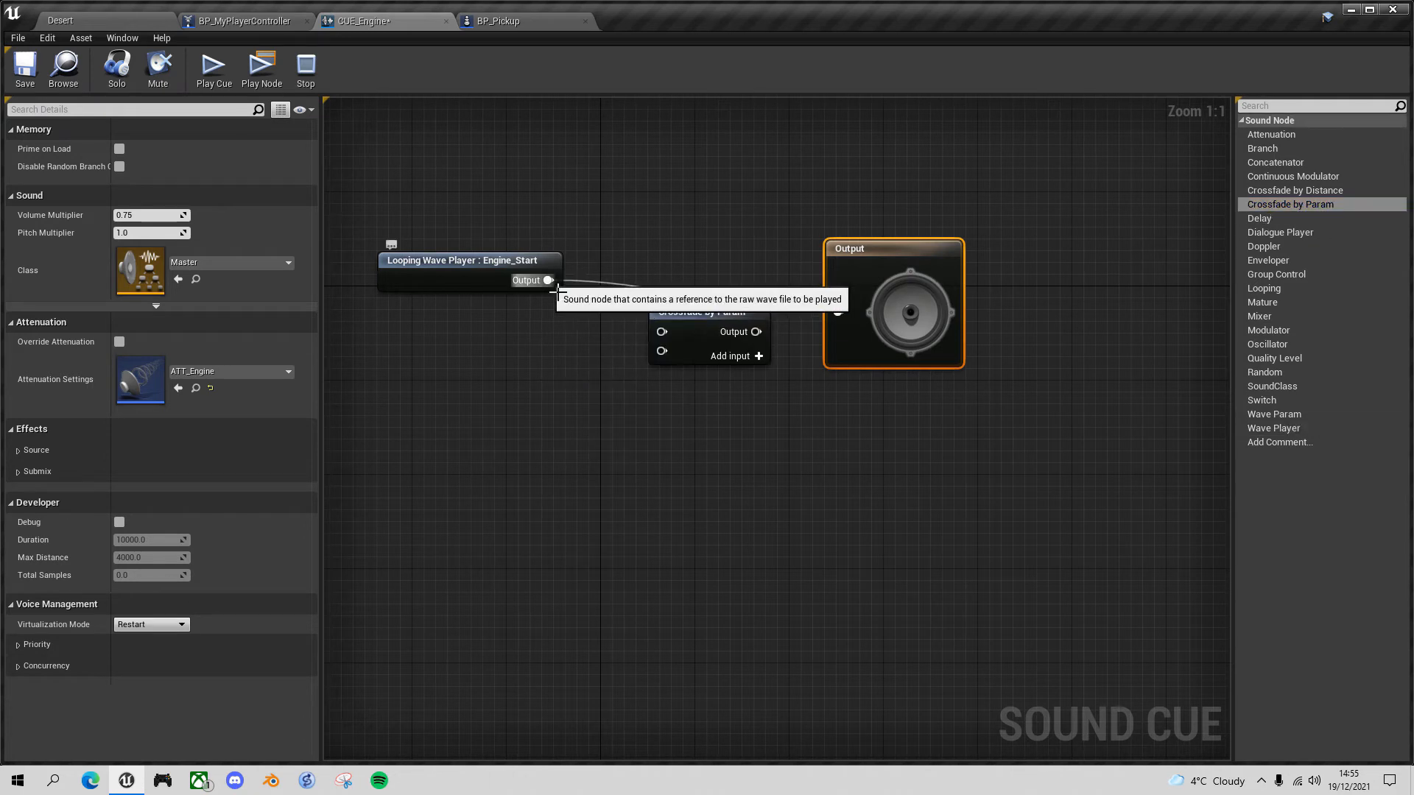
{"action": "left_click_drag", "start_coordinate": [549, 280], "coordinate": [663, 332]}
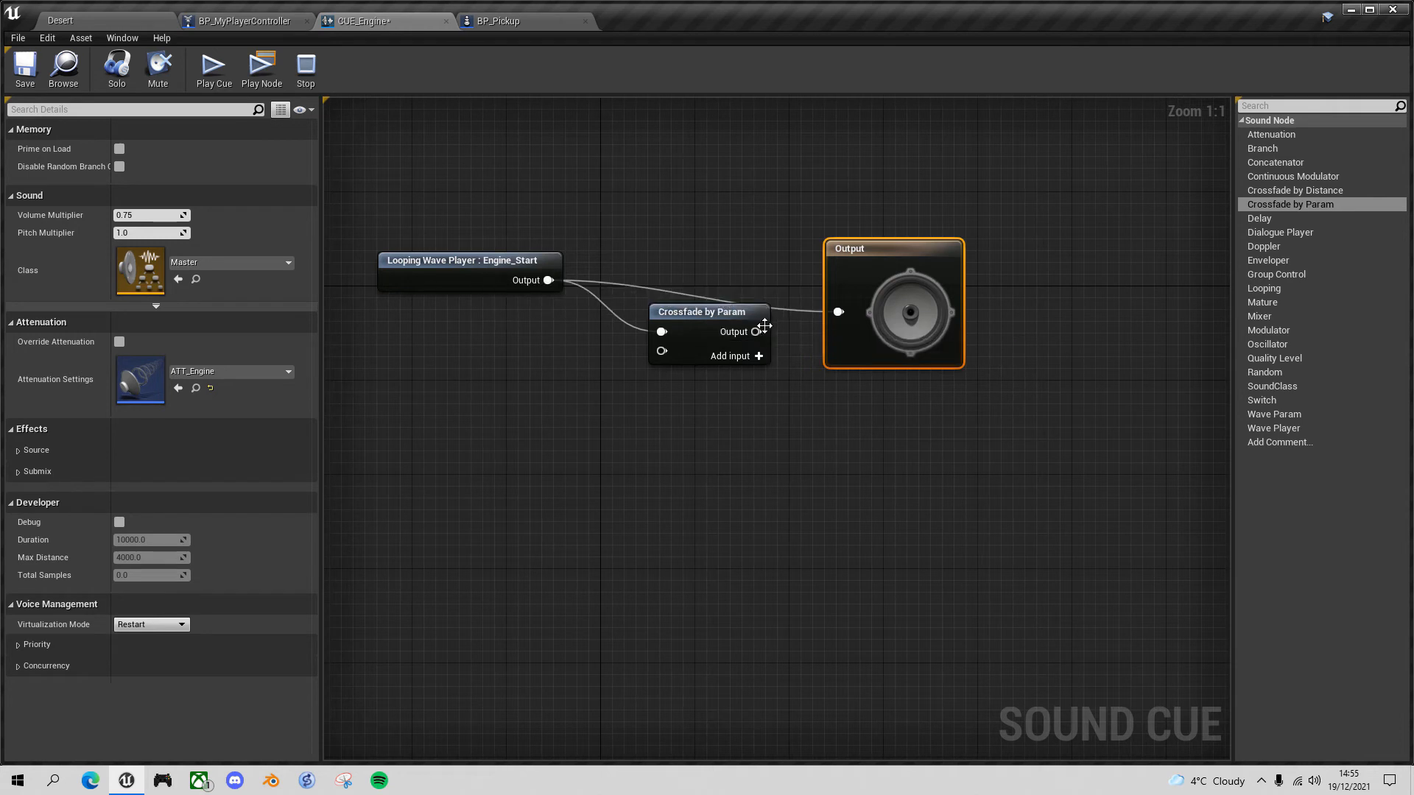
{"action": "left_click_drag", "start_coordinate": [757, 331], "coordinate": [839, 311]}
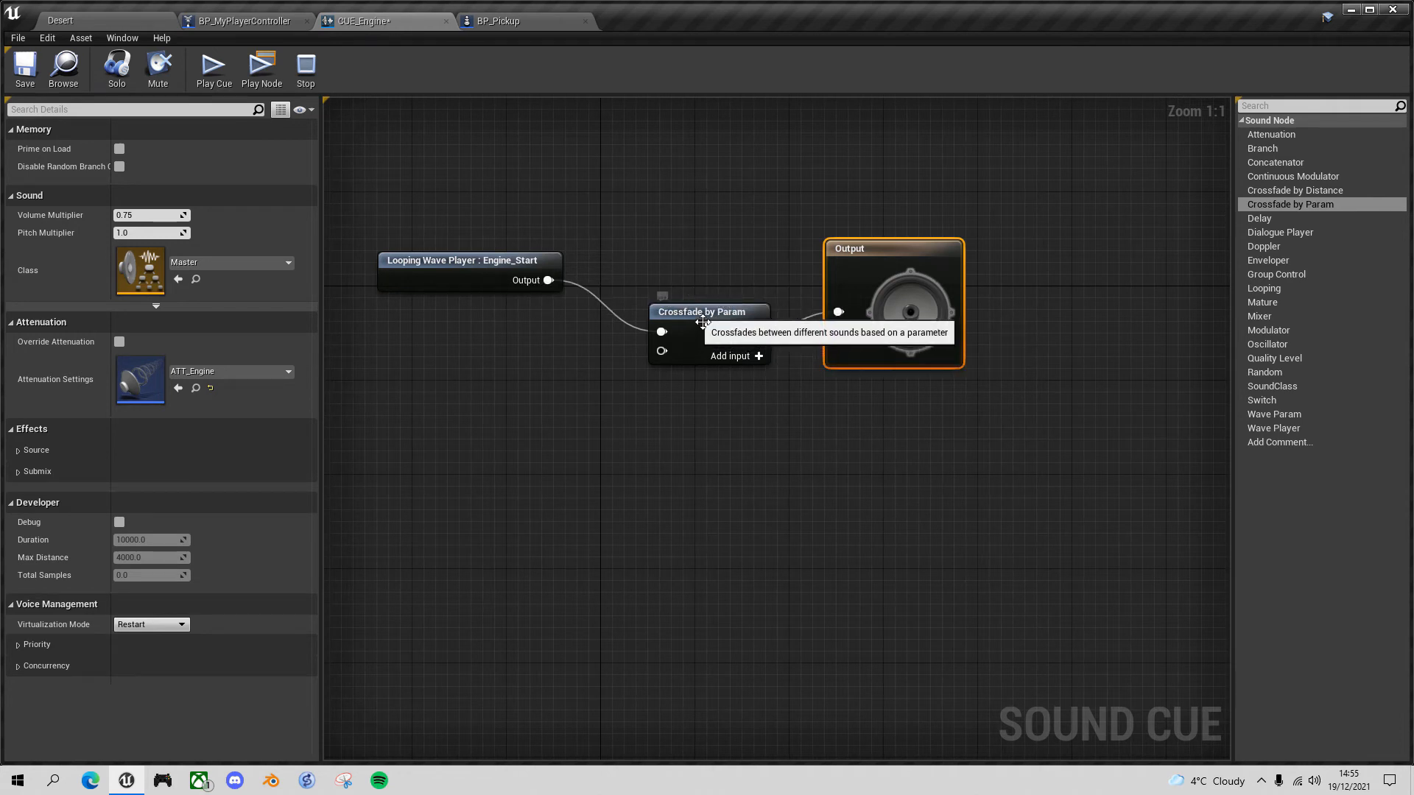
{"action": "left_click_drag", "start_coordinate": [702, 321], "coordinate": [683, 277]}
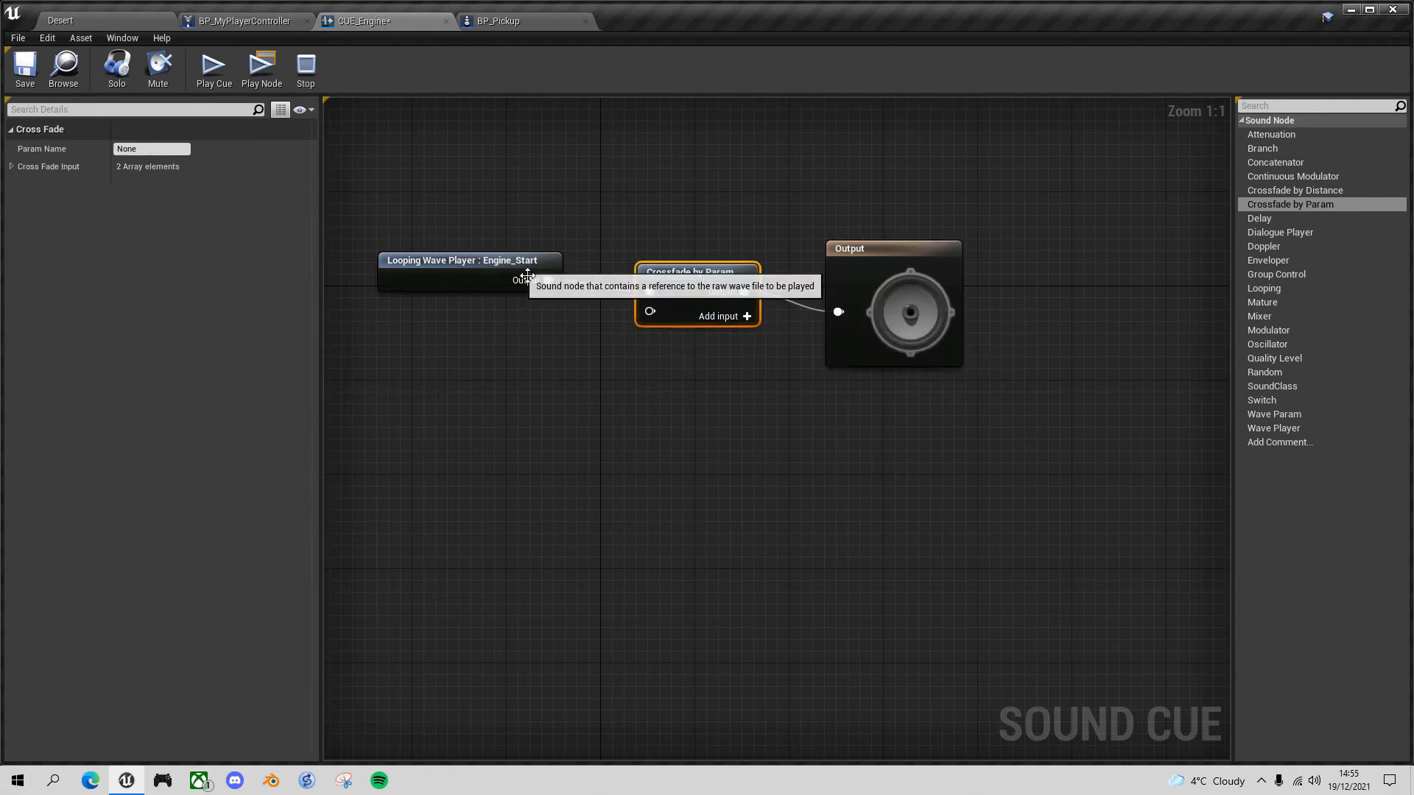
{"action": "left_click_drag", "start_coordinate": [548, 280], "coordinate": [650, 292]}
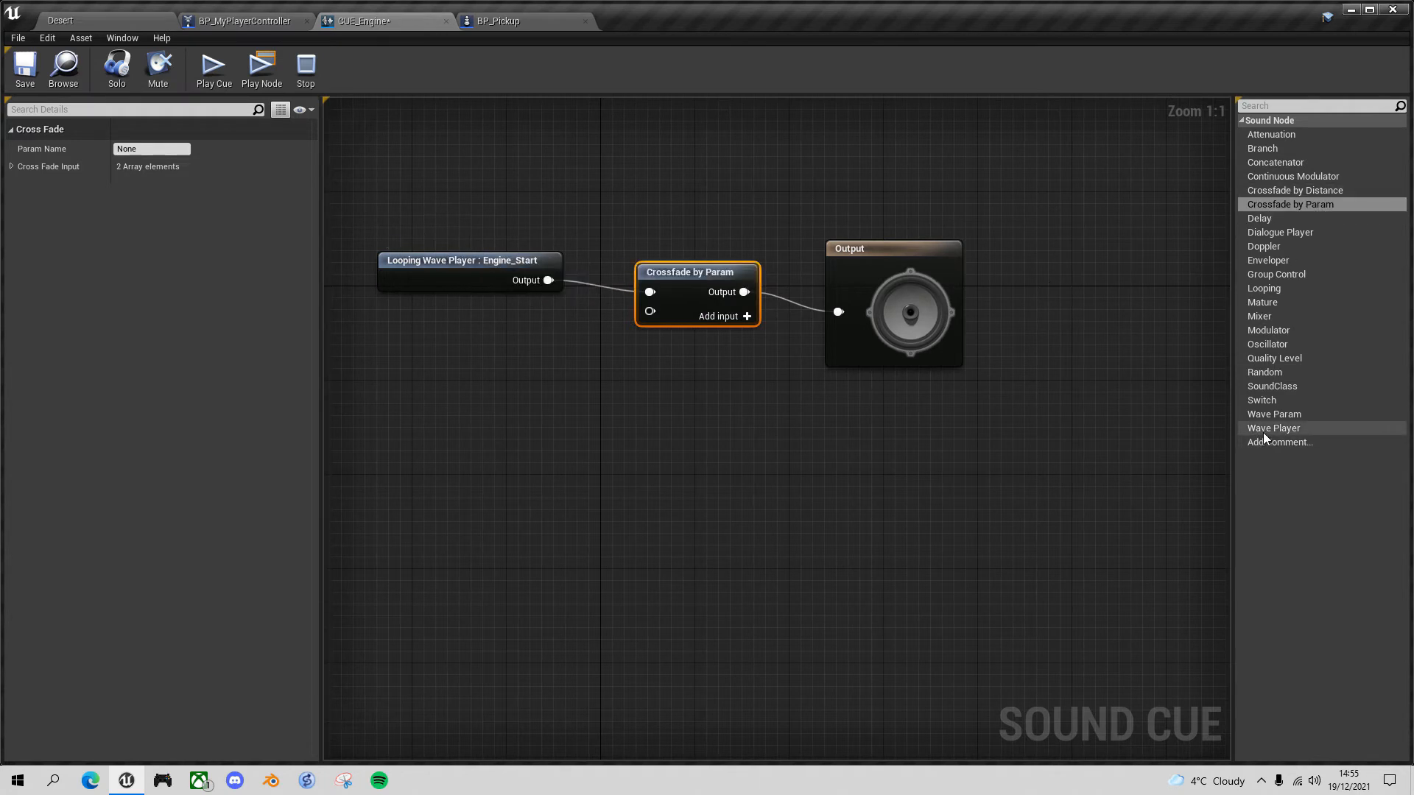
- Duplicate the Engine_Start wave player, wire the copy into the crossfade's second input, and set its sound wave to Engine_Loop
{"action": "left_click", "coordinate": [528, 272]}
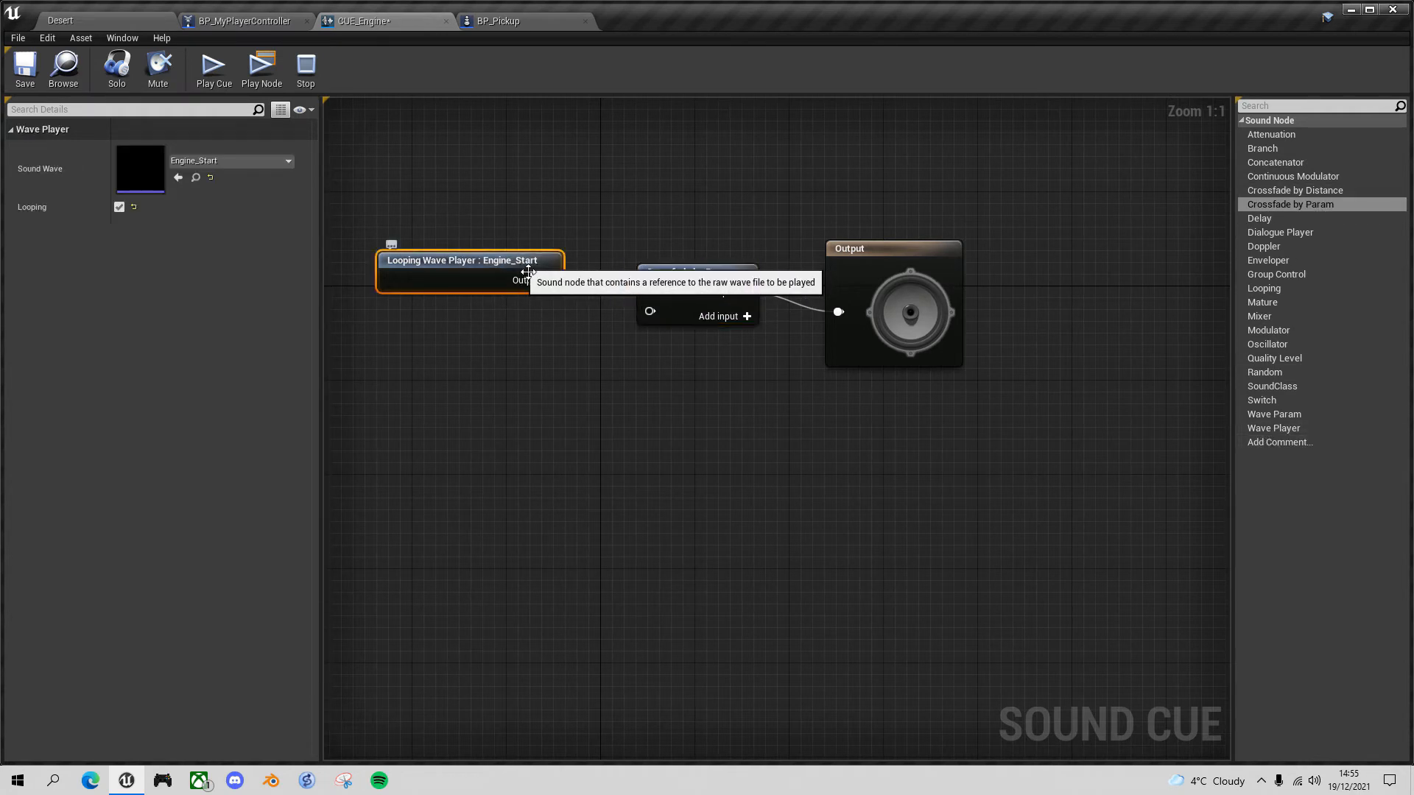
{"action": "key", "text": "ctrl+v"}
{"action": "left_click_drag", "start_coordinate": [642, 273], "coordinate": [651, 317]}
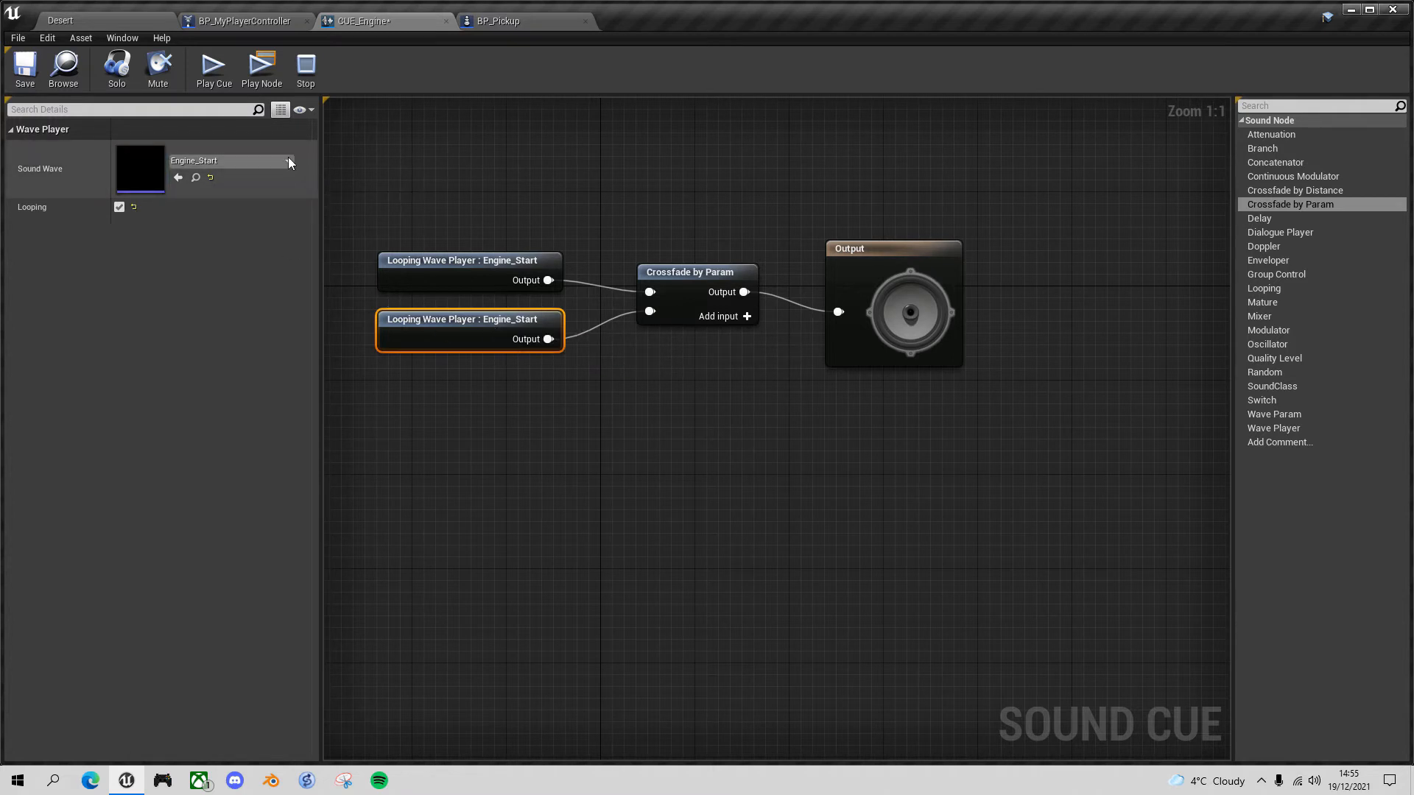
{"action": "left_click", "coordinate": [288, 159]}
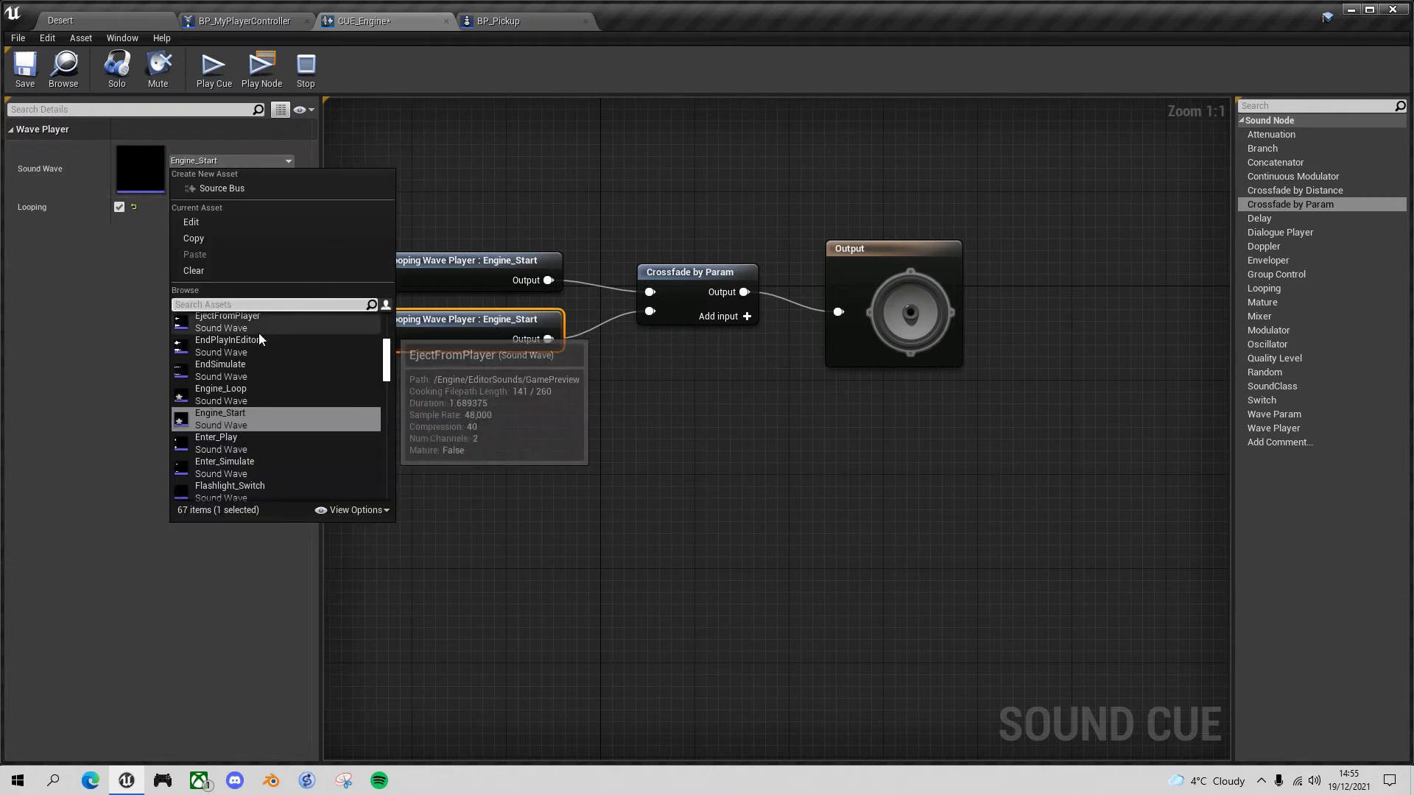
{"action": "left_click", "coordinate": [249, 395]}
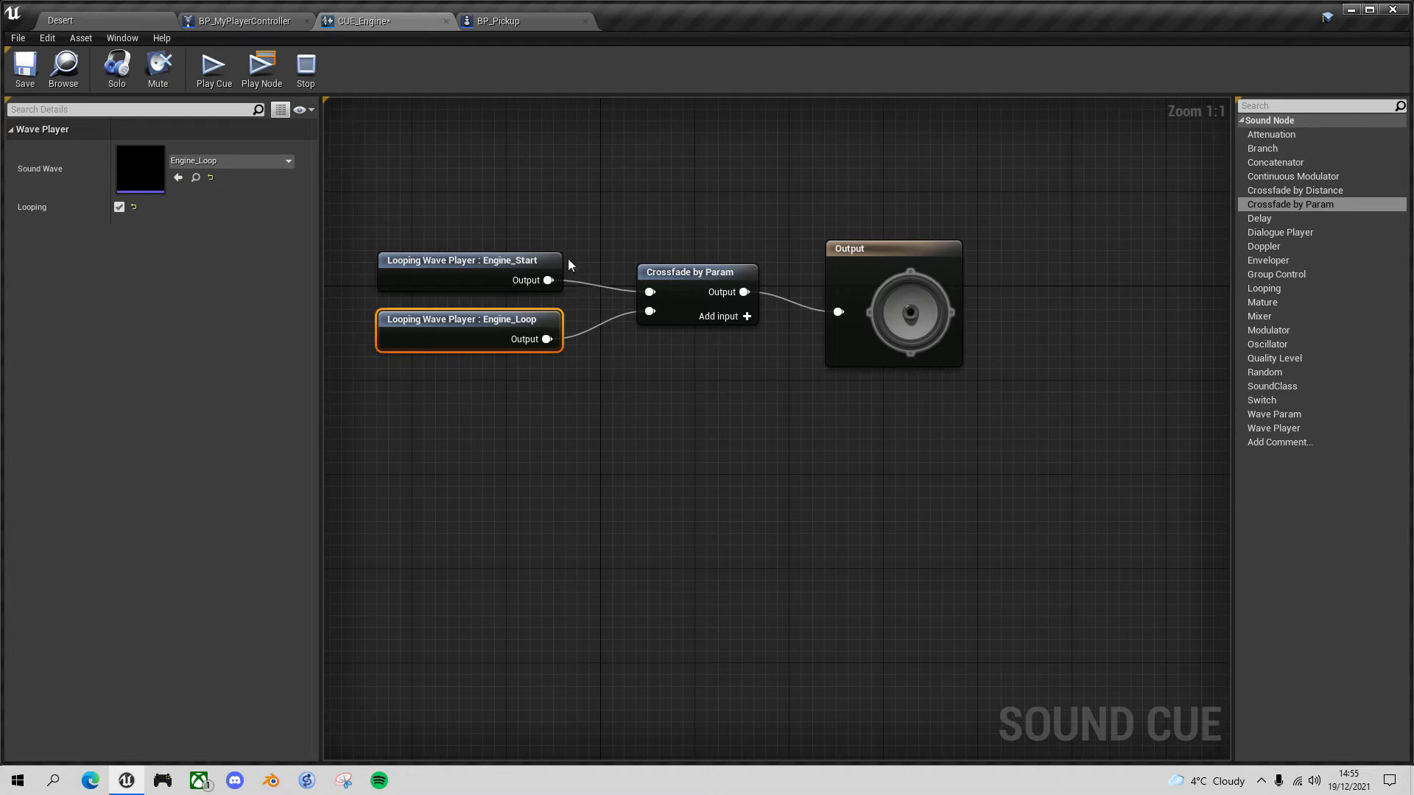
- Set the Crossfade by Param node's parameter name to Velocity and expand the settings of both crossfade inputs
{"action": "left_click", "coordinate": [712, 302]}
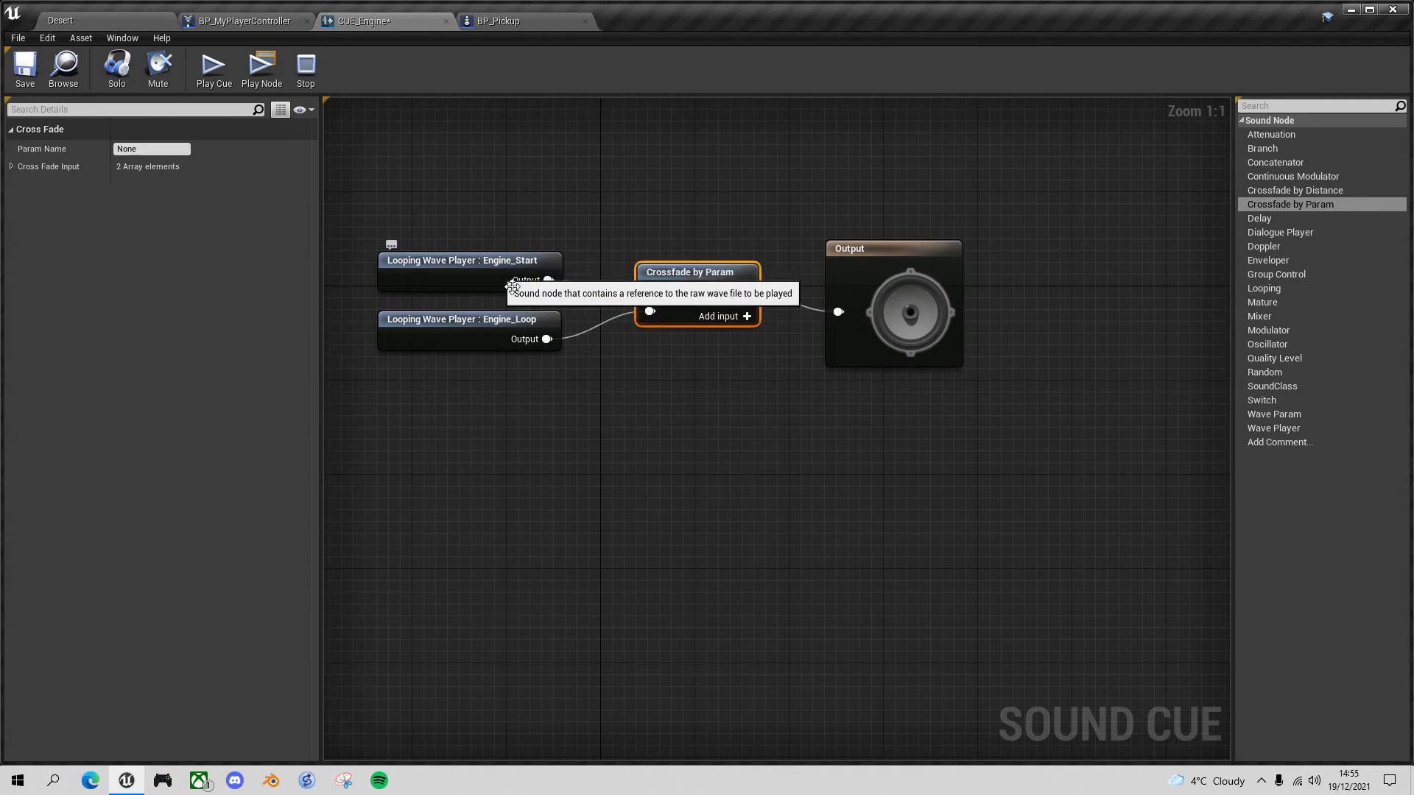
{"action": "left_click_drag", "start_coordinate": [548, 280], "coordinate": [649, 292]}
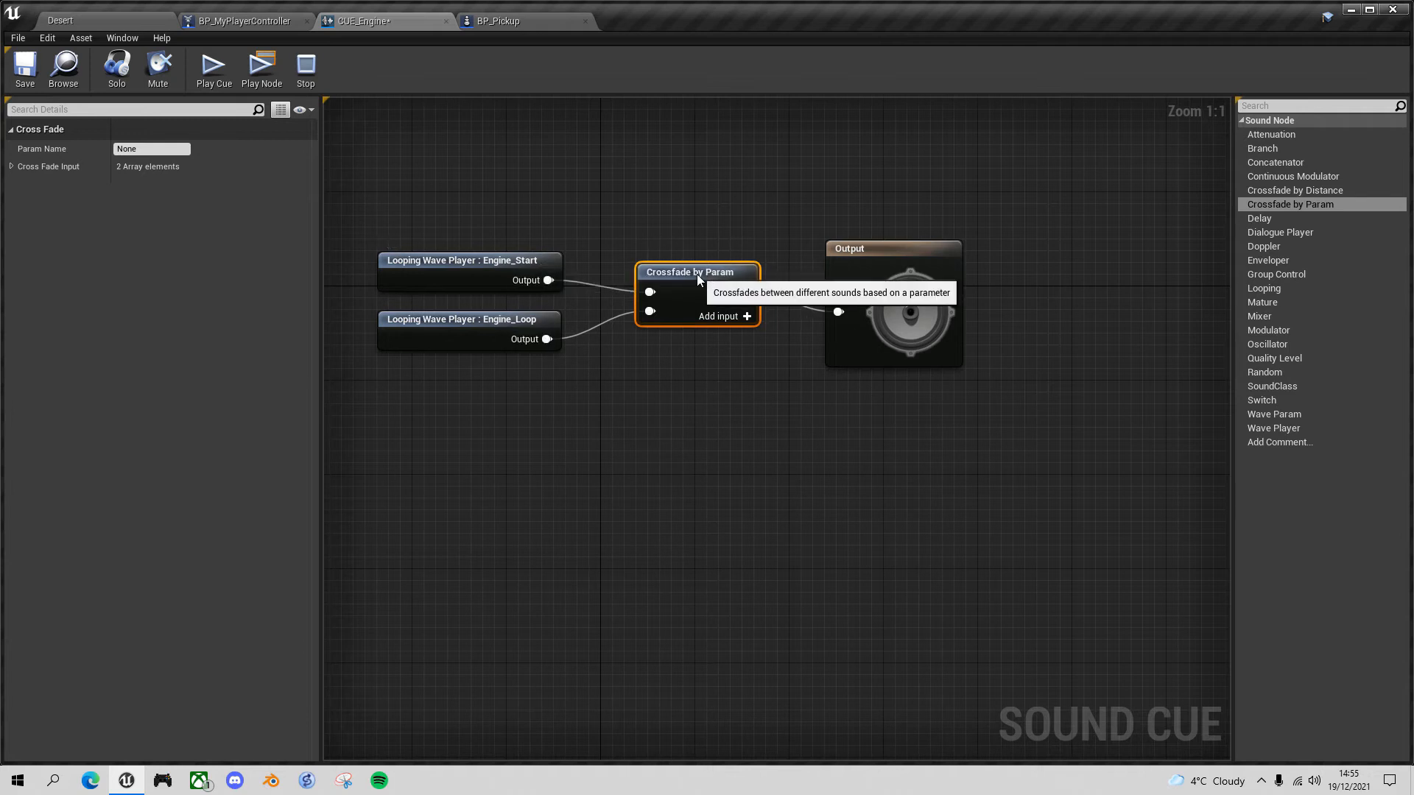
{"action": "left_click", "coordinate": [10, 166]}
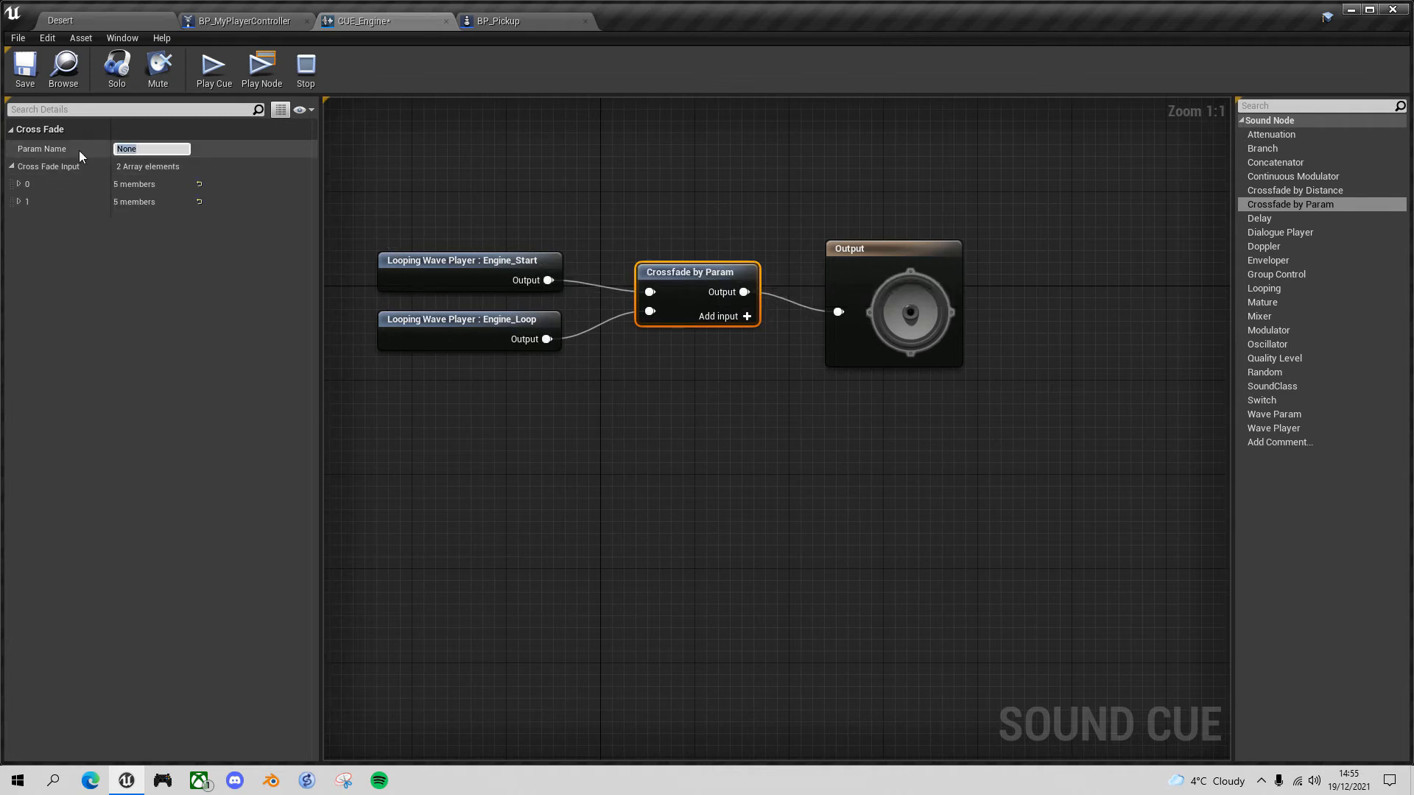
{"action": "type", "text": "Velocity"}
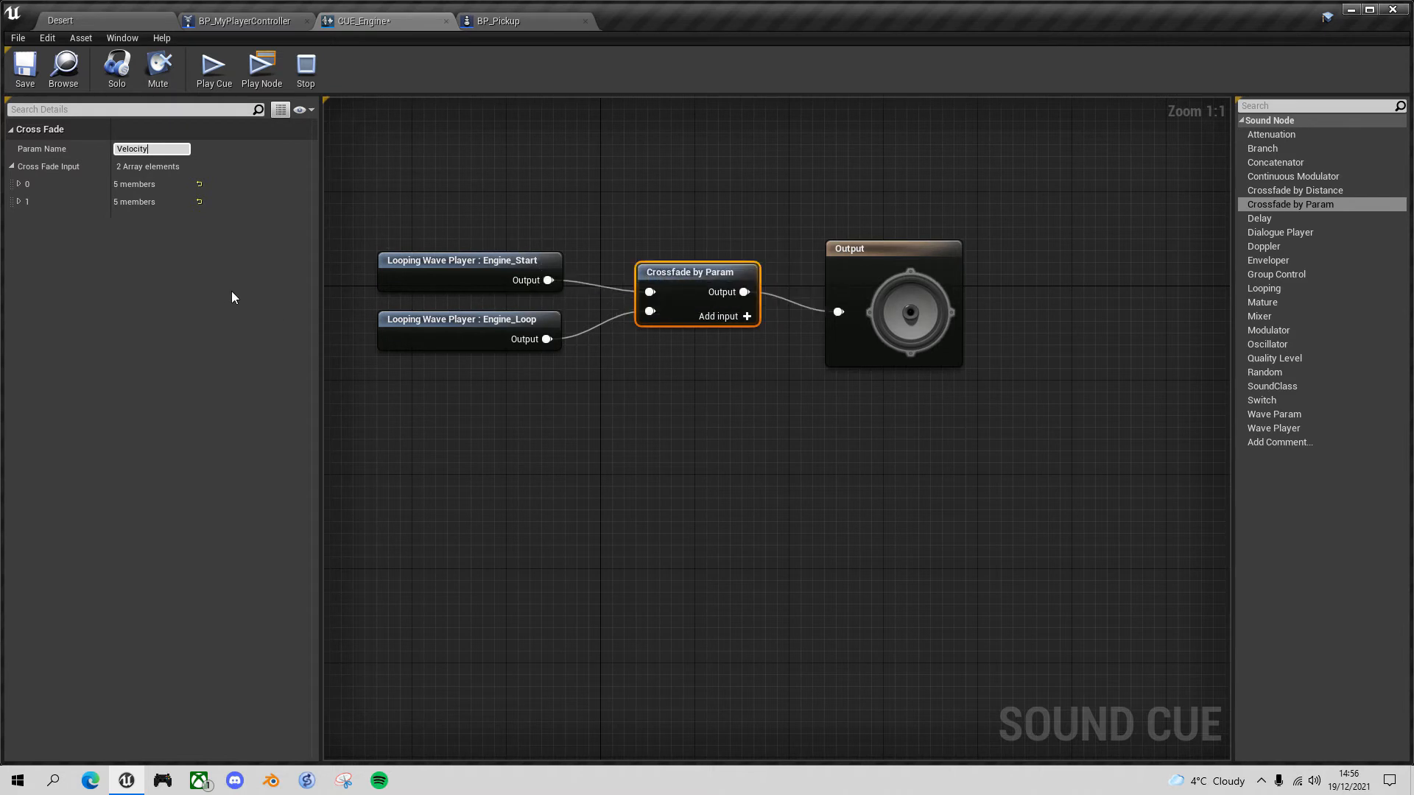
{"action": "left_click", "coordinate": [18, 185]}
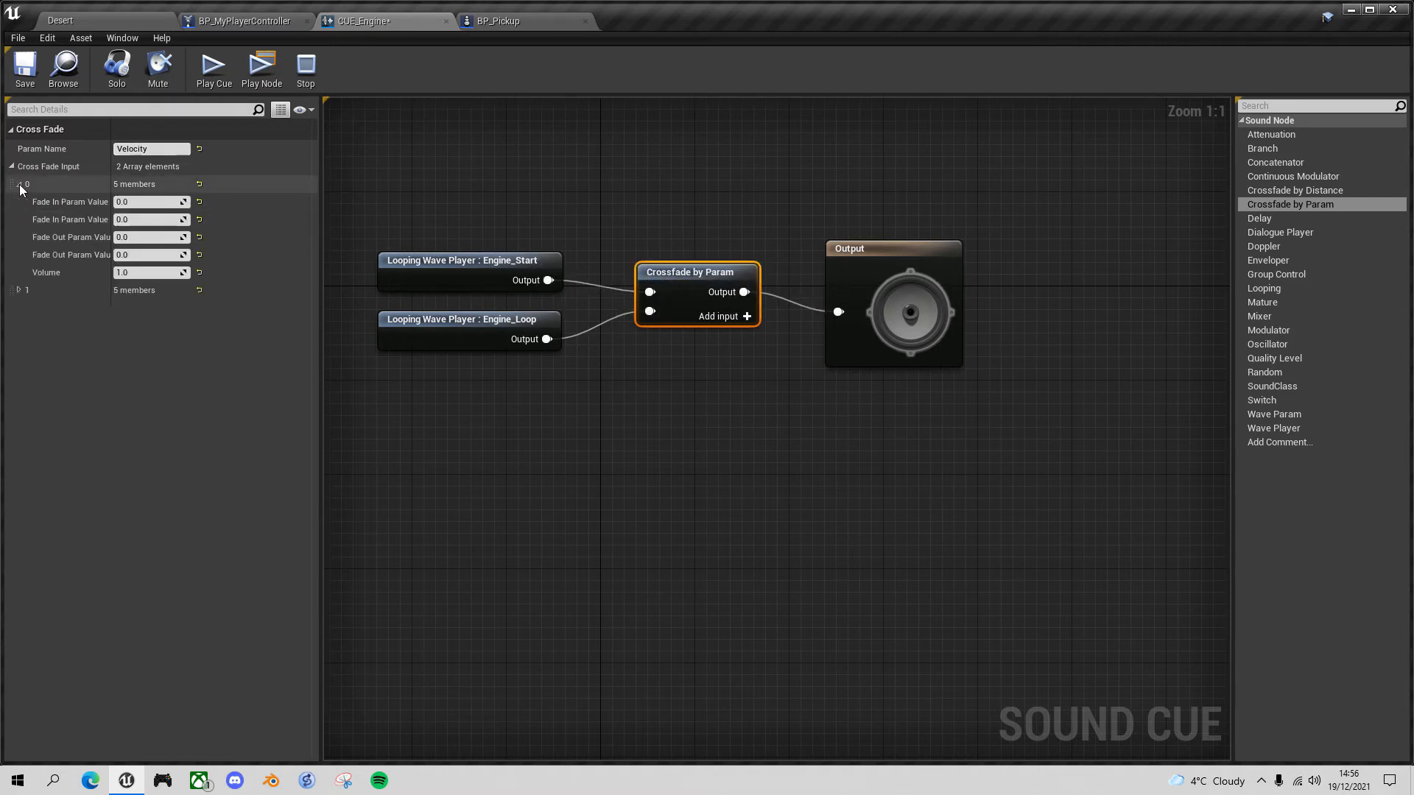
{"action": "left_click", "coordinate": [18, 291]}
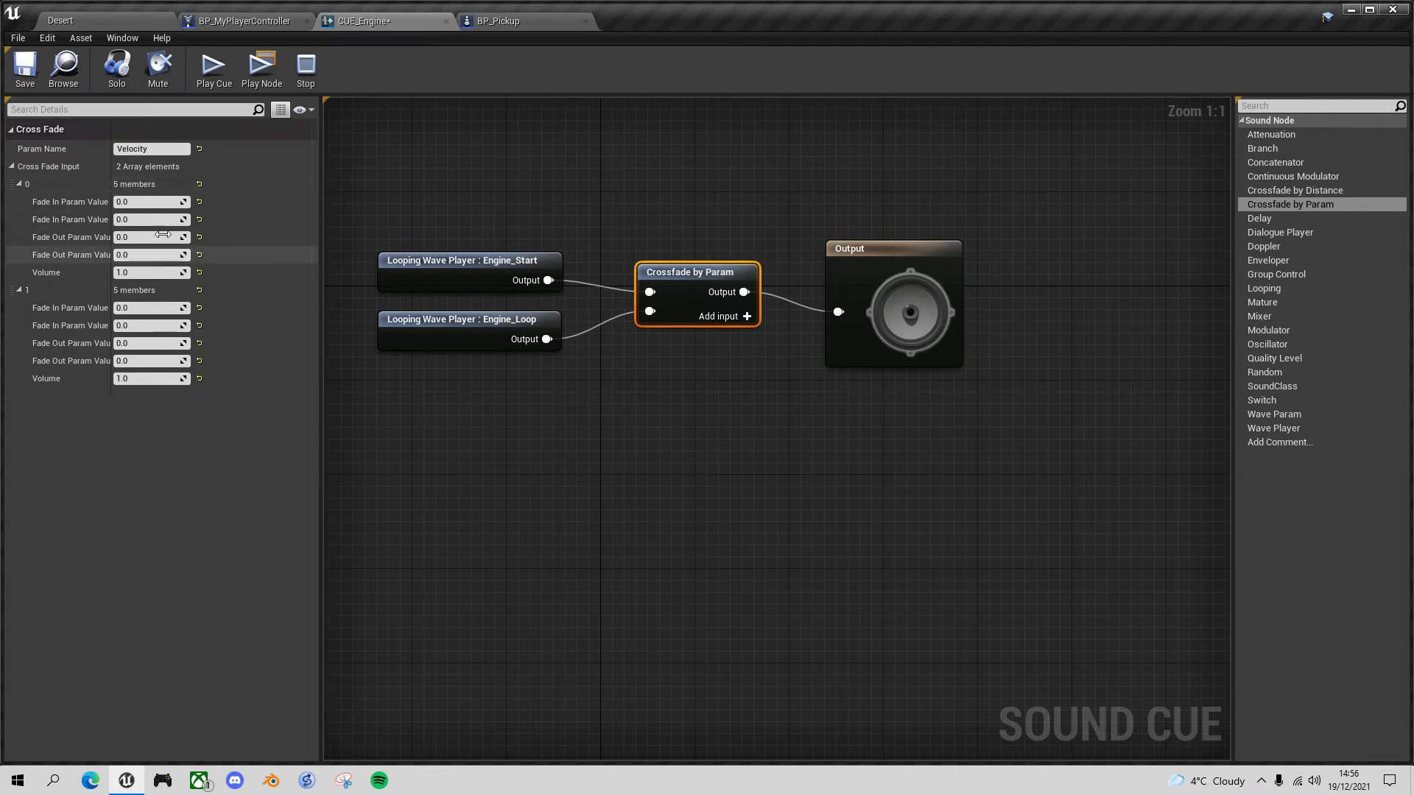
- In BP_Pickup, add a Print String after Event Tick that prints the VectorLength of the velocity, and compile
{"action": "left_click", "coordinate": [501, 23]}
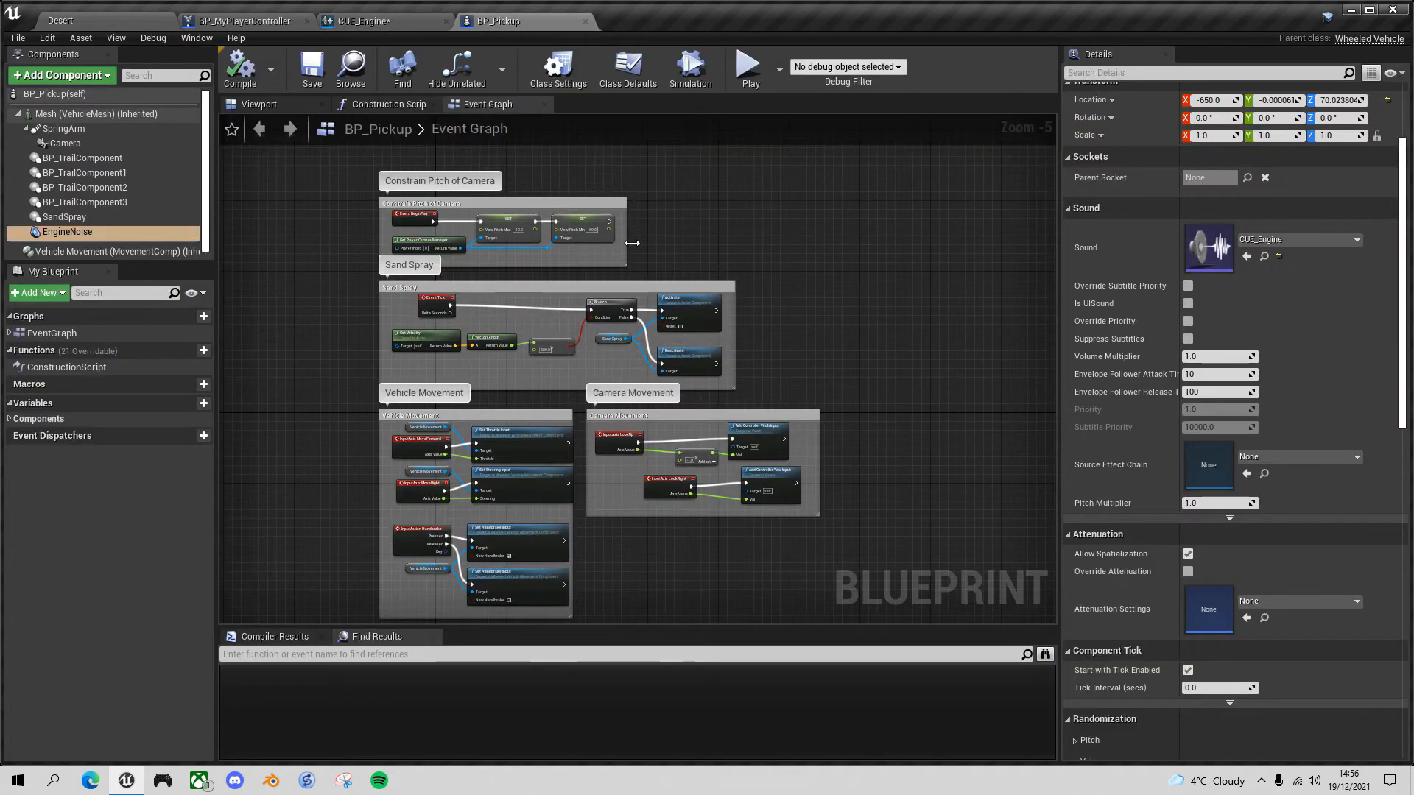
{"action": "scroll", "coordinate": [632, 238], "scroll_direction": "up", "scroll_amount": 2}
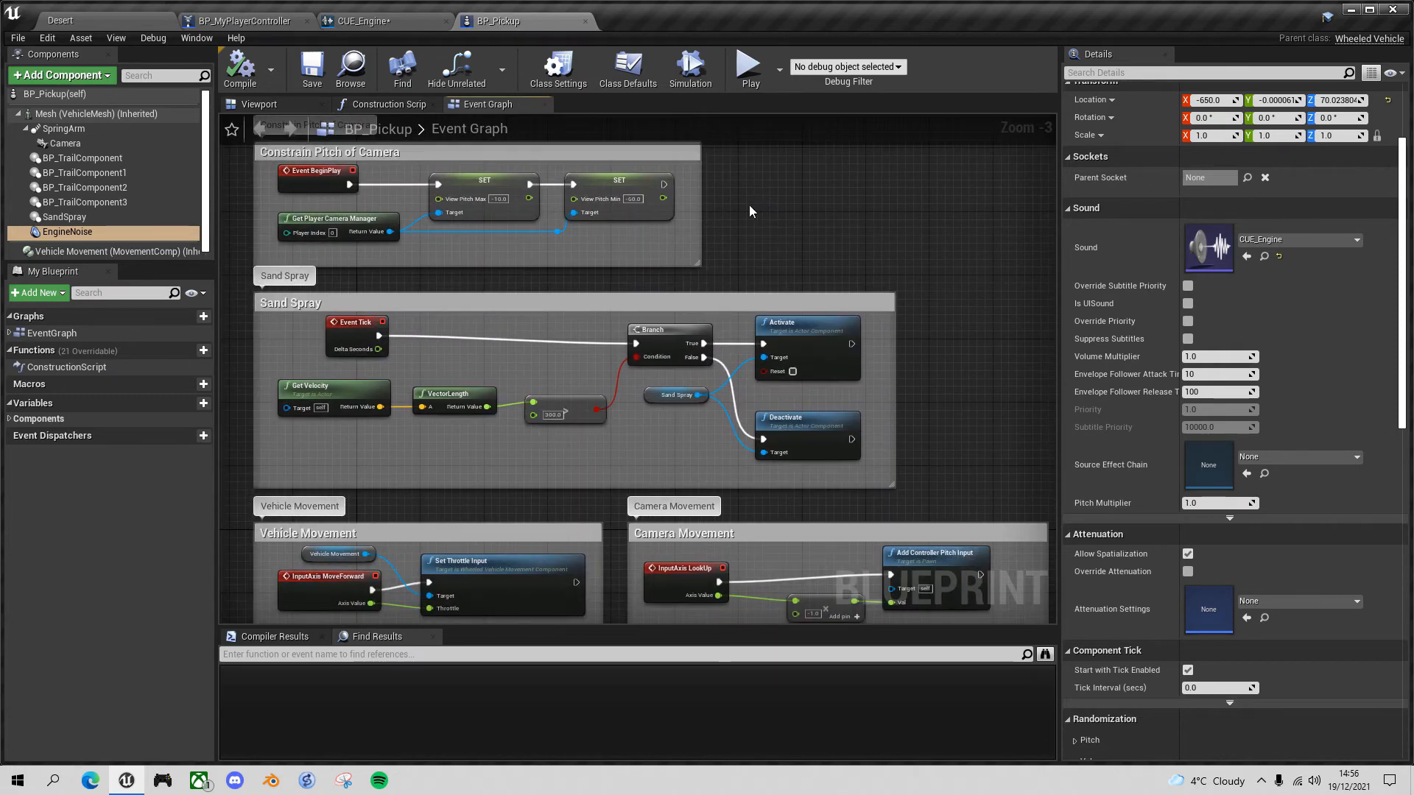
{"action": "right_click_drag", "start_coordinate": [472, 304], "coordinate": [428, 232]}
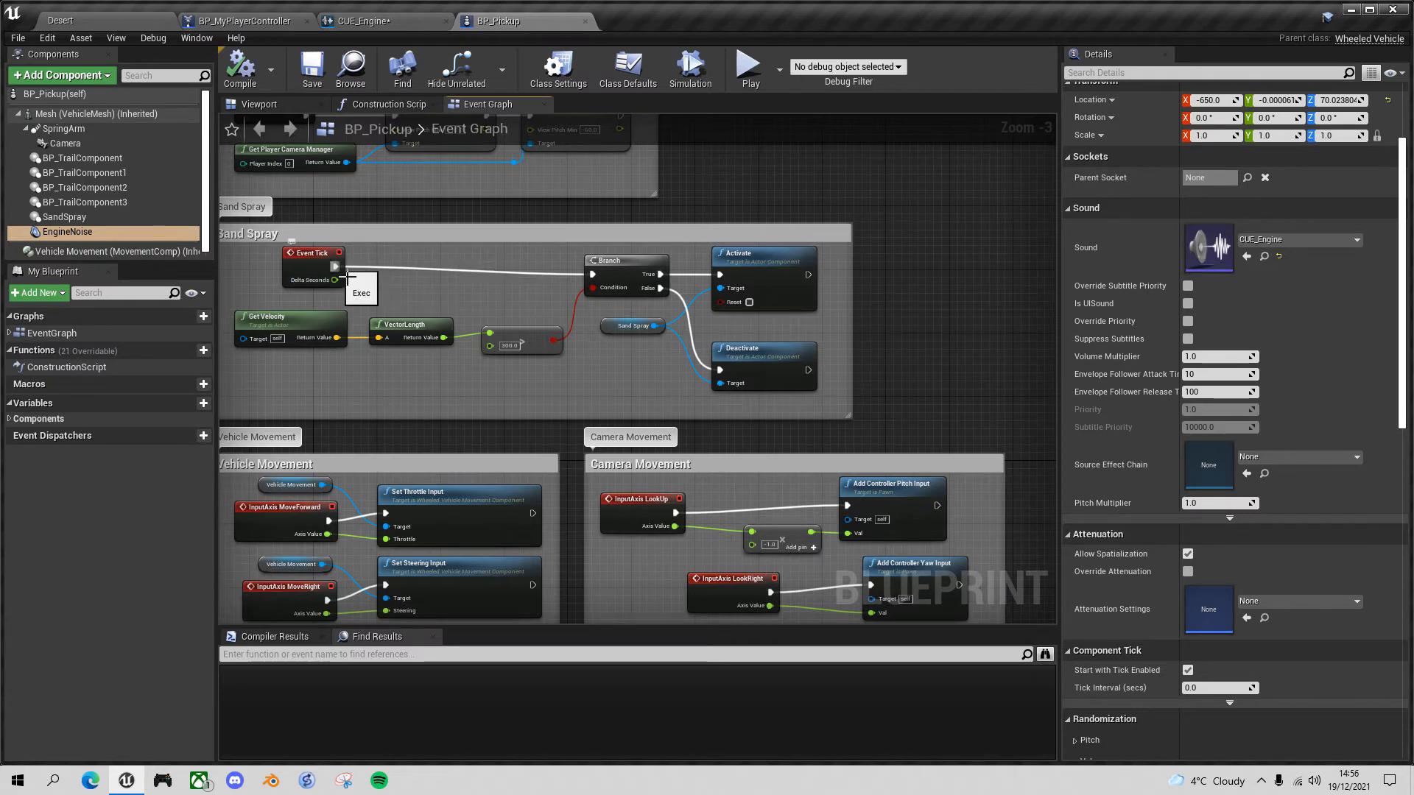
{"action": "left_click_drag", "start_coordinate": [347, 277], "coordinate": [390, 264]}
{"action": "type", "text": "print string"}
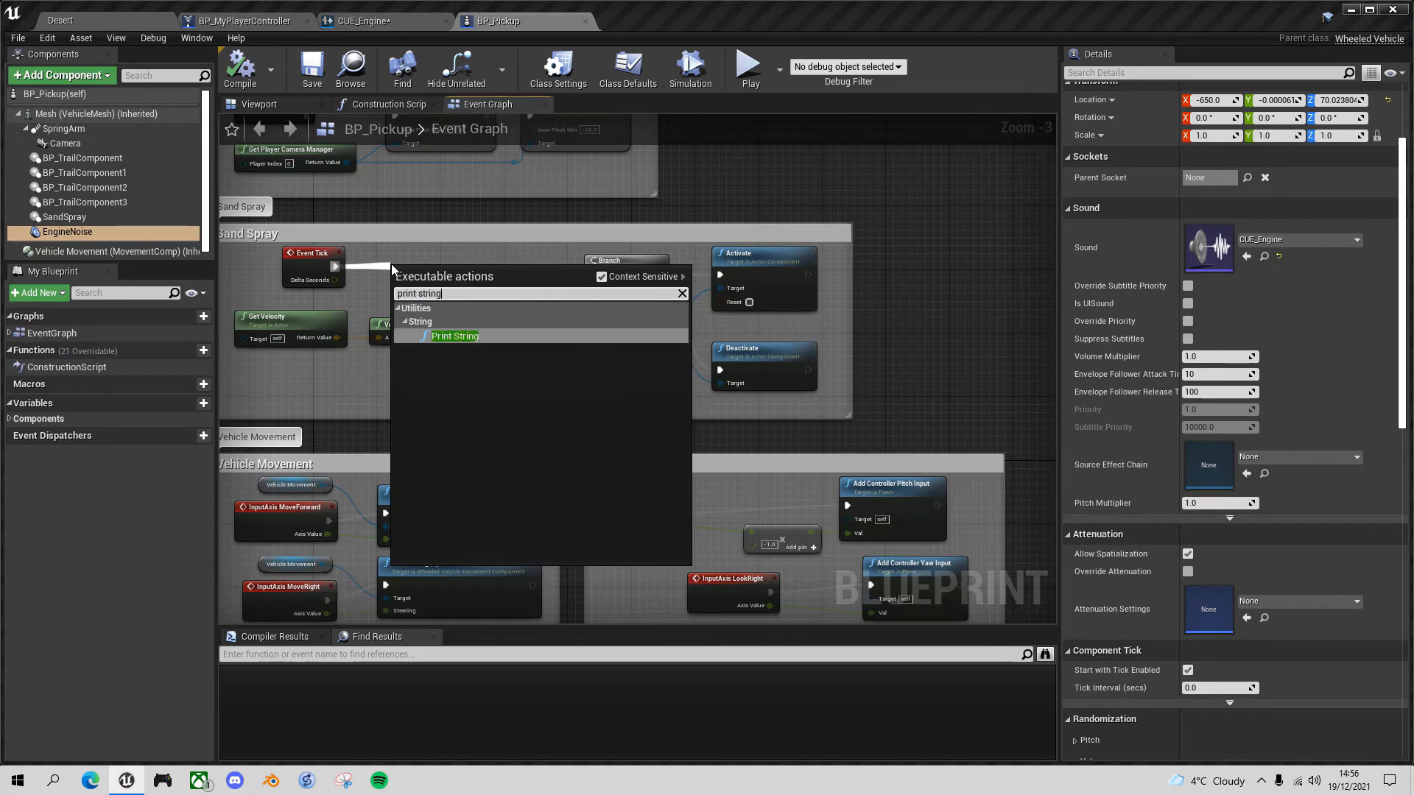
{"action": "key", "text": "Return"}
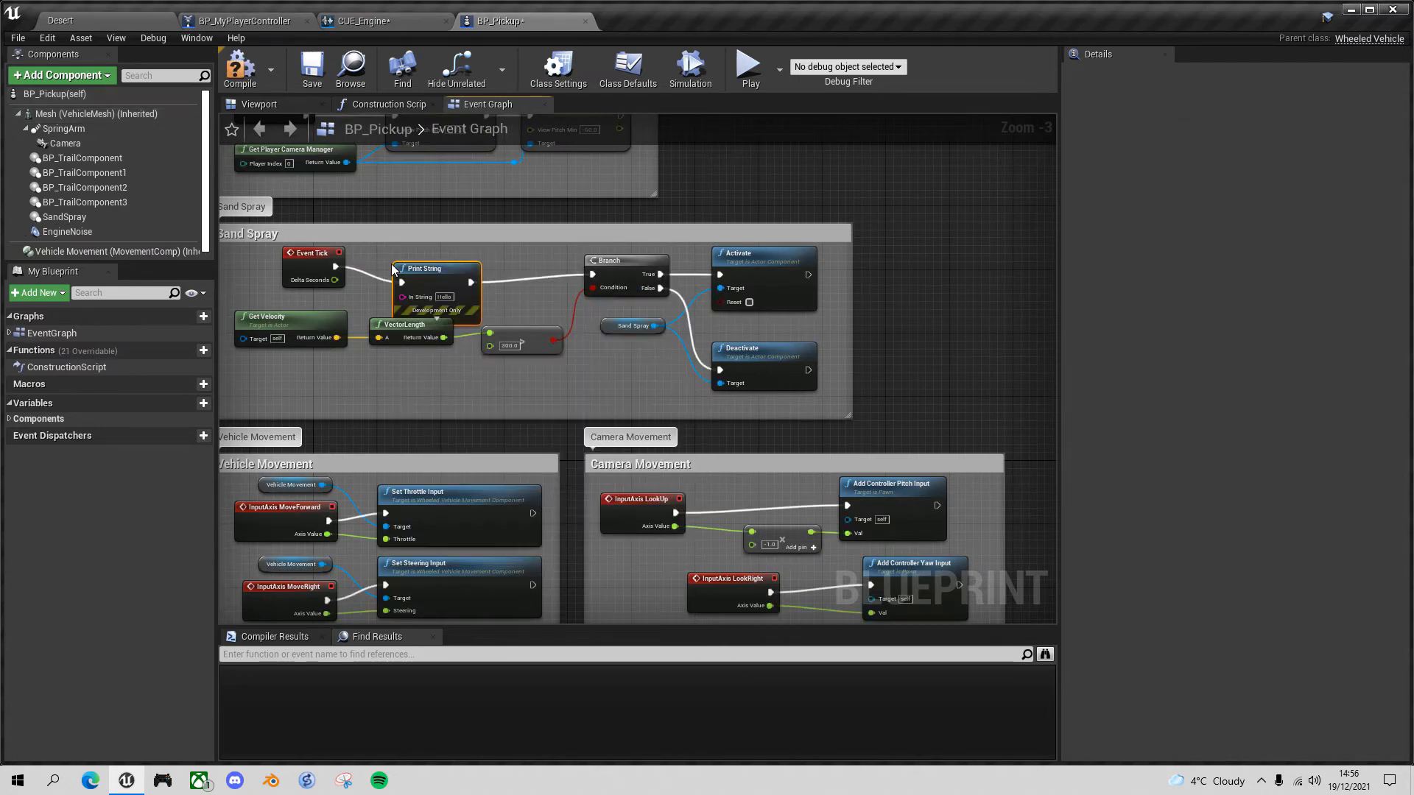
{"action": "left_click_drag", "start_coordinate": [464, 274], "coordinate": [498, 253]}
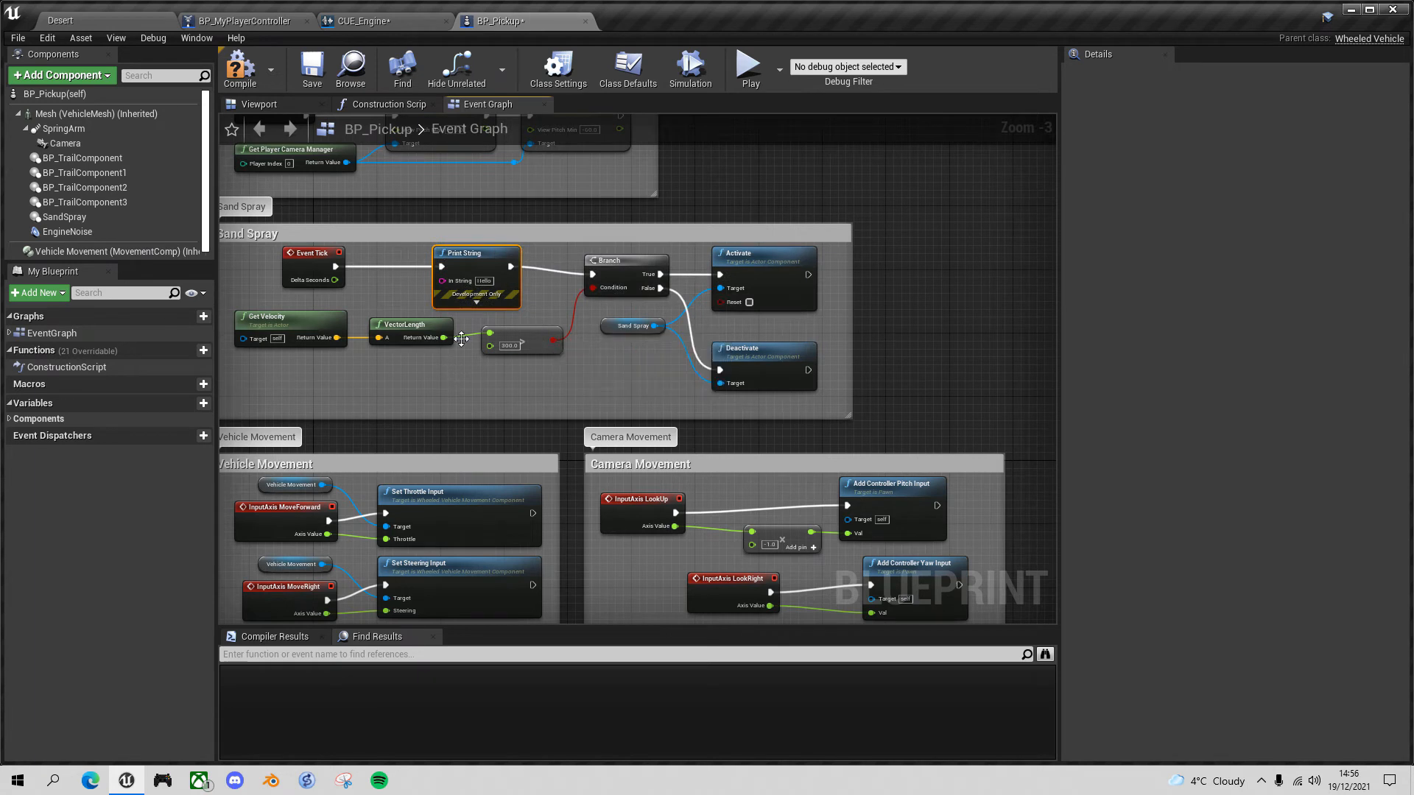
{"action": "left_click_drag", "start_coordinate": [444, 338], "coordinate": [394, 296]}
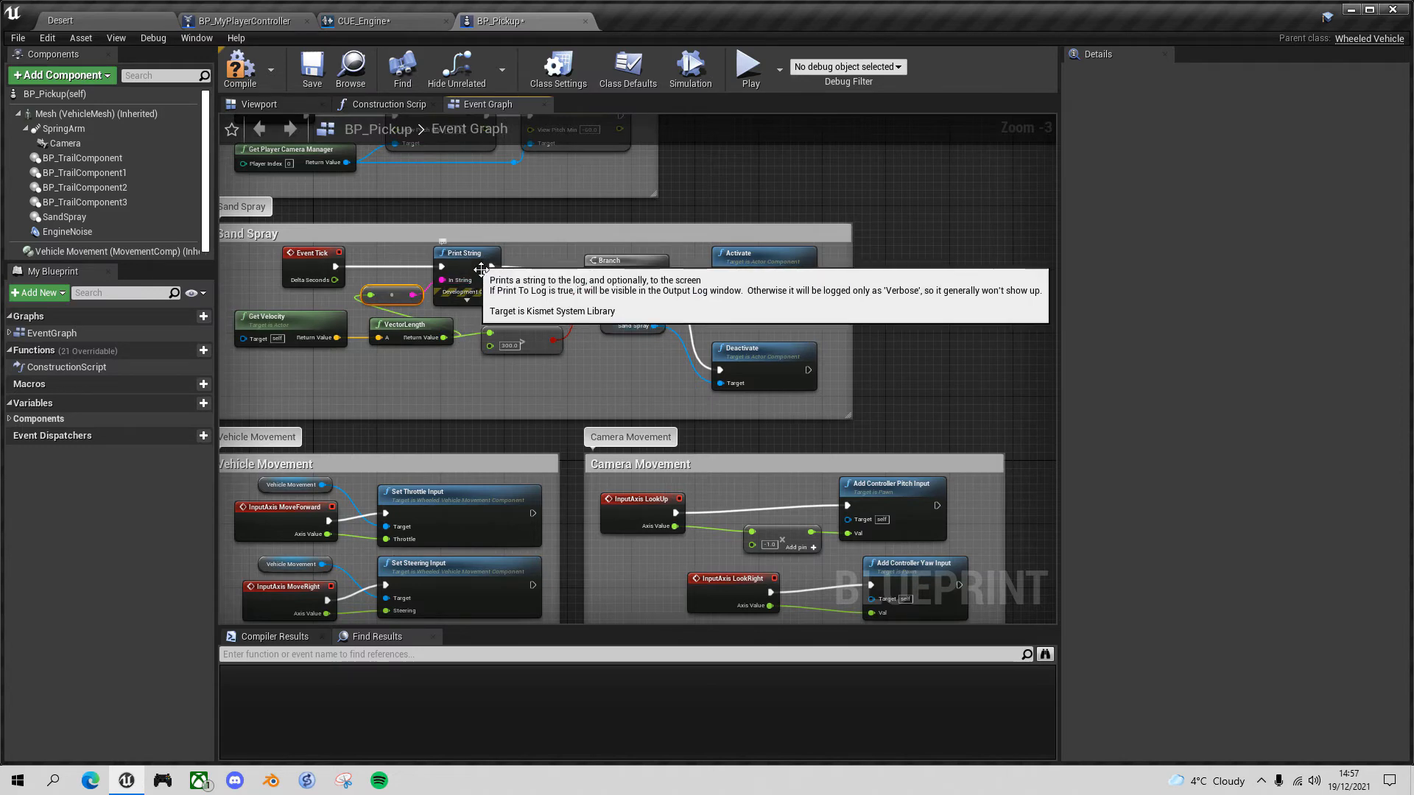
{"action": "left_click", "coordinate": [243, 72]}
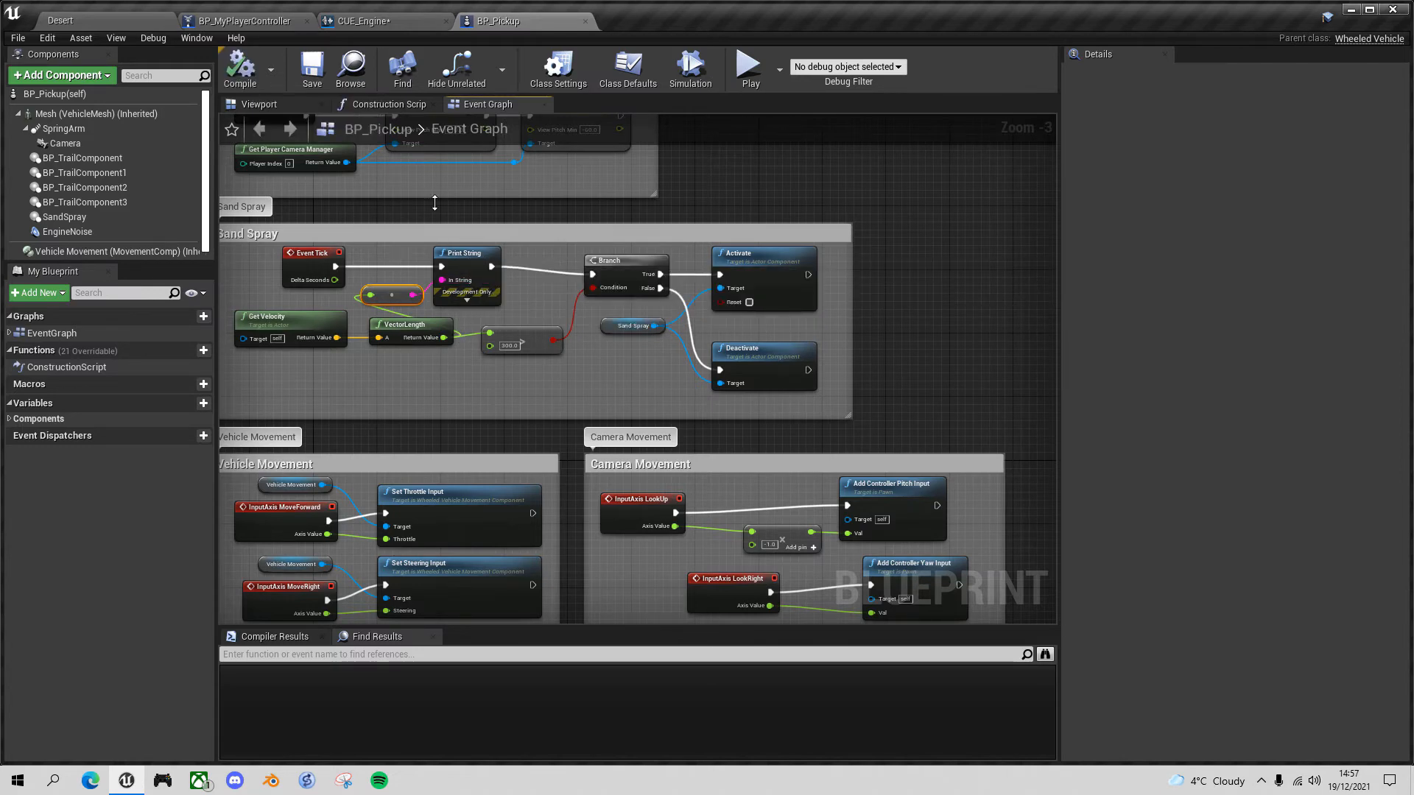
- Play-test and drive the truck to read its printed speed, end the session, and return to CUE_Engine's crossfade settings
{"action": "key", "text": "alt+p"}
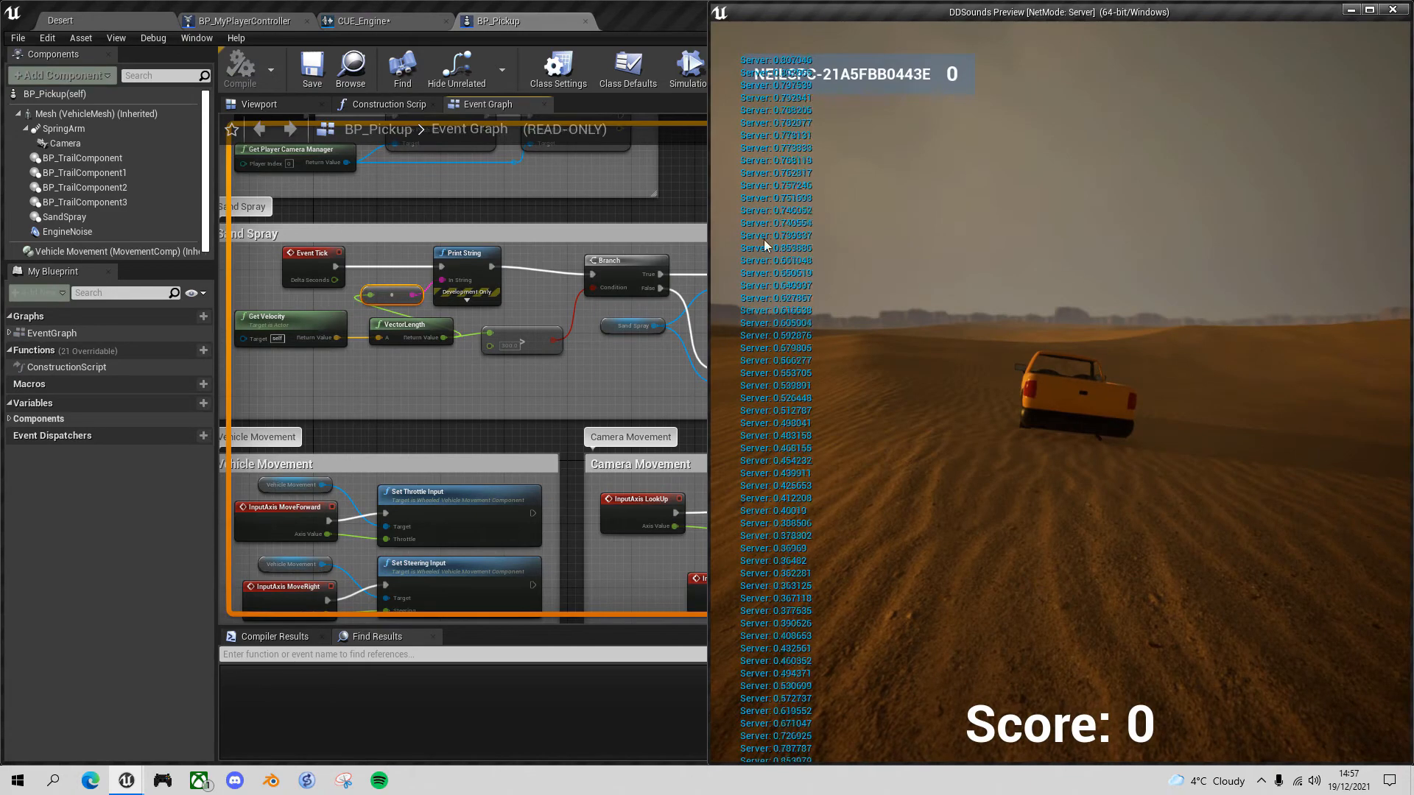
{"action": "left_click", "coordinate": [1071, 374]}
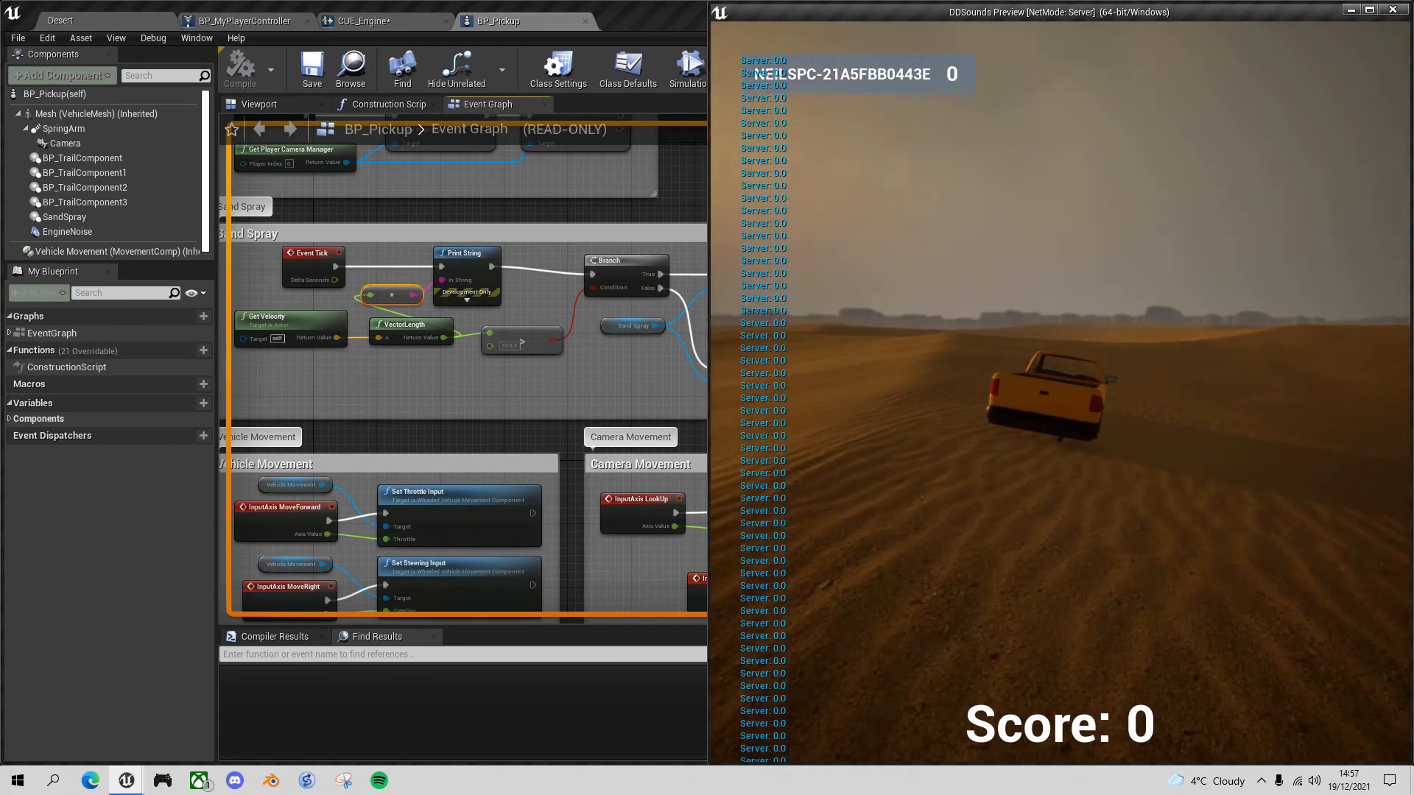
{"action": "key", "text": "w"}
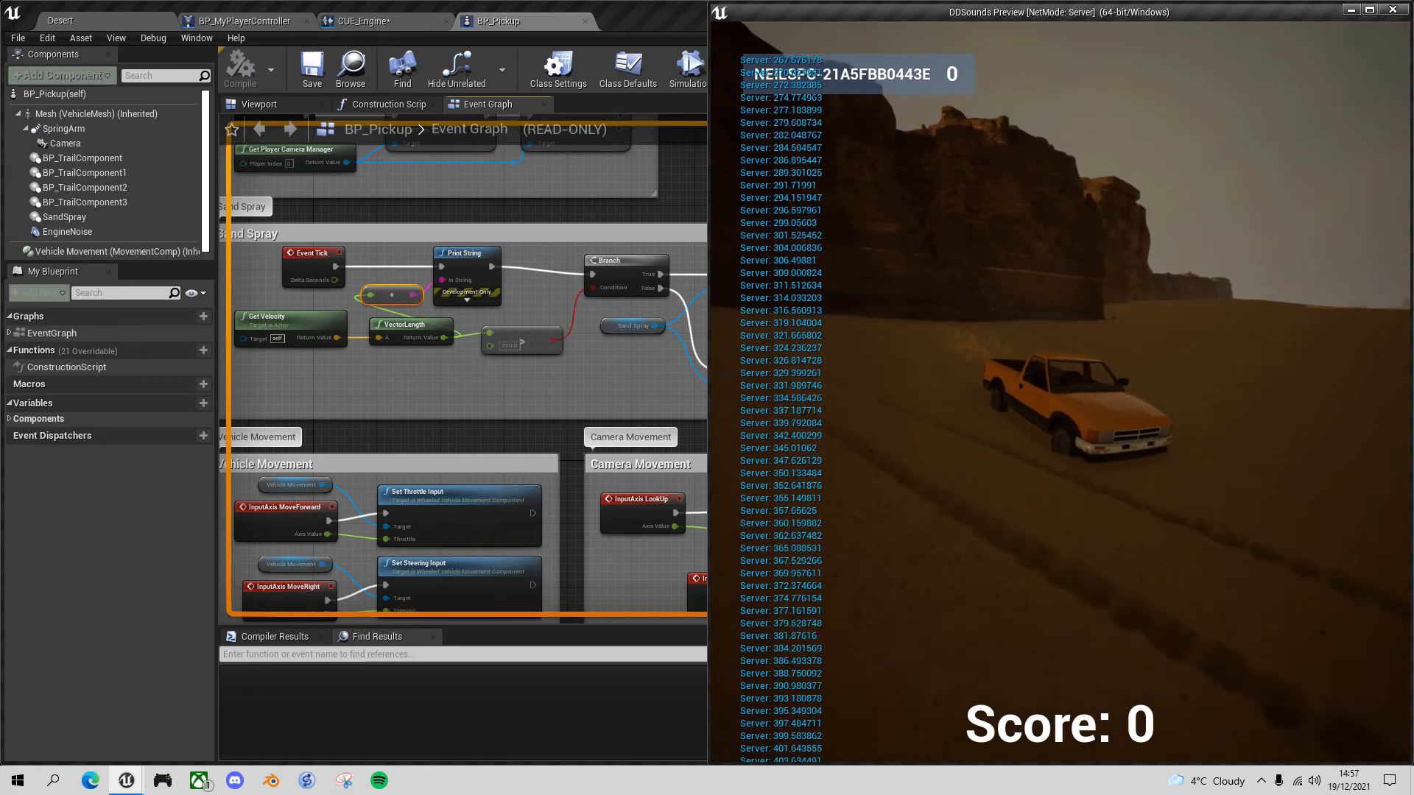
{"action": "key", "text": "Escape"}
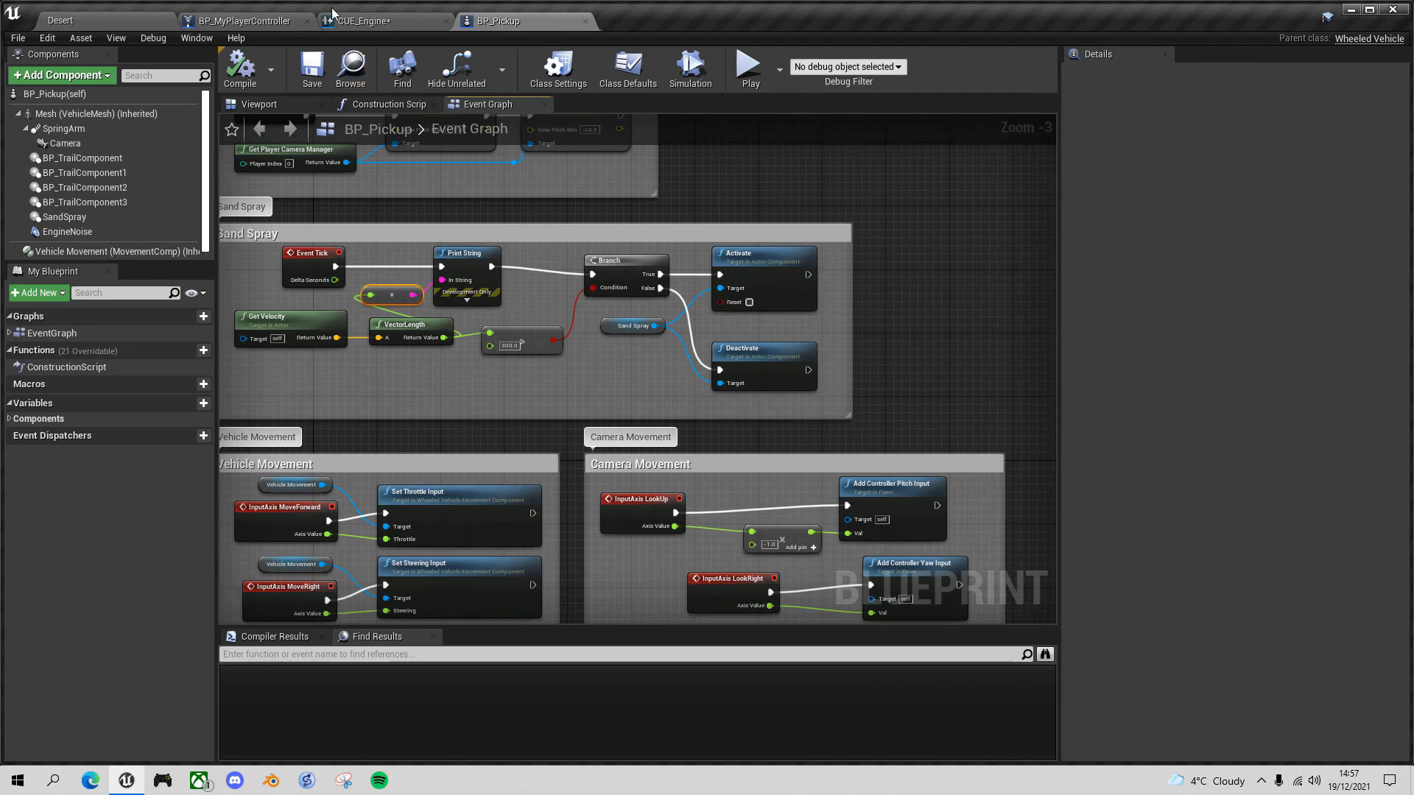
{"action": "left_click", "coordinate": [389, 22]}
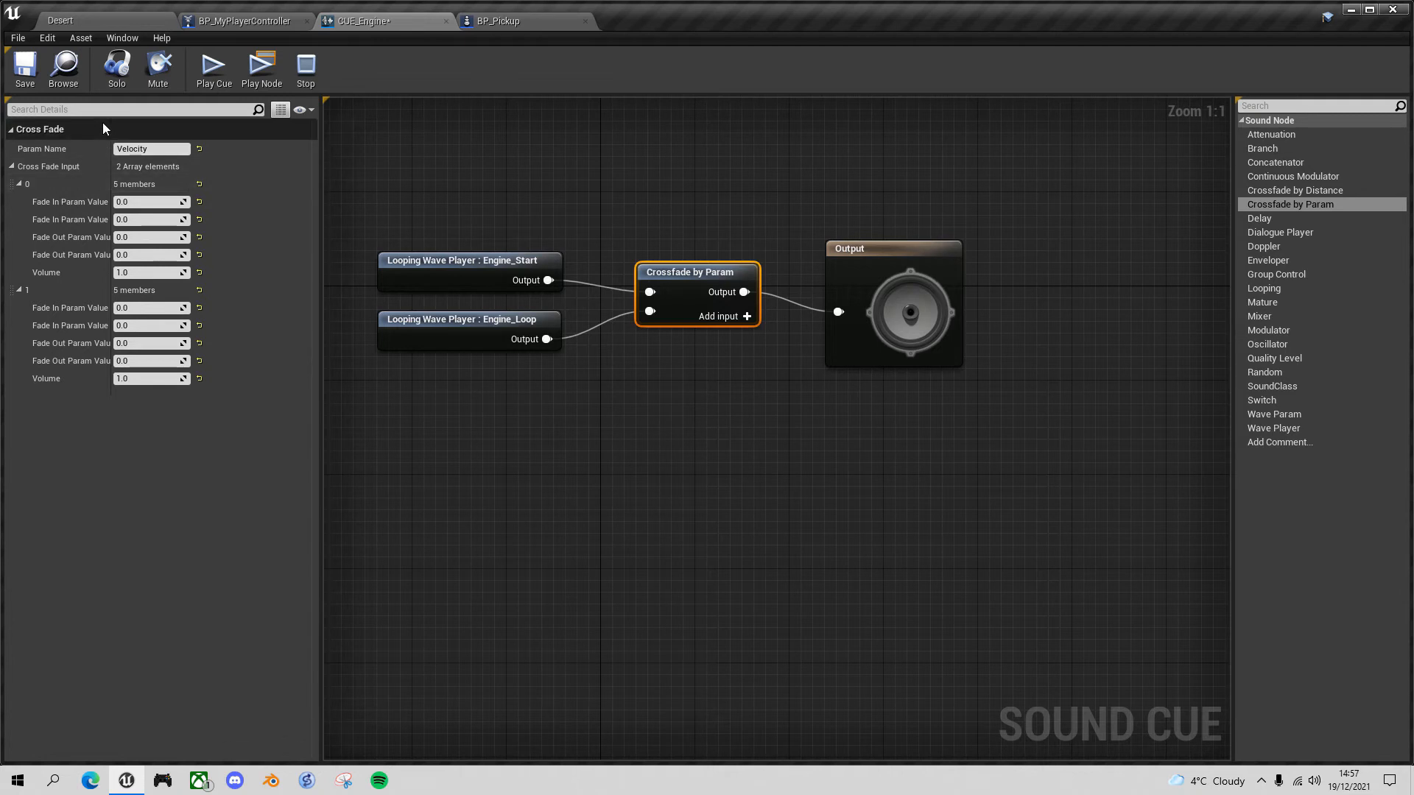
- Set crossfade input 0's fade-in end value to 10, its fade-out start to 100 and its fade-out end to 200
{"action": "left_click_drag", "start_coordinate": [111, 129], "coordinate": [146, 129]}
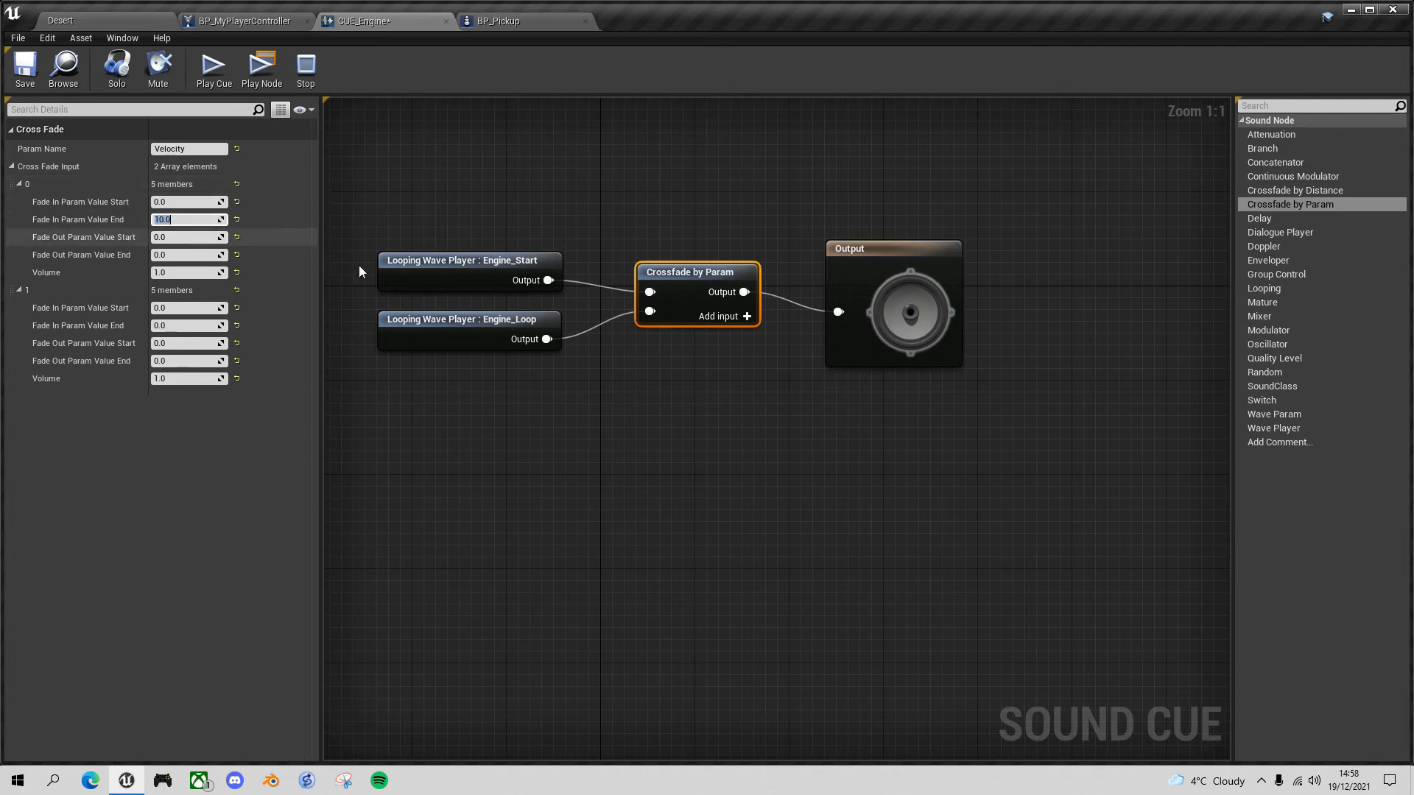
{"action": "left_click", "coordinate": [181, 238]}
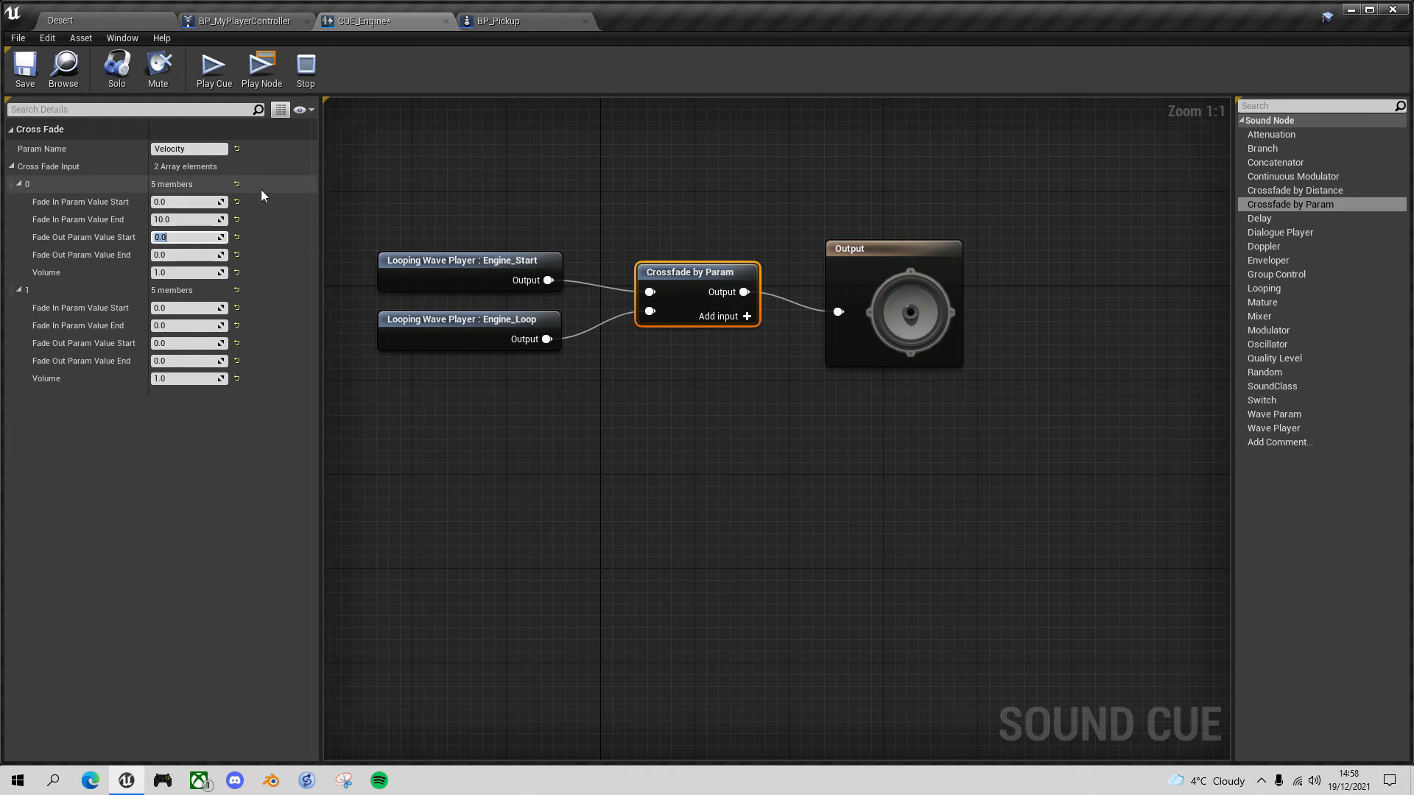
{"action": "type", "text": "100"}
{"action": "key", "text": "Tab"}
{"action": "type", "text": "200"}
{"action": "key", "text": "Return"}
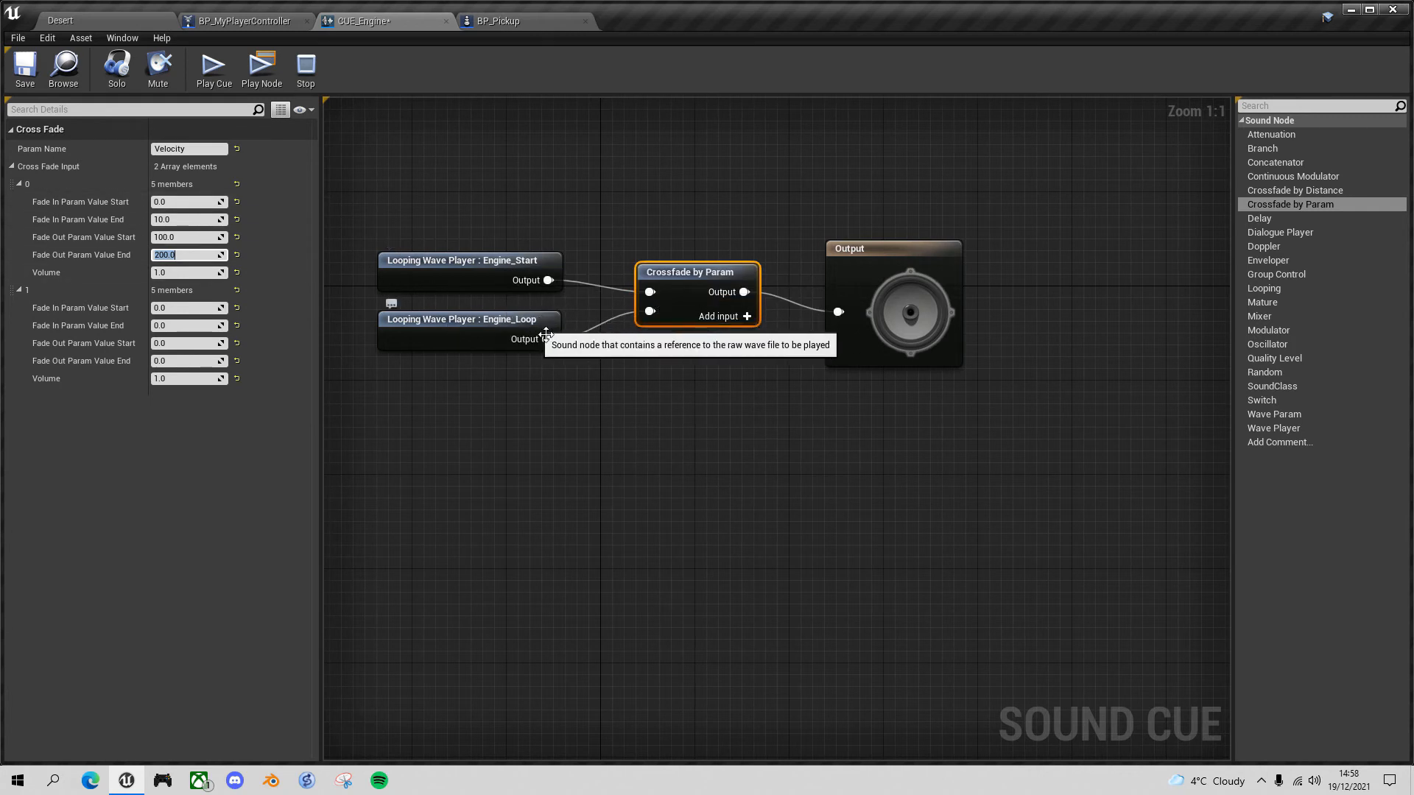
- Set crossfade input 1 to fade in from 100 to 200 and fade out from 3500 to 4000, and save the cue
{"action": "left_click", "coordinate": [181, 312]}
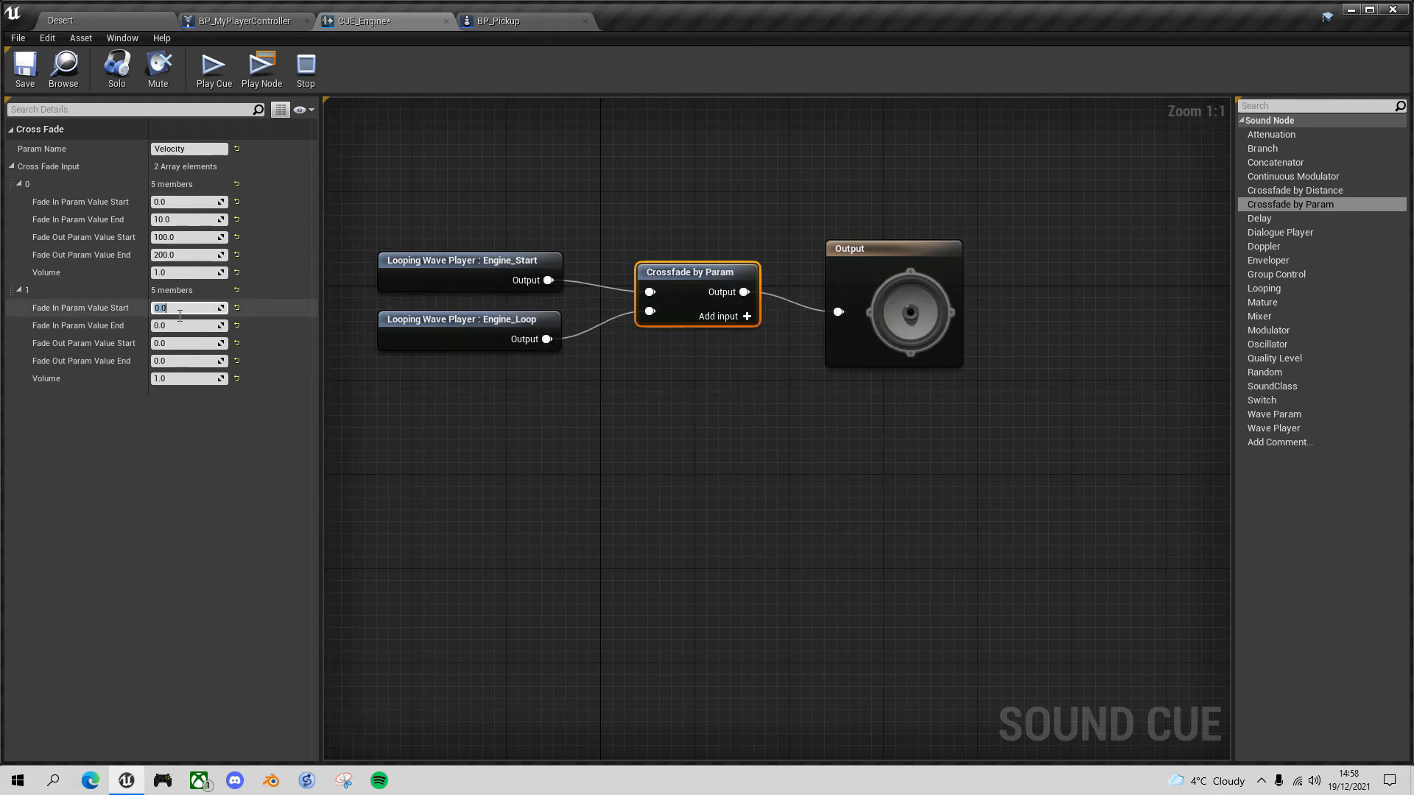
{"action": "type", "text": "100"}
{"action": "key", "text": "Tab"}
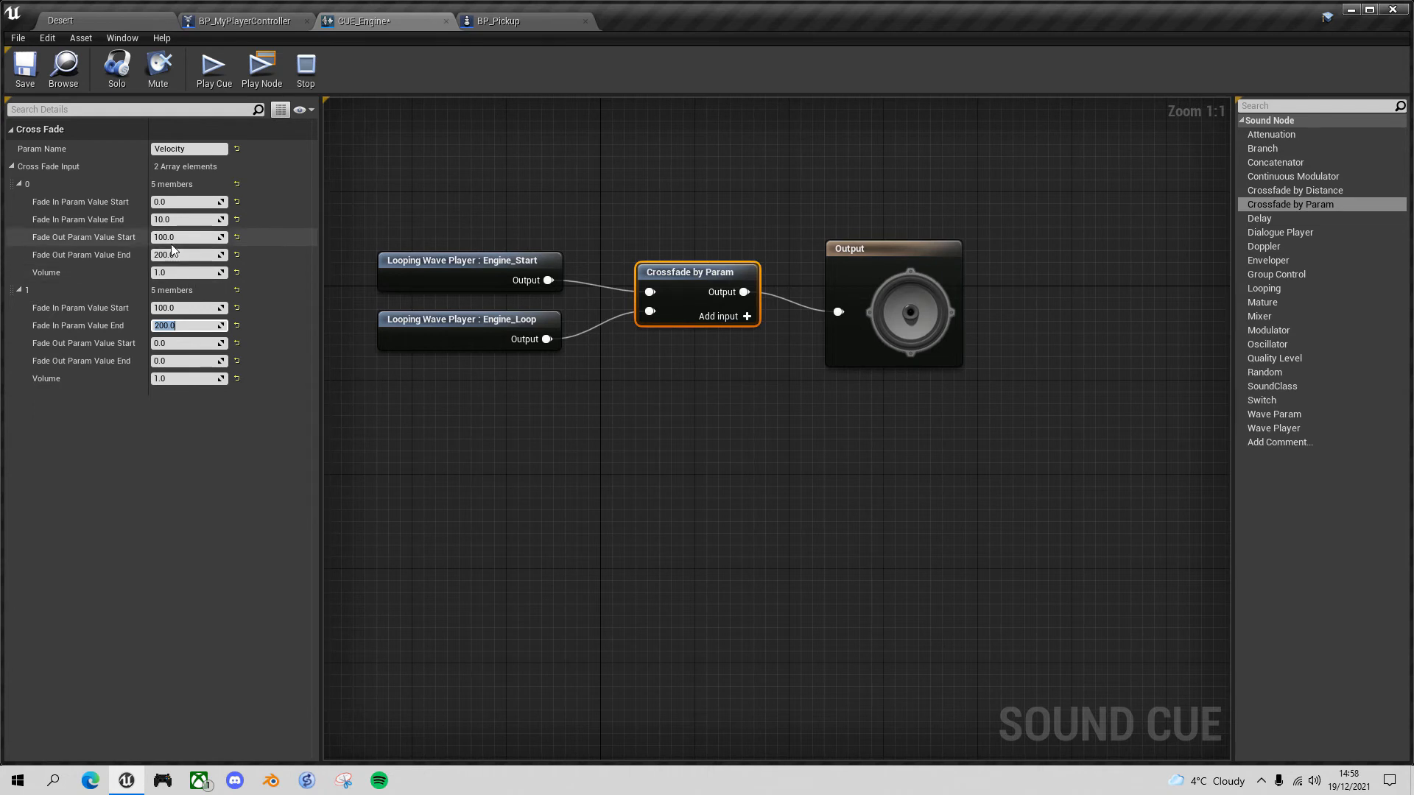
{"action": "left_click", "coordinate": [176, 347]}
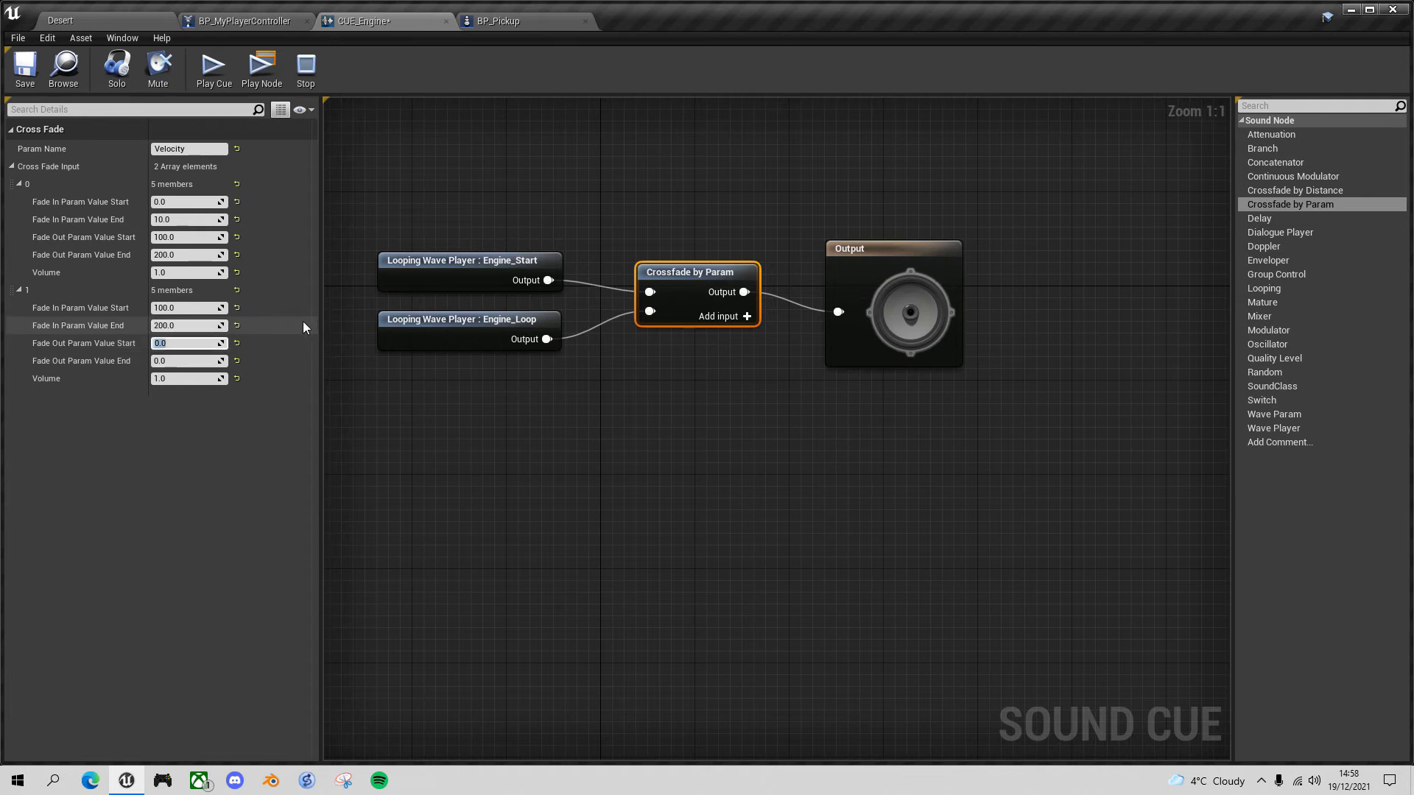
{"action": "type", "text": "3500"}
{"action": "key", "text": "Tab"}
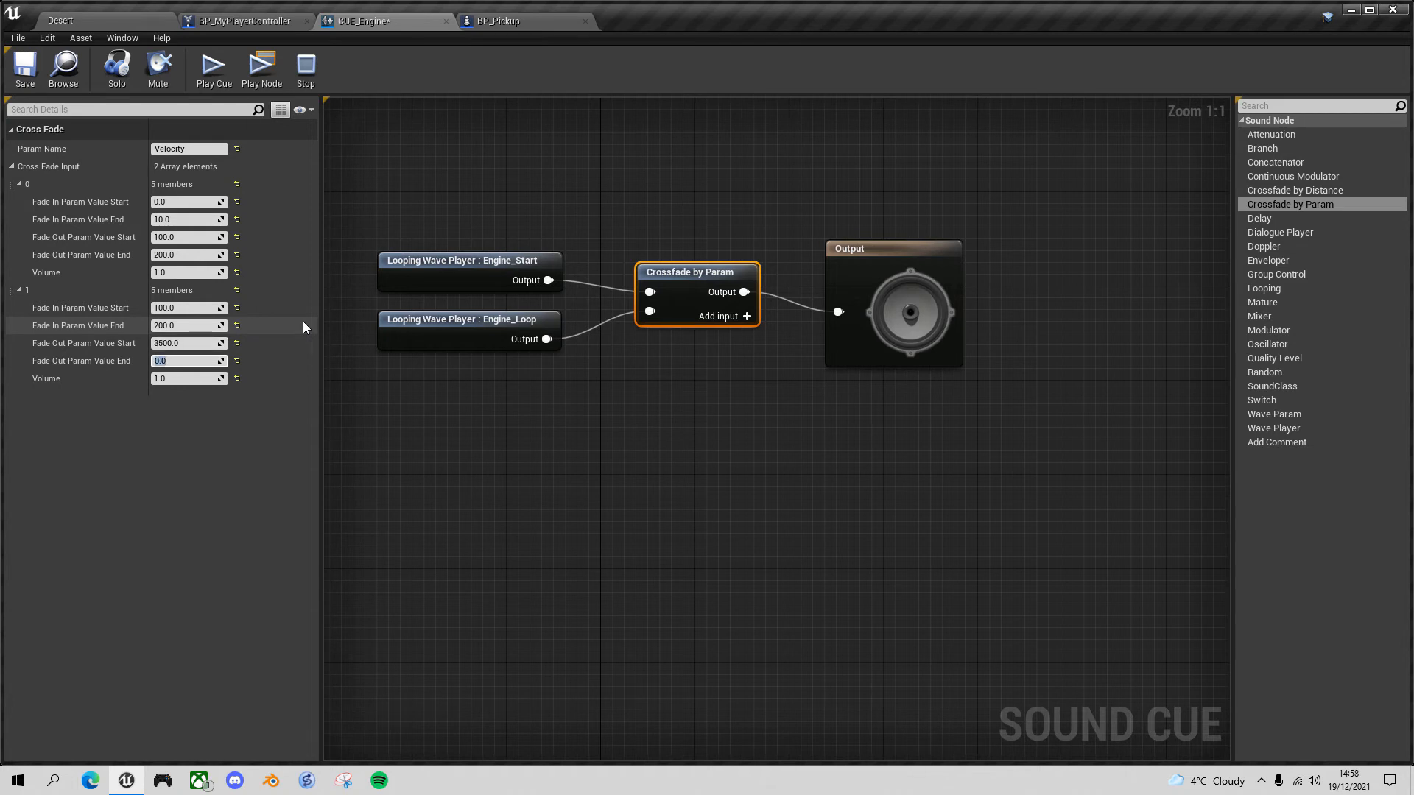
{"action": "type", "text": "4000"}
{"action": "key", "text": "Return"}
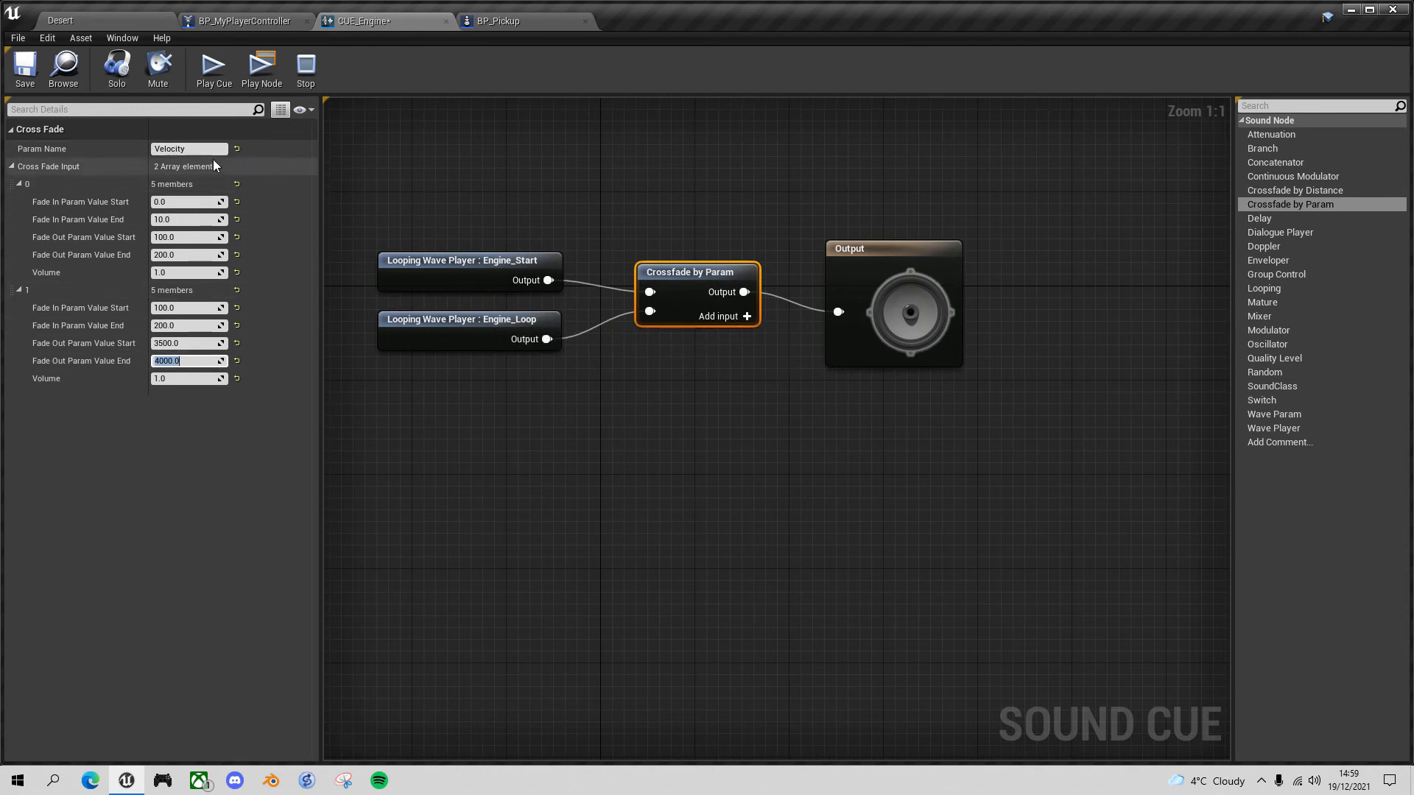
{"action": "left_click", "coordinate": [22, 65]}
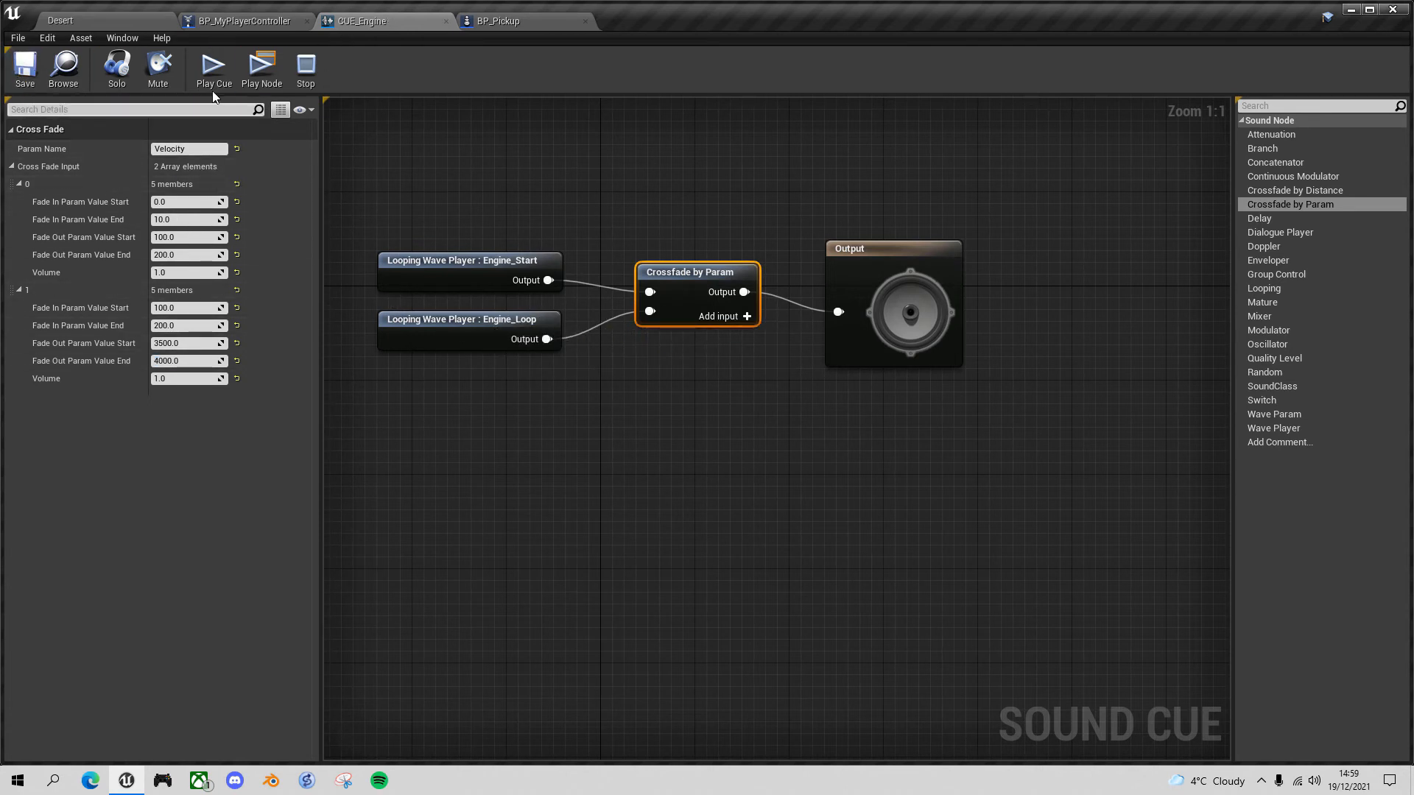
- In BP_Pickup's Sand Spray section, delete the Print String node and the float-to-string conversion node
{"action": "left_click", "coordinate": [544, 19]}
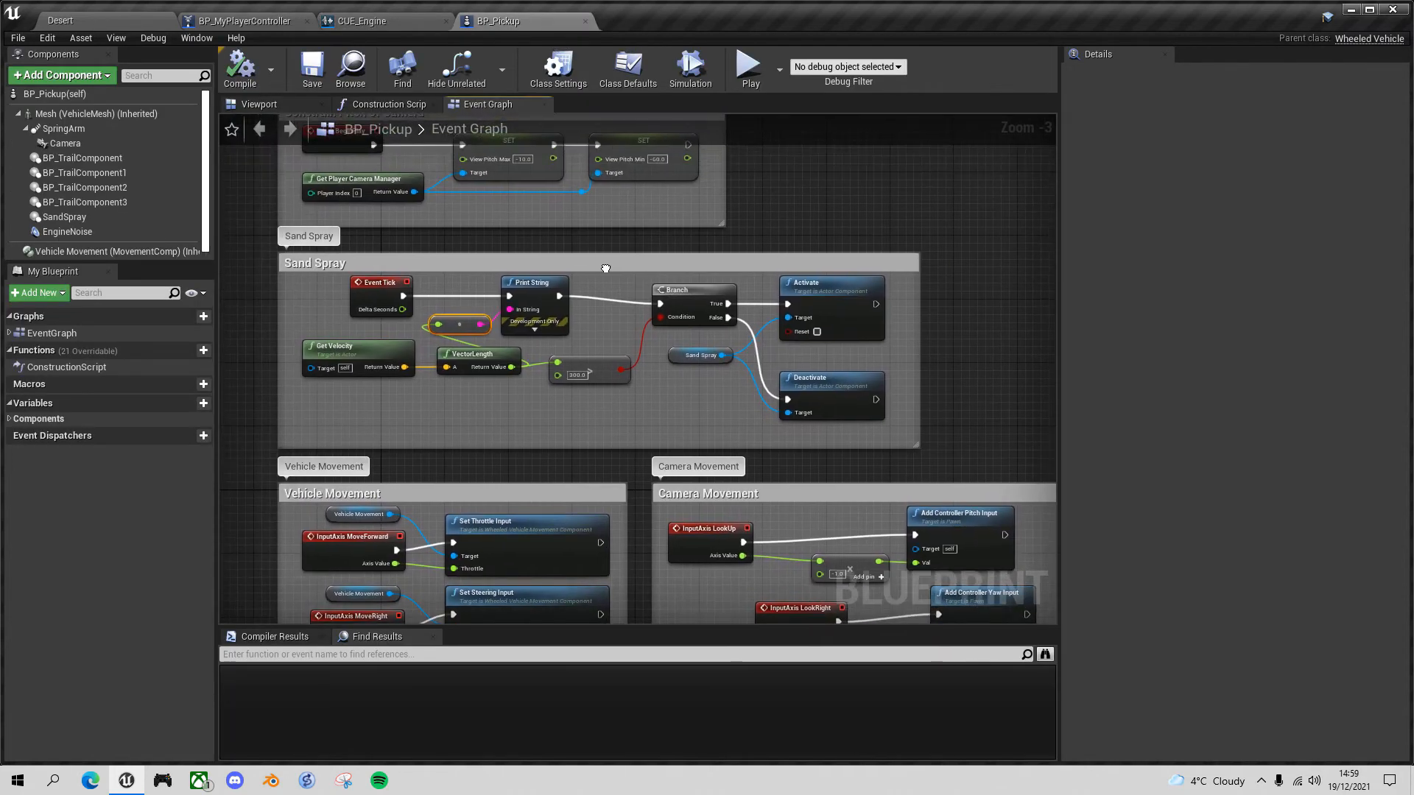
{"action": "left_click", "coordinate": [544, 291]}
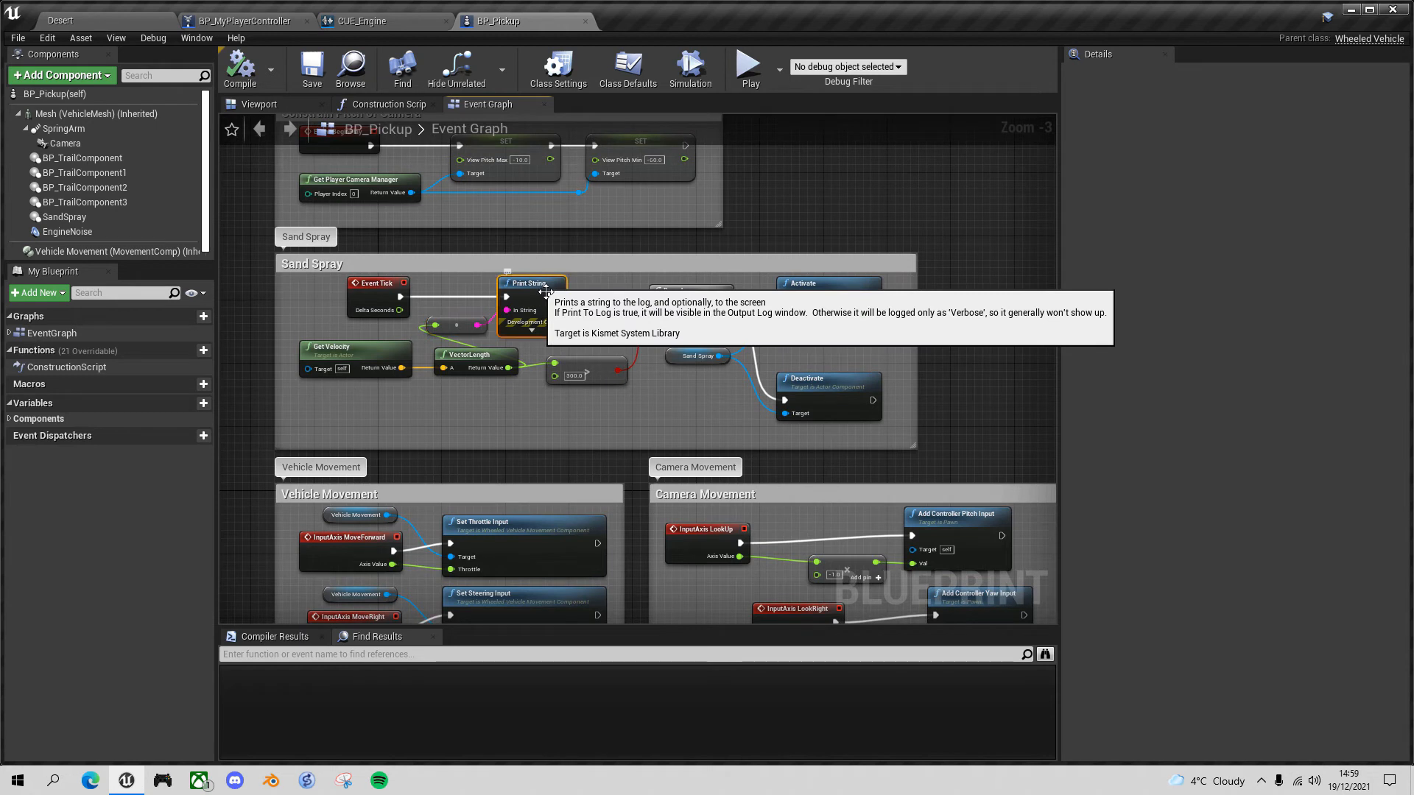
{"action": "key", "text": "Delete"}
{"action": "left_click", "coordinate": [462, 320]}
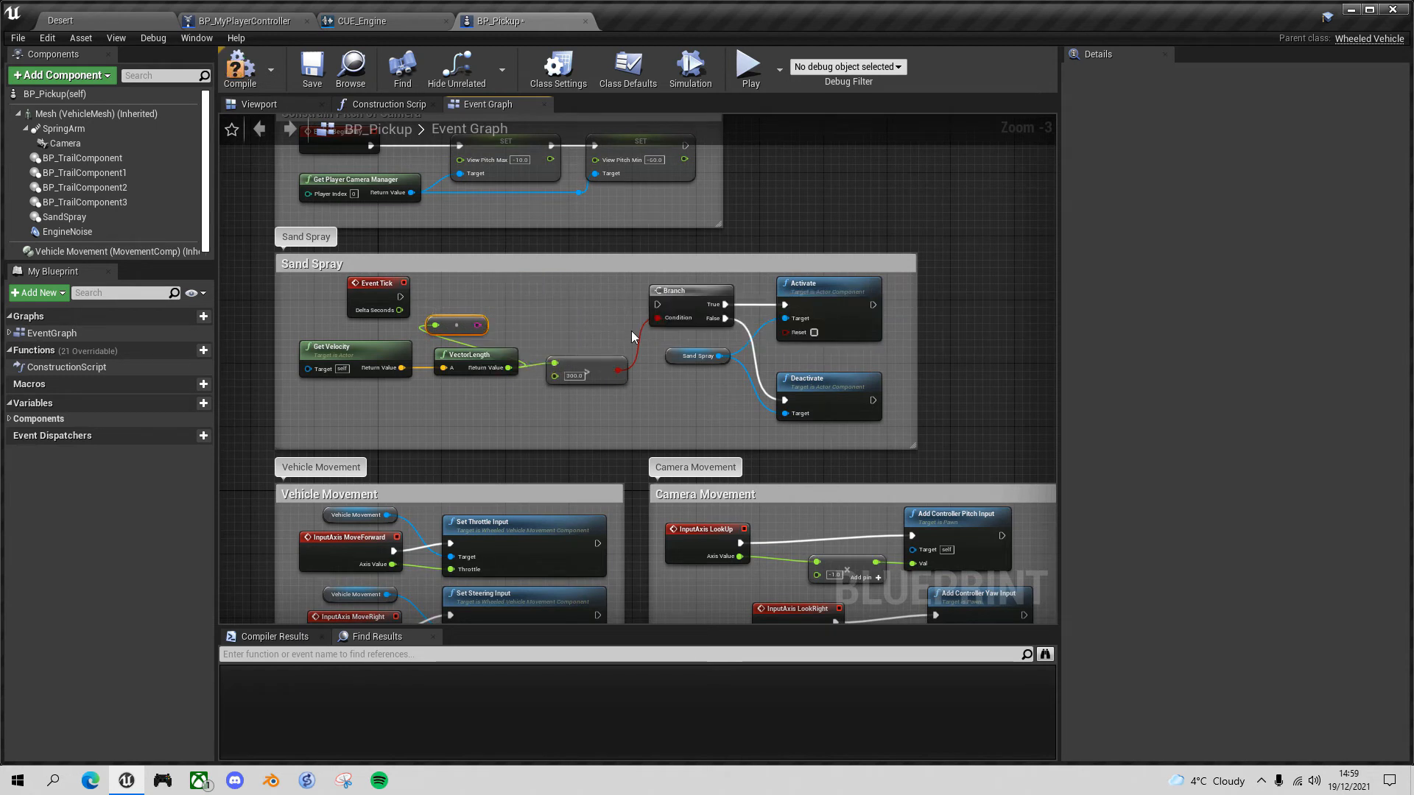
{"action": "key", "text": "Delete"}
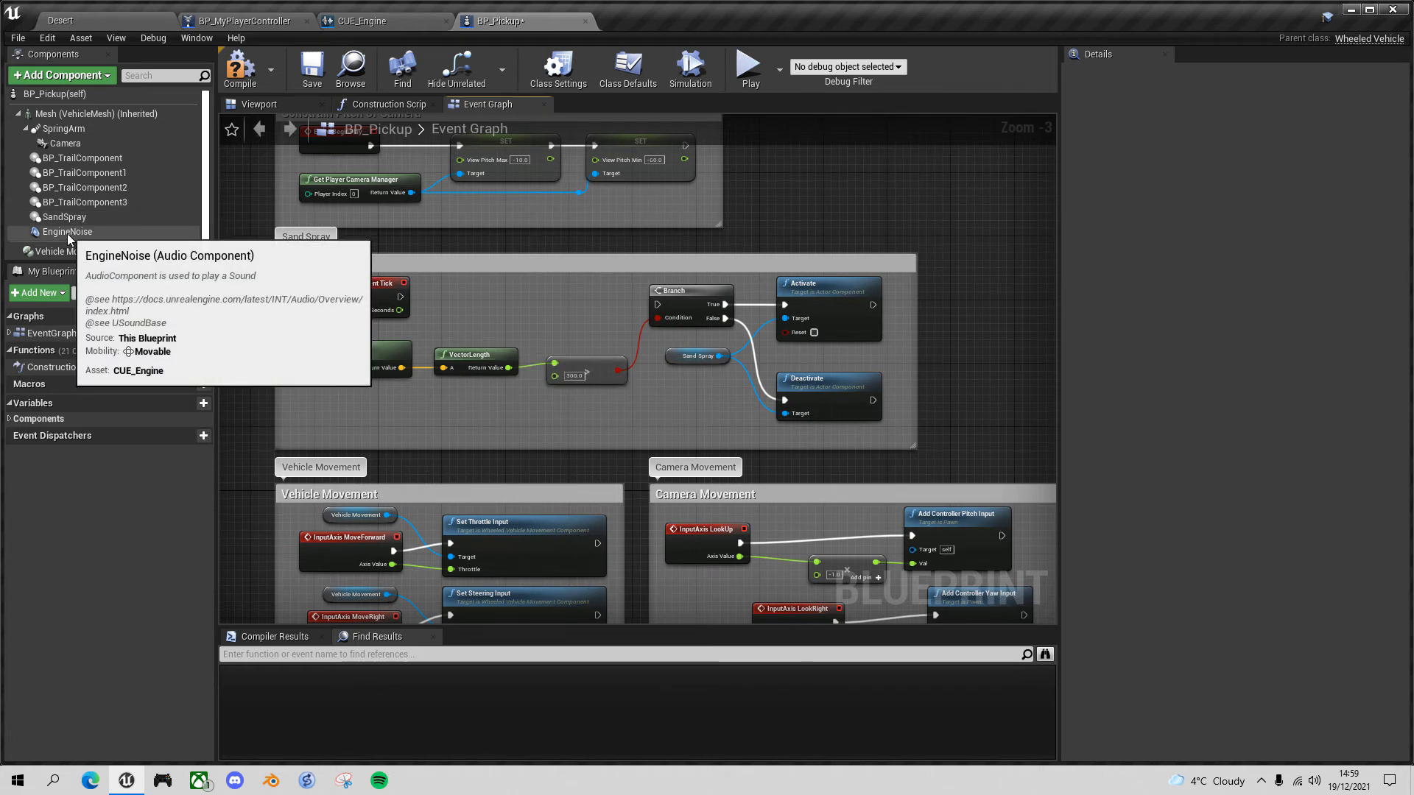
- Add a Set Float Parameter node targeting EngineNoise and wire its execution between Event Tick and the Branch
{"action": "mouse_move", "coordinate": [68, 233]}
{"action": "left_mouse_down"}
{"action": "mouse_move", "coordinate": [394, 285]}
{"action": "mouse_move", "coordinate": [411, 320]}
{"action": "mouse_move", "coordinate": [413, 250]}
{"action": "mouse_move", "coordinate": [508, 294]}
{"action": "left_mouse_up"}
{"action": "type", "text": "set par"}
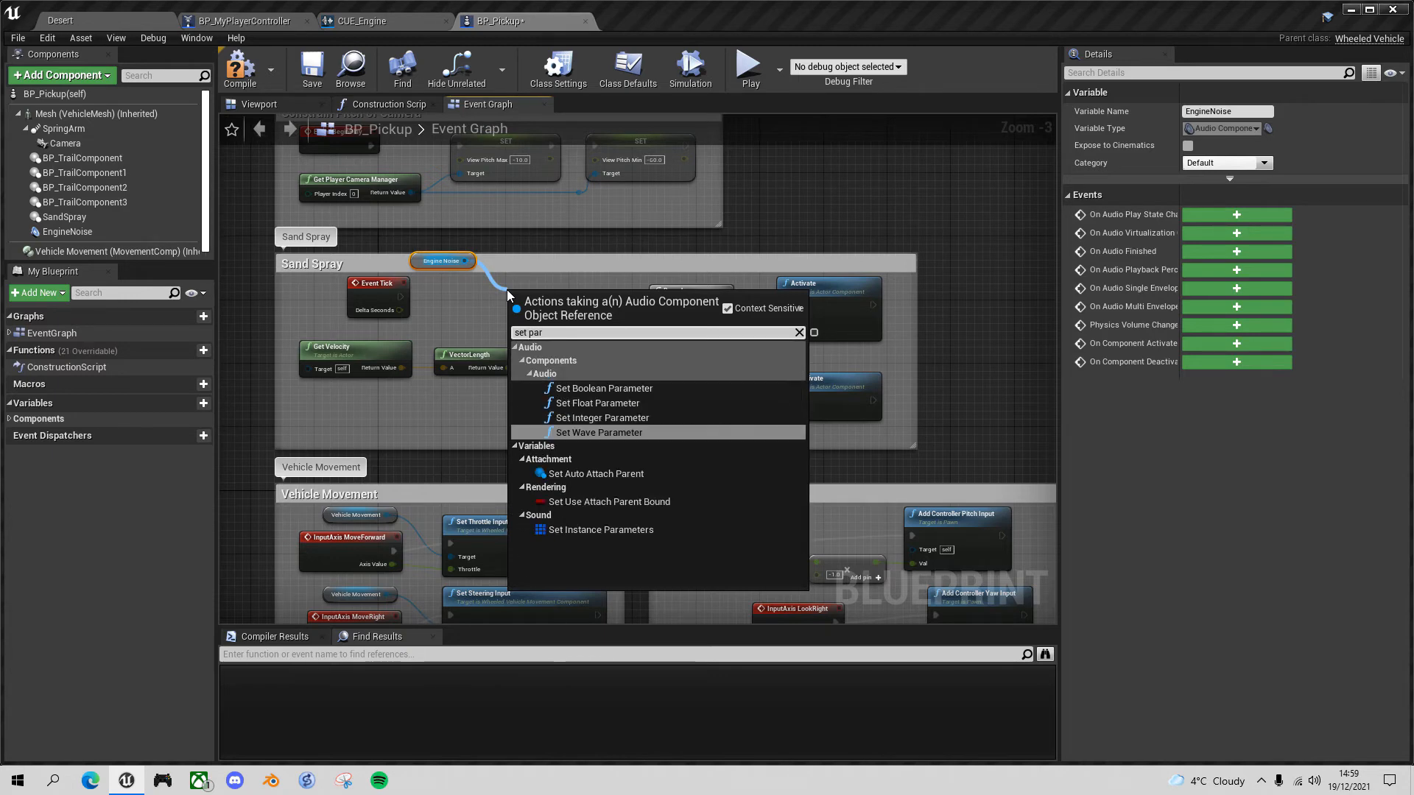
{"action": "left_click", "coordinate": [617, 404]}
{"action": "left_click_drag", "start_coordinate": [559, 295], "coordinate": [538, 266]}
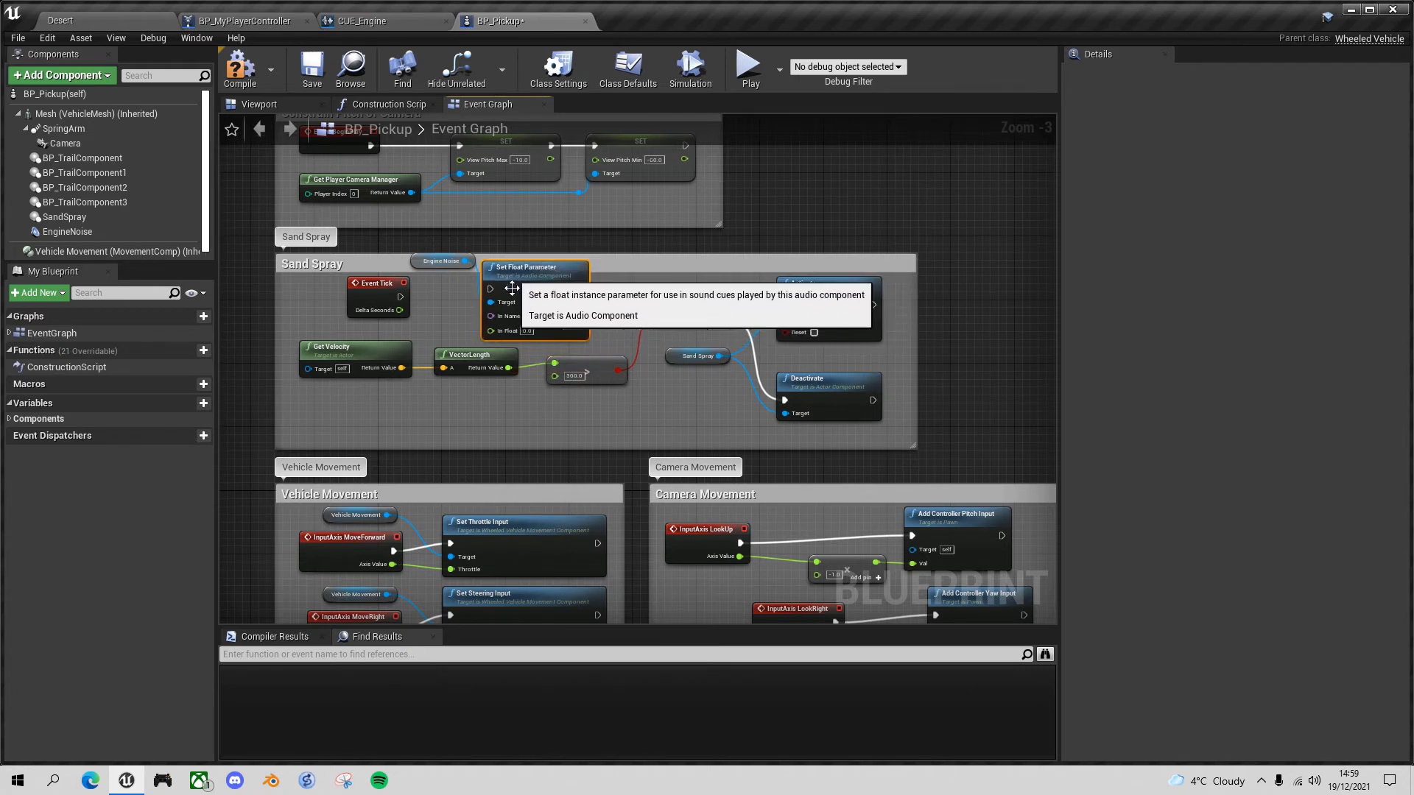
{"action": "left_click_drag", "start_coordinate": [400, 297], "coordinate": [490, 289]}
{"action": "left_click_drag", "start_coordinate": [594, 302], "coordinate": [657, 304]}
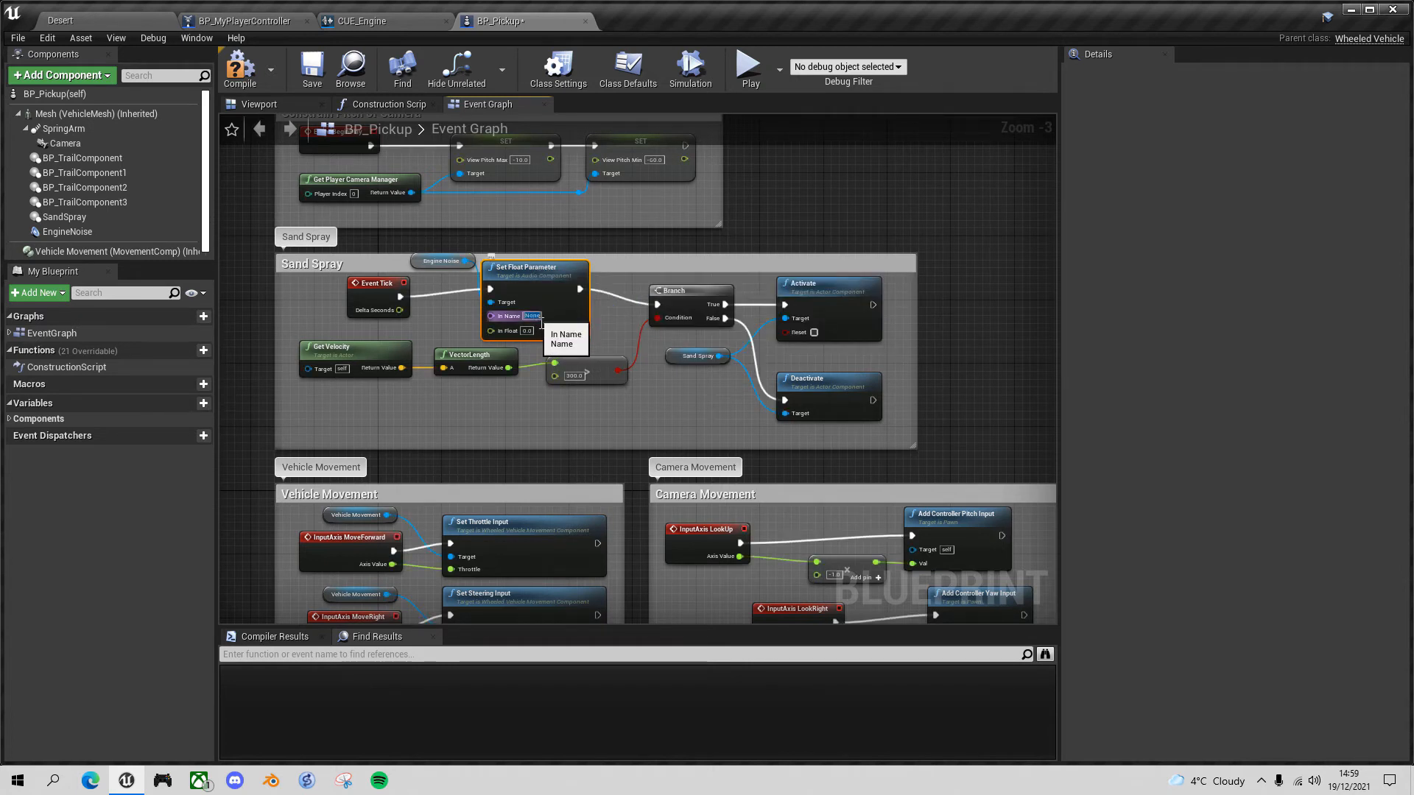
- Name the float parameter Velocity to match the cue's crossfade, and feed VectorLength's return value into In Float
{"action": "type", "text": "Velo"}
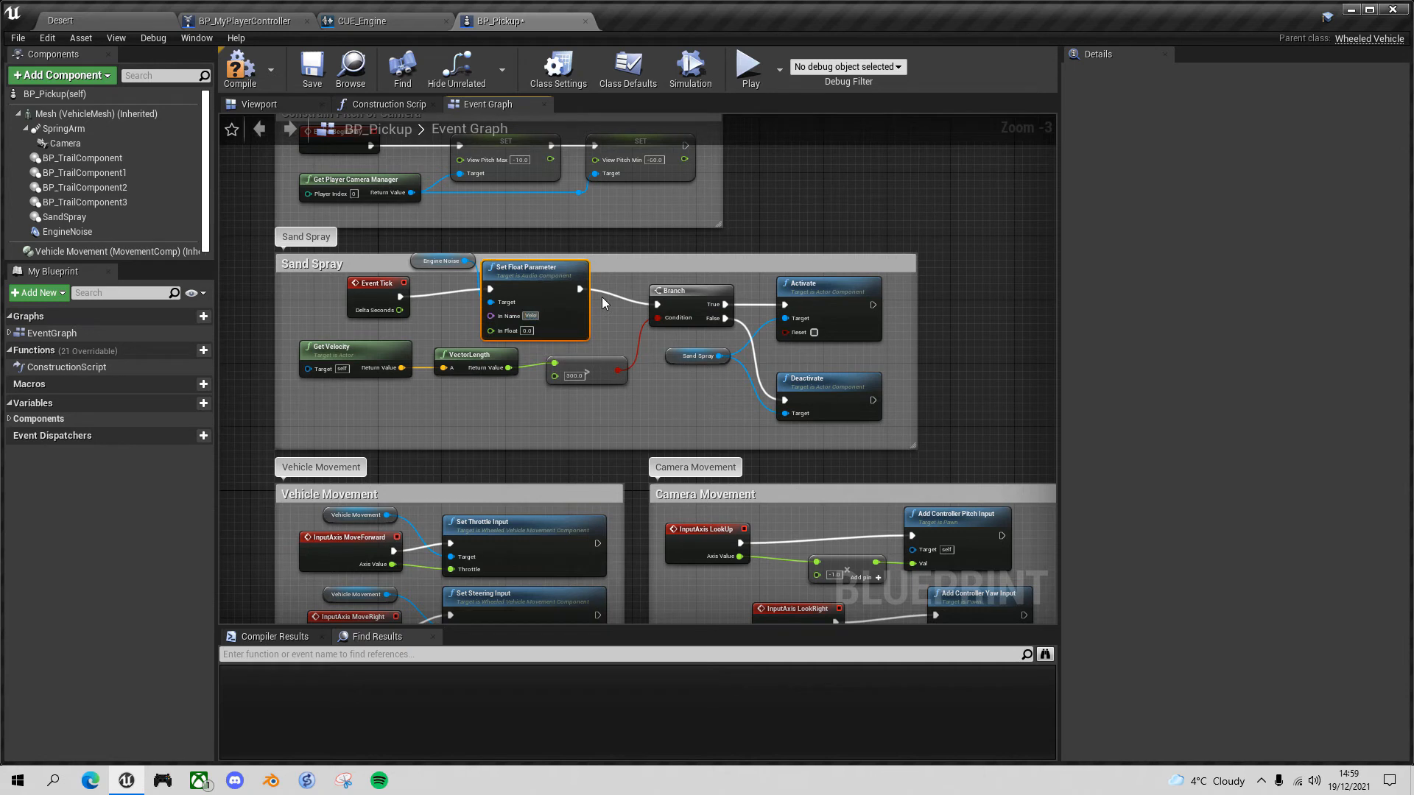
{"action": "type", "text": "city"}
{"action": "left_click", "coordinate": [387, 17]}
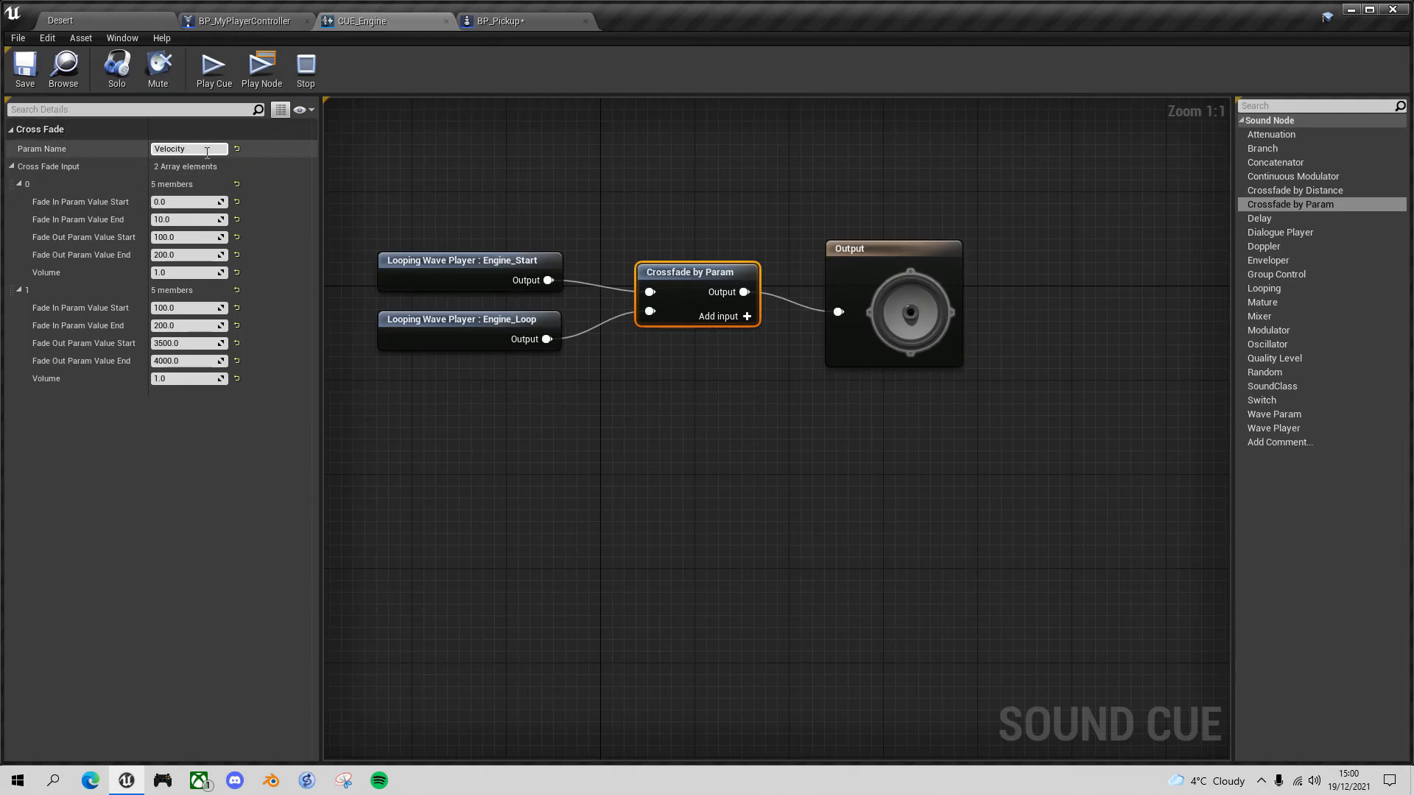
{"action": "left_click", "coordinate": [542, 19]}
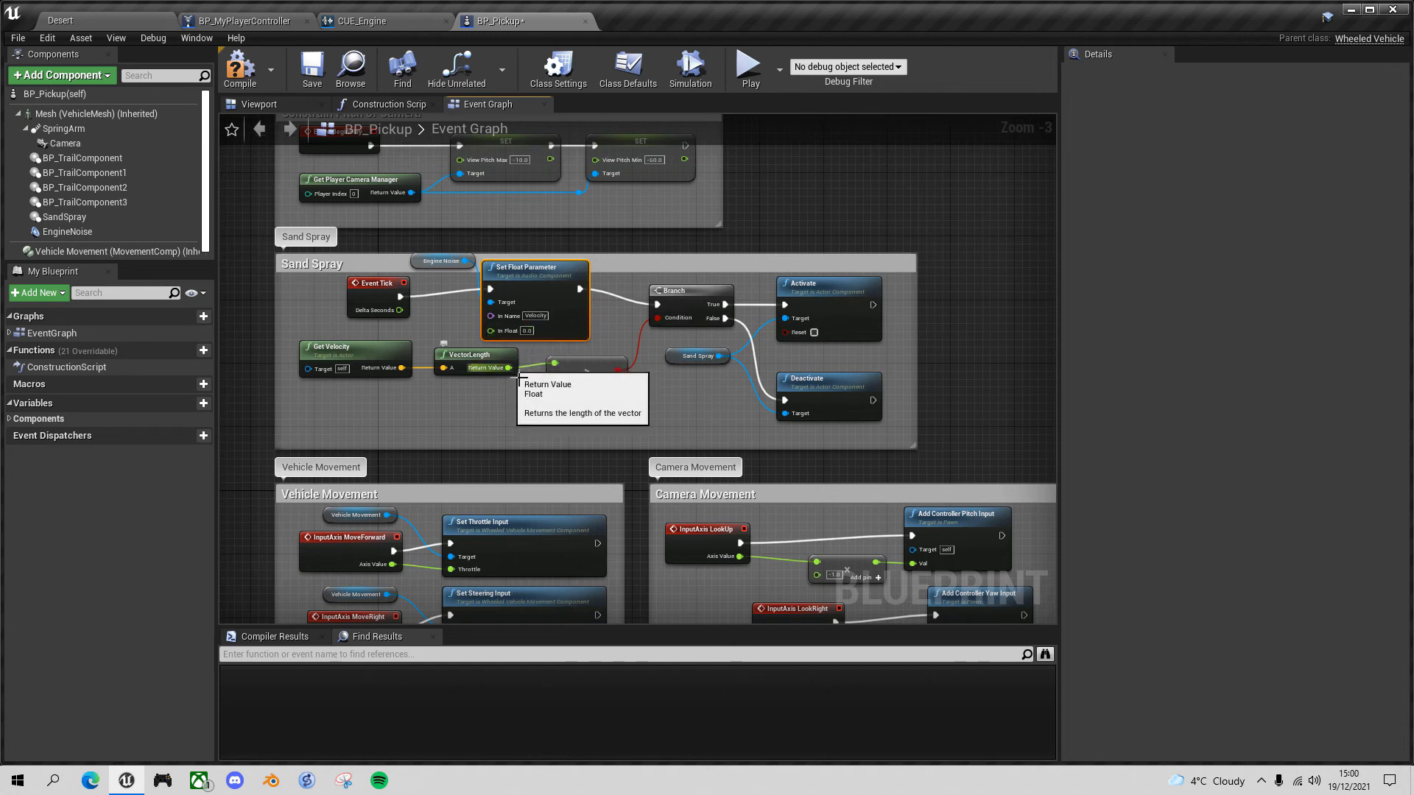
{"action": "left_click_drag", "start_coordinate": [509, 367], "coordinate": [490, 333]}
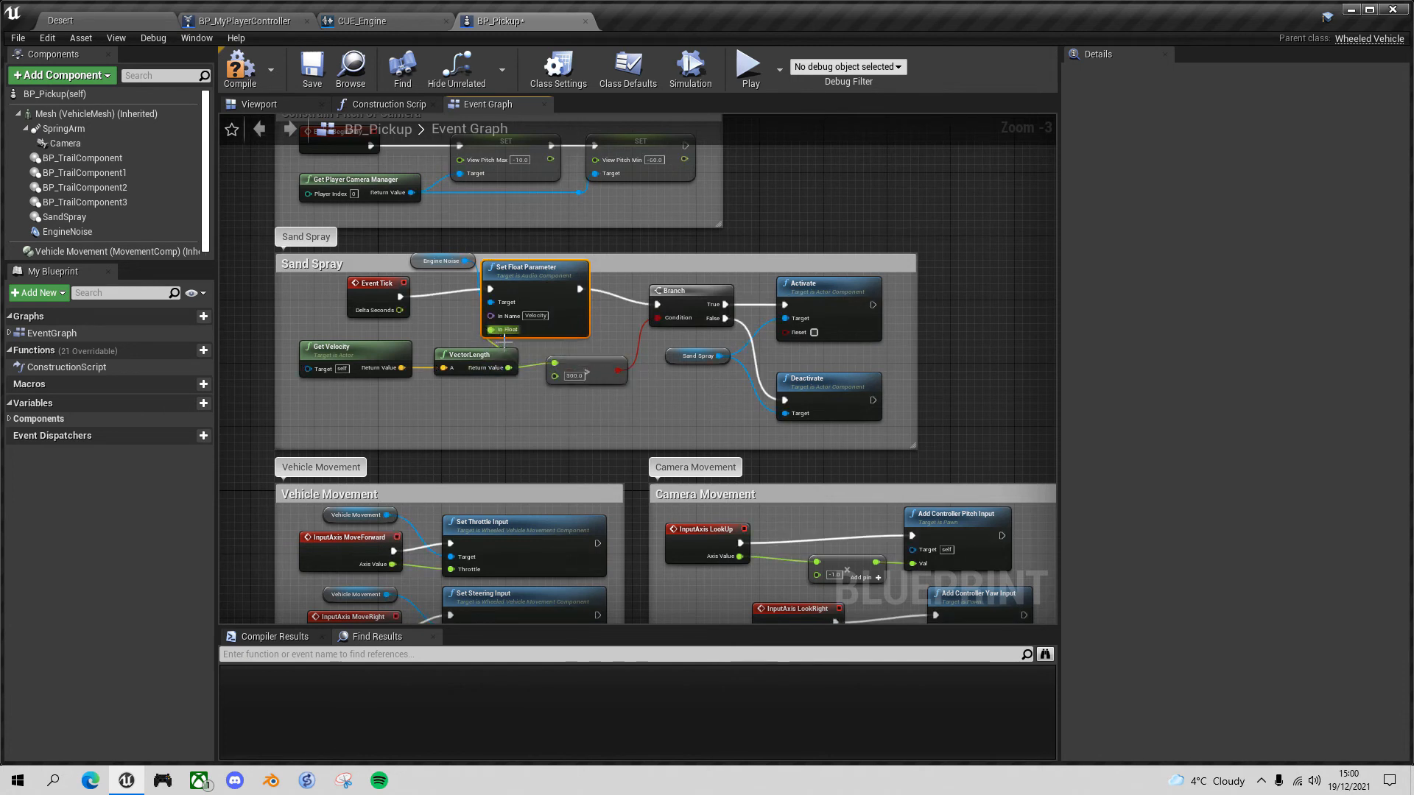
- Tidy the positions of the Set Float Parameter and Engine Noise nodes, then compile and save BP_Pickup
{"action": "left_click_drag", "start_coordinate": [530, 275], "coordinate": [578, 283]}
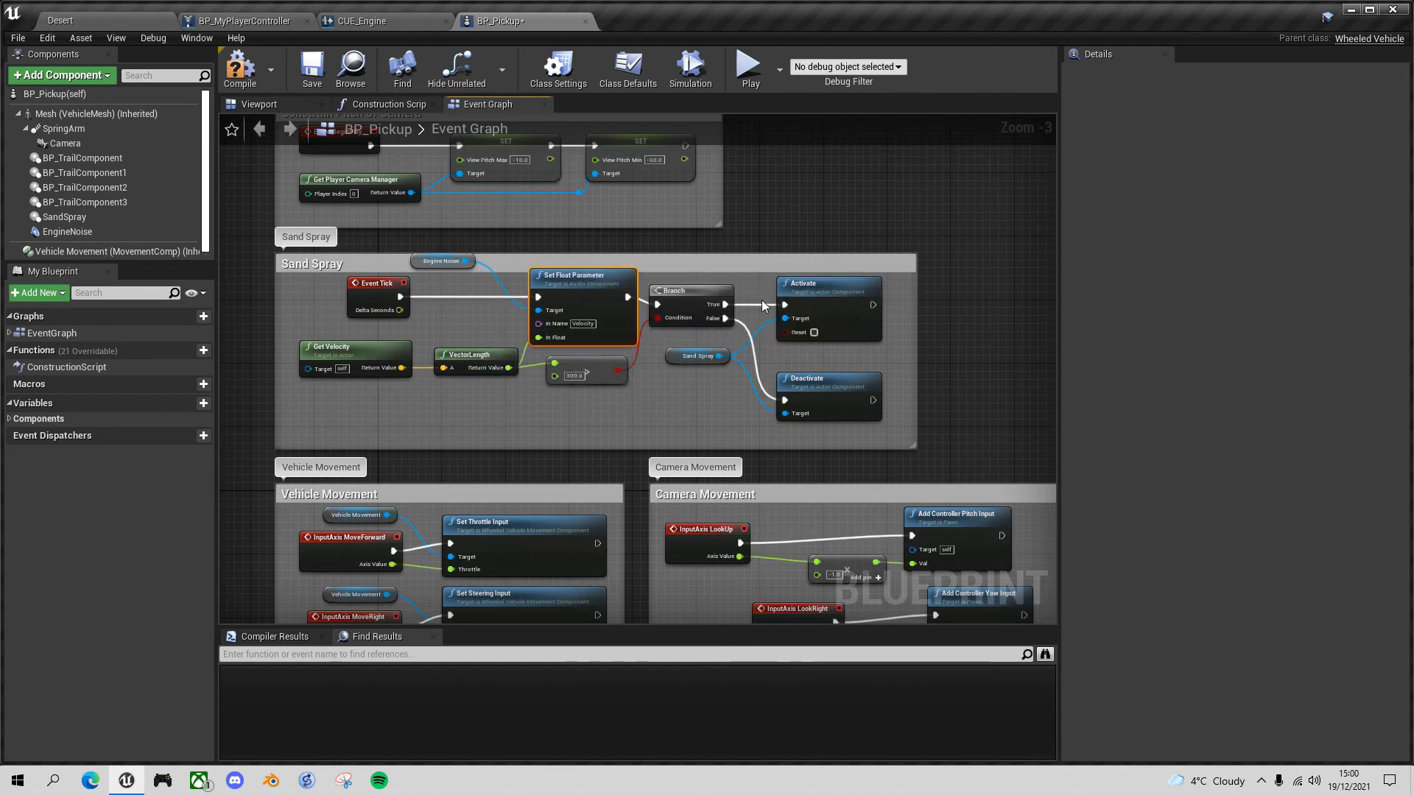
{"action": "left_click_drag", "start_coordinate": [435, 262], "coordinate": [432, 287]}
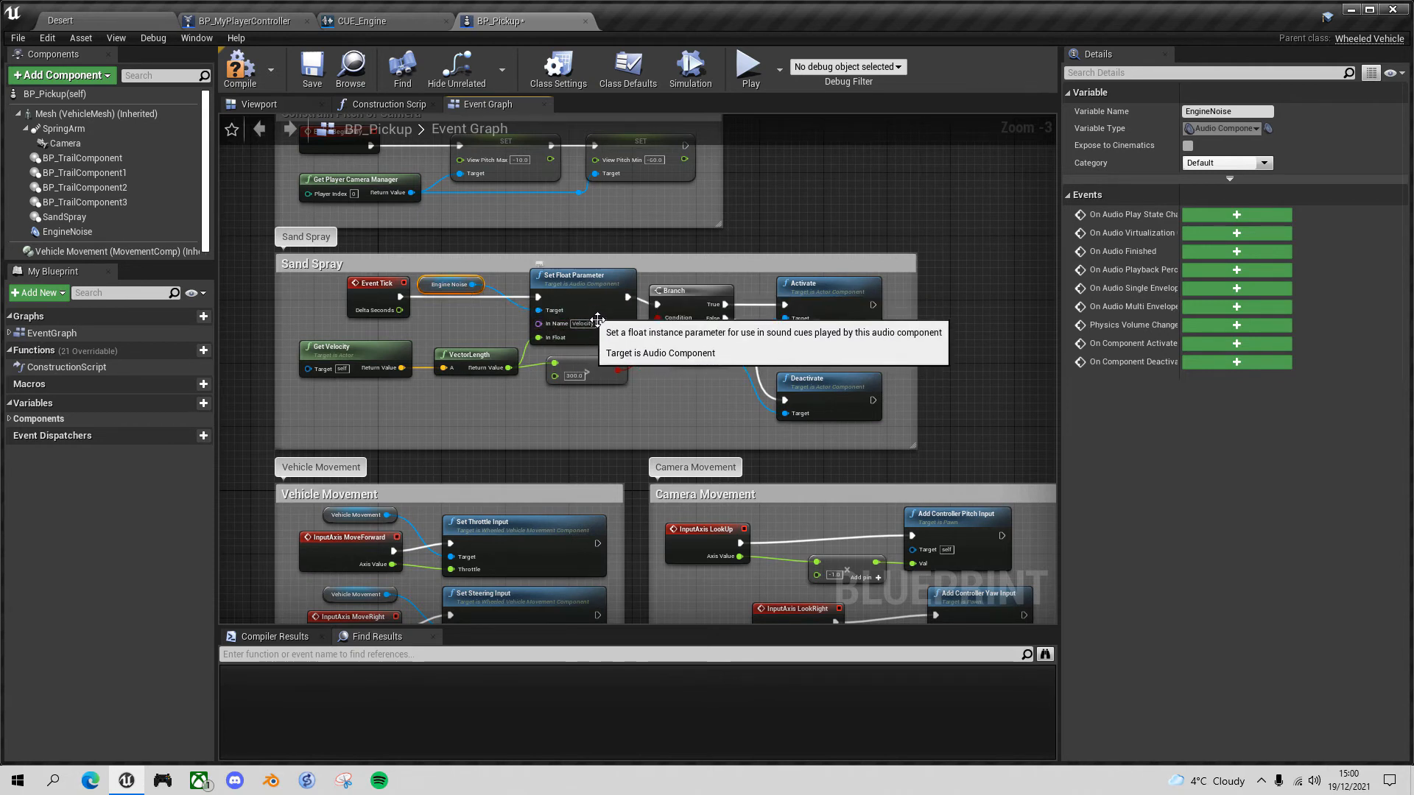
{"action": "left_click", "coordinate": [240, 68]}
{"action": "left_click", "coordinate": [312, 70]}
- Return to CUE_Engine, play-test by driving and steering the truck to hear the engine crossfade, and end the session
{"action": "left_click", "coordinate": [360, 24]}
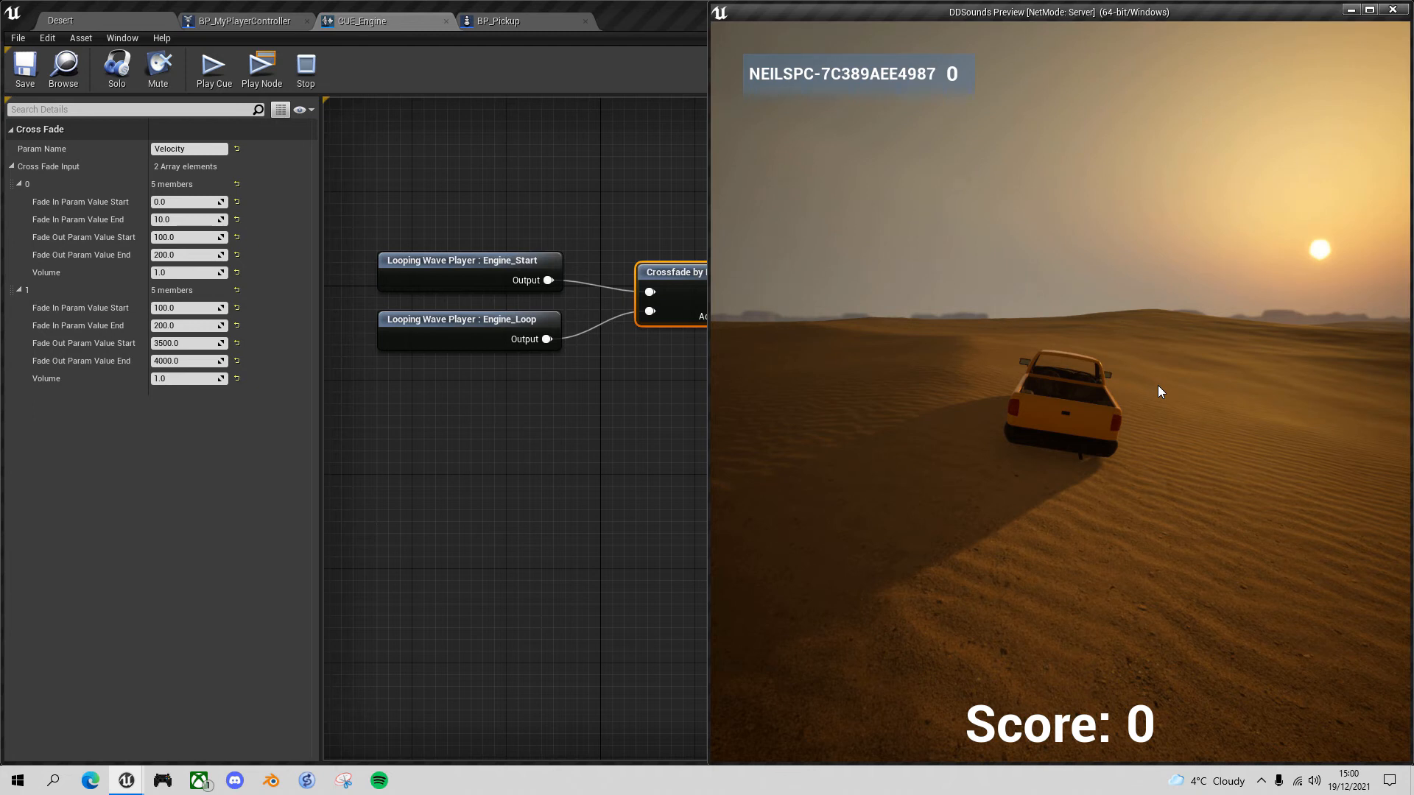
{"action": "left_click", "coordinate": [1158, 386]}
{"action": "key", "text": "w"}
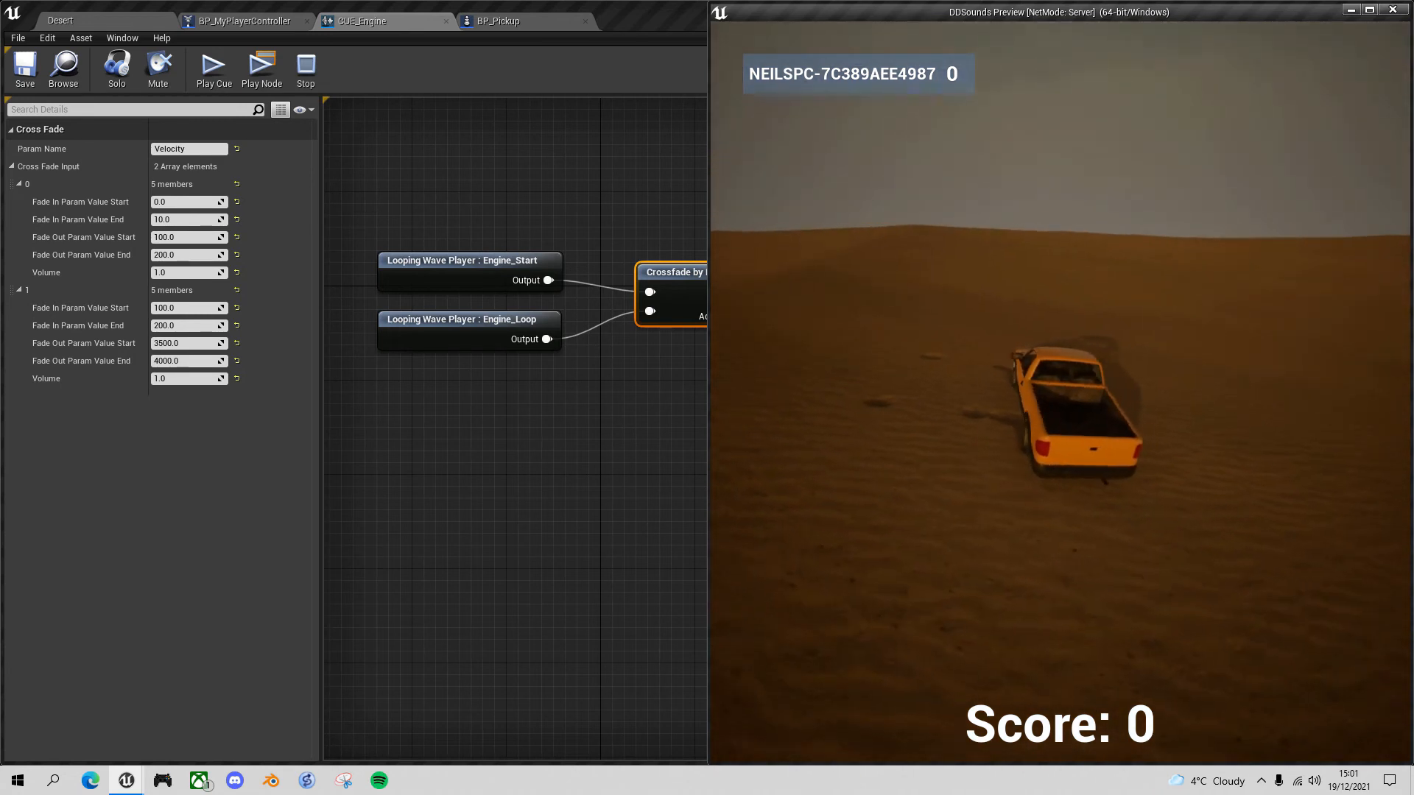
{"action": "key", "text": "w"}
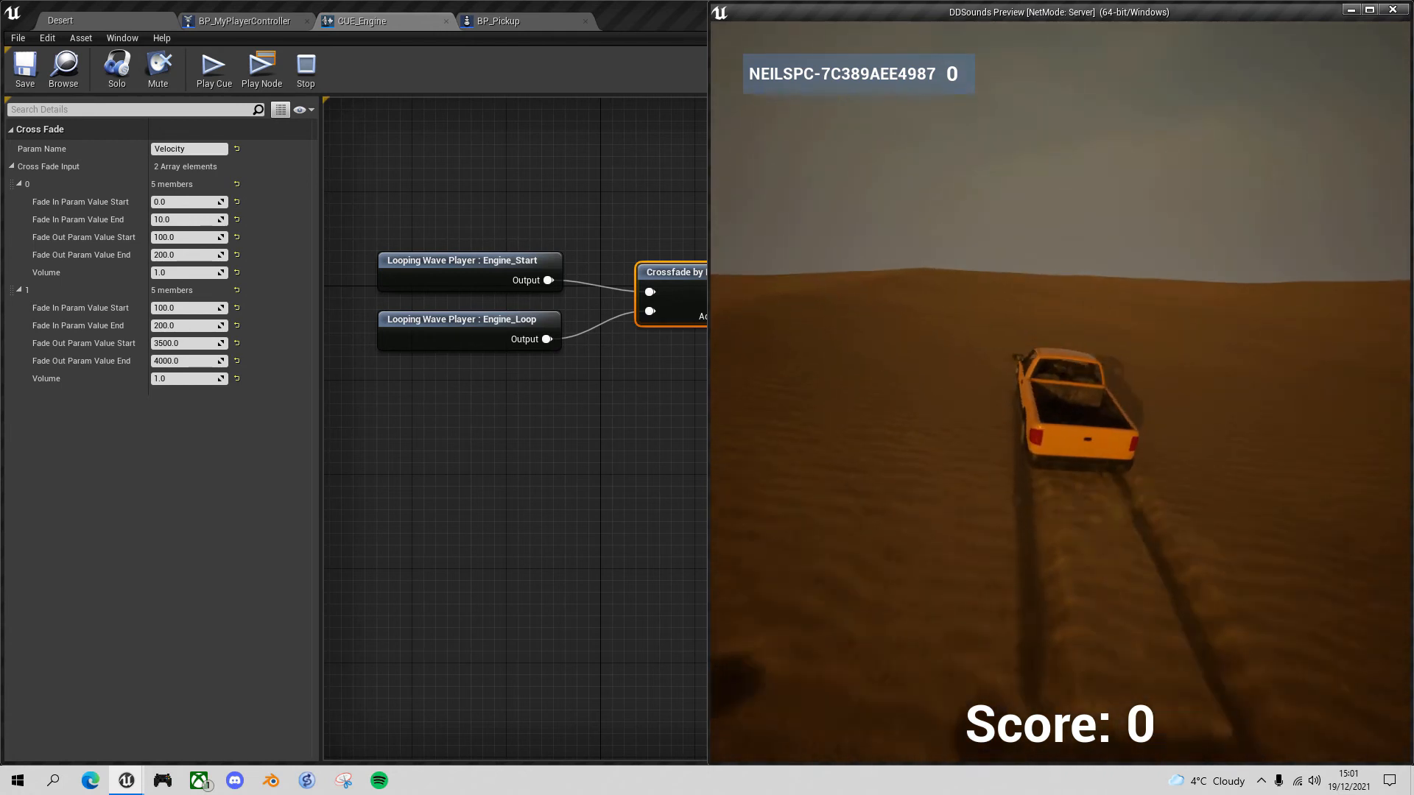
{"action": "key", "text": "d"}
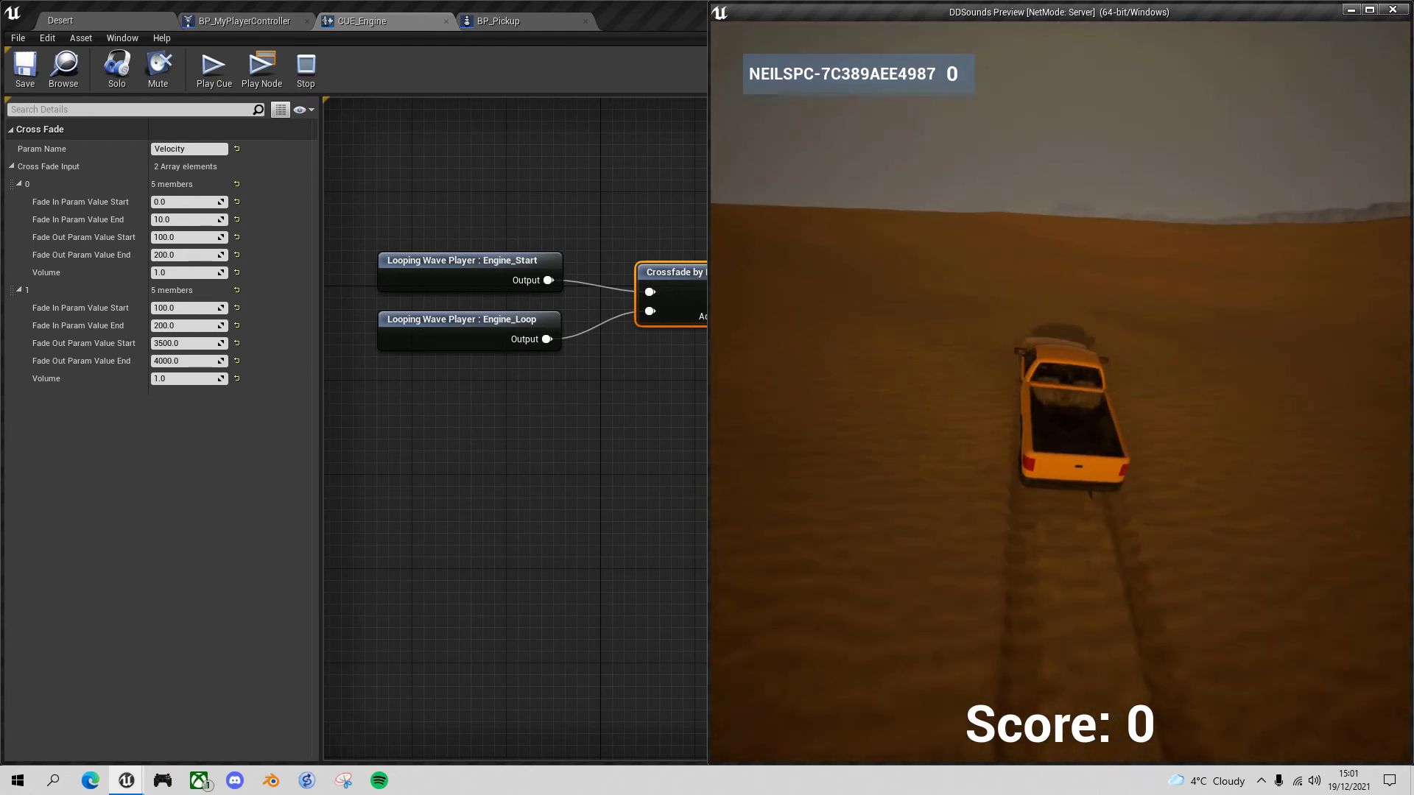
{"action": "key", "text": "a"}
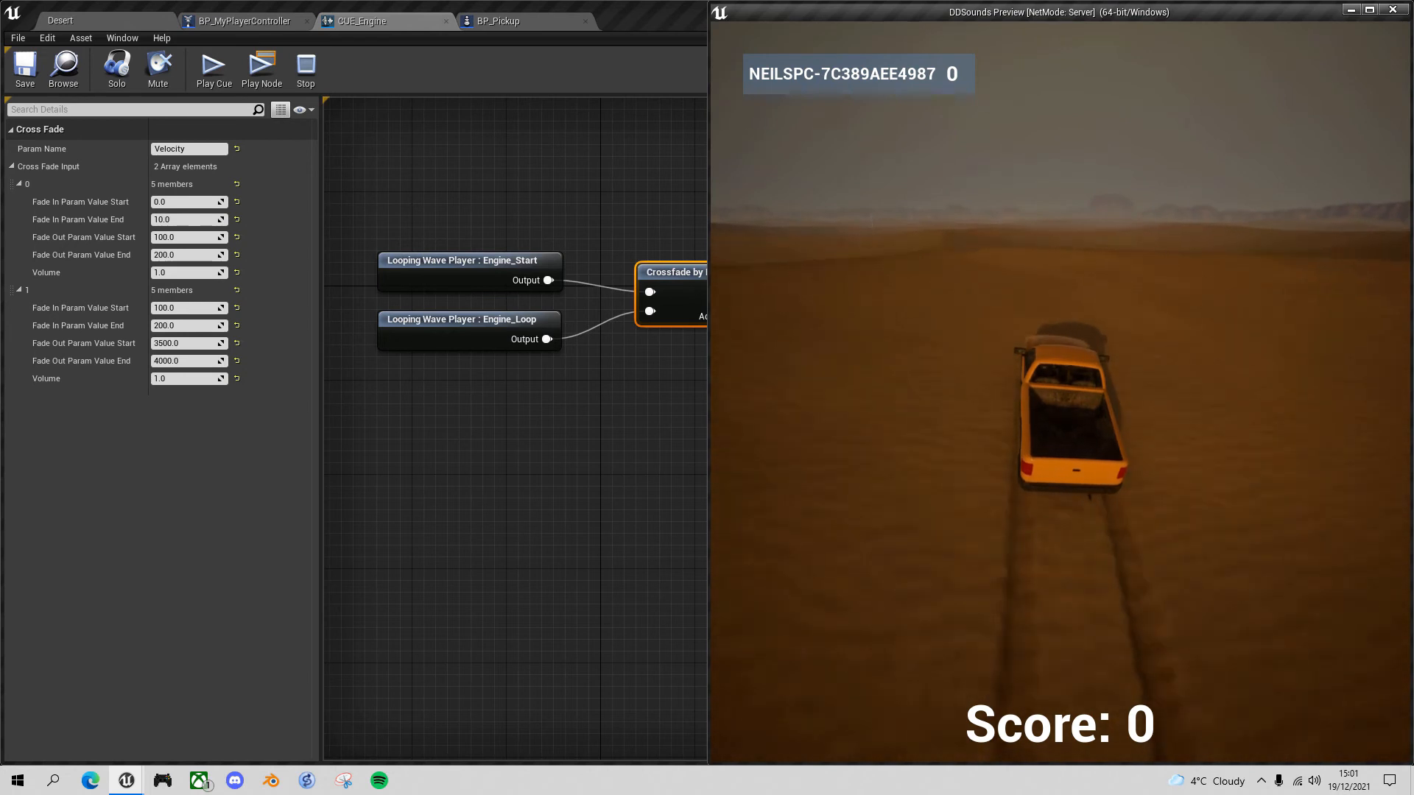
{"action": "key", "text": "a"}
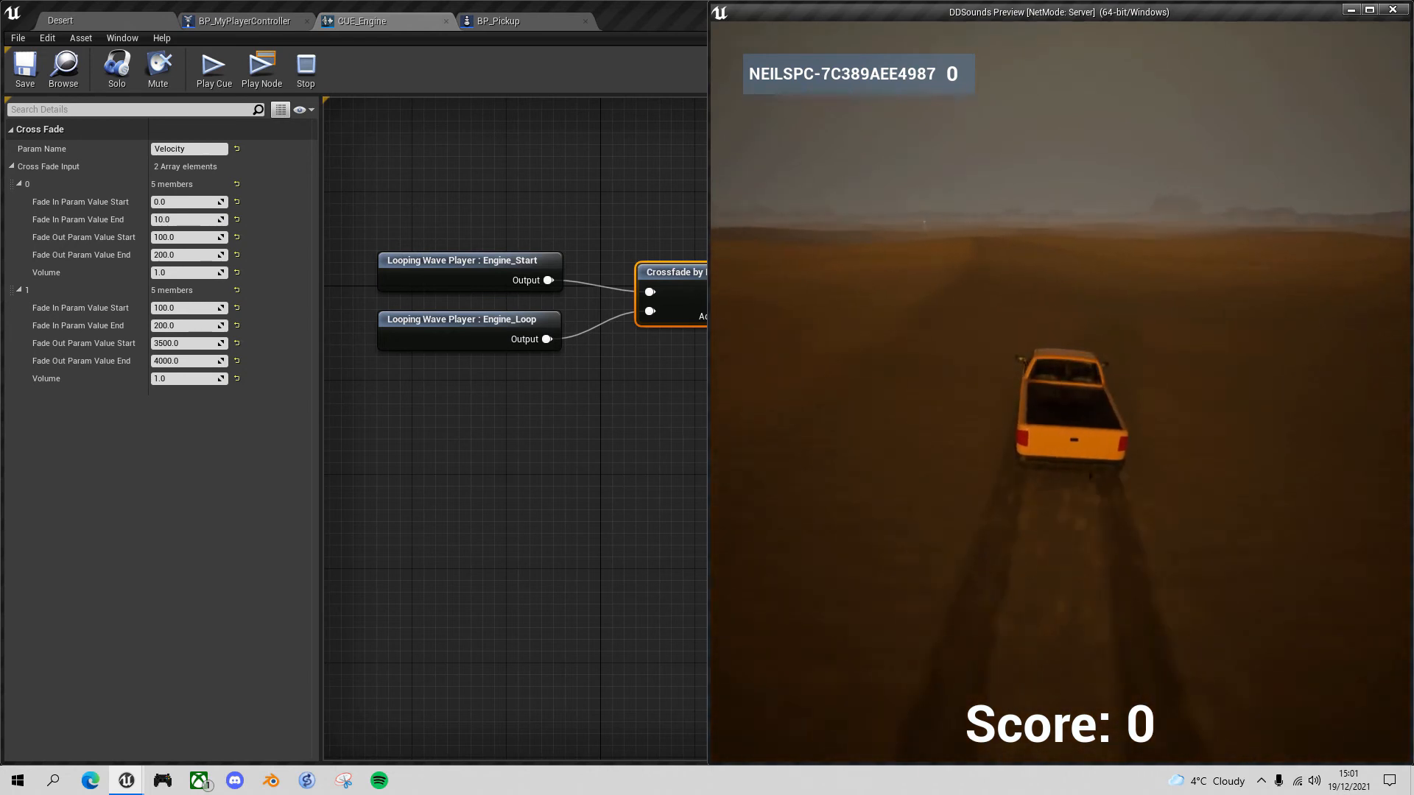
{"action": "key", "text": "a"}
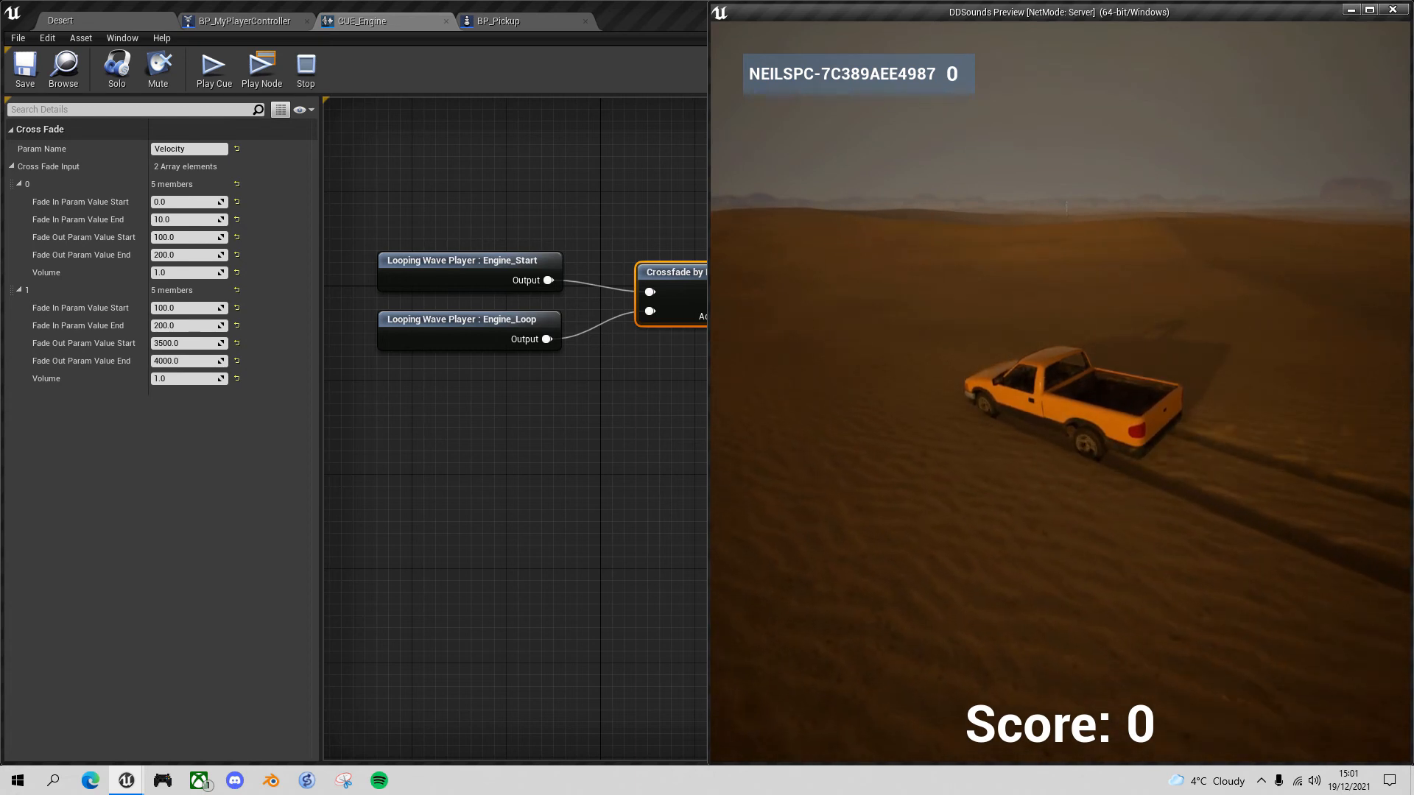
{"action": "key", "text": "Escape"}
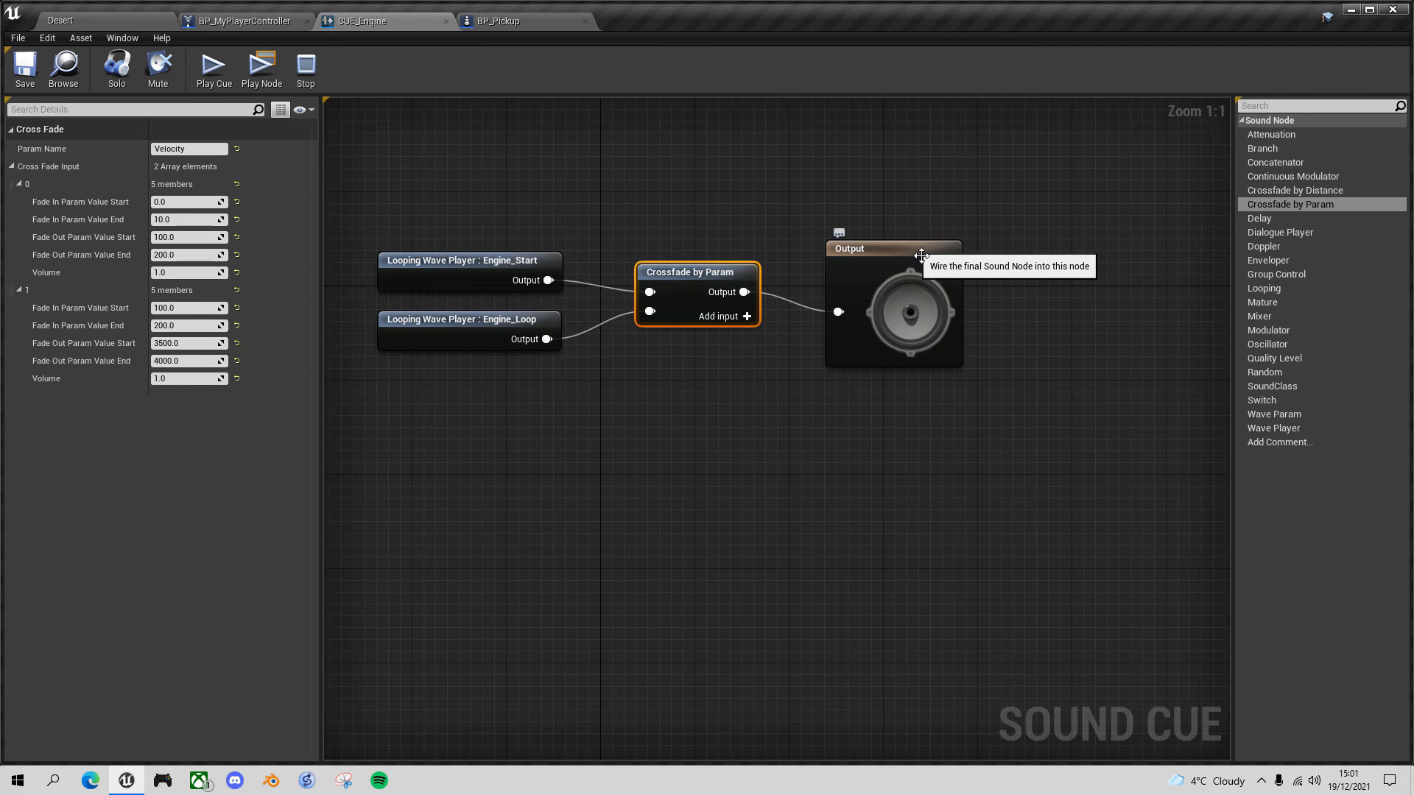
- Insert a Continuous Modulator between the Crossfade by Param and Output nodes, and expand its pitch modulation parameters
{"action": "left_click_drag", "start_coordinate": [918, 255], "coordinate": [1105, 250]}
{"action": "left_click_drag", "start_coordinate": [1305, 176], "coordinate": [801, 308]}
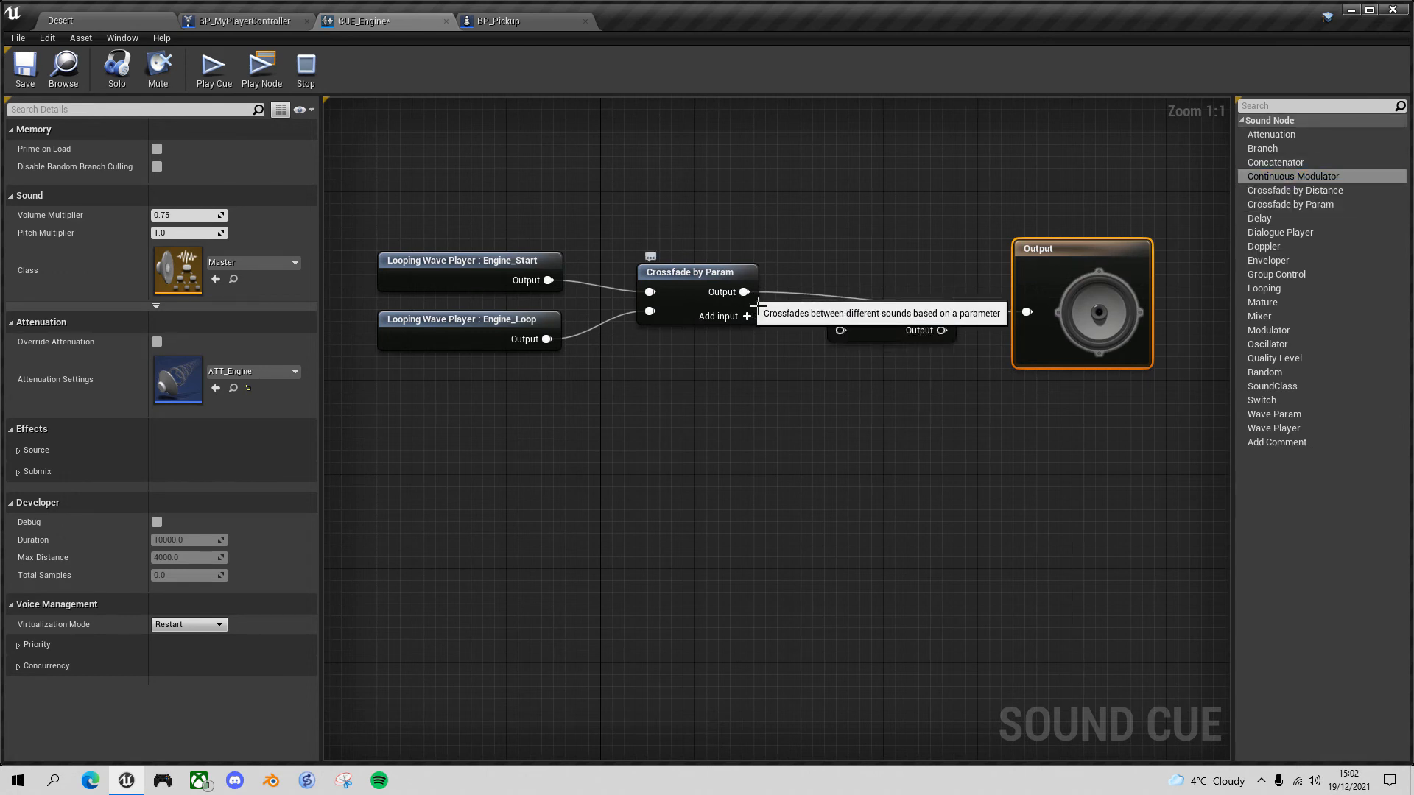
{"action": "left_click_drag", "start_coordinate": [751, 301], "coordinate": [839, 330]}
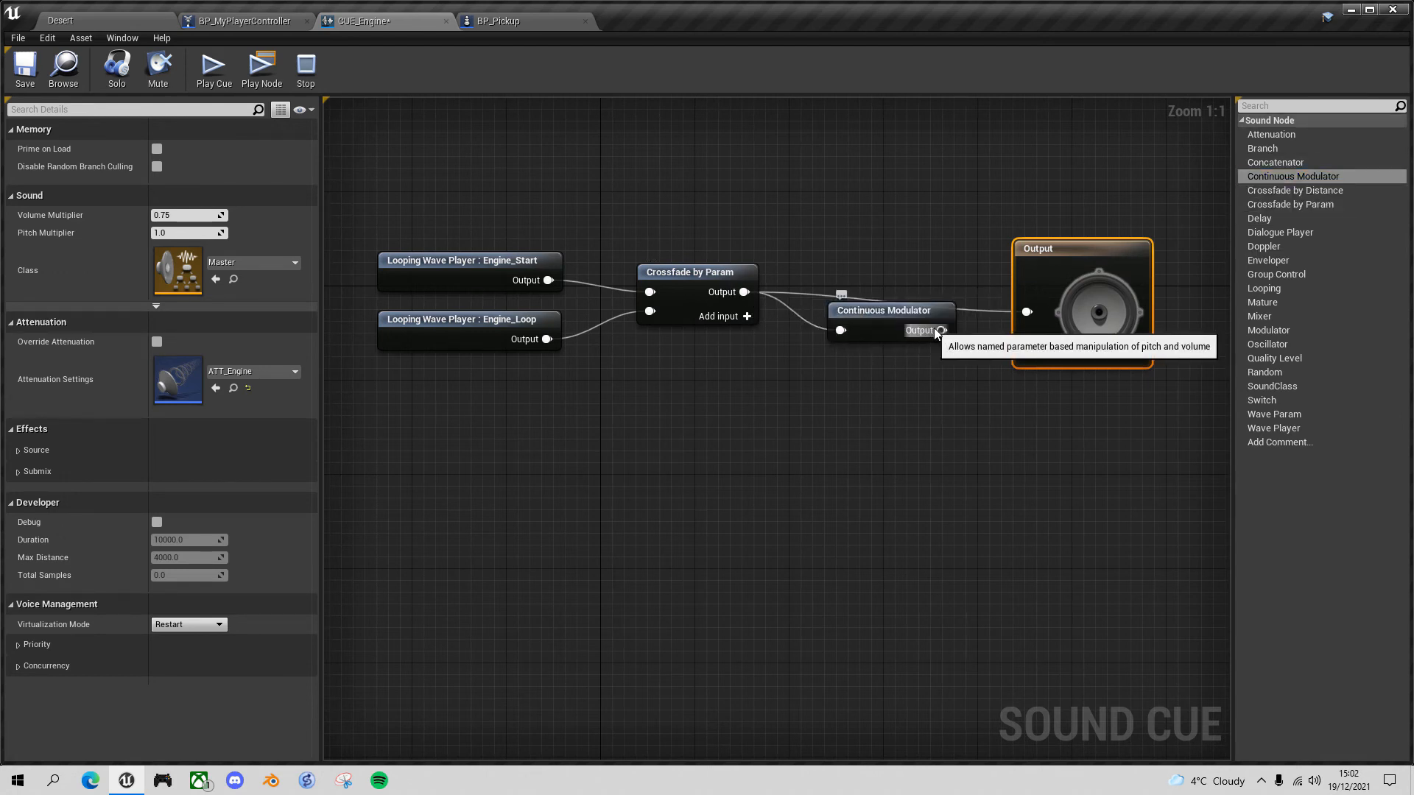
{"action": "left_click_drag", "start_coordinate": [942, 330], "coordinate": [1028, 312]}
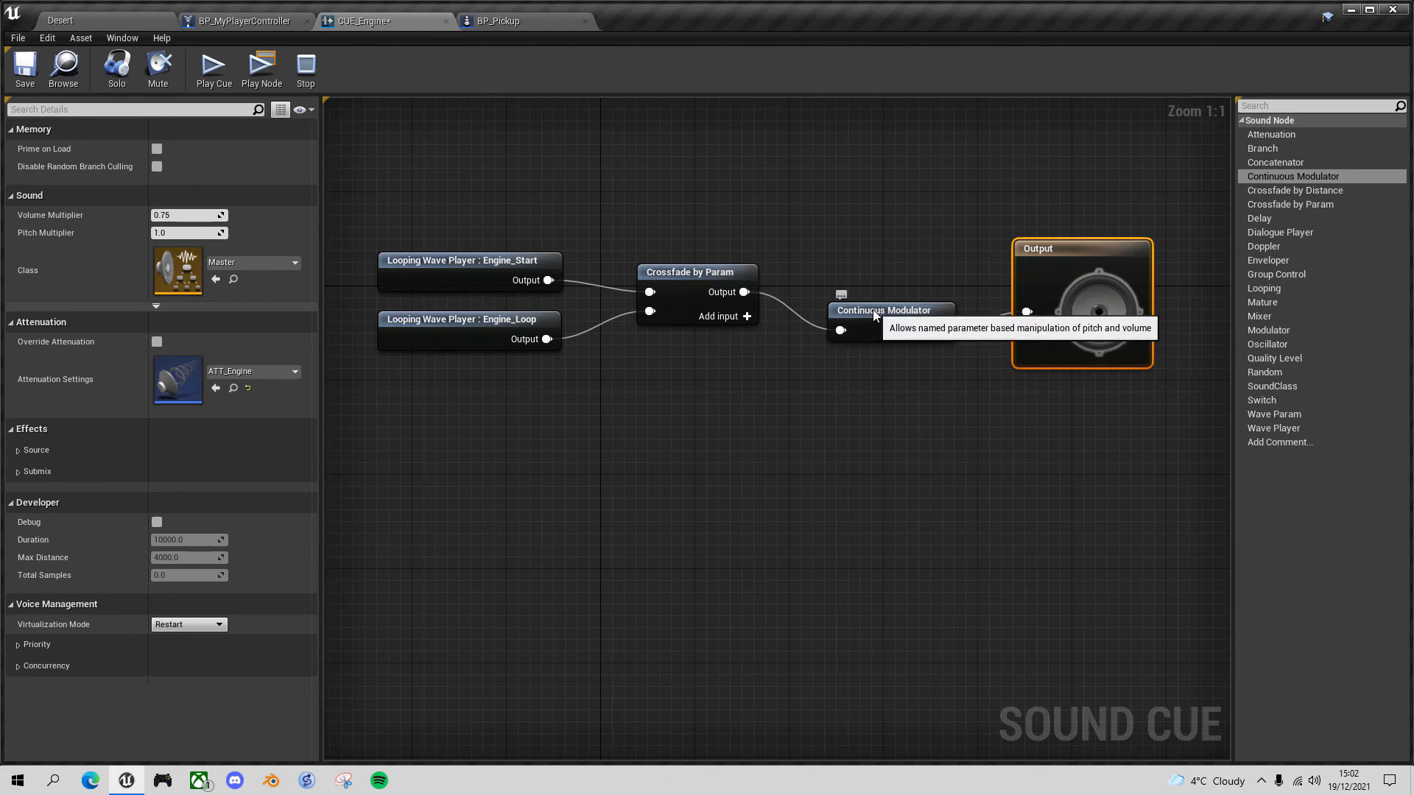
{"action": "left_click_drag", "start_coordinate": [873, 310], "coordinate": [858, 282]}
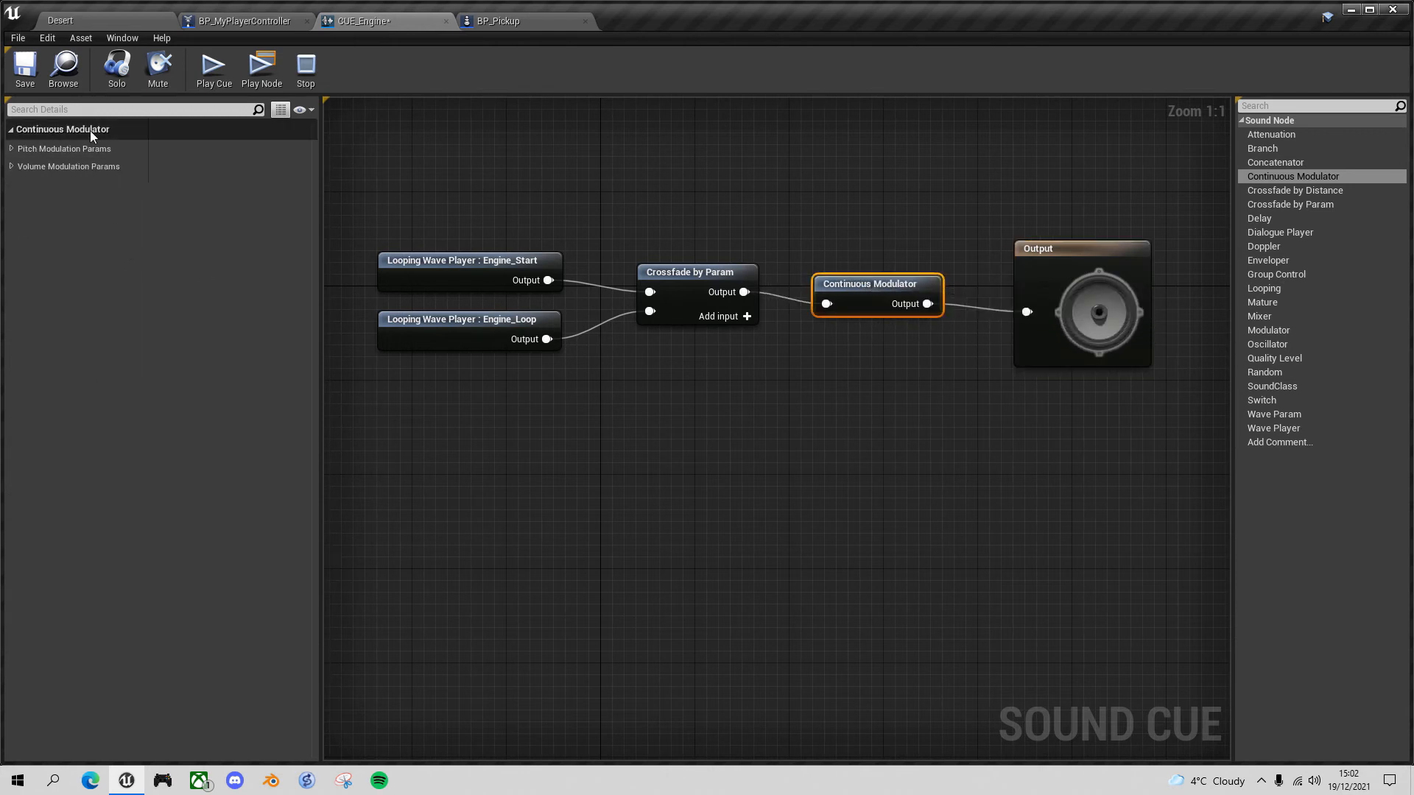
{"action": "left_click", "coordinate": [11, 148]}
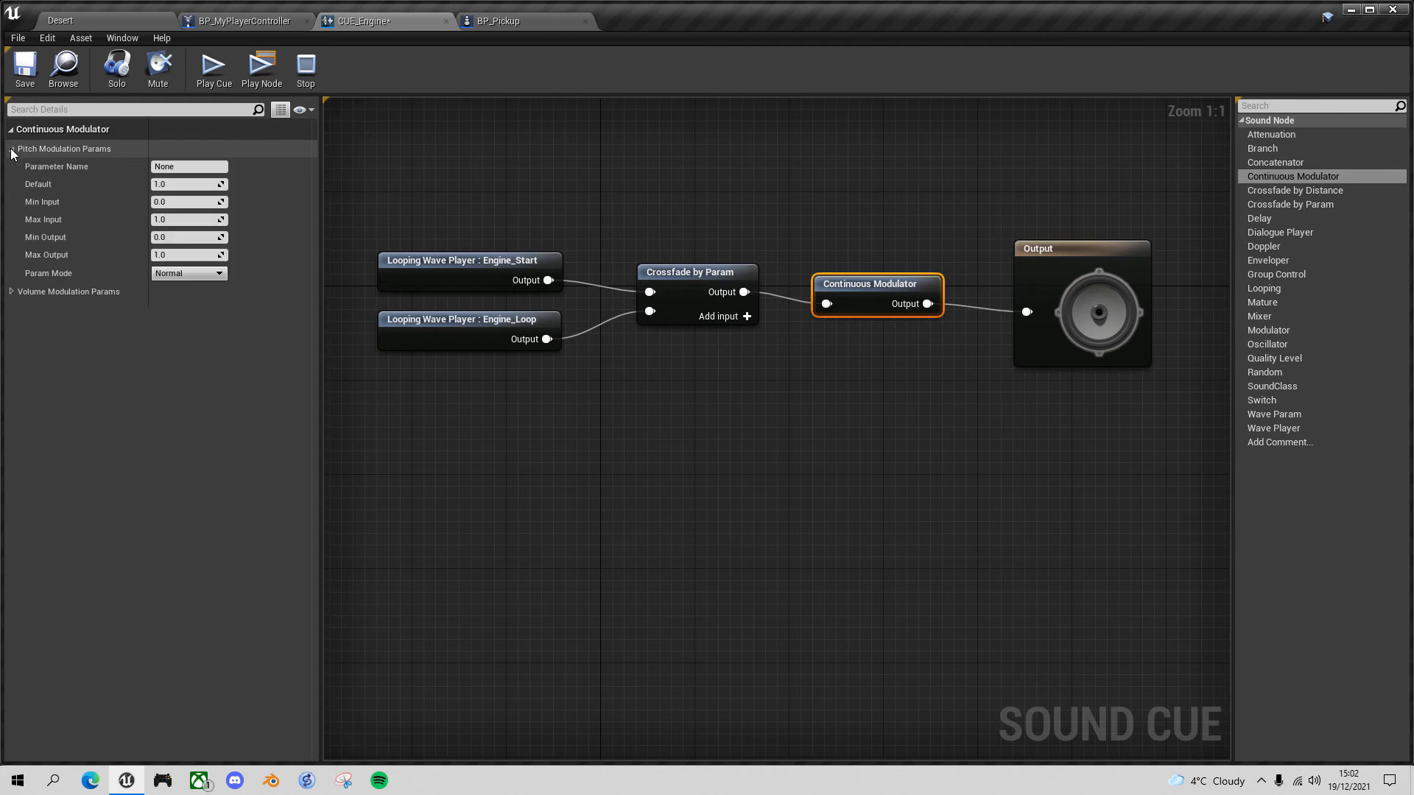
- Expand the Continuous Modulator's volume modulation parameters and name both the pitch and volume parameters Velocity
{"action": "left_click", "coordinate": [11, 292]}
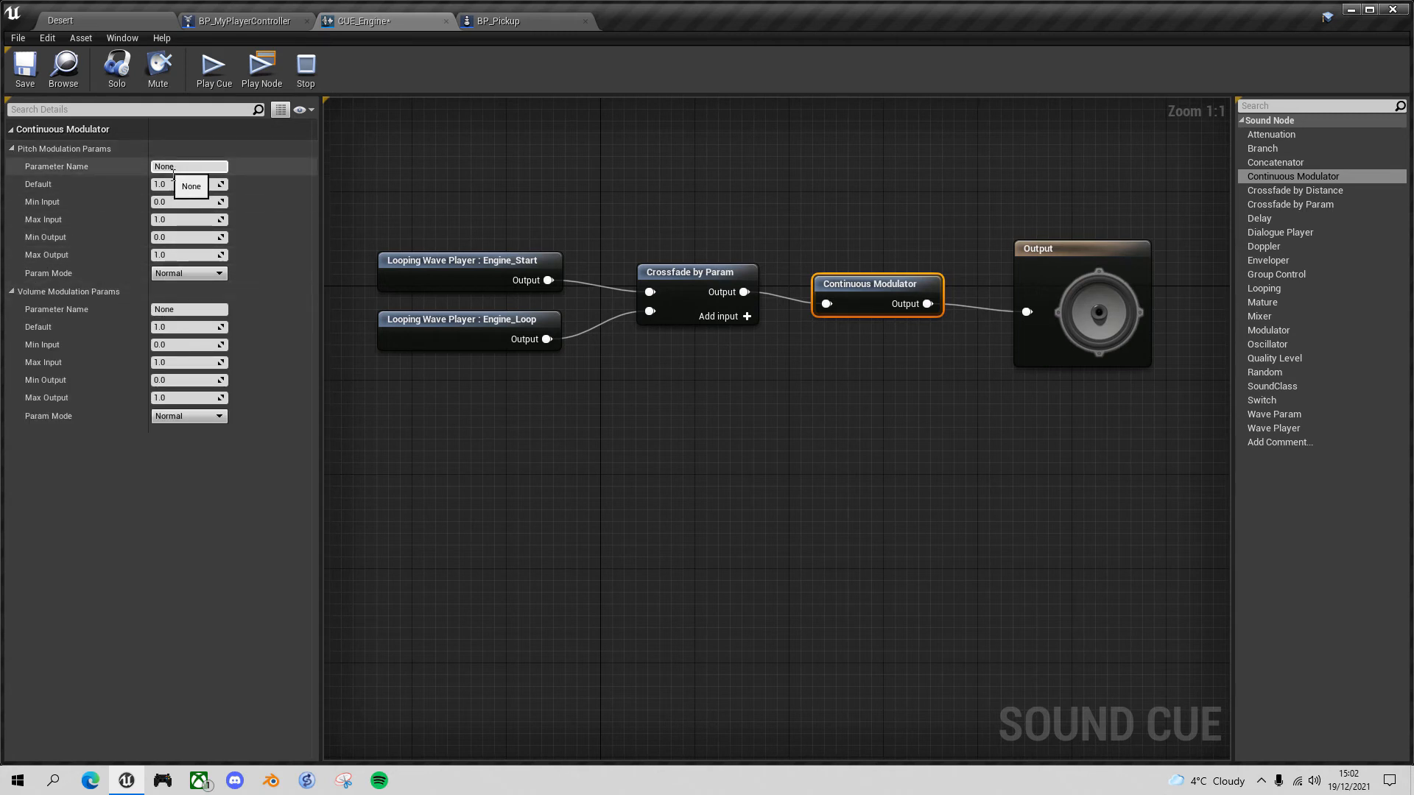
{"action": "type", "text": "Vel"}
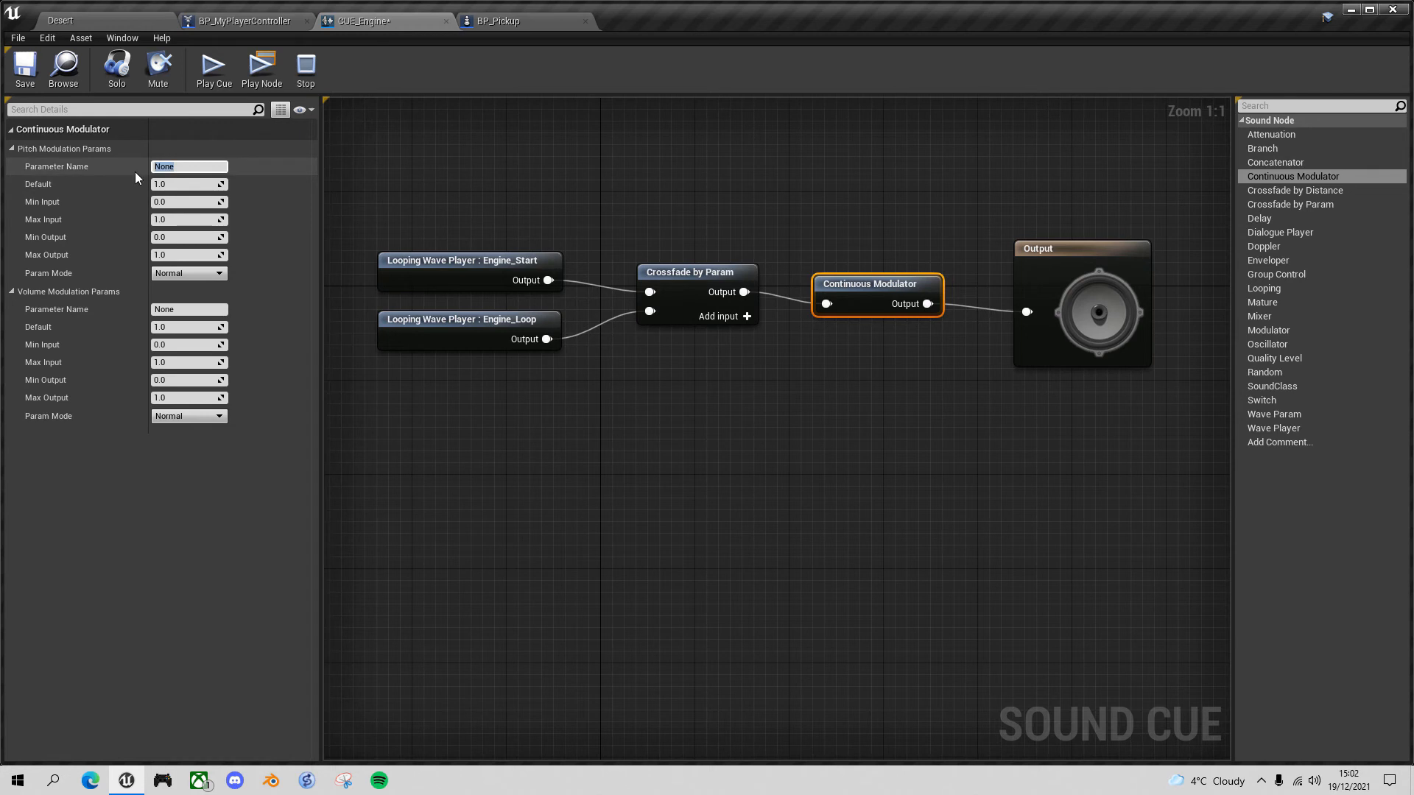
{"action": "type", "text": "ocity"}
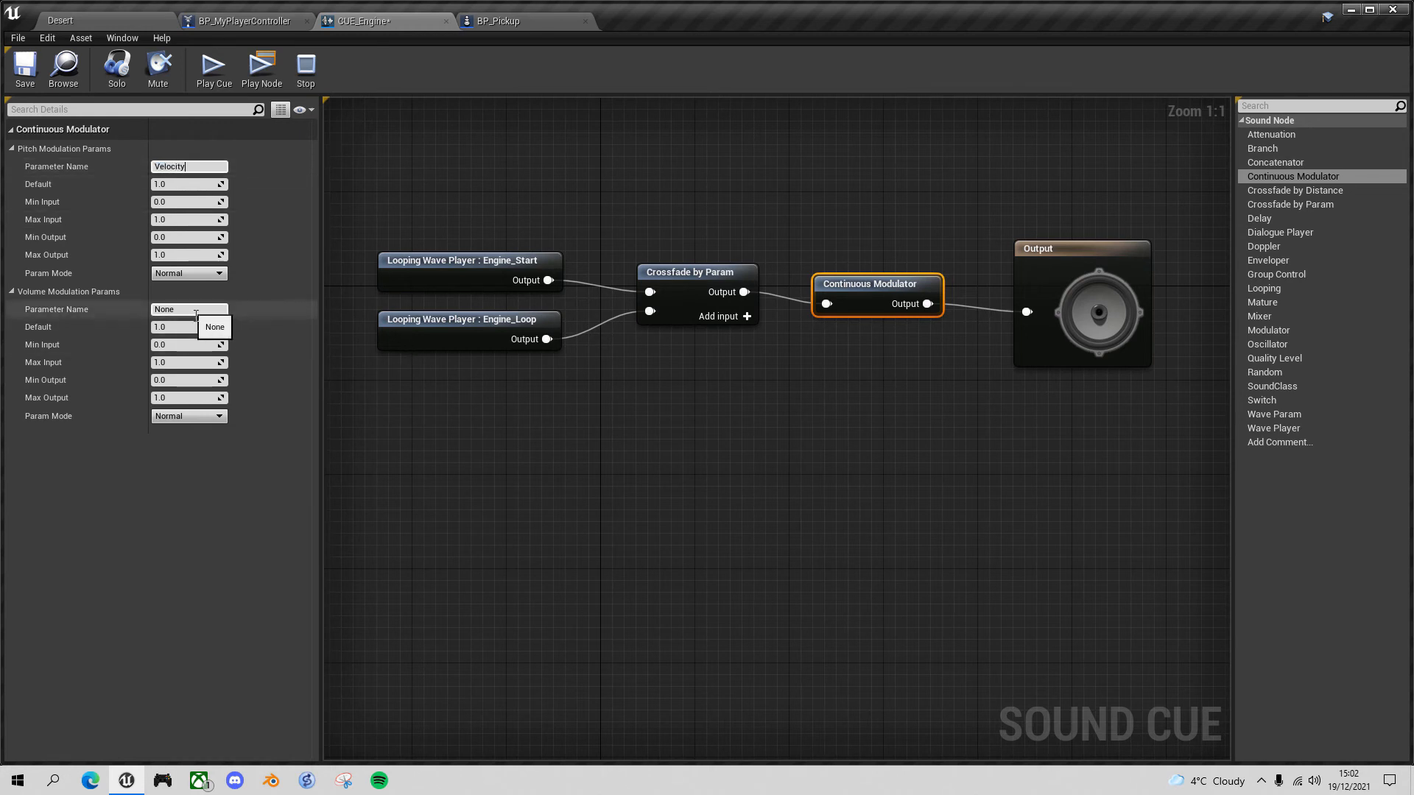
{"action": "type", "text": "Vel"}
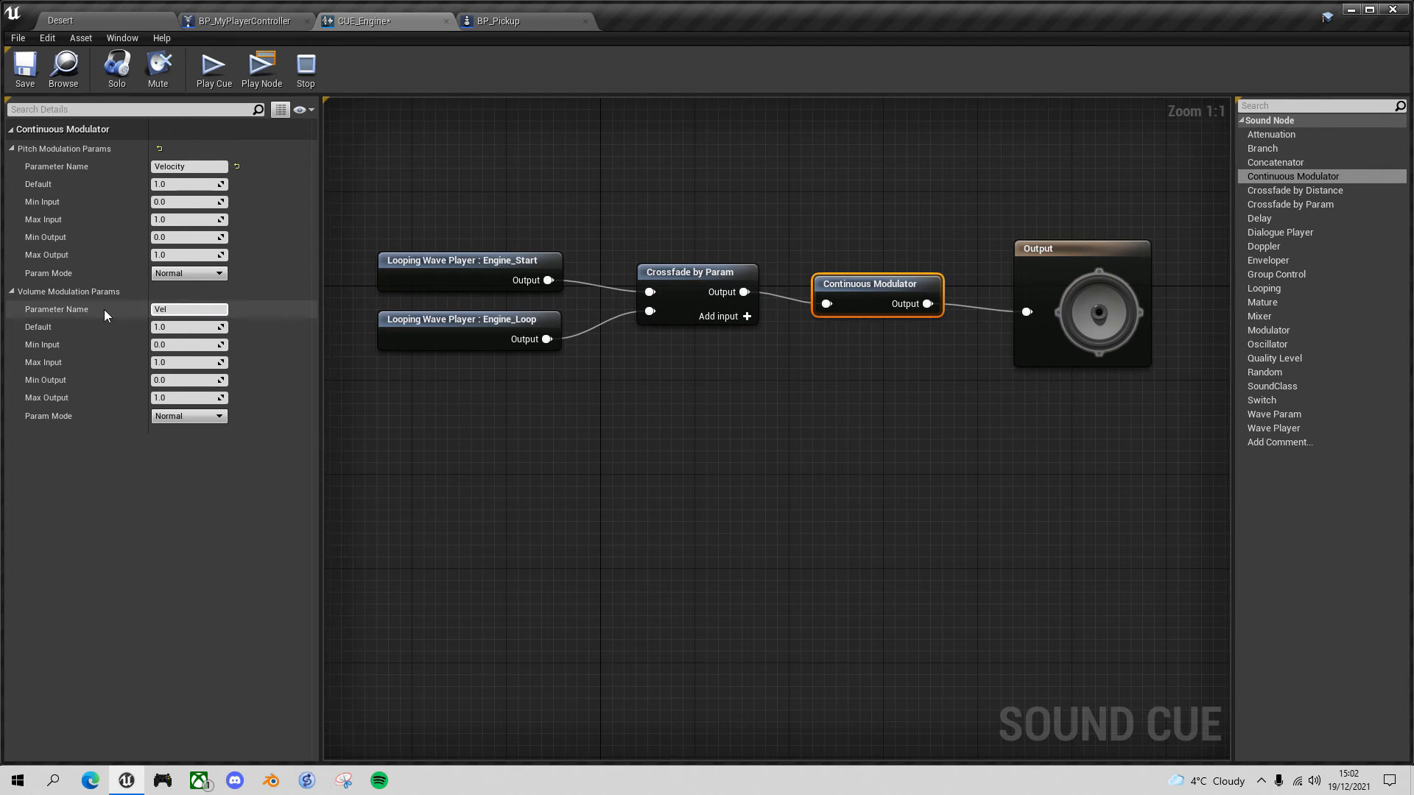
{"action": "type", "text": "ocity"}
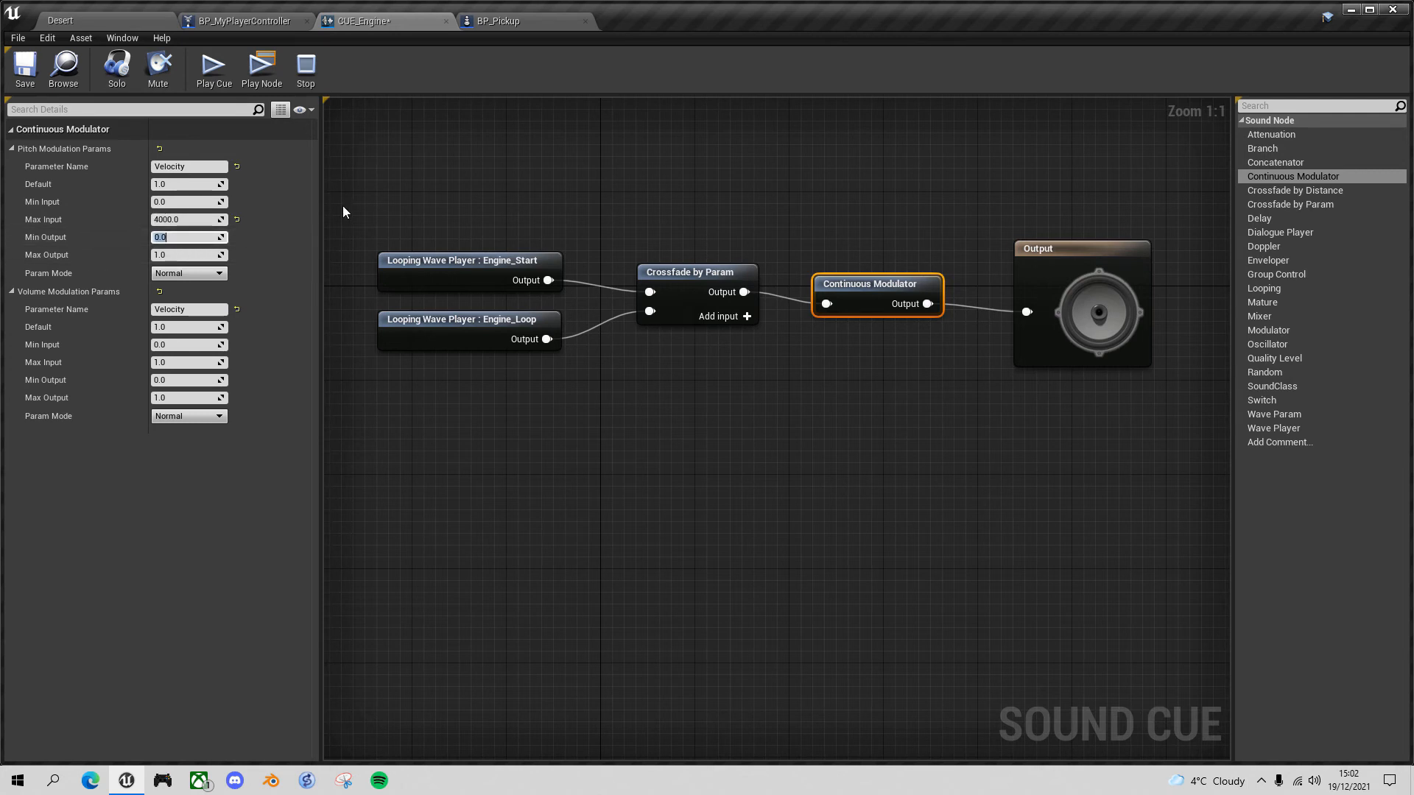
- Set the pitch modulation's Max Input to 4000, Min Output to 1.0 and Max Output to 1.5
{"action": "type", "text": "1"}
{"action": "key", "text": "Return"}
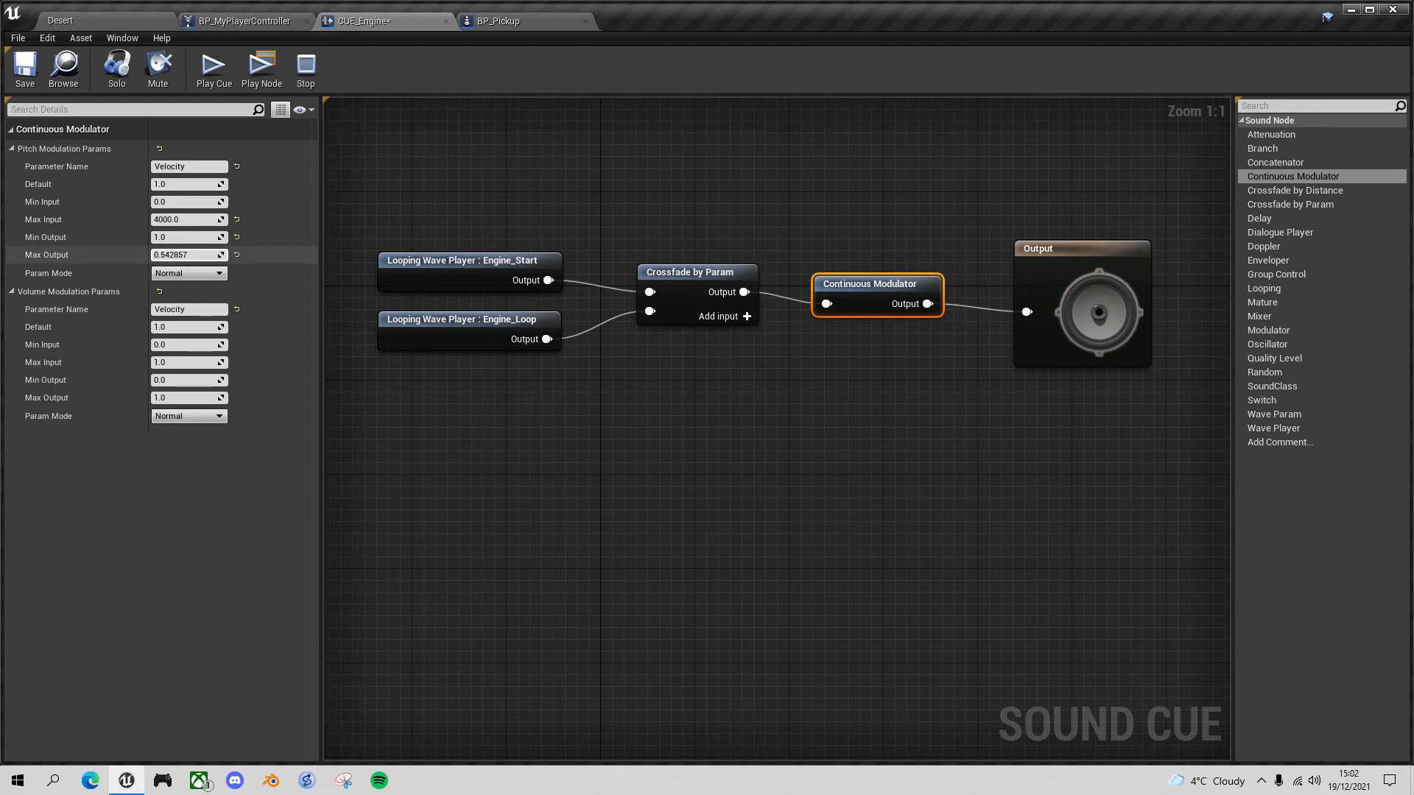
{"action": "left_click_drag", "start_coordinate": [175, 258], "coordinate": [174, 257]}
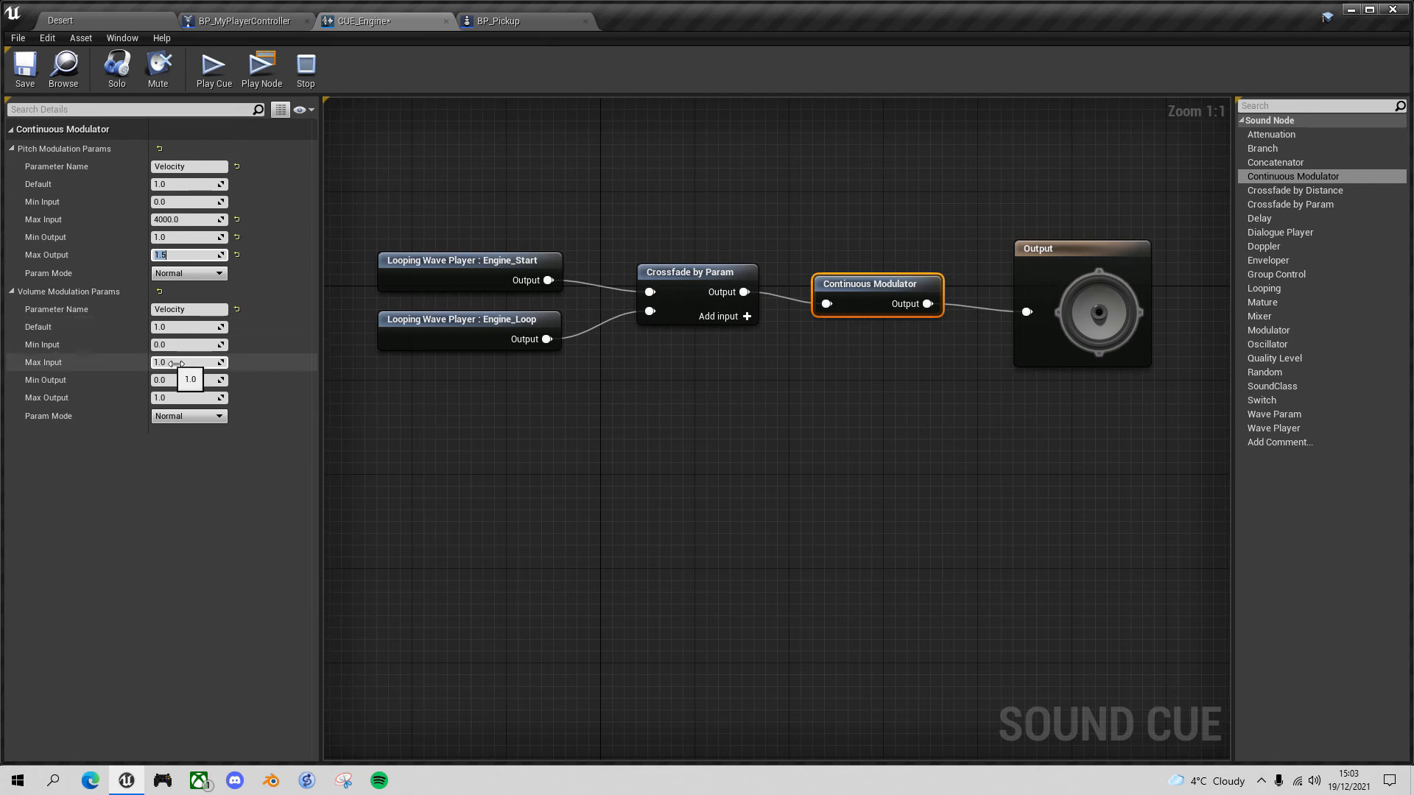
- Set the volume modulation's Max Input to 4000, Min Output to 1.0 and Max Output to 3.0, and save CUE_Engine
{"action": "type", "text": "4000"}
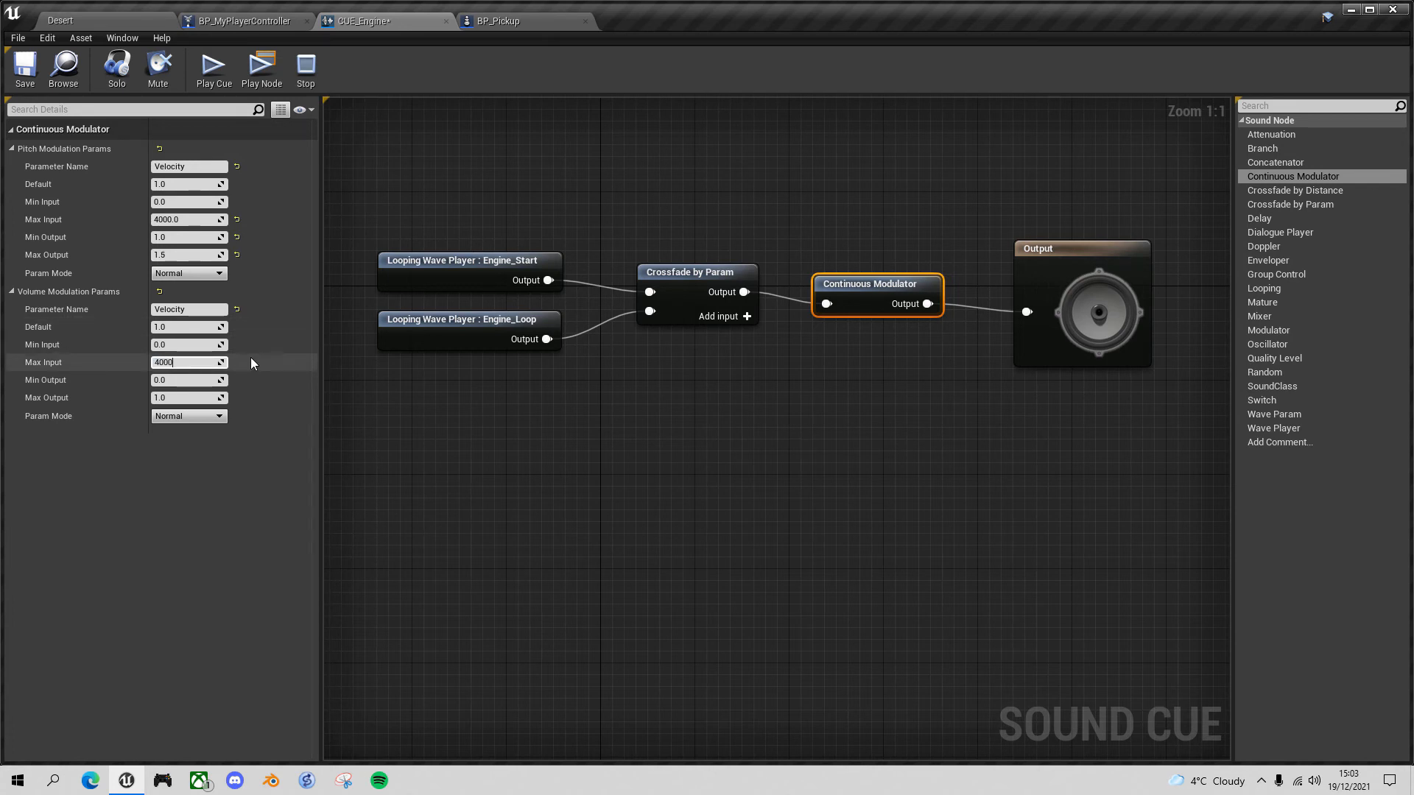
{"action": "key", "text": "Return"}
{"action": "left_click", "coordinate": [185, 382]}
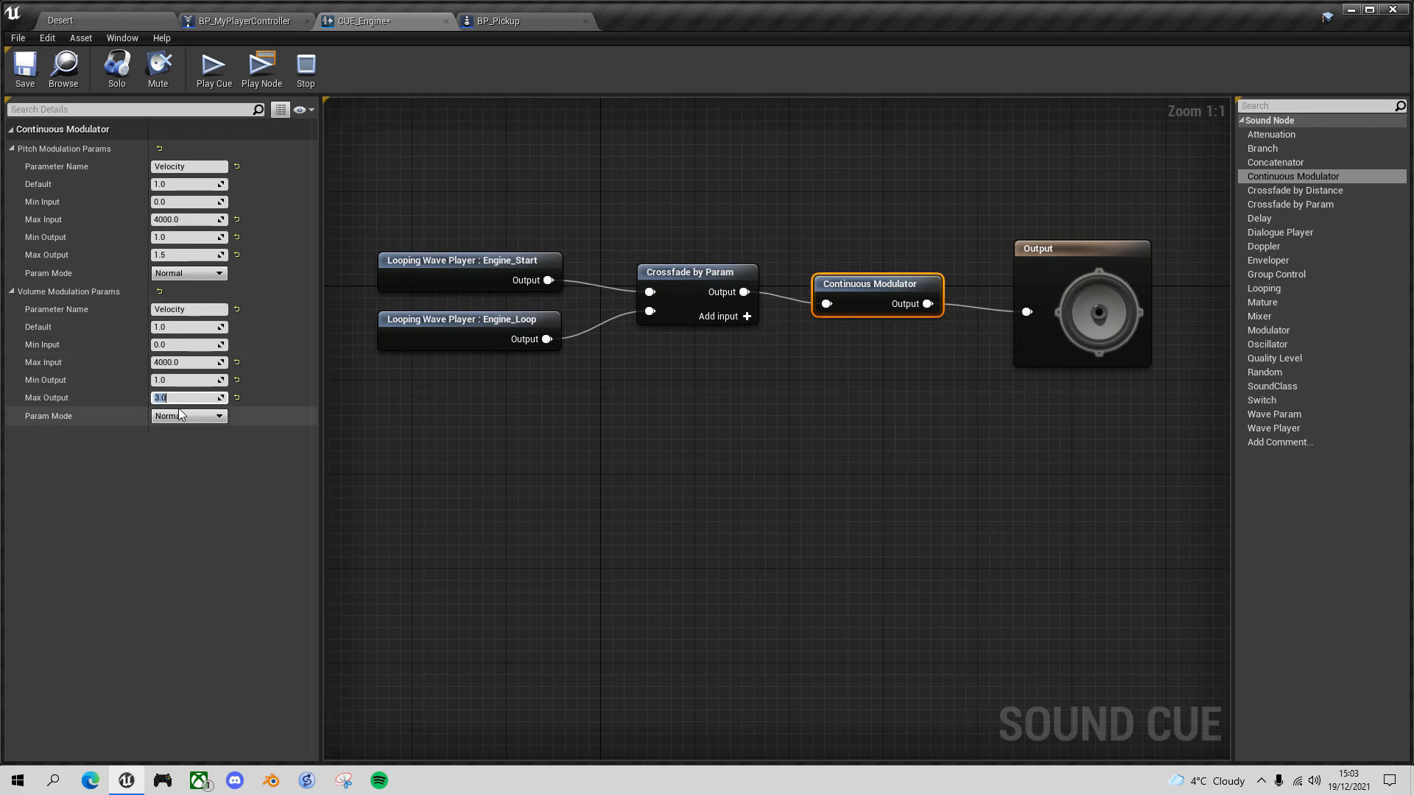
{"action": "left_click", "coordinate": [26, 68]}
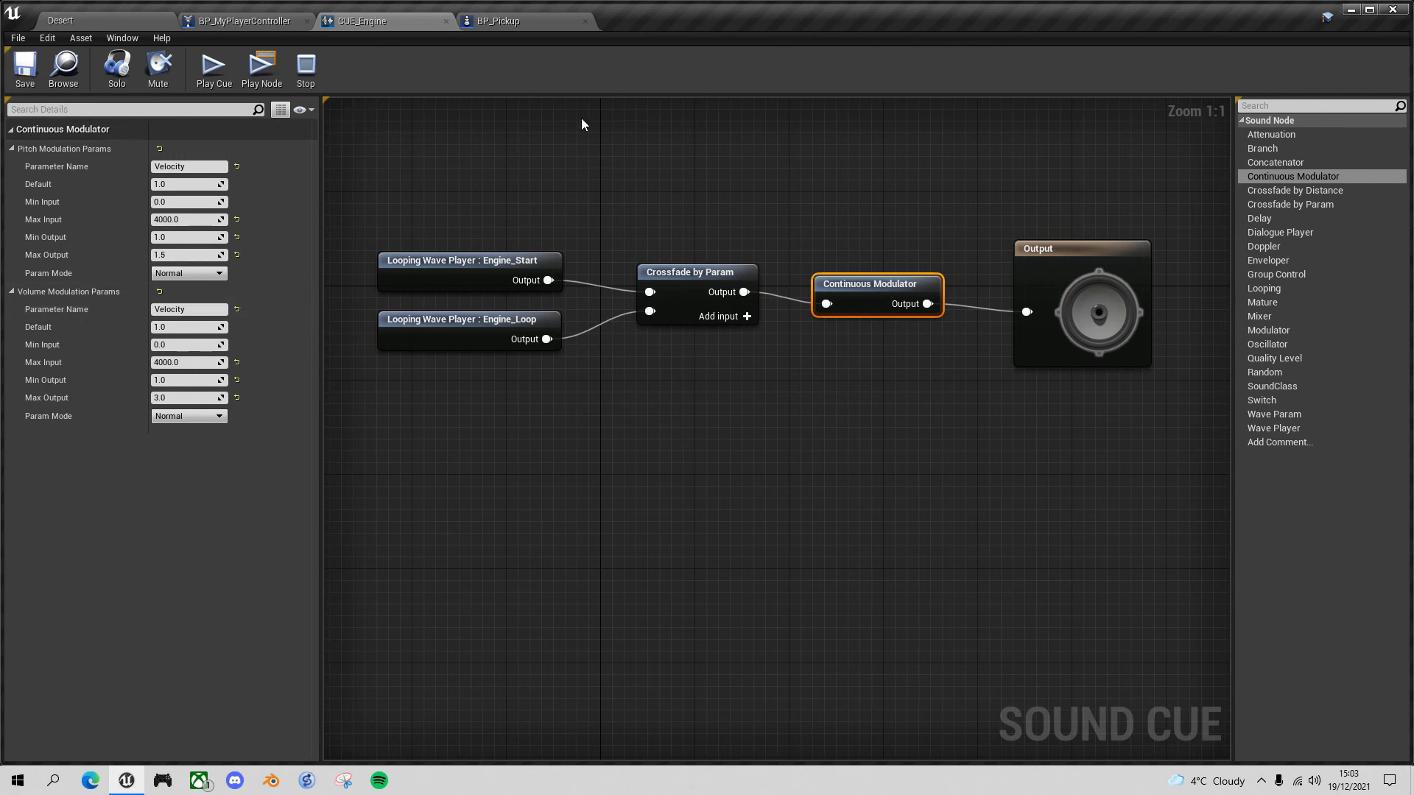
- Play-test by driving and steering the truck to hear the modulated engine pitch and volume, and end the session
{"action": "key", "text": "alt+p"}
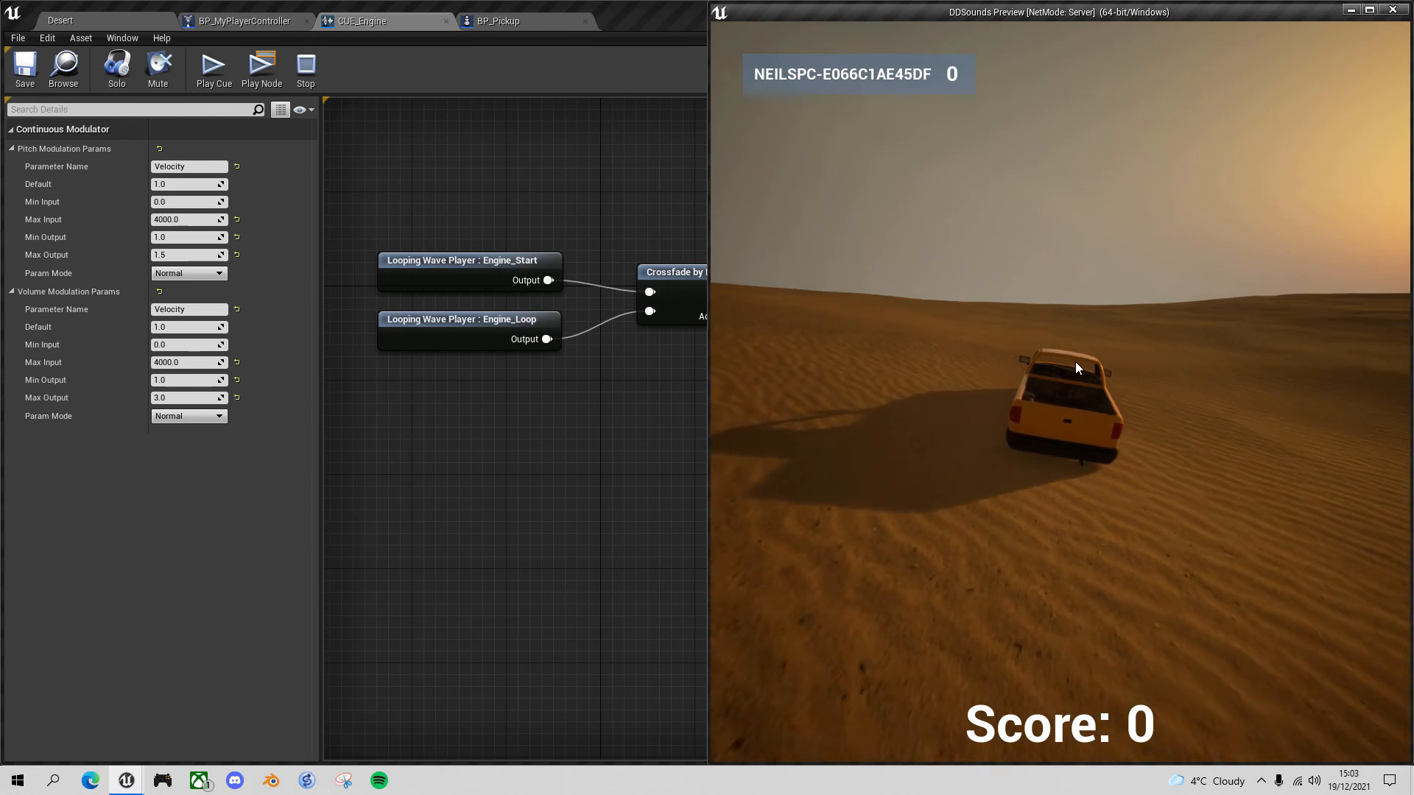
{"action": "left_click", "coordinate": [1076, 364]}
{"action": "key", "text": "w"}
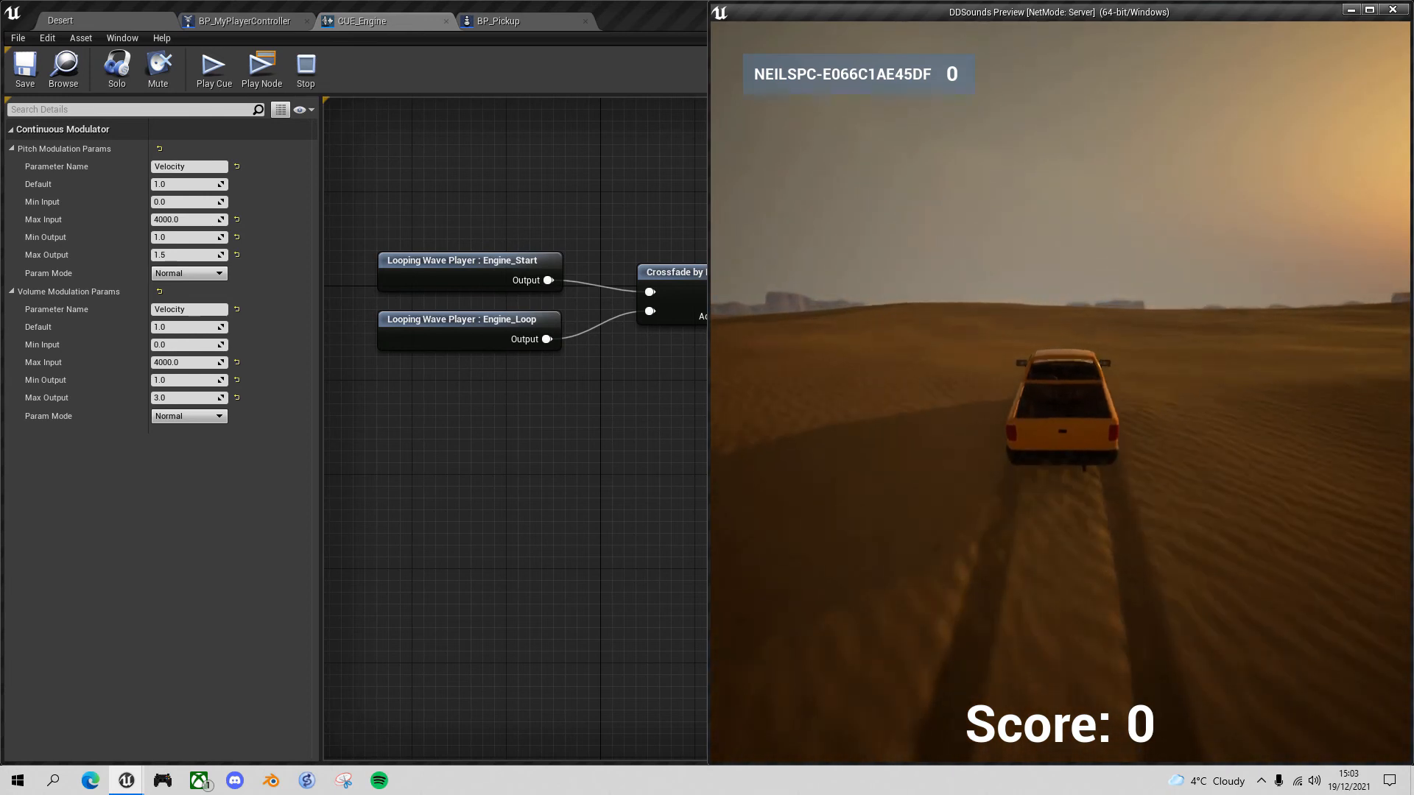
{"action": "key", "text": "d"}
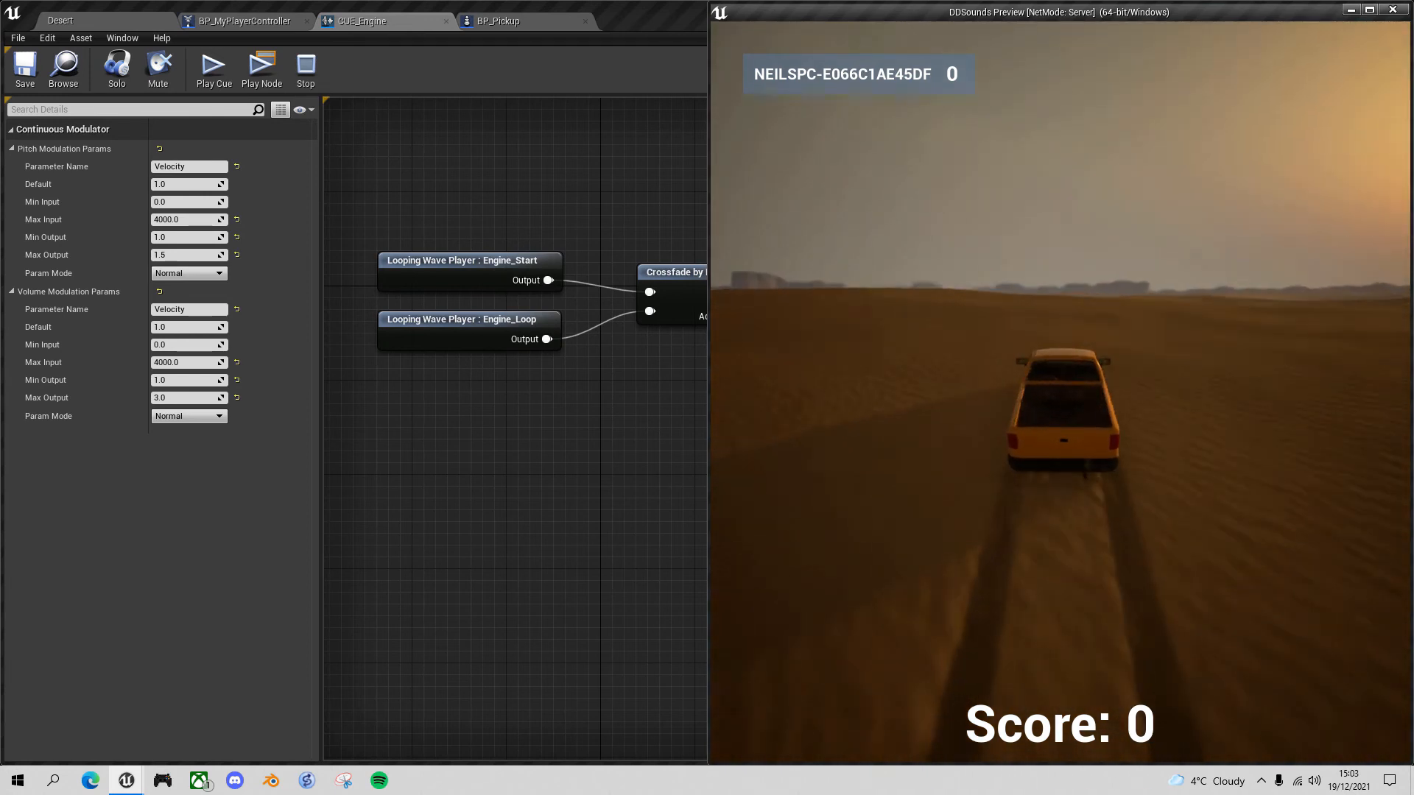
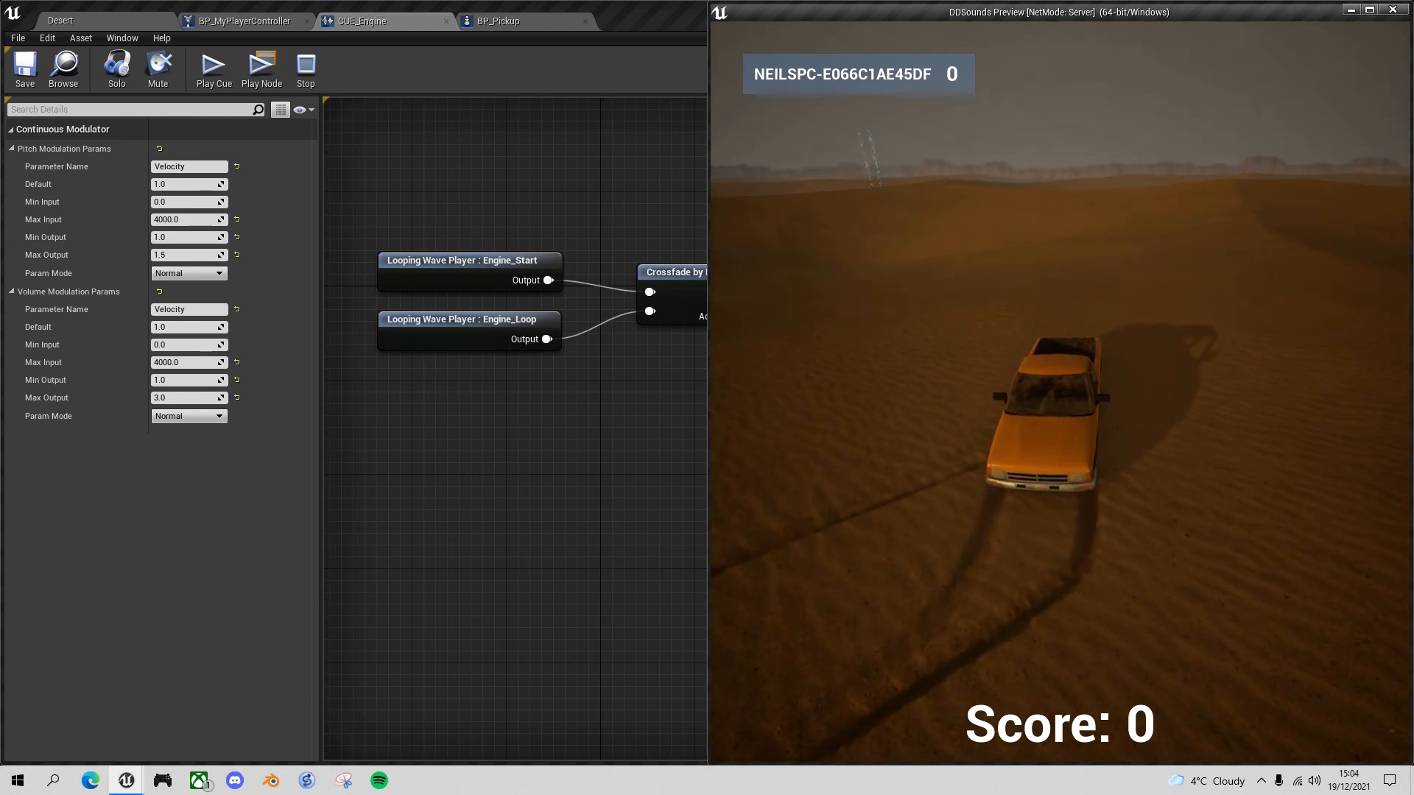
{"action": "key", "text": "Escape"}
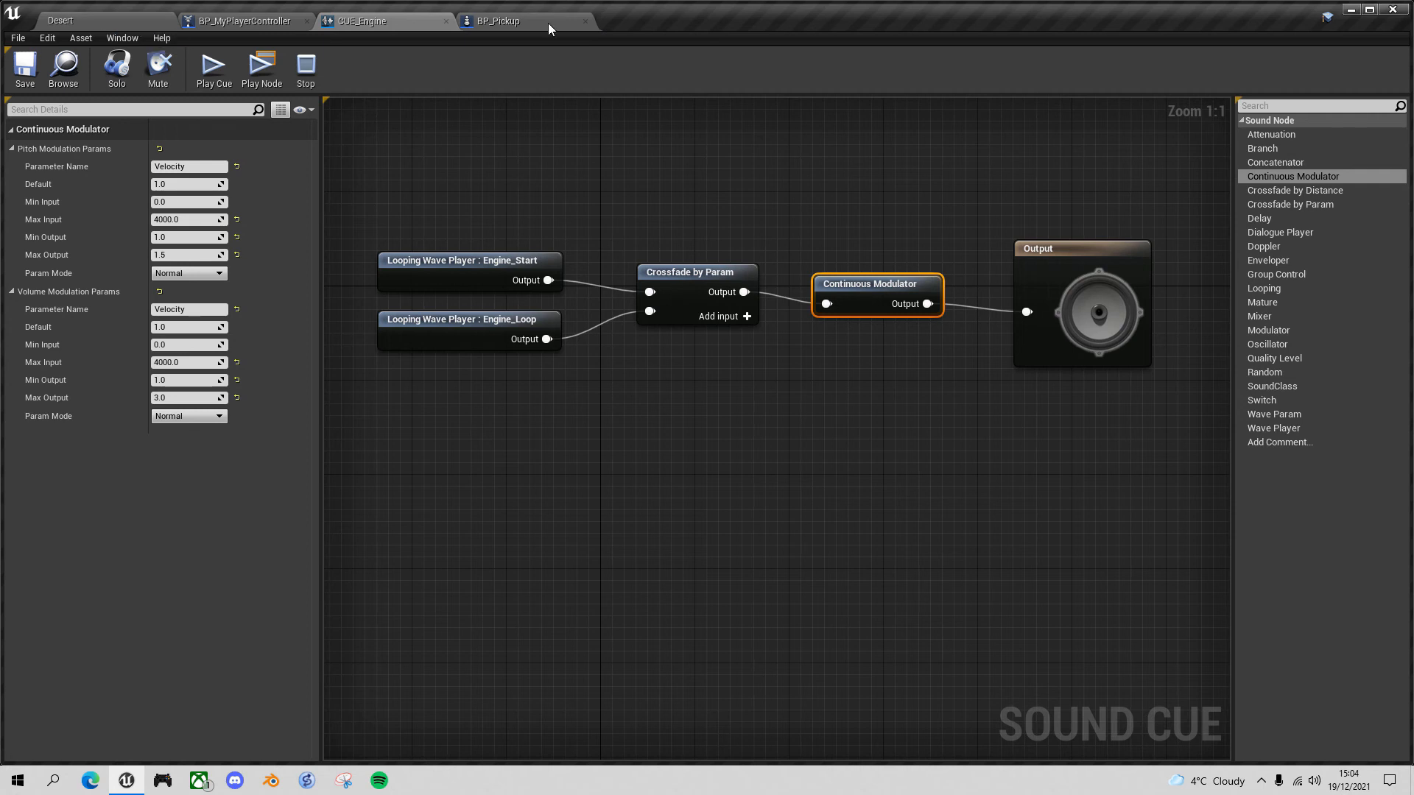
- Close CUE_Engine, return to the Desert level, play-test by driving the truck through the gates until the game is won, and end the session
{"action": "left_click", "coordinate": [446, 22]}
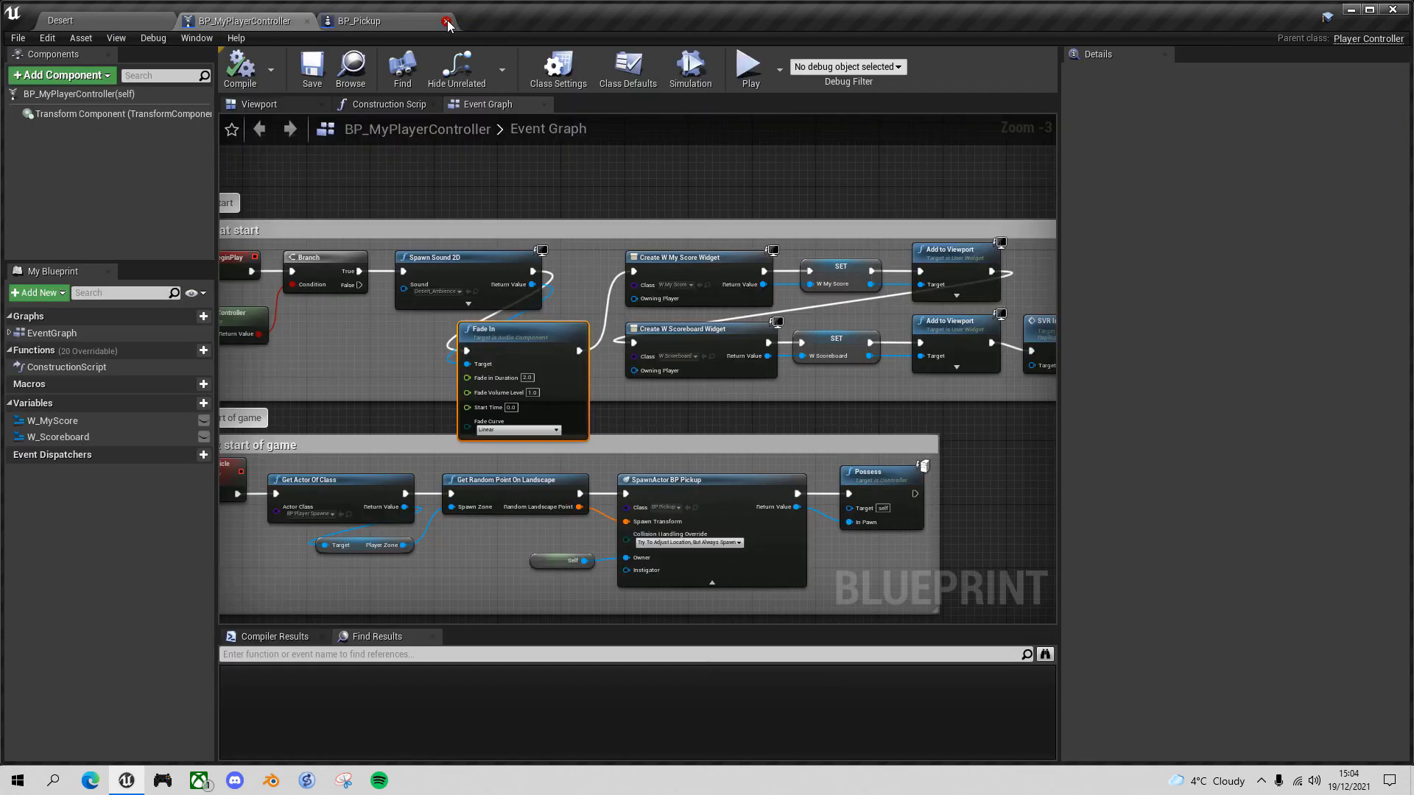
{"action": "left_click", "coordinate": [81, 21]}
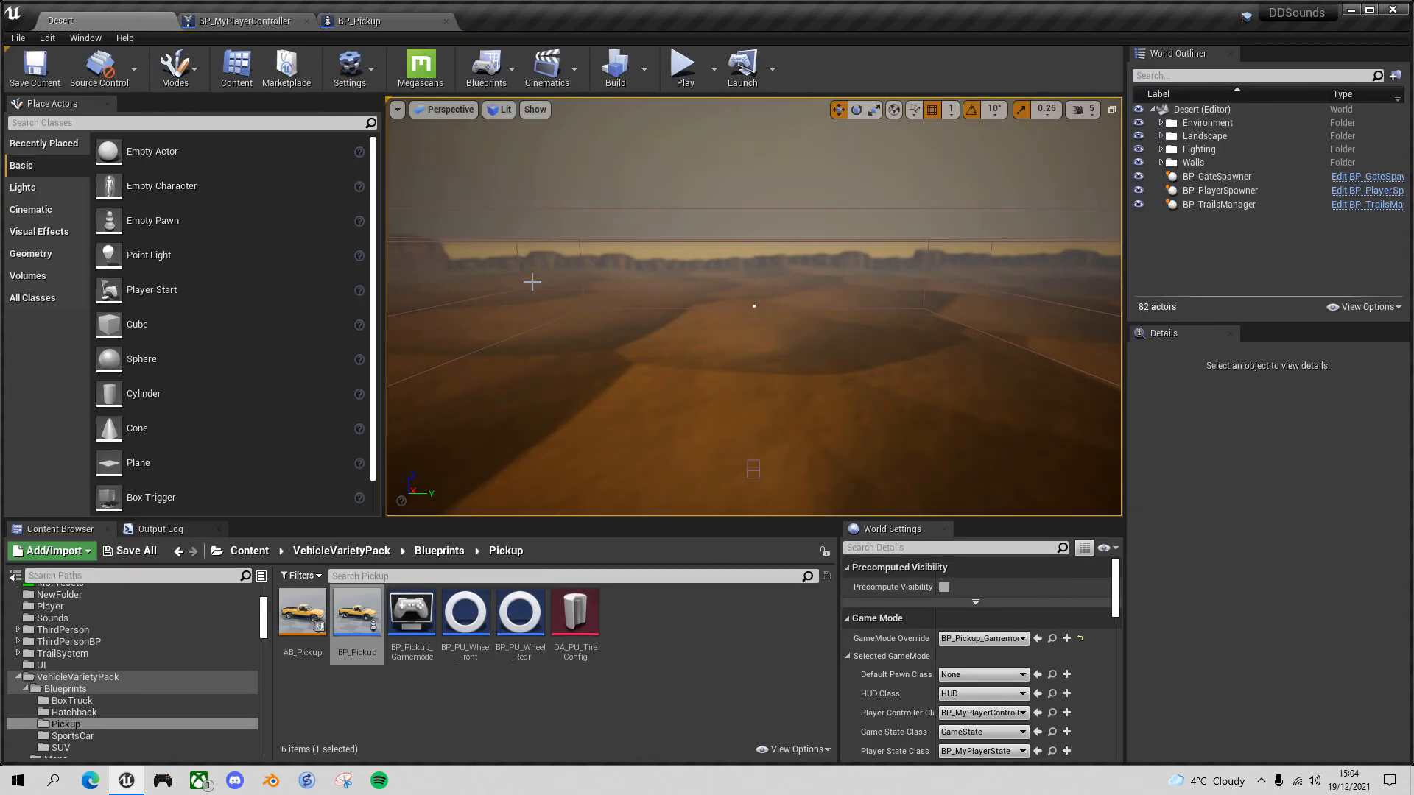
{"action": "key", "text": "alt+p"}
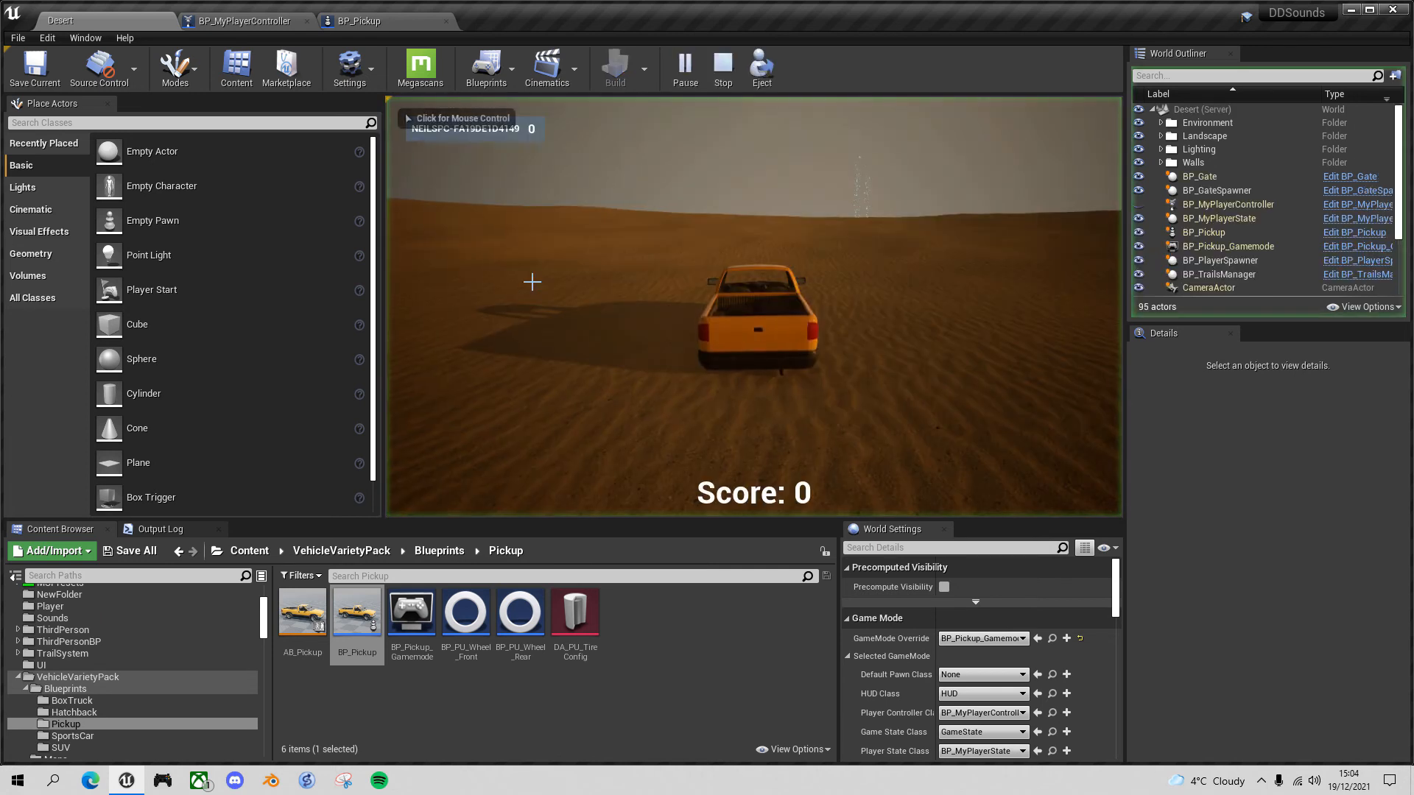
{"action": "key", "text": "w"}
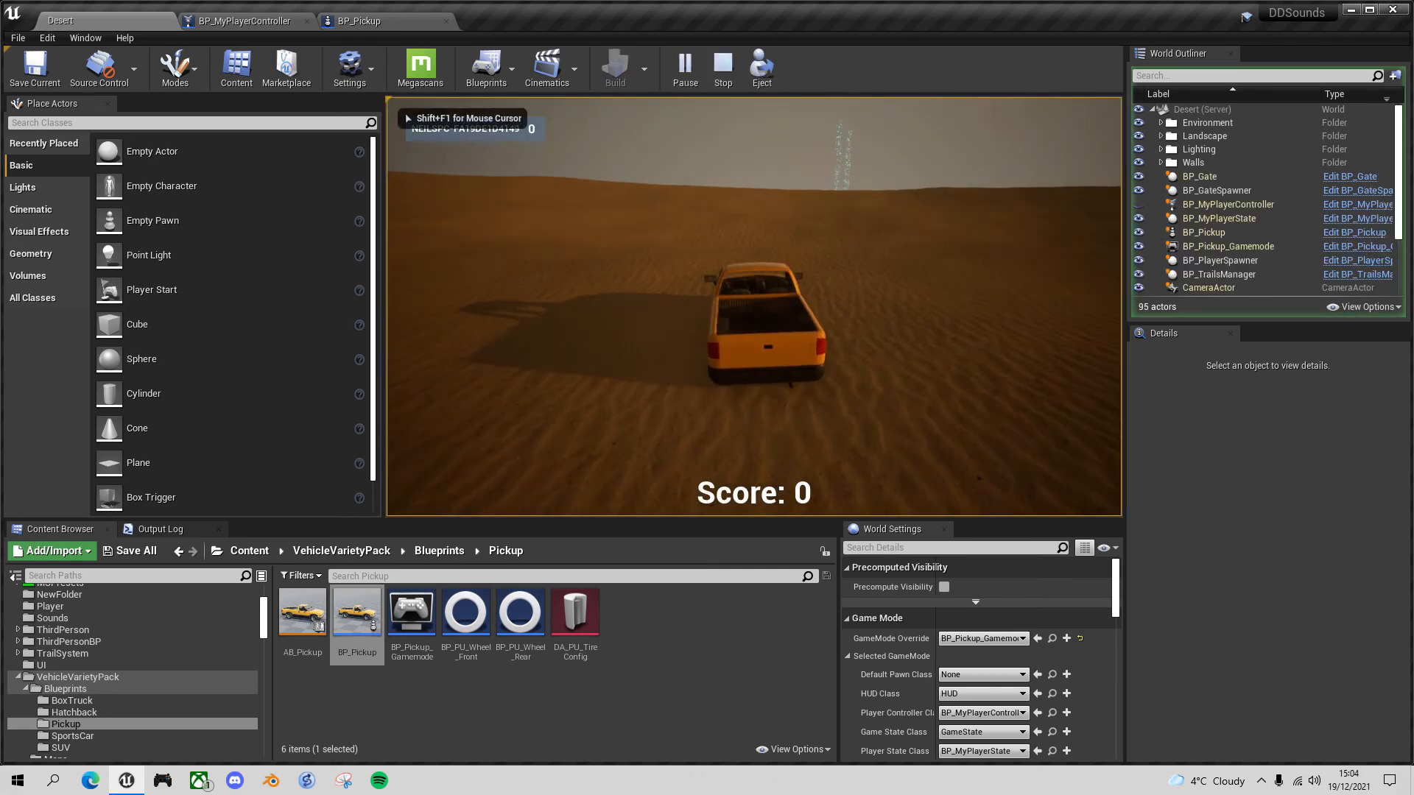
{"action": "key", "text": "d"}
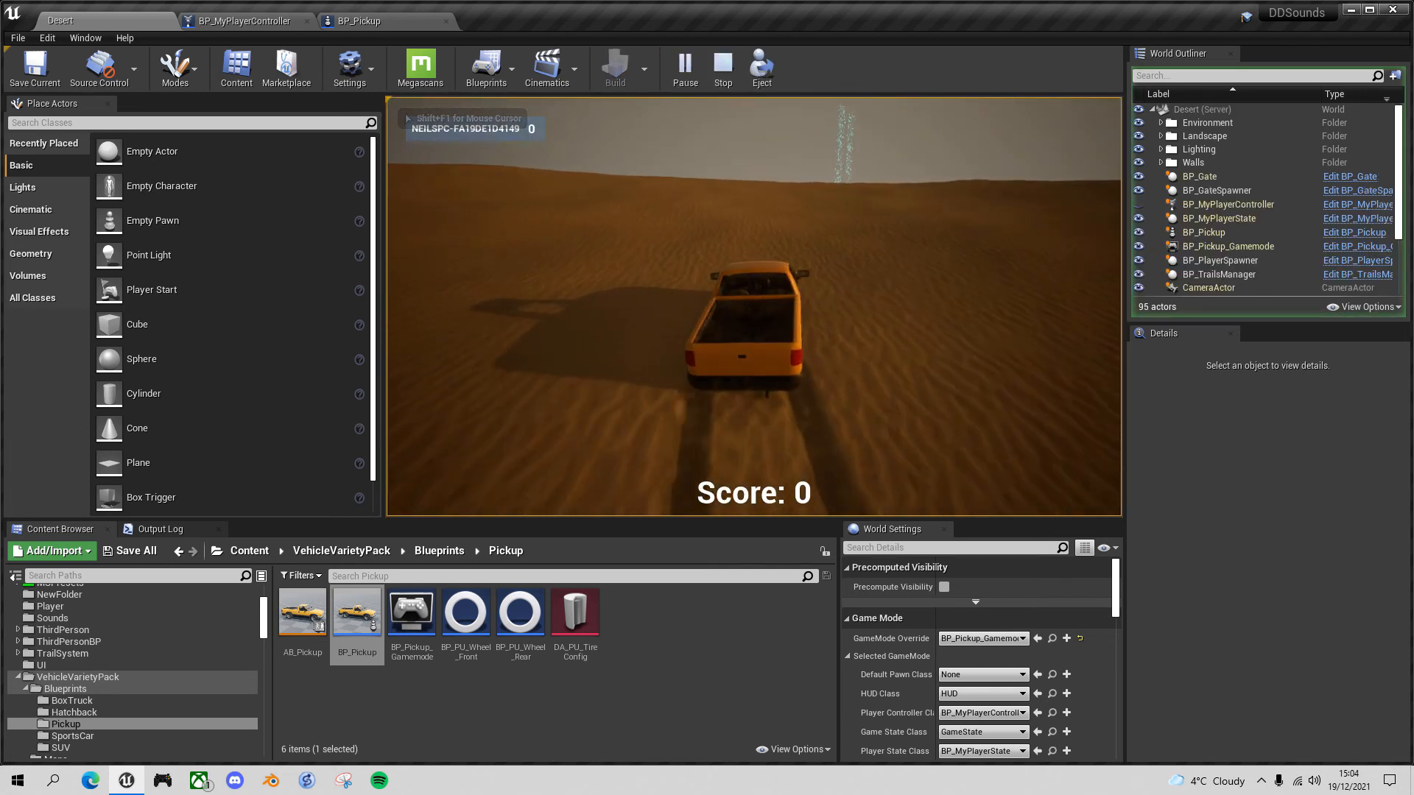
{"action": "key", "text": "d"}
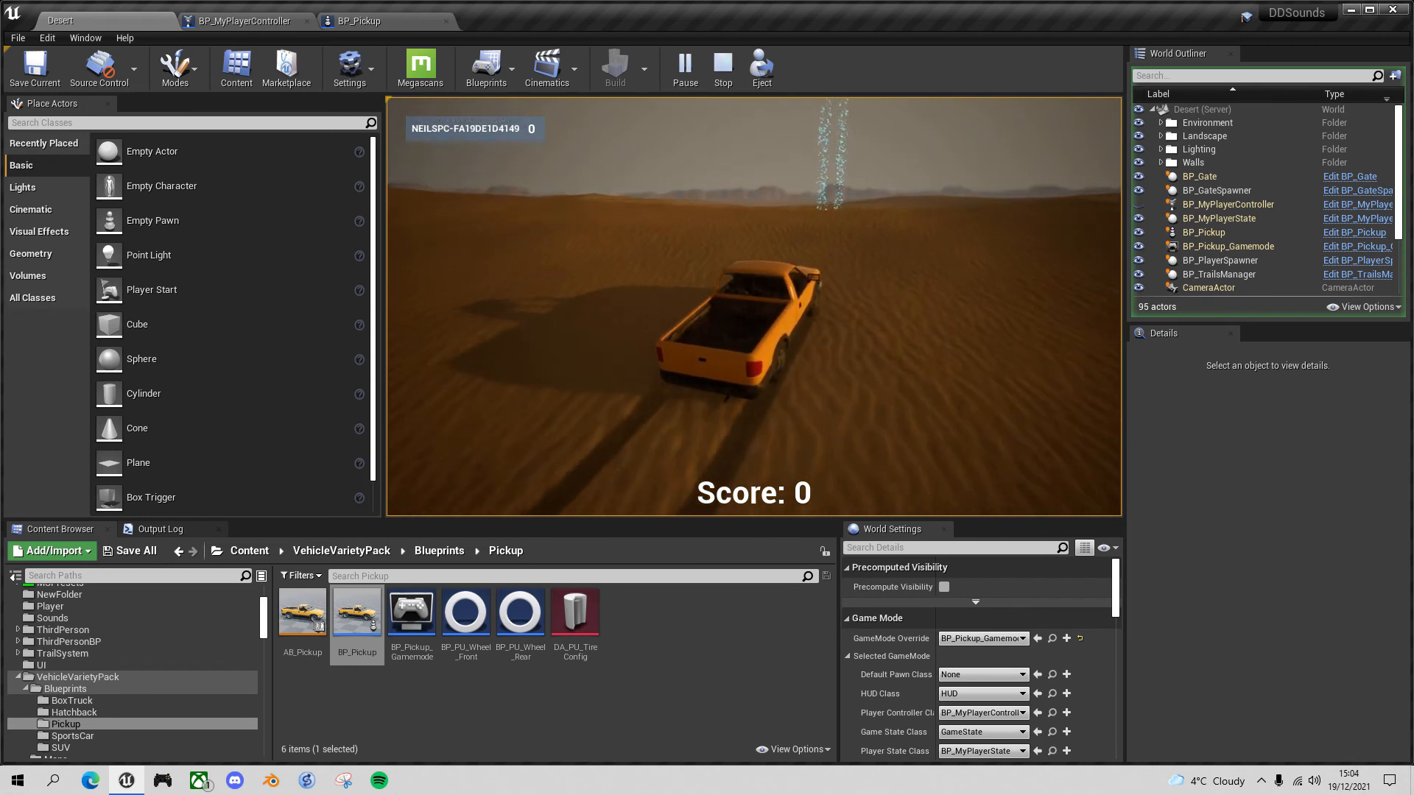
{"action": "key", "text": "a"}
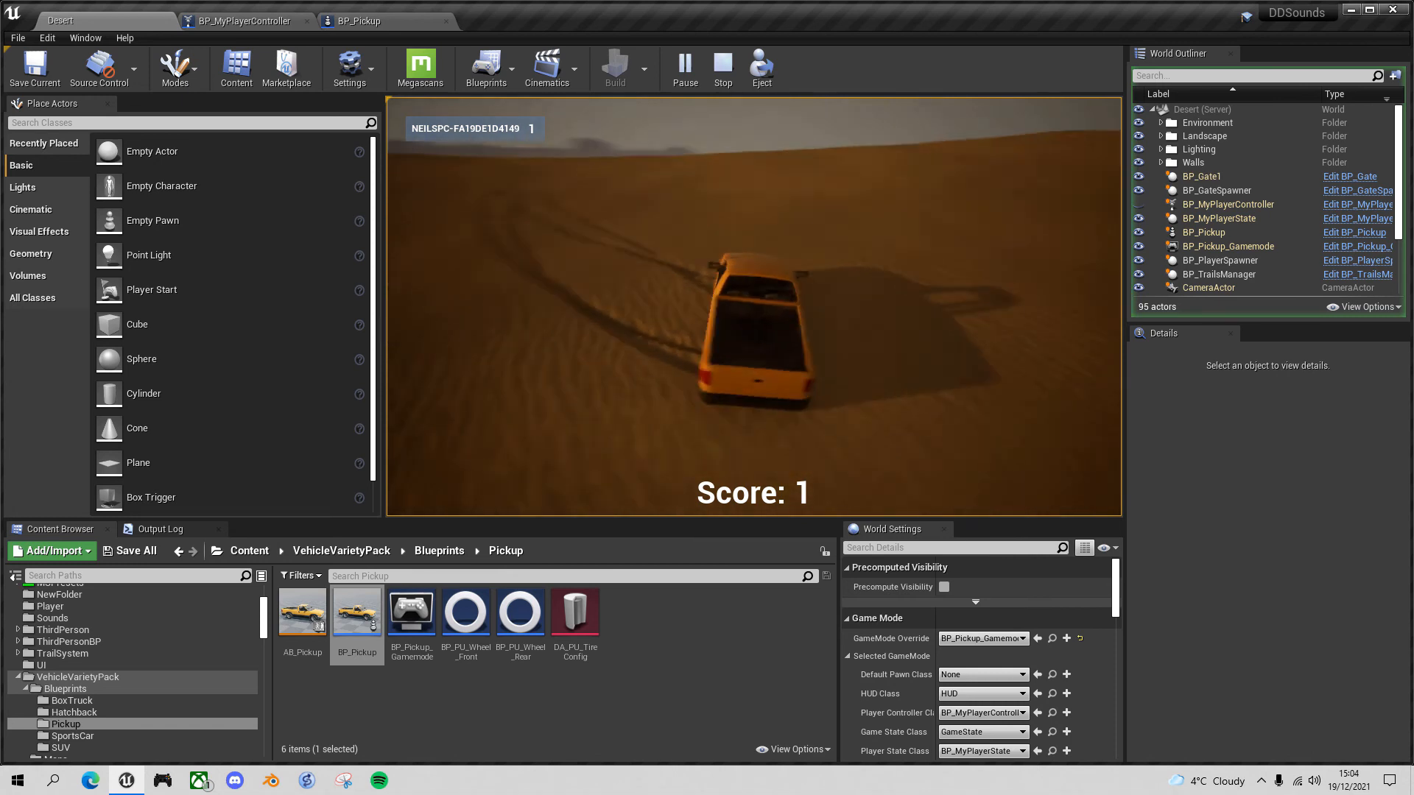
{"action": "key", "text": "d"}
{"action": "key", "text": "a"}
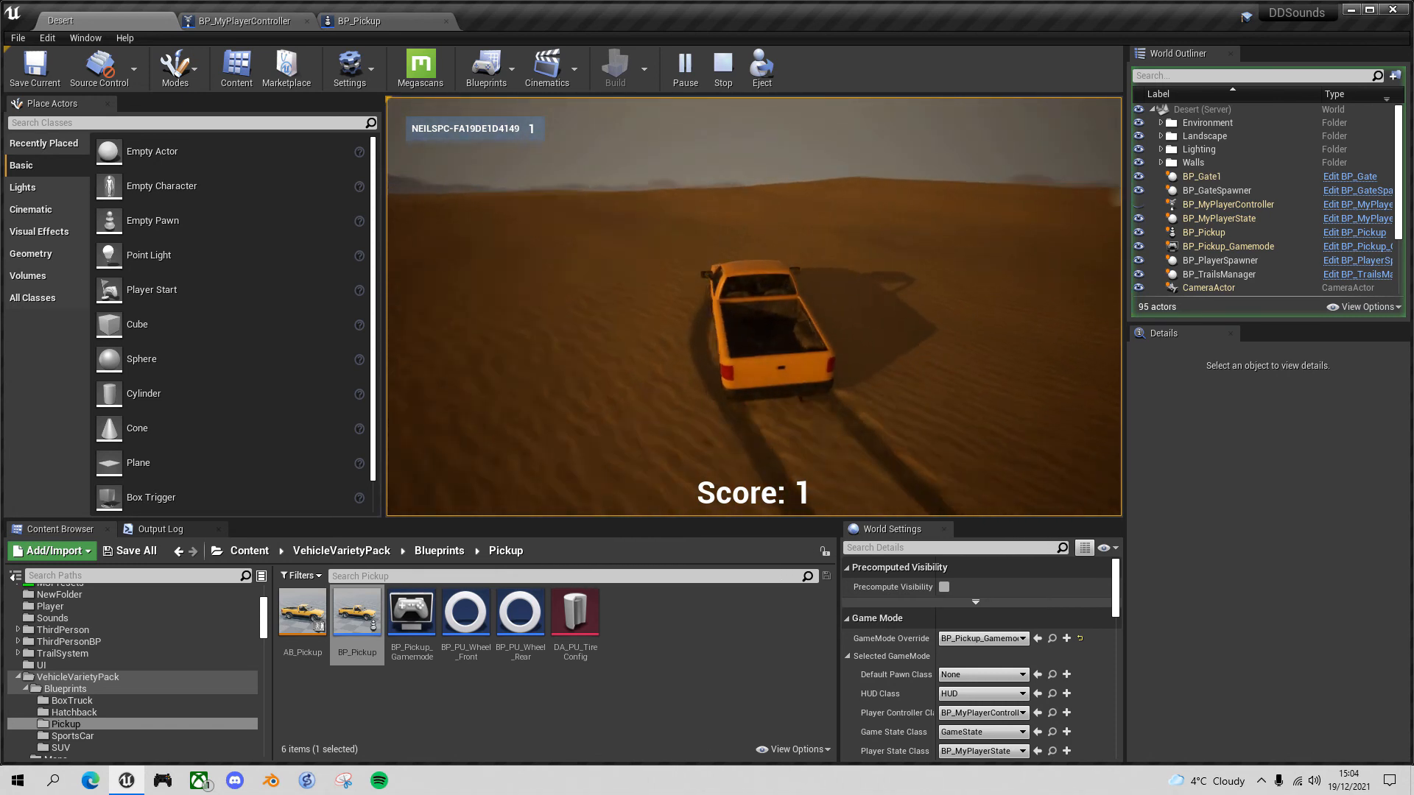
{"action": "key", "text": "a"}
{"action": "key", "text": "d"}
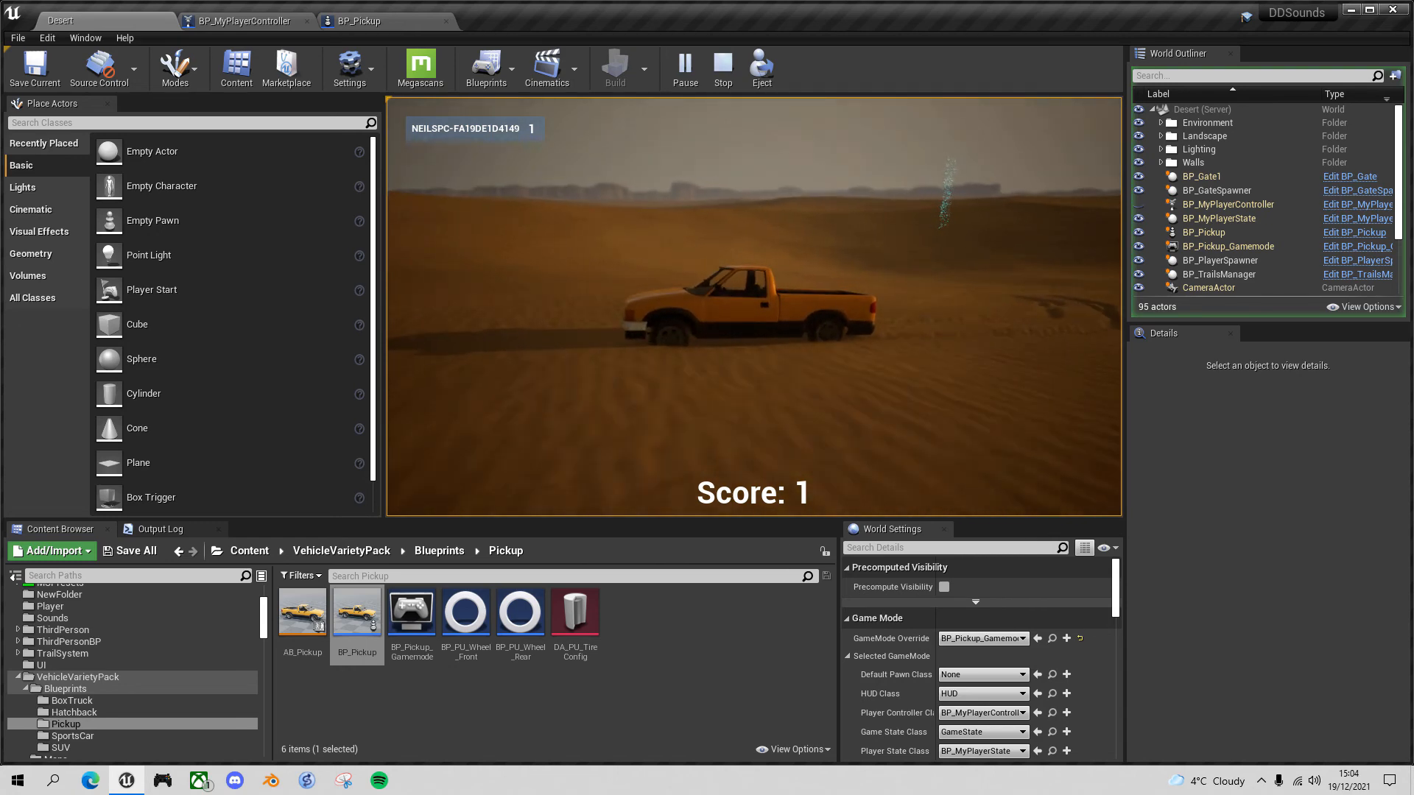
{"action": "key", "text": "d"}
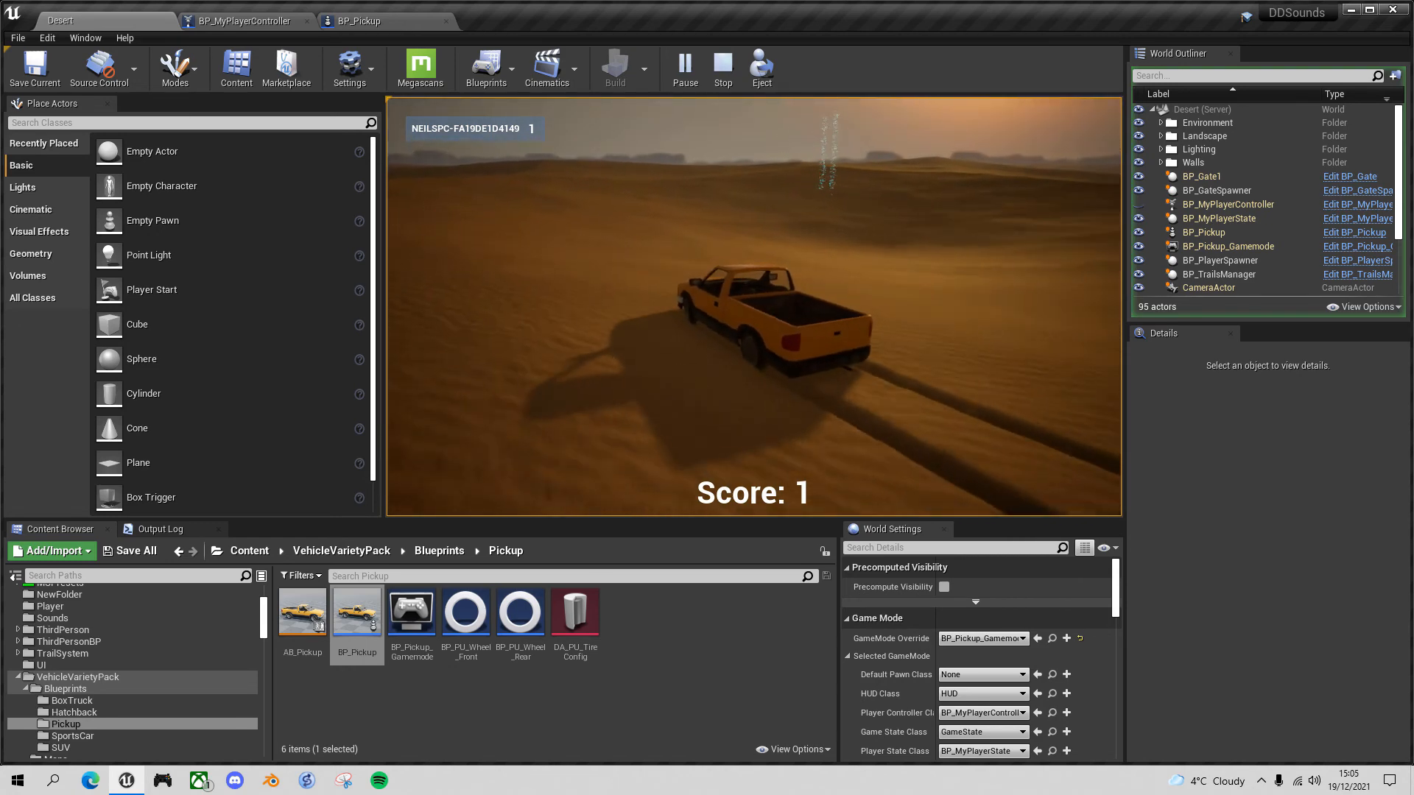
{"action": "key", "text": "d"}
{"action": "key", "text": "d"}
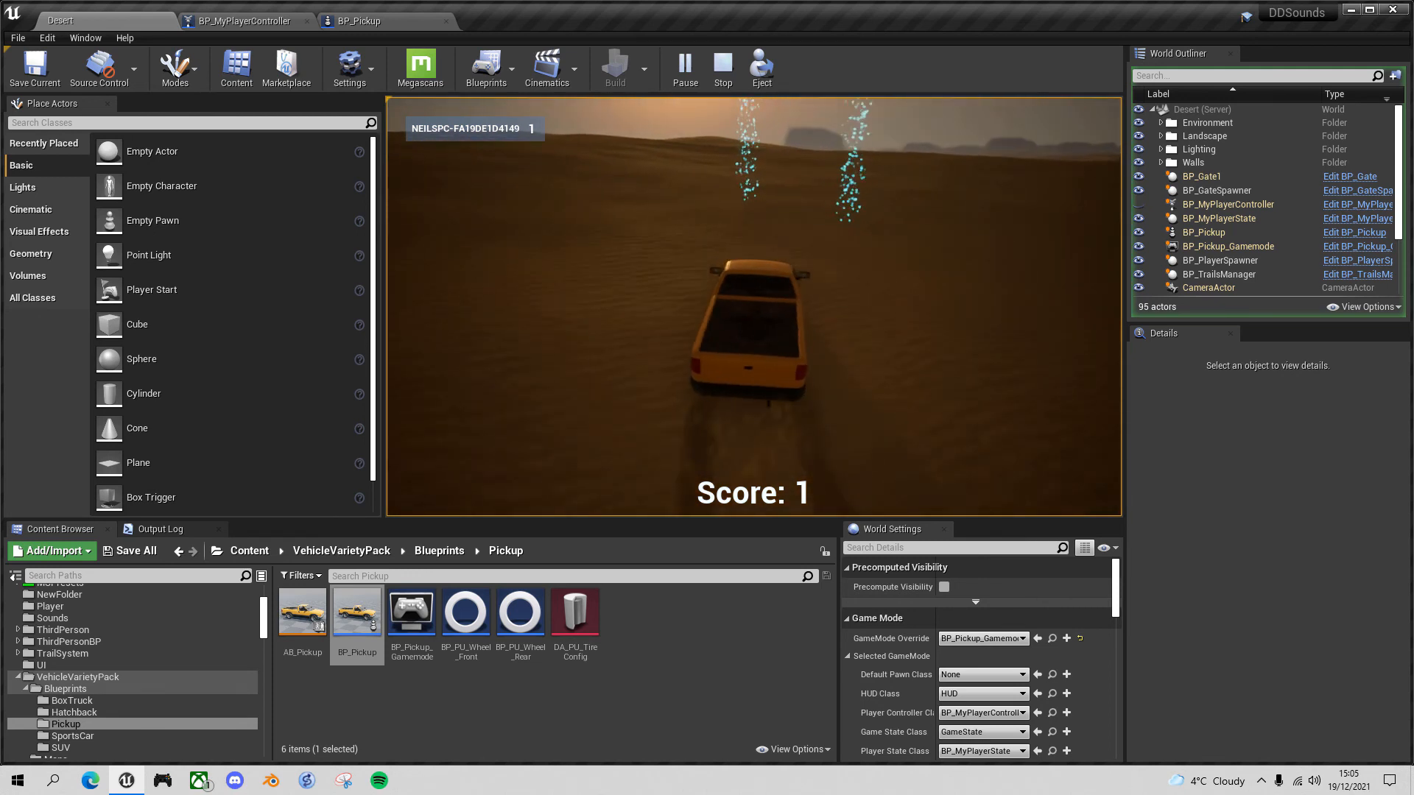
{"action": "key", "text": "d"}
{"action": "key", "text": "a"}
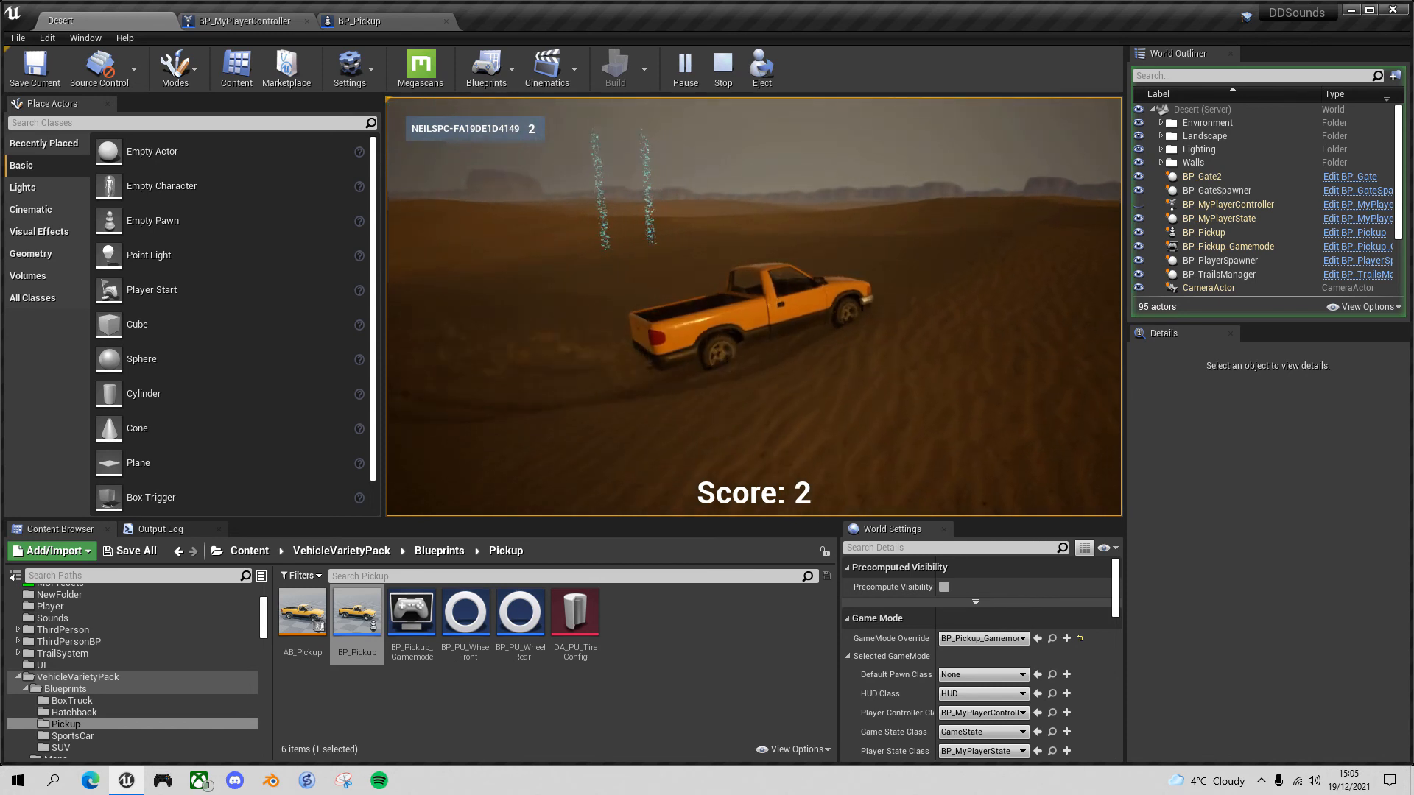
{"action": "key", "text": "a"}
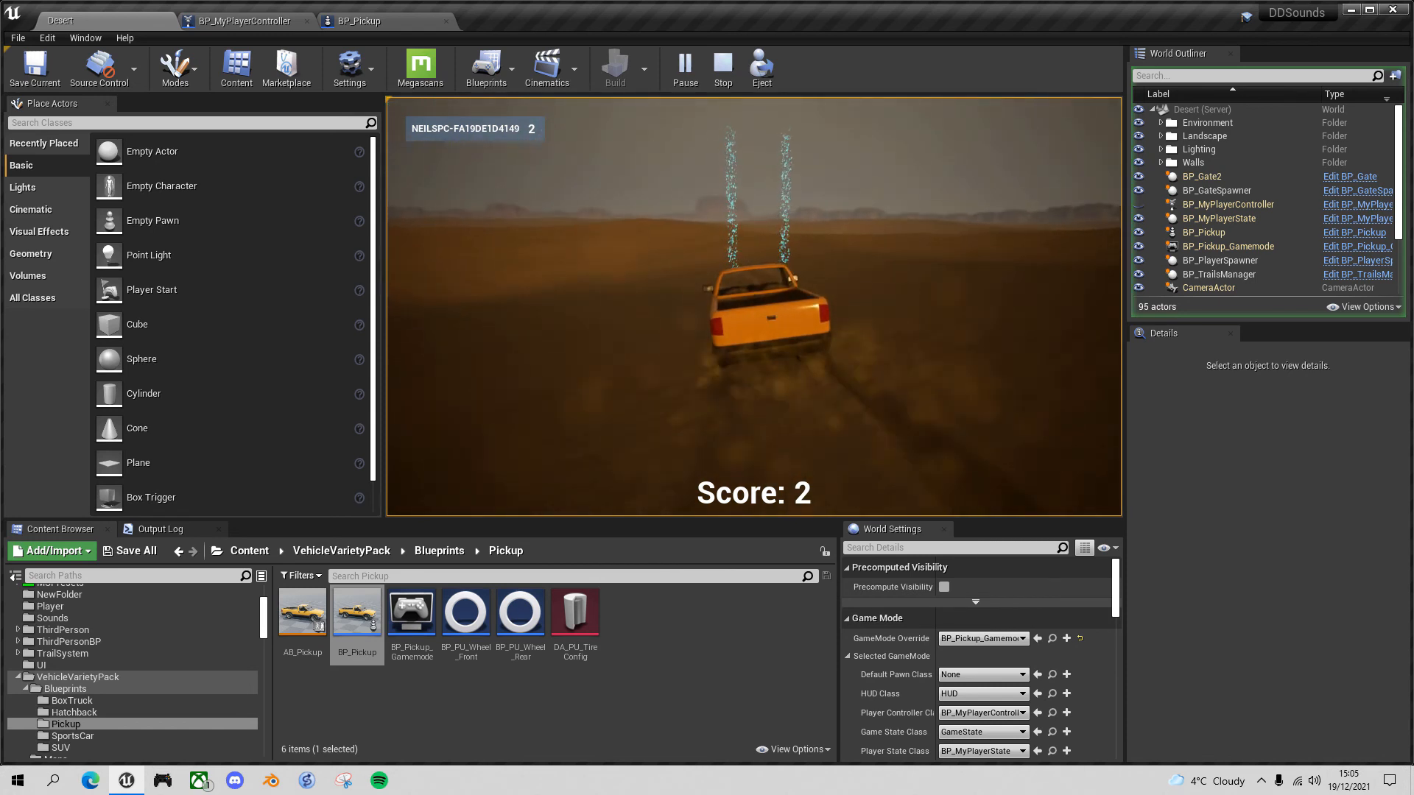
{"action": "key", "text": "w"}
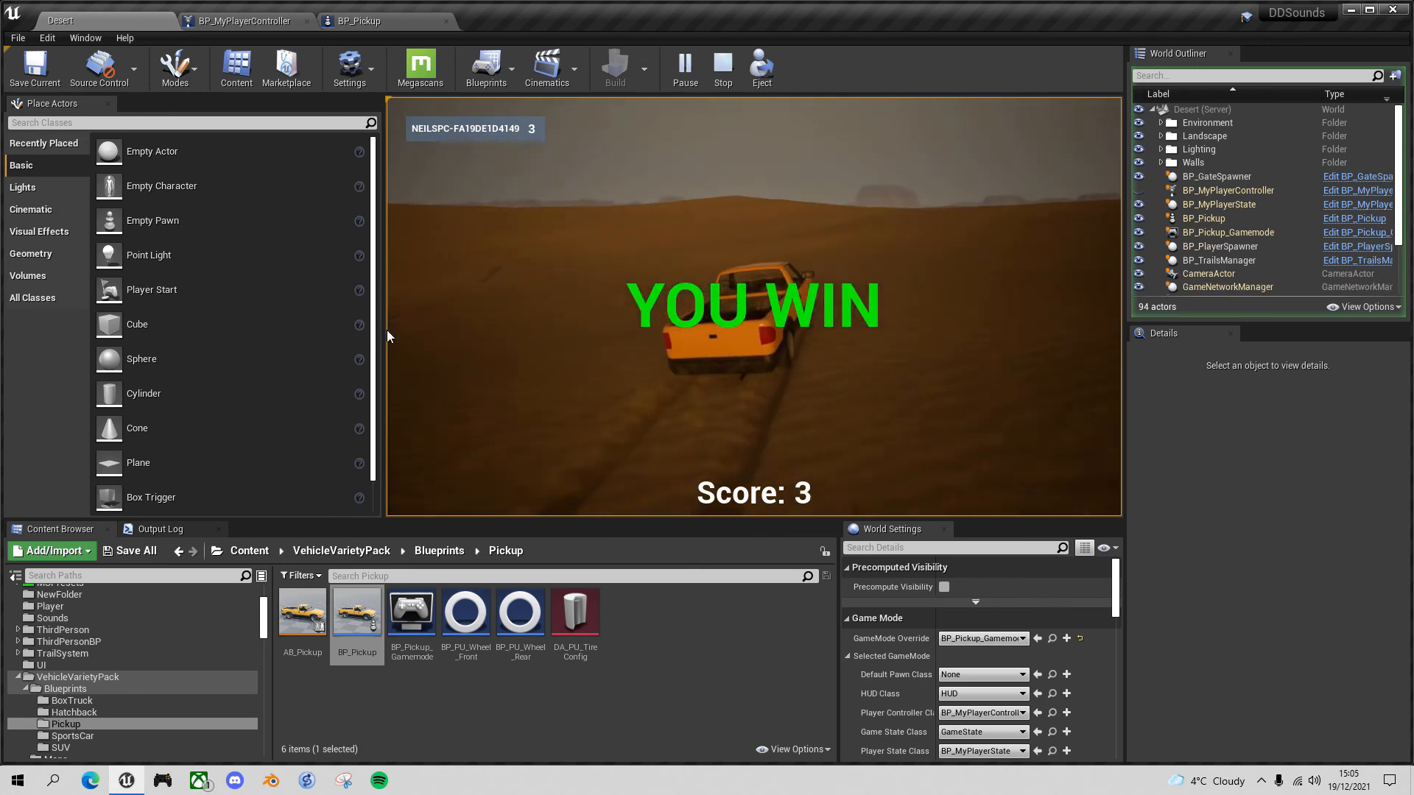
{"action": "key", "text": "Escape"}
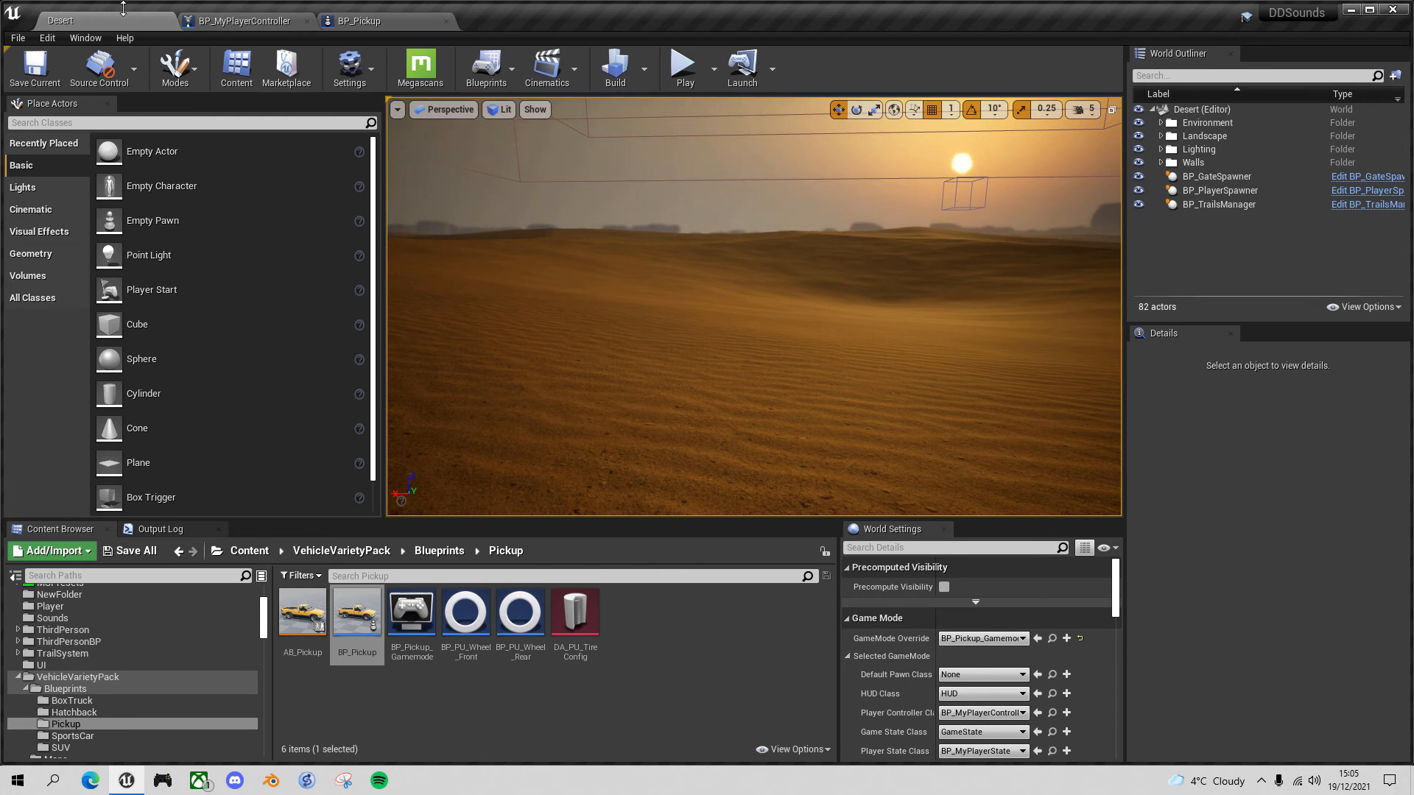
- In BP_MyPlayerController's score handling graph, add a Play Sound 2D node after SVR Add Score and line it up
{"action": "left_click", "coordinate": [226, 24]}
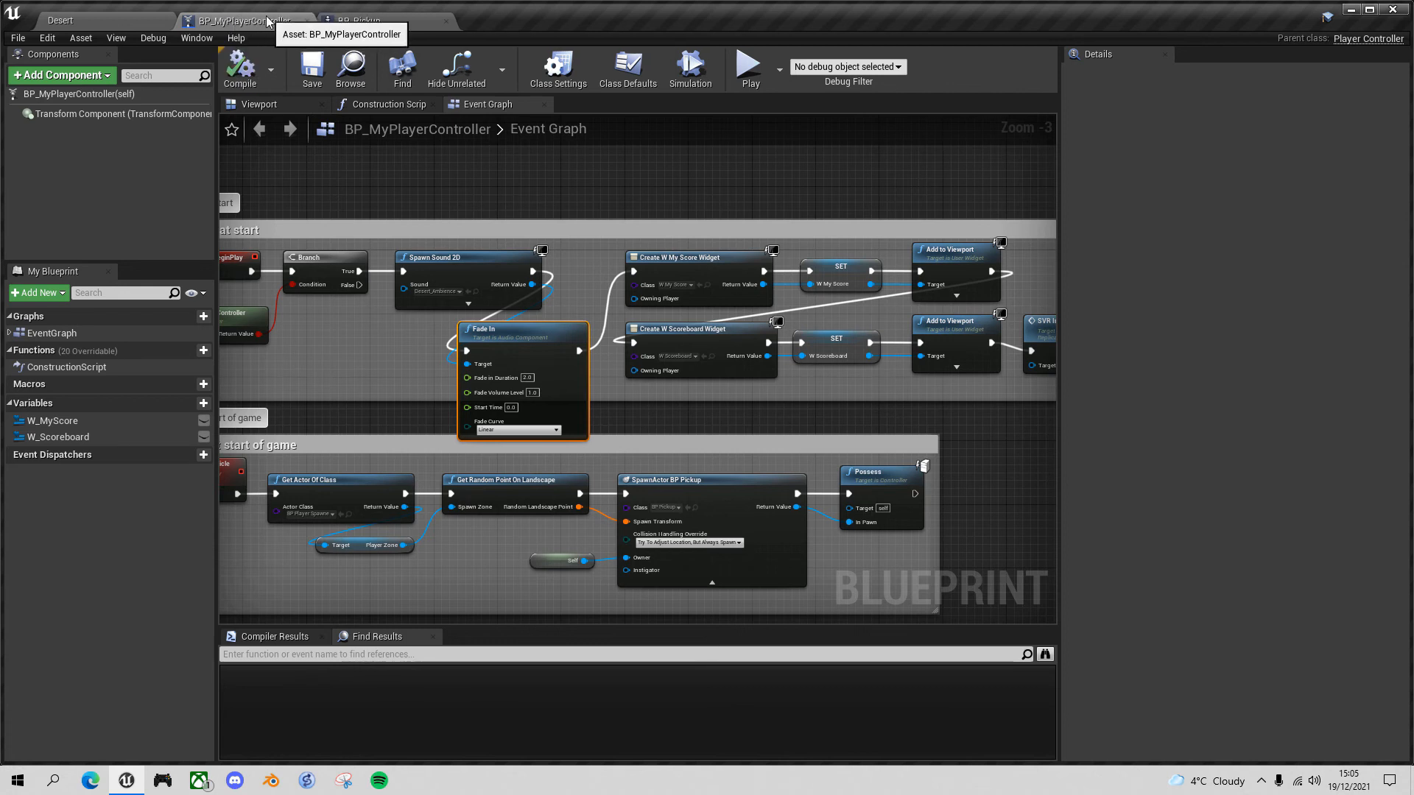
{"action": "scroll", "coordinate": [381, 410], "scroll_direction": "down", "scroll_amount": 2}
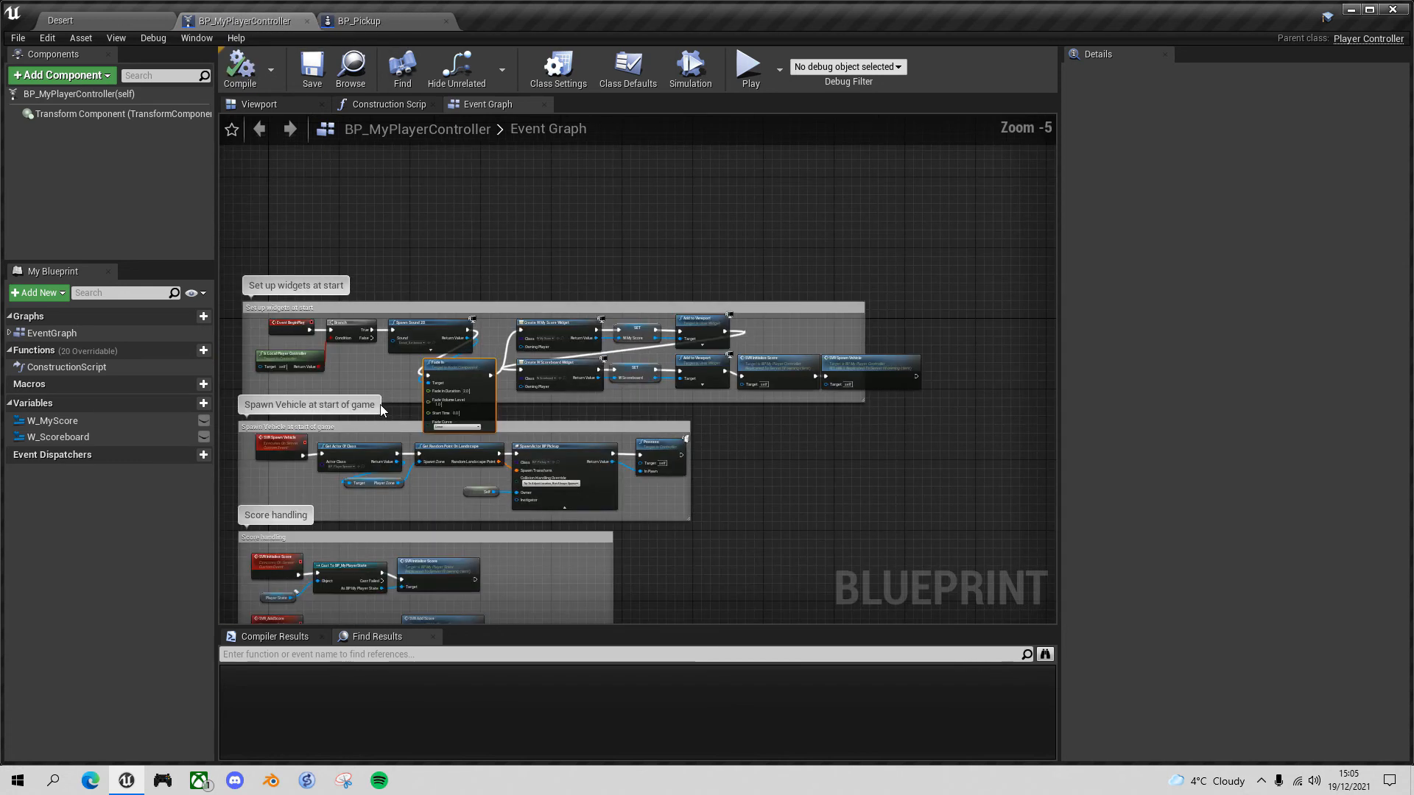
{"action": "right_click_drag", "start_coordinate": [725, 604], "coordinate": [727, 361]}
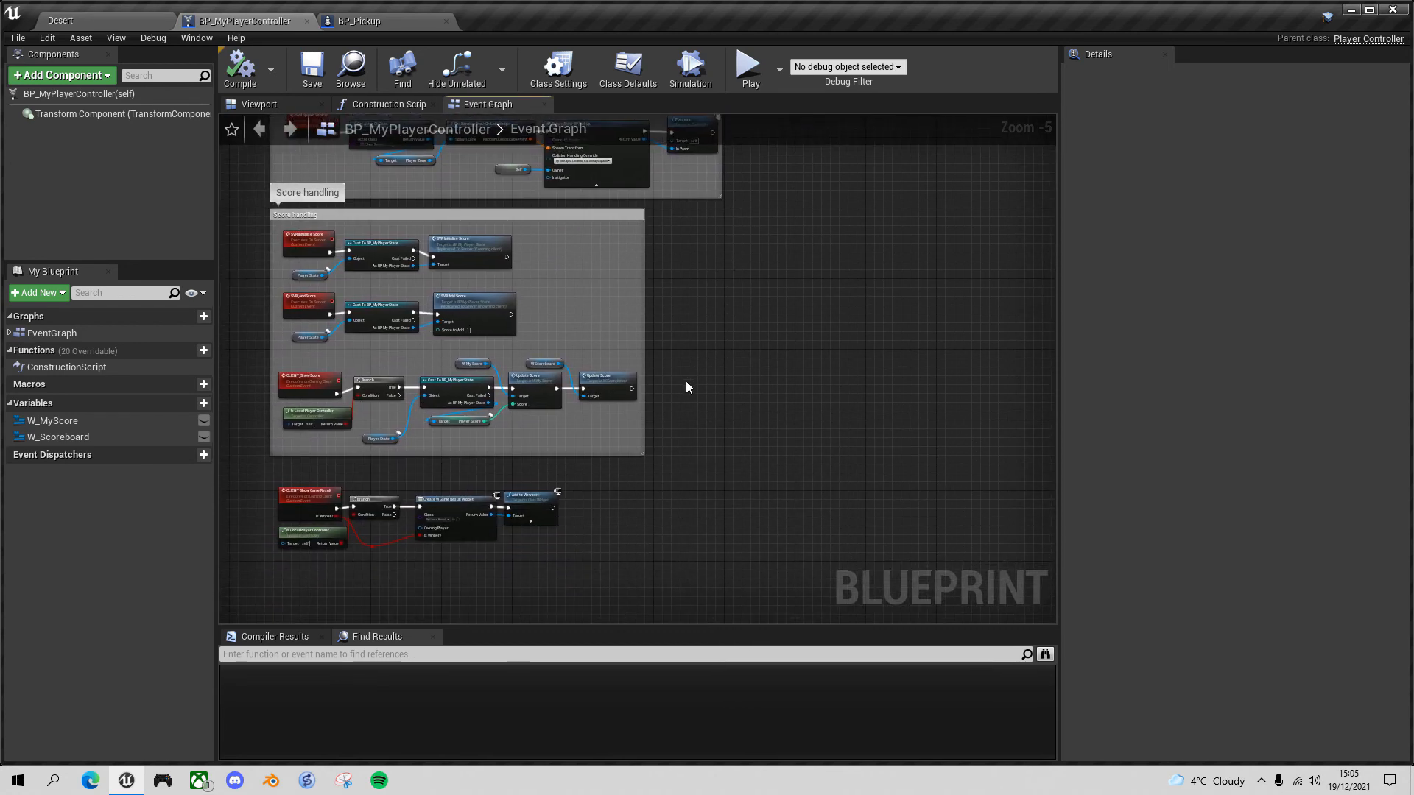
{"action": "scroll", "coordinate": [415, 320], "scroll_direction": "up", "scroll_amount": 2}
{"action": "right_click_drag", "start_coordinate": [413, 316], "coordinate": [520, 309]}
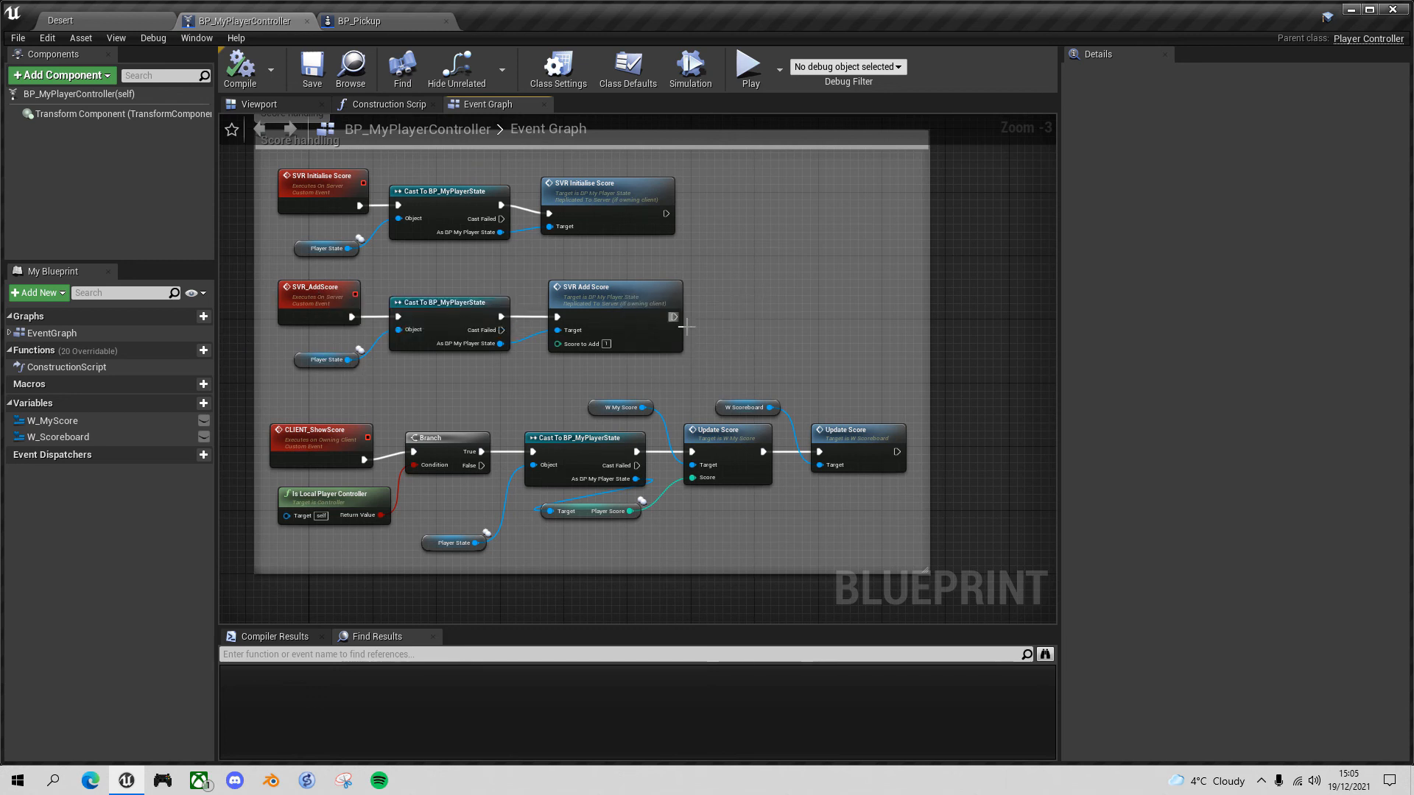
{"action": "left_click_drag", "start_coordinate": [673, 317], "coordinate": [722, 311]}
{"action": "type", "text": "play"}
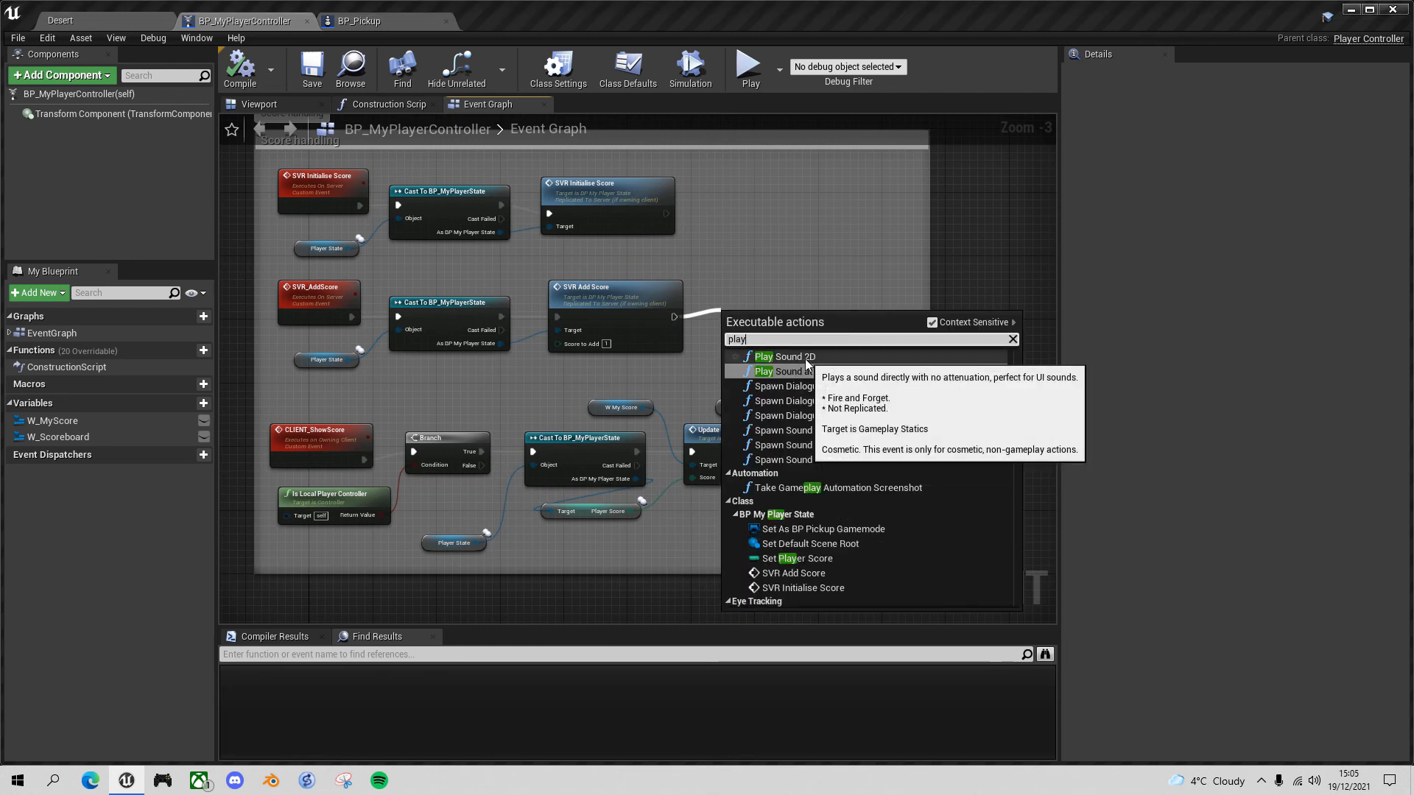
{"action": "left_click", "coordinate": [801, 356]}
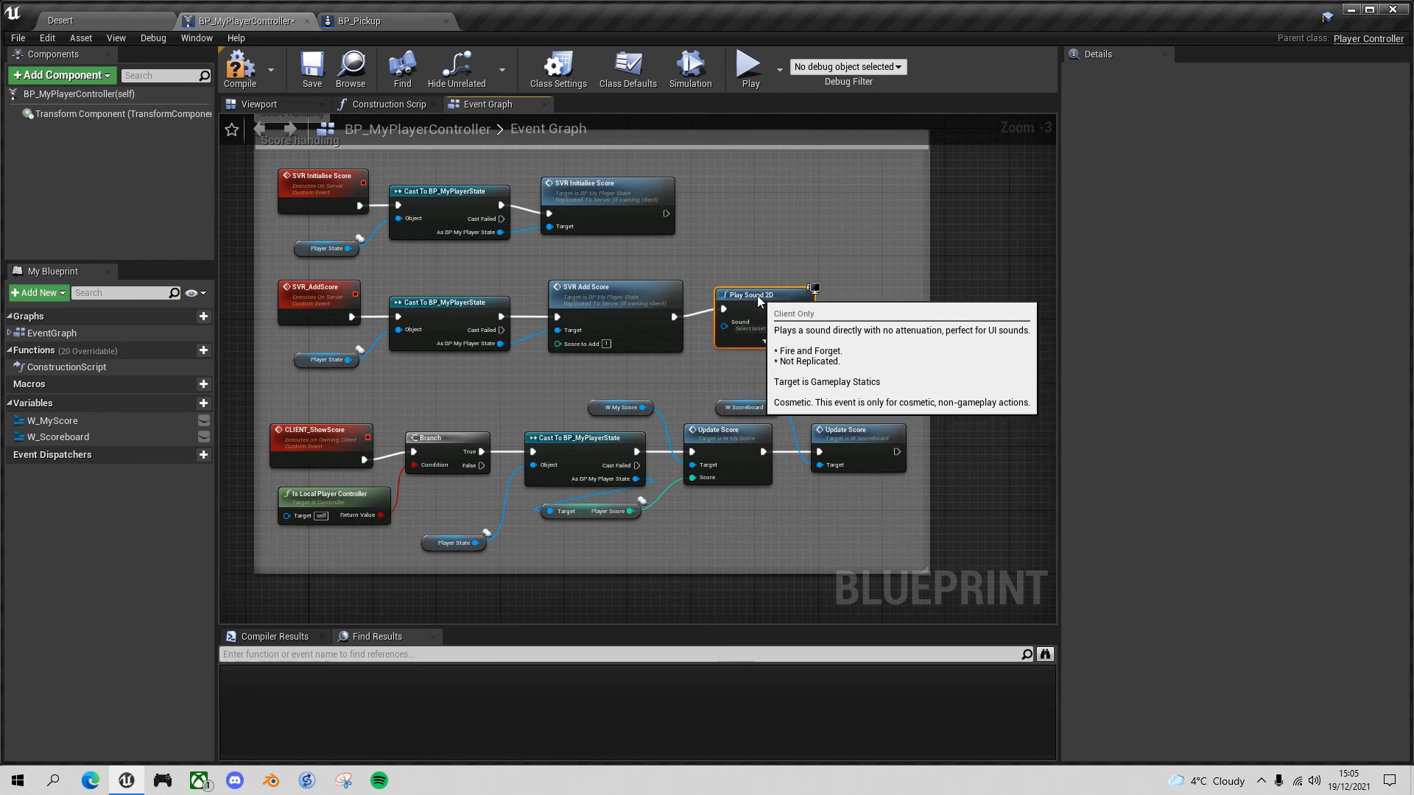
{"action": "left_click_drag", "start_coordinate": [776, 327], "coordinate": [768, 311]}
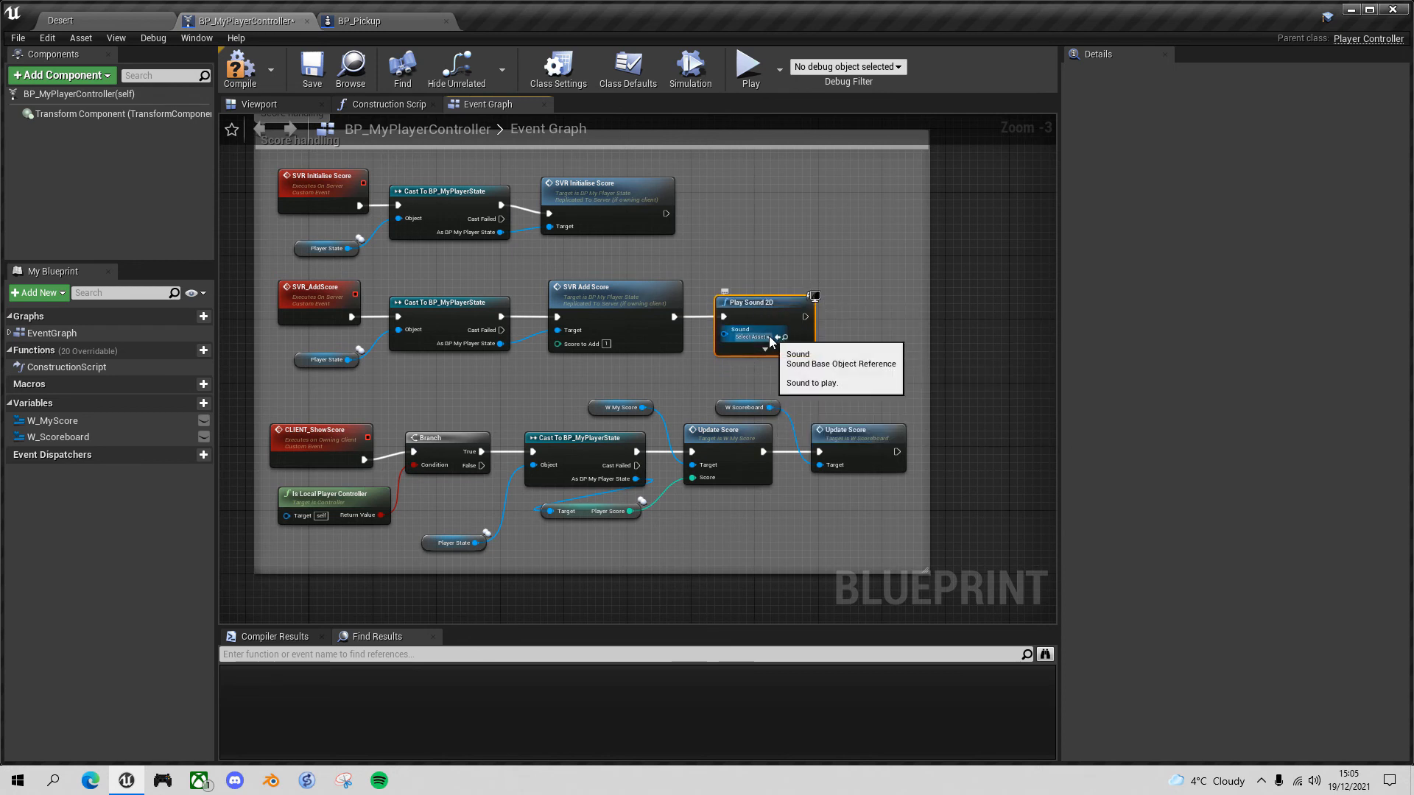
- Choose the engine sound Camera_Shutter as the sound of the Play Sound 2D node
{"action": "left_click", "coordinate": [768, 338]}
{"action": "mouse_move", "coordinate": [785, 389]}
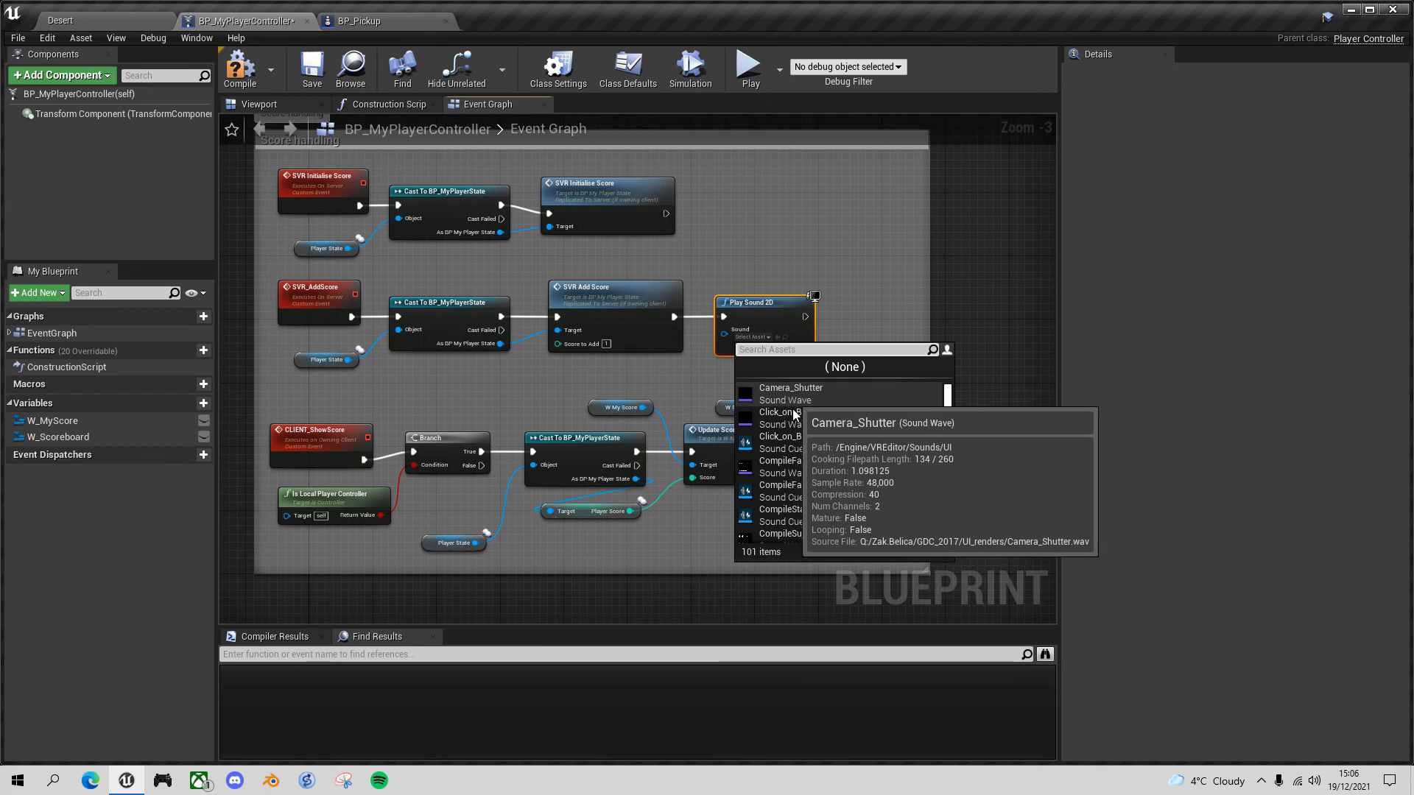
{"action": "left_click", "coordinate": [951, 552]}
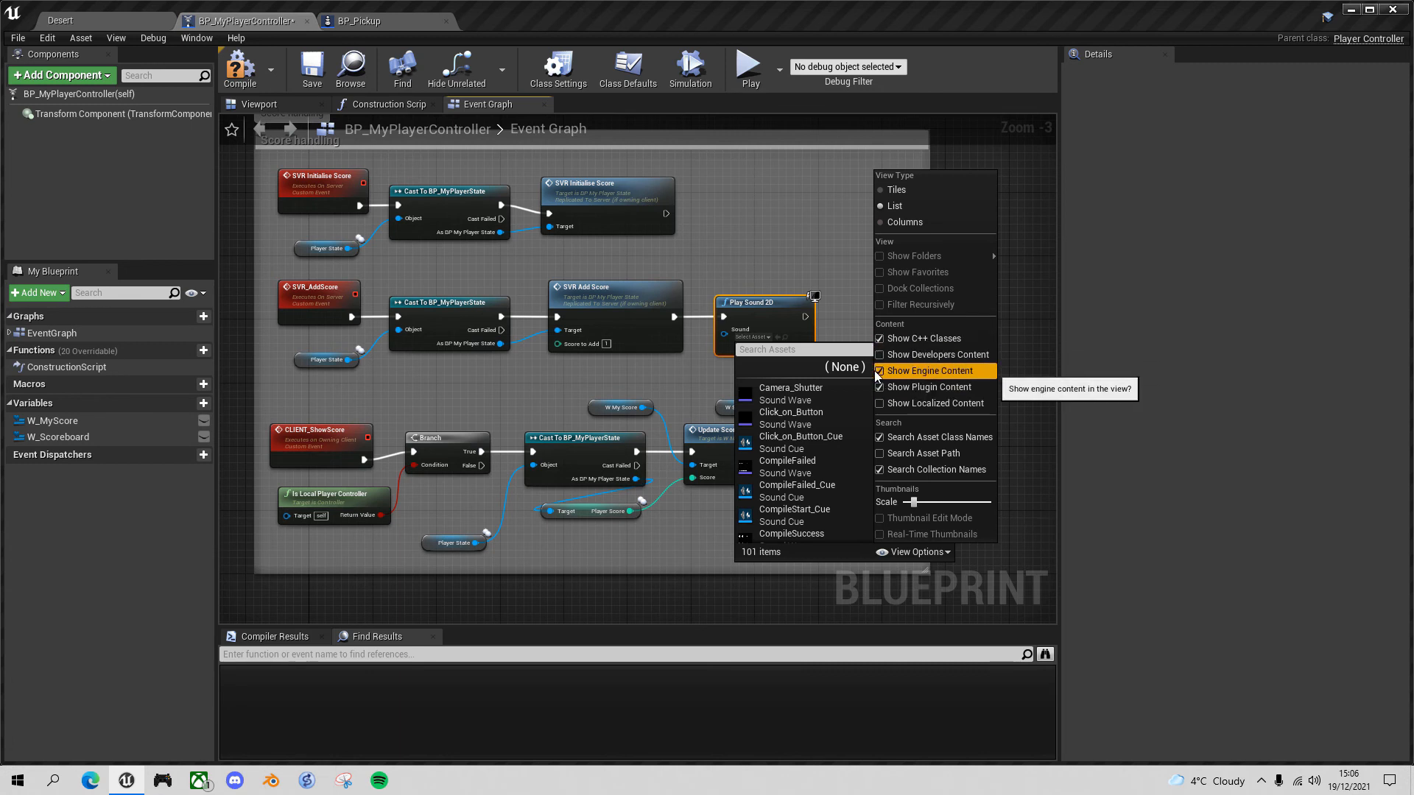
{"action": "left_click", "coordinate": [796, 390]}
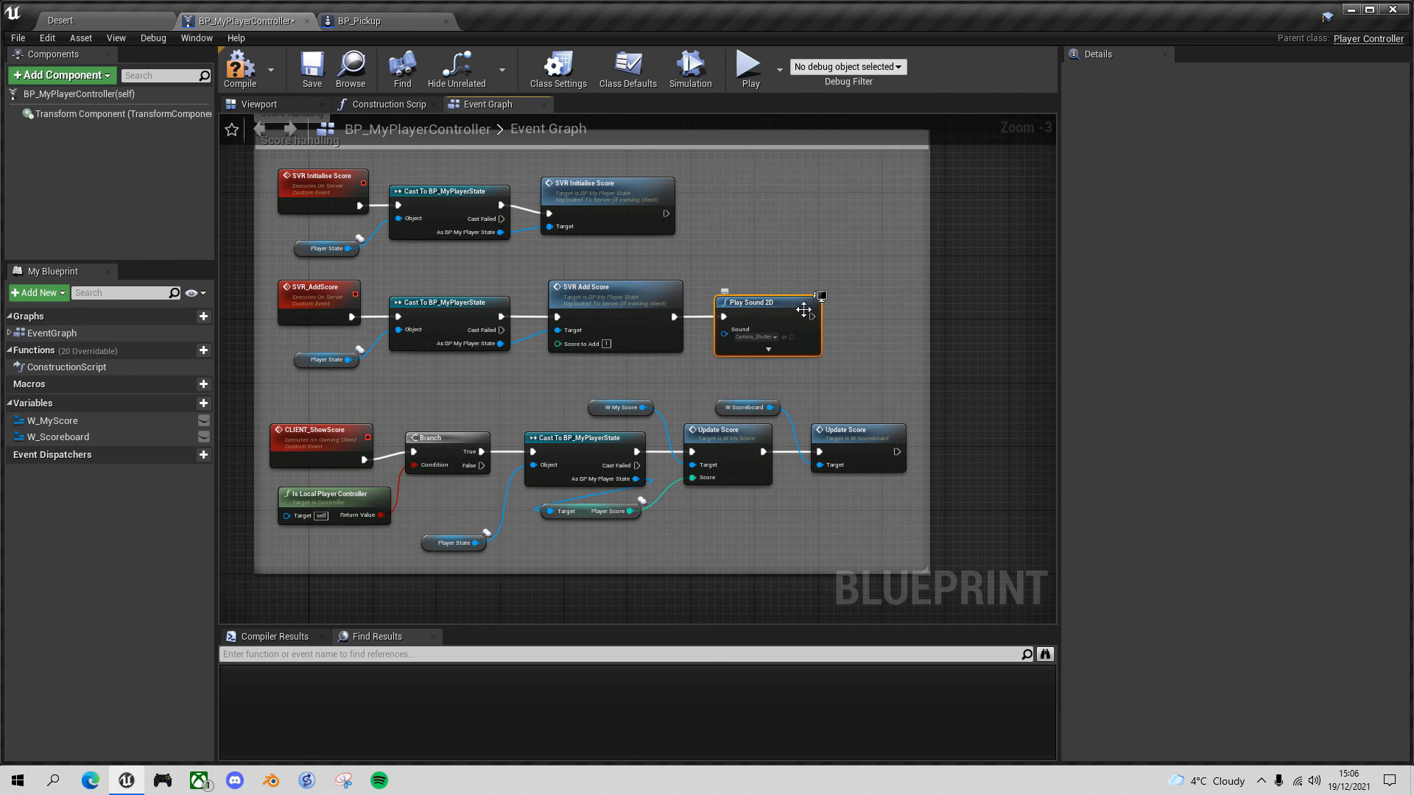
- Set the number of players to 2 and start a multiplayer play session
{"action": "left_click", "coordinate": [779, 72]}
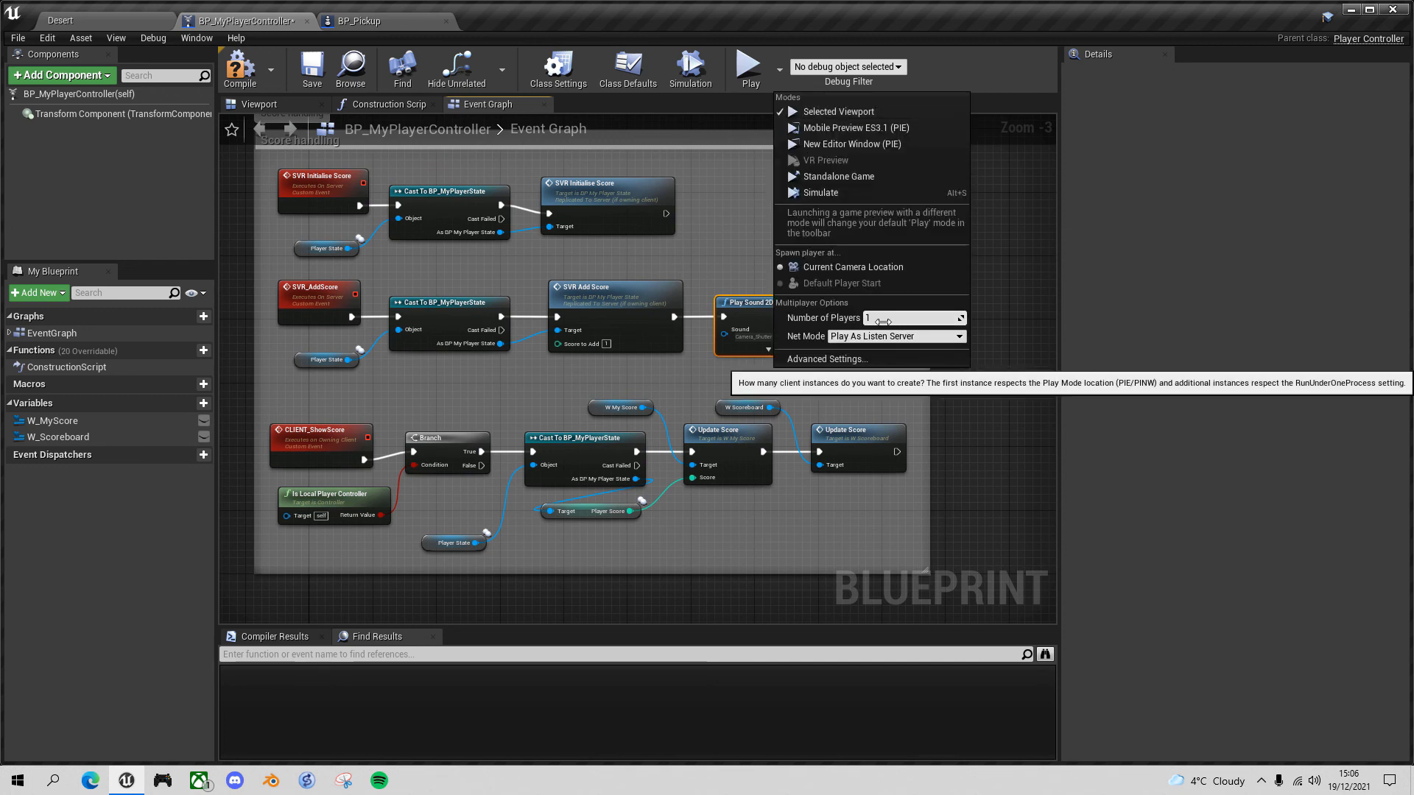
{"action": "left_click_drag", "start_coordinate": [895, 328], "coordinate": [901, 328]}
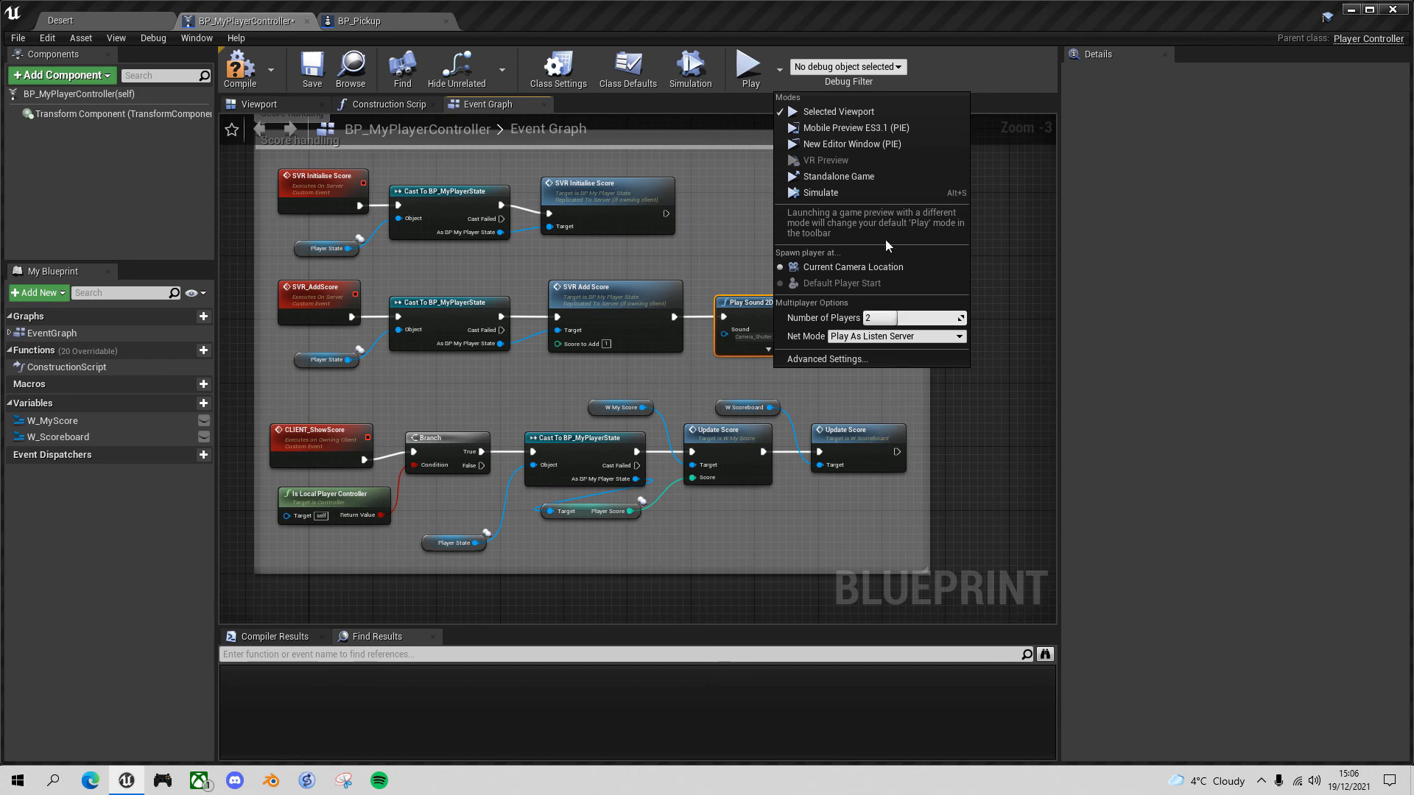
{"action": "key", "text": "alt+p"}
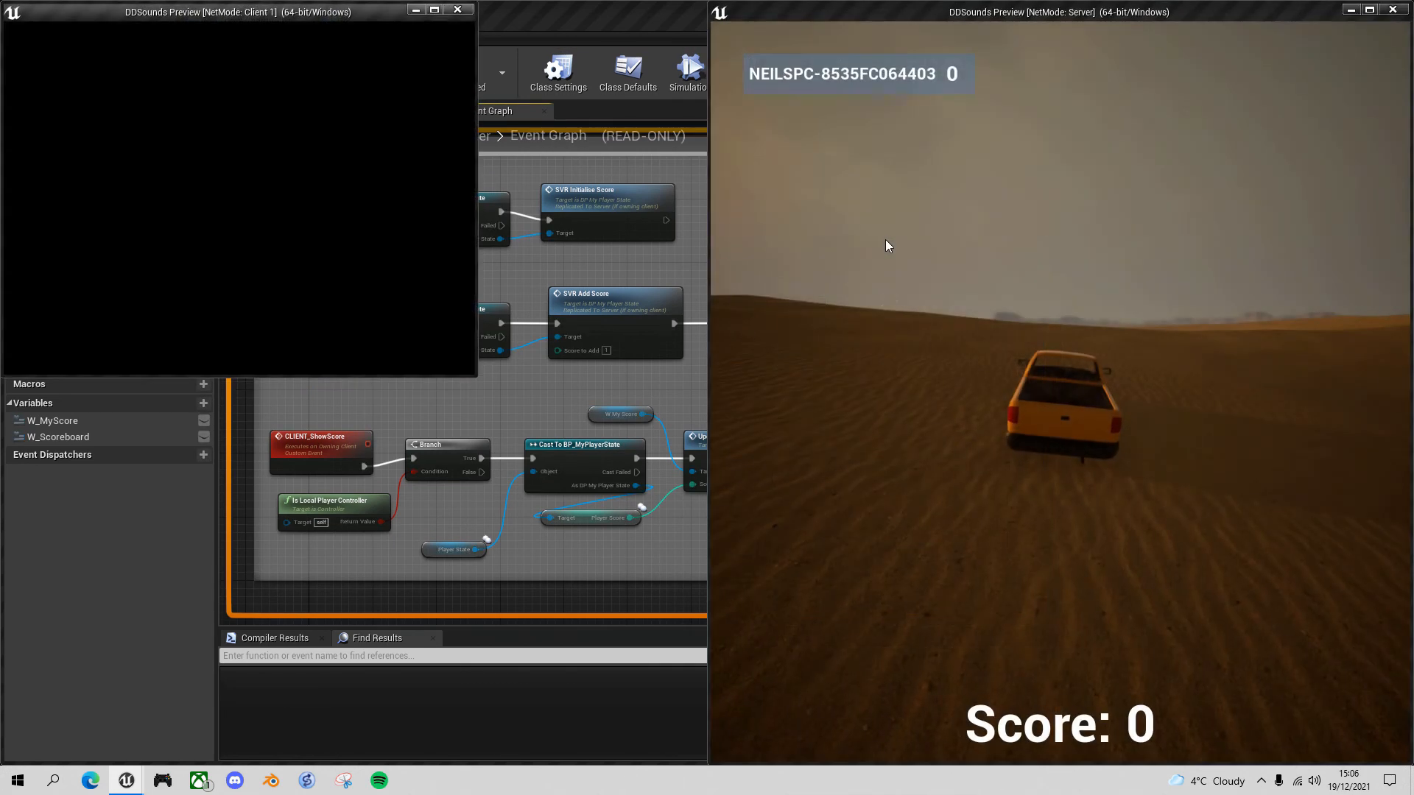
- Drive the server player's truck through a gate to test the score sound on the server
{"action": "left_click", "coordinate": [1050, 366]}
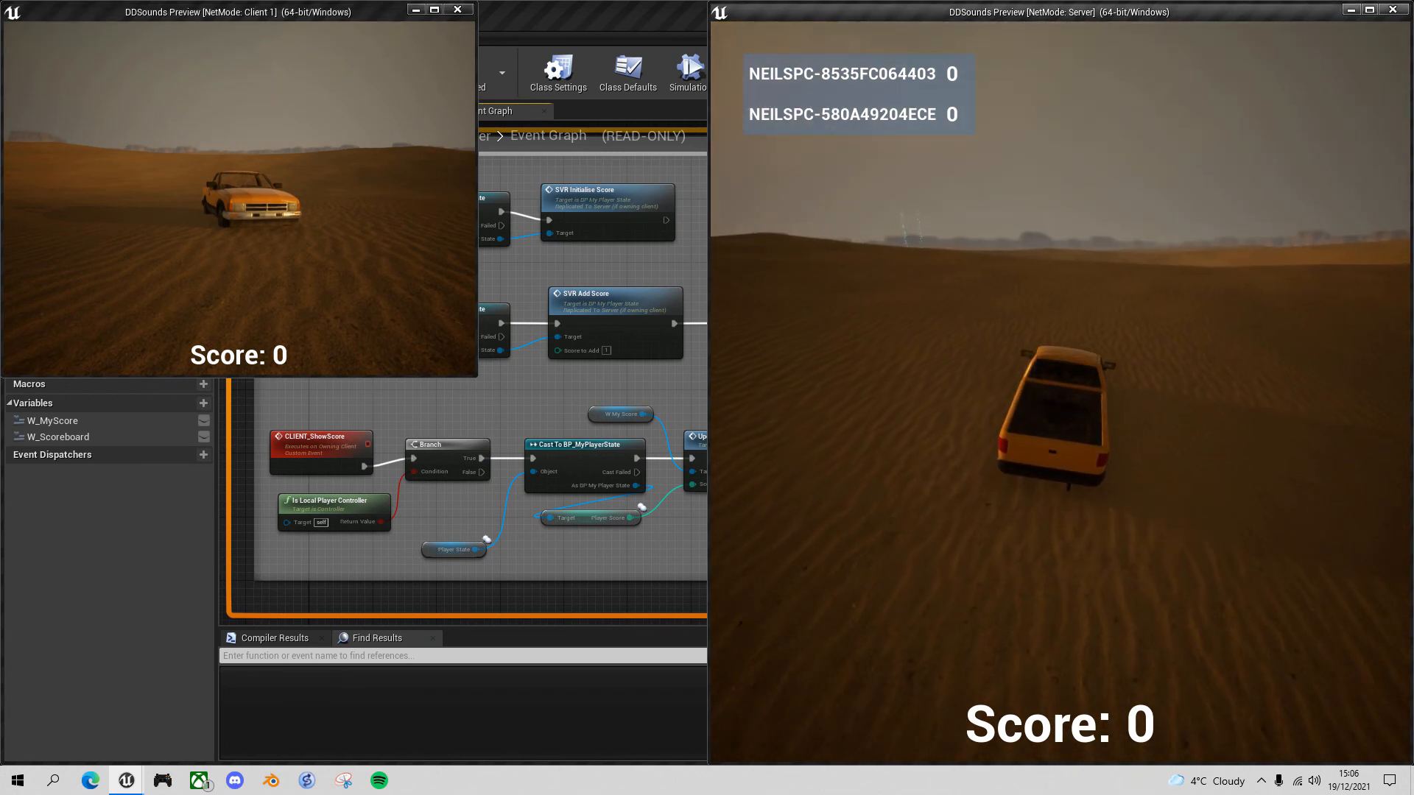
{"action": "key", "text": "w"}
{"action": "key", "text": "a"}
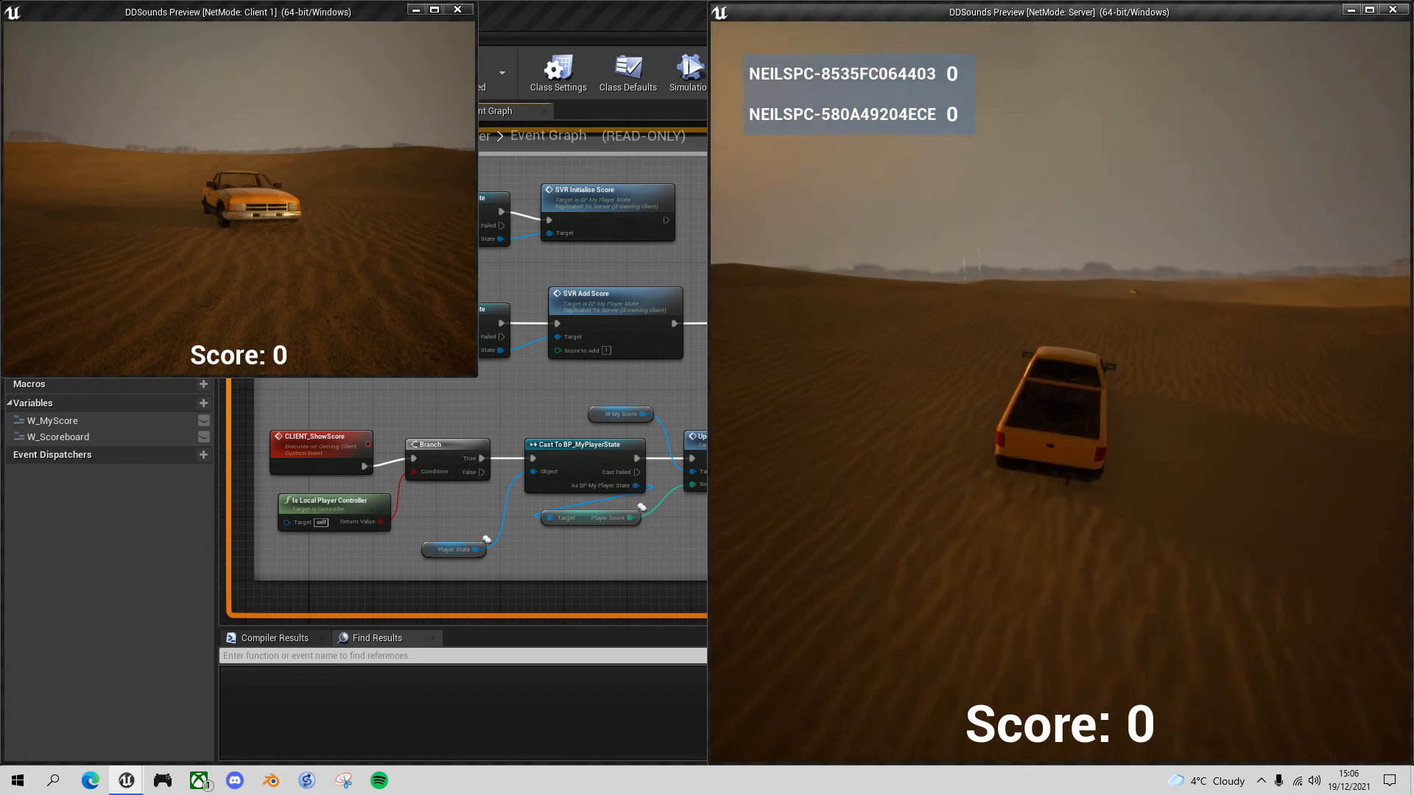
{"action": "key", "text": "a"}
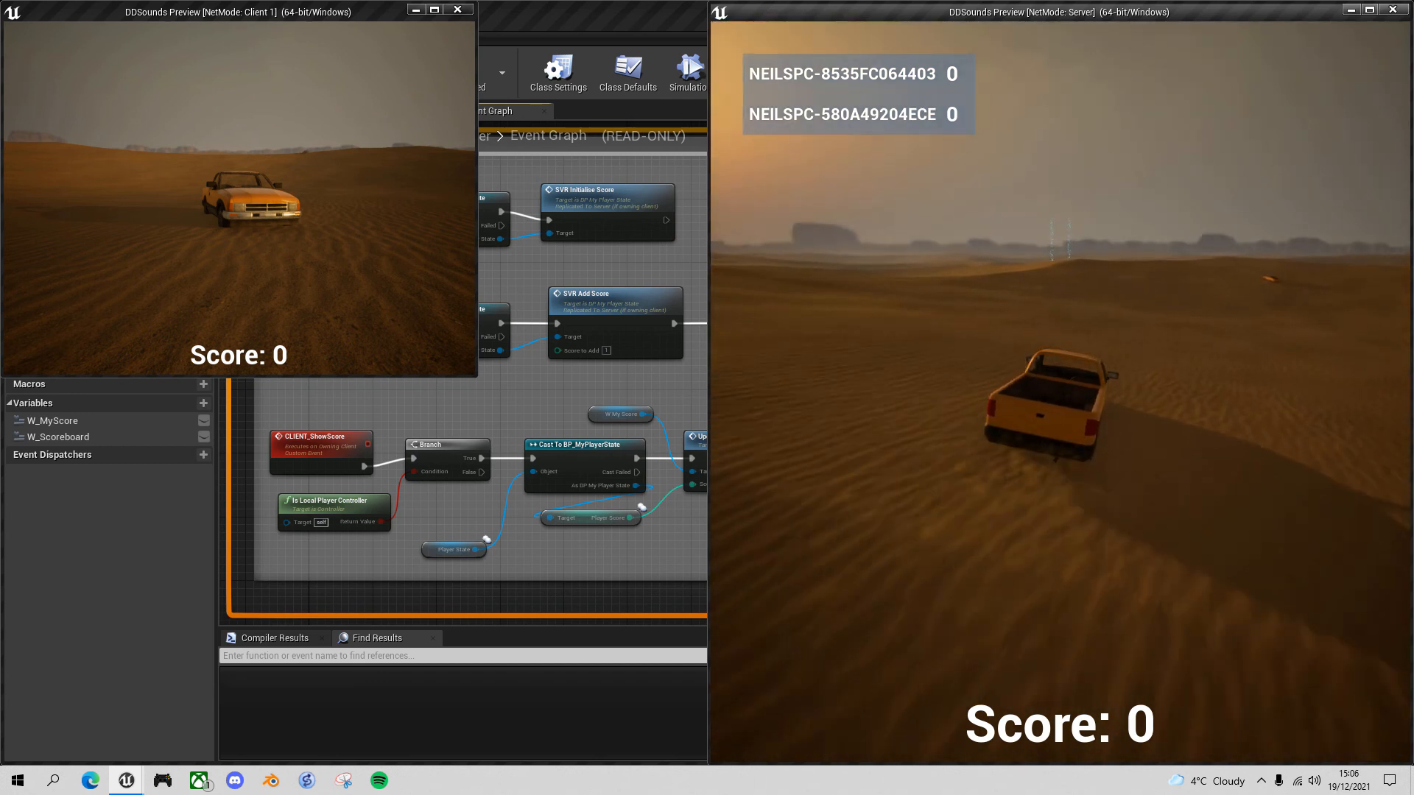
{"action": "key", "text": "d"}
{"action": "key", "text": "a"}
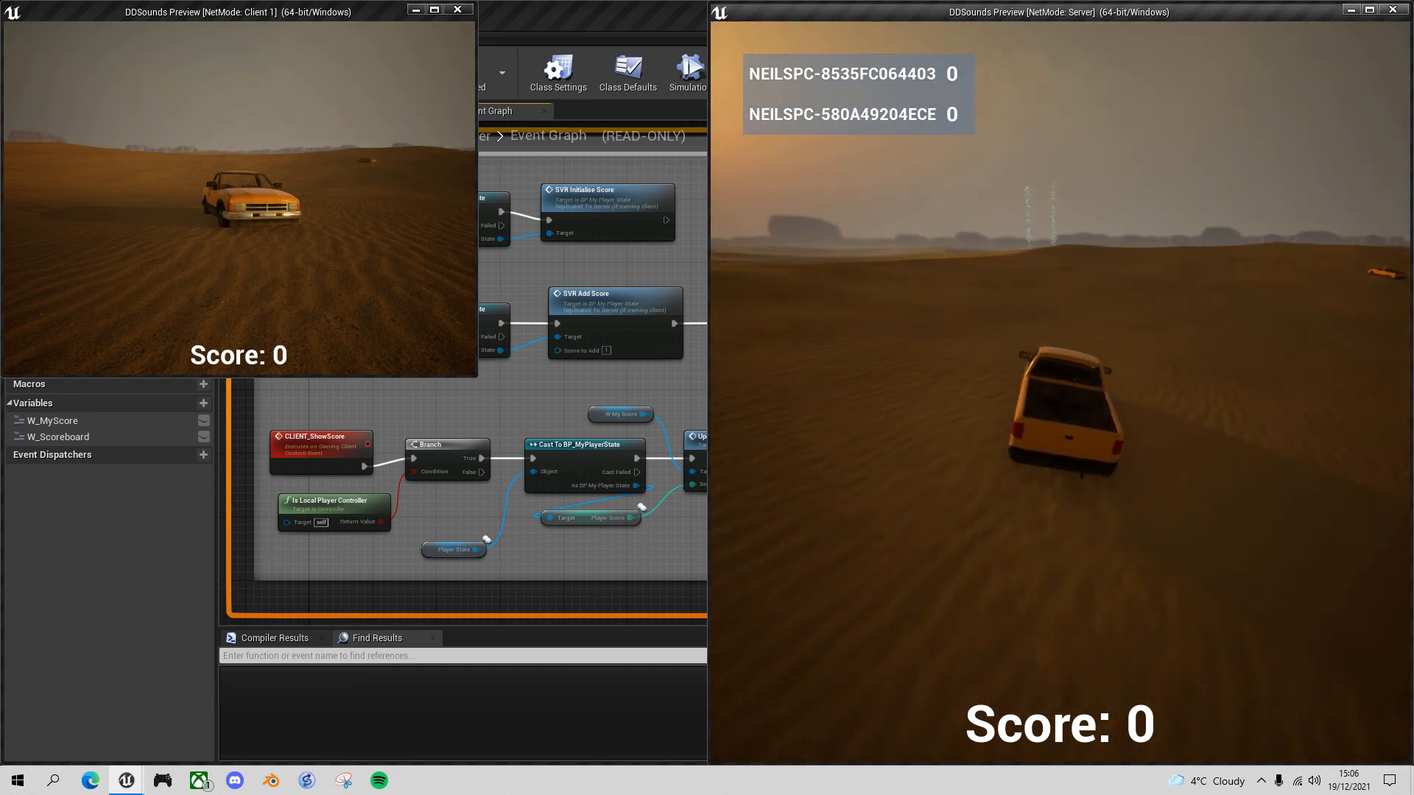
{"action": "key", "text": "d"}
{"action": "key", "text": "a"}
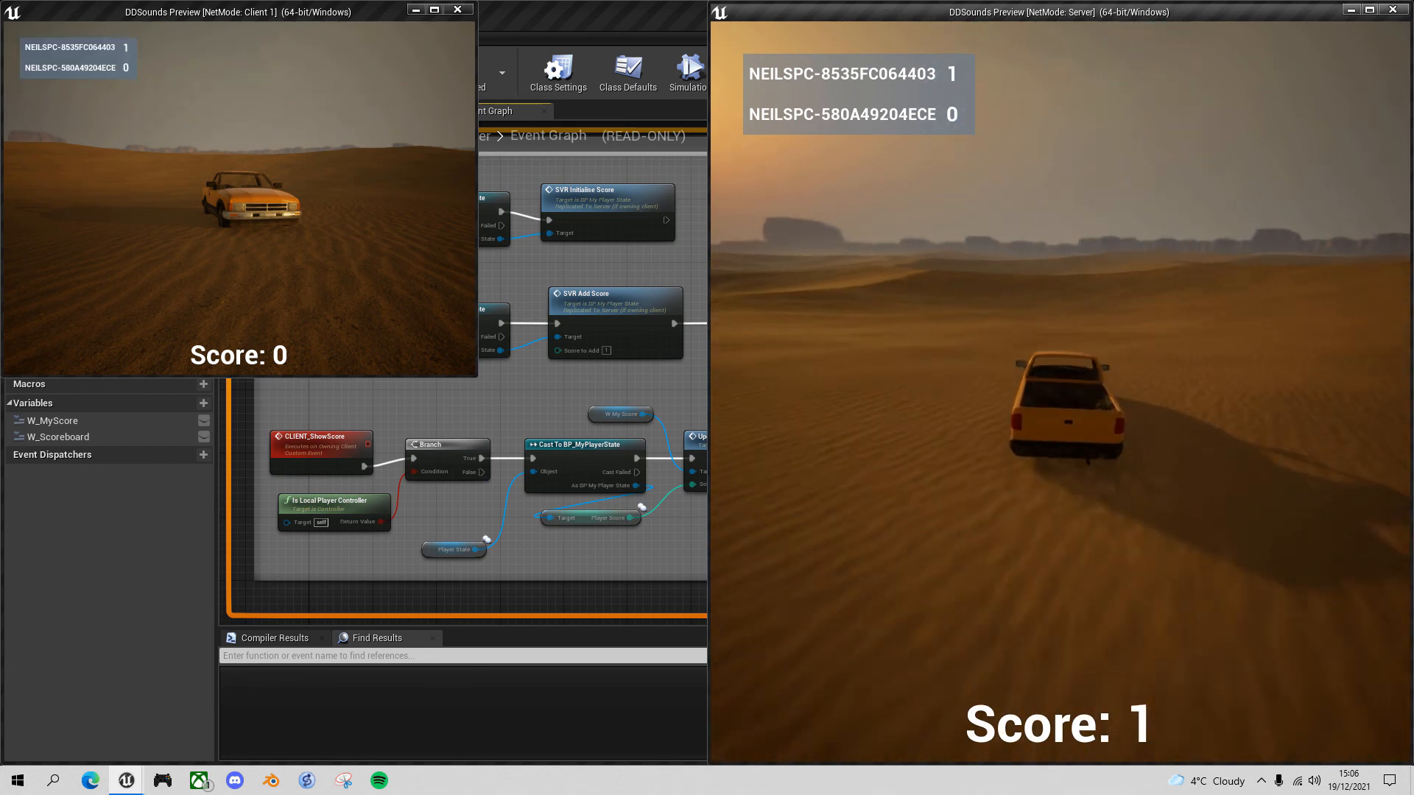
{"action": "key", "text": "a"}
{"action": "key", "text": "a"}
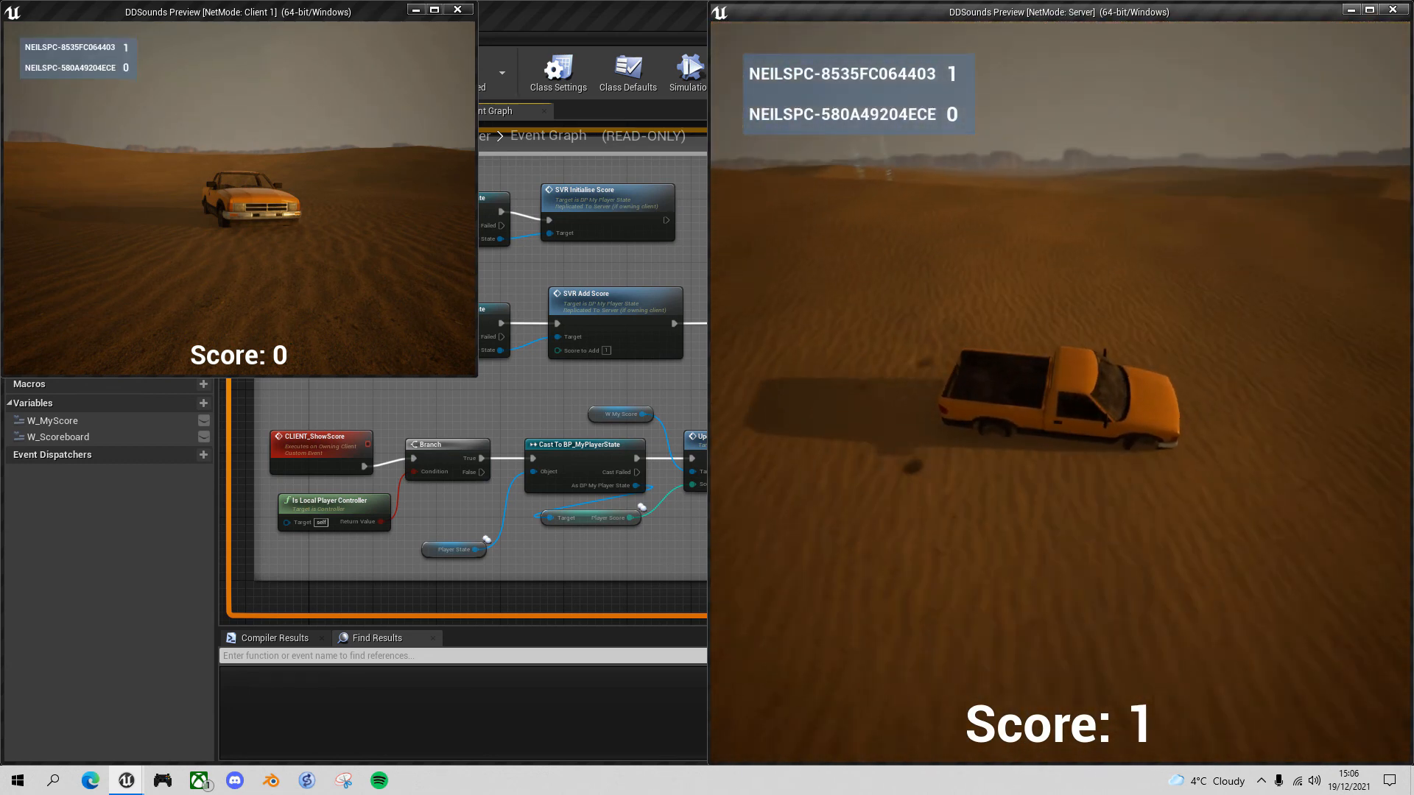
- Switch to the client player, drive its truck through a gate to test the score sound, and end the session
{"action": "key", "text": "alt+Tab"}
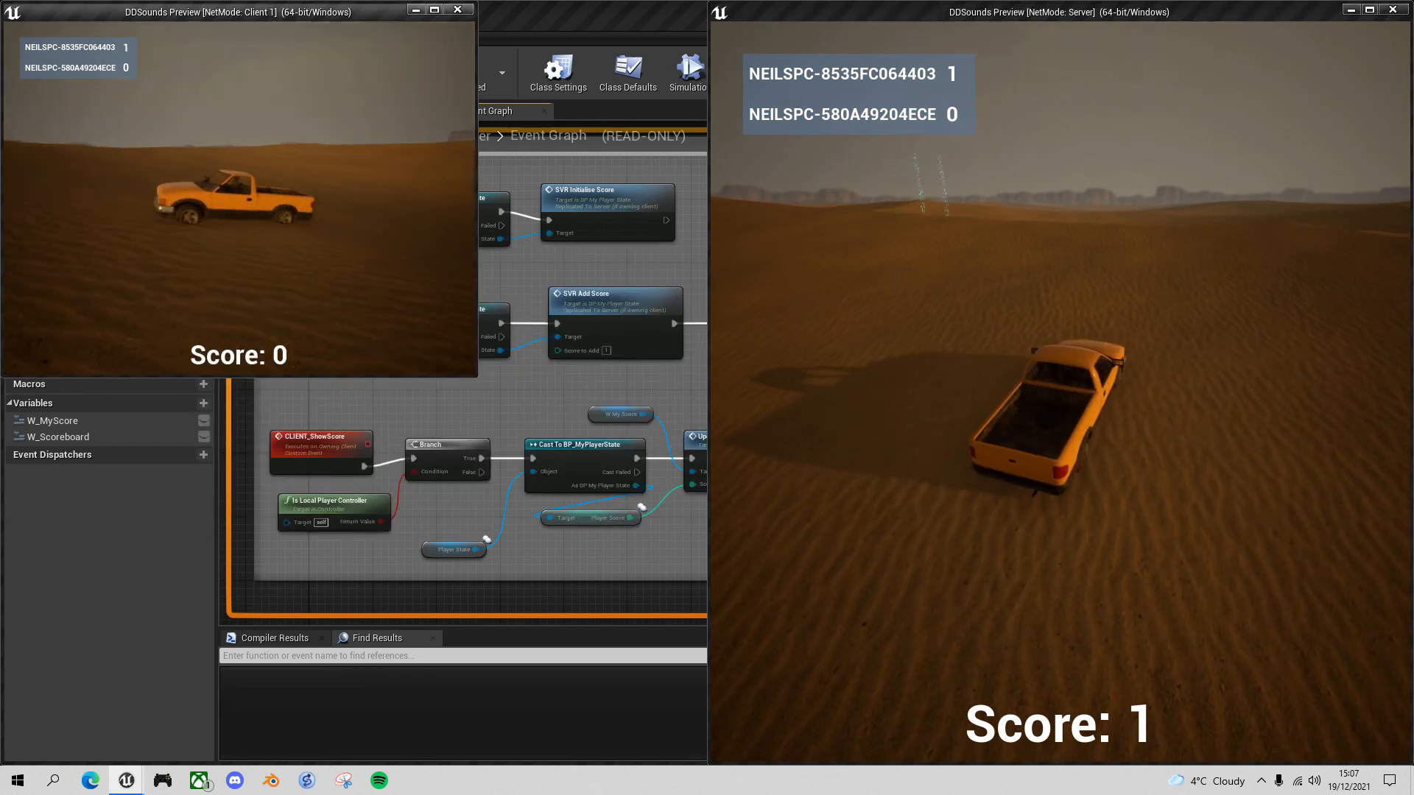
{"action": "key", "text": "w"}
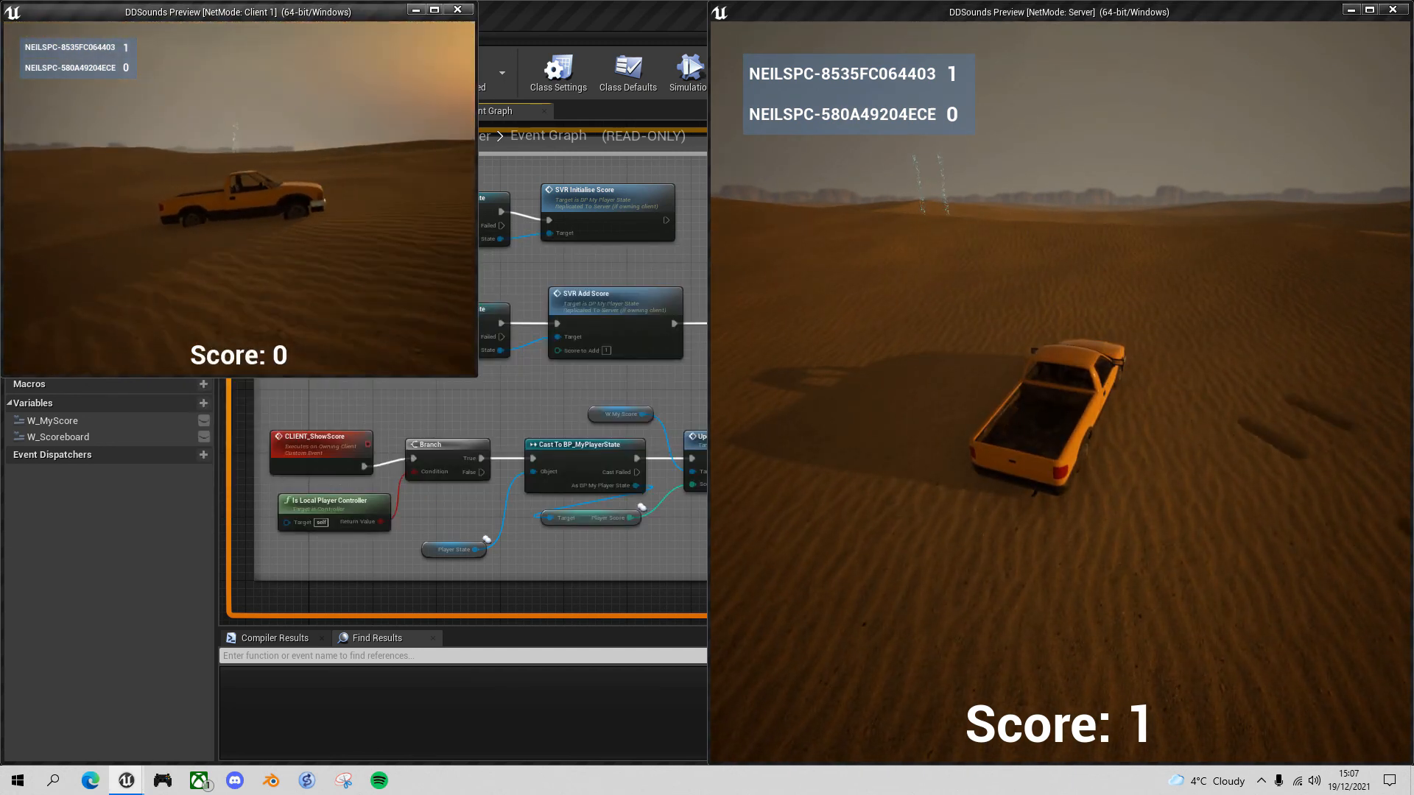
{"action": "key", "text": "a"}
{"action": "key", "text": "w"}
{"action": "key", "text": "a"}
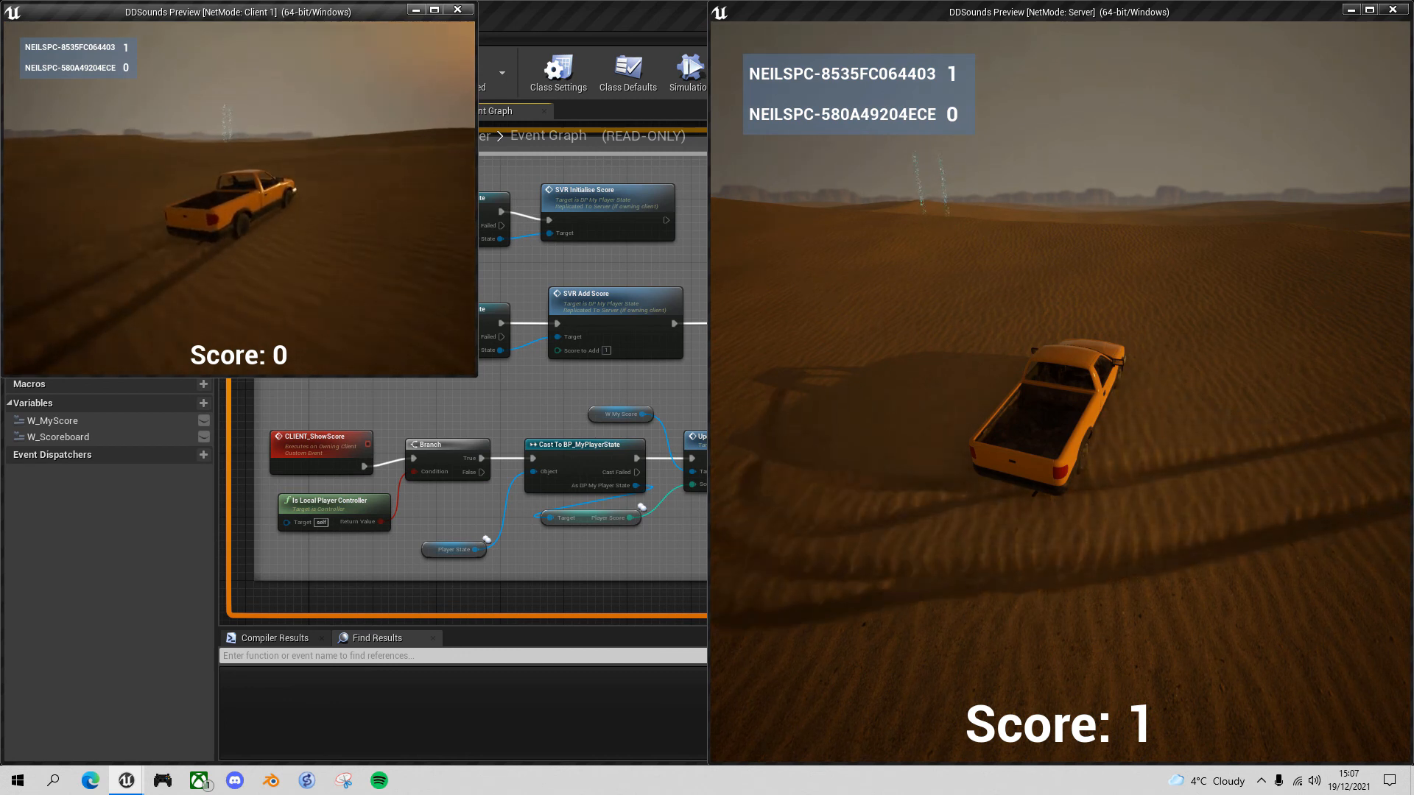
{"action": "key", "text": "w"}
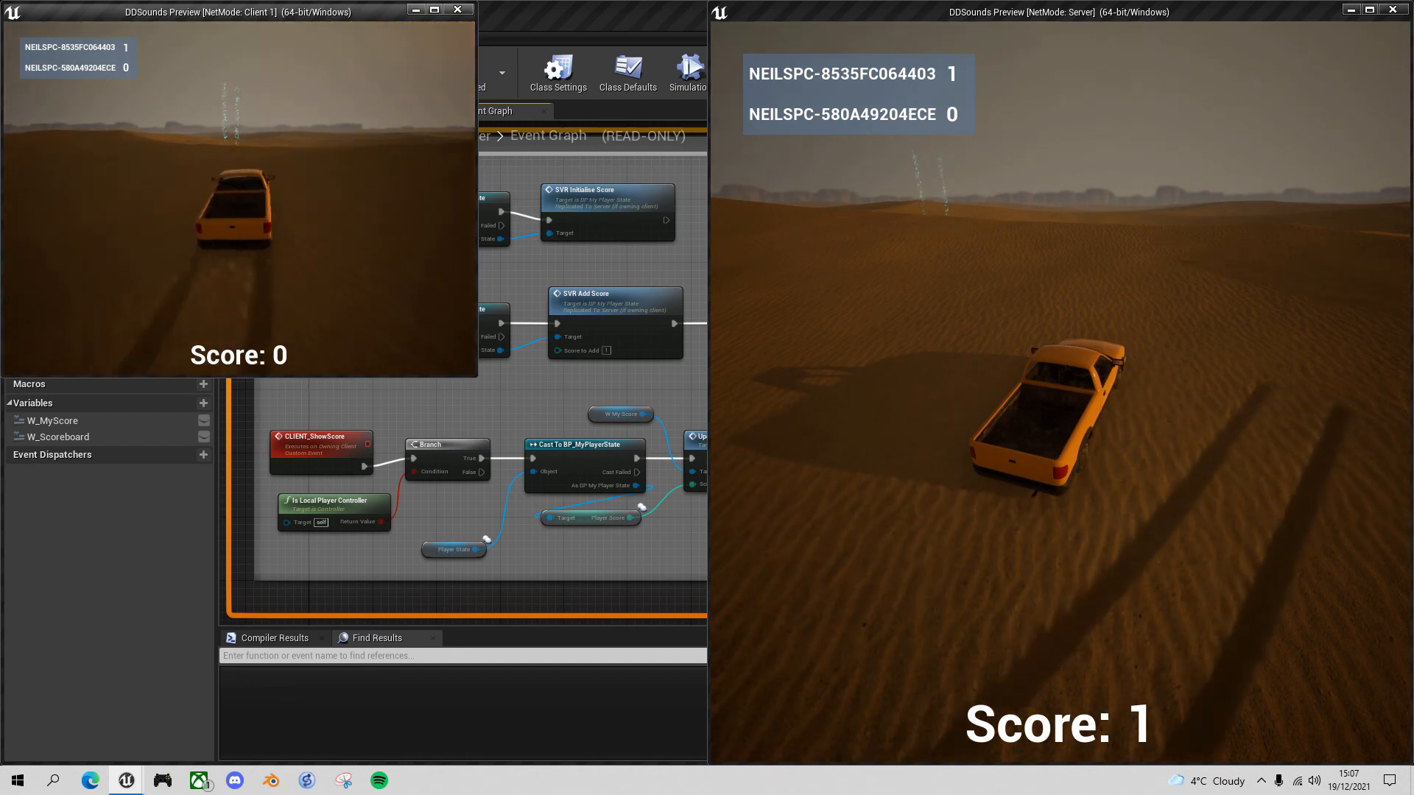
{"action": "key", "text": "w"}
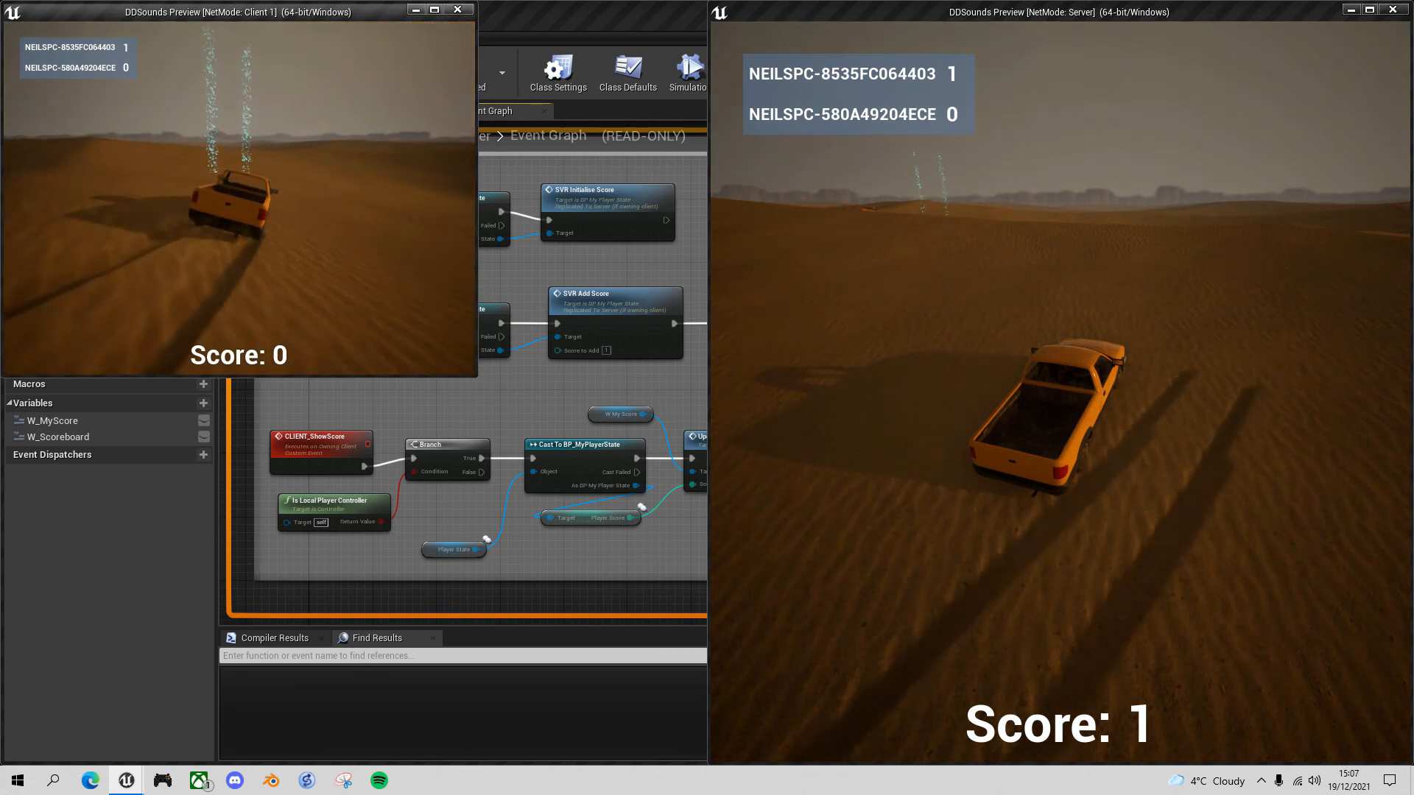
{"action": "key", "text": "w"}
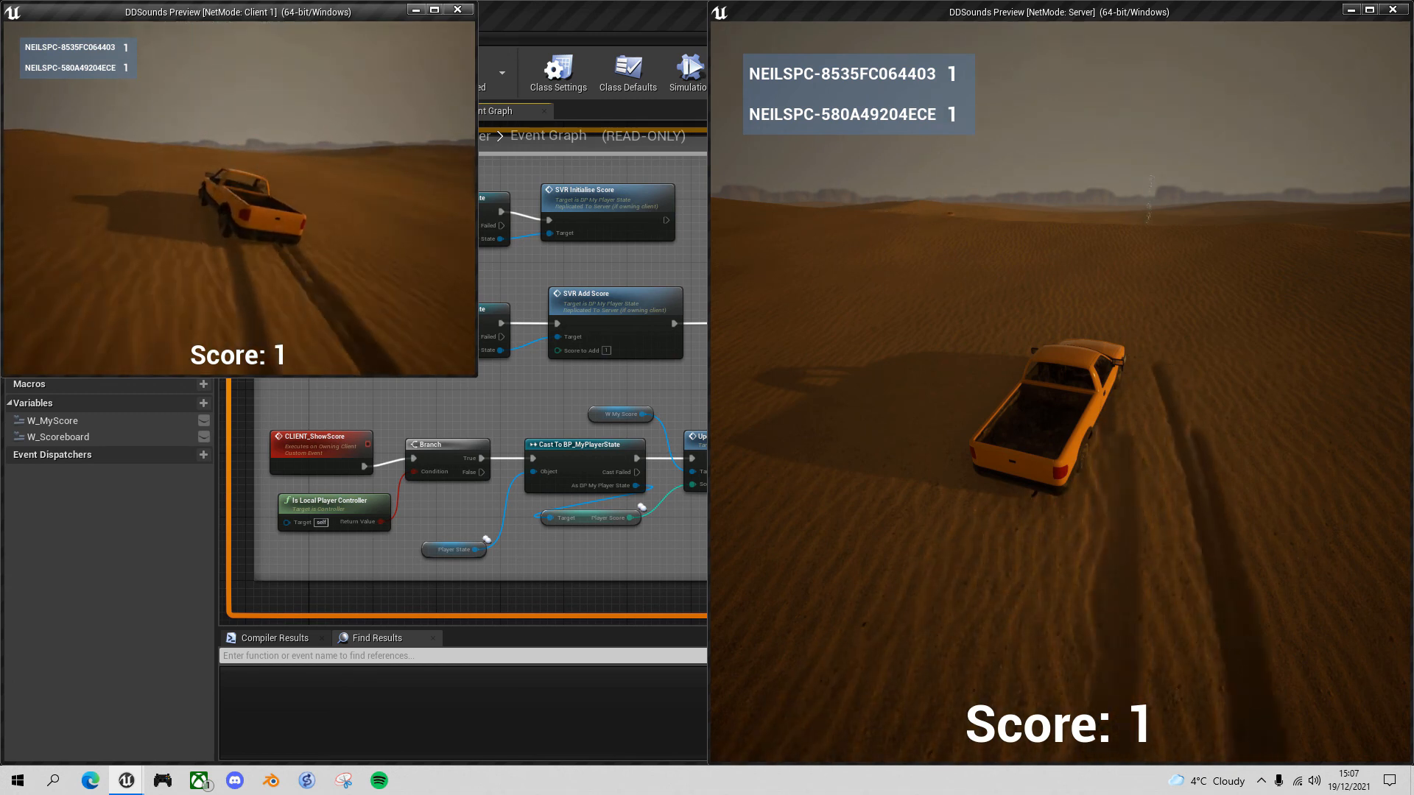
{"action": "key", "text": "w"}
{"action": "key", "text": "d"}
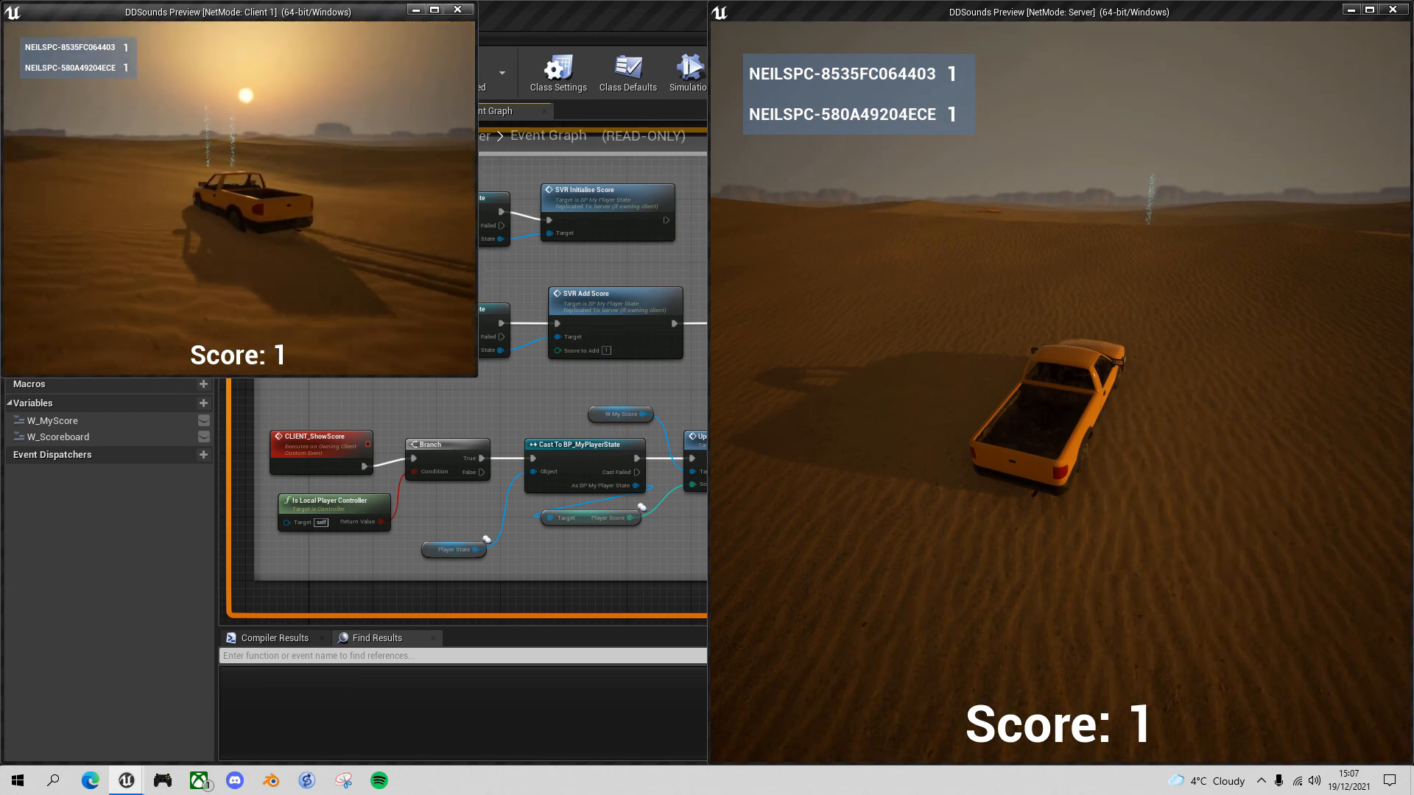
{"action": "key", "text": "w"}
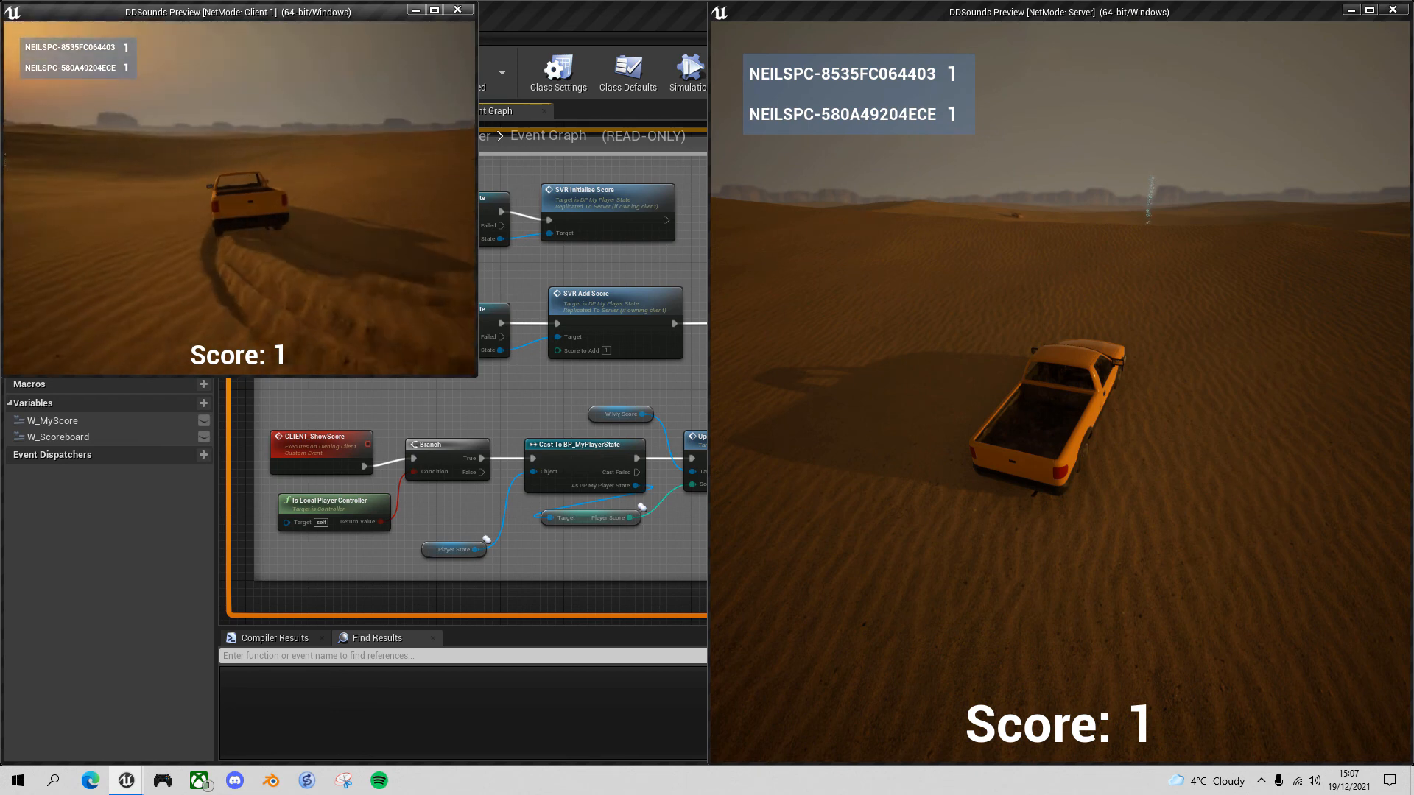
{"action": "key", "text": "w"}
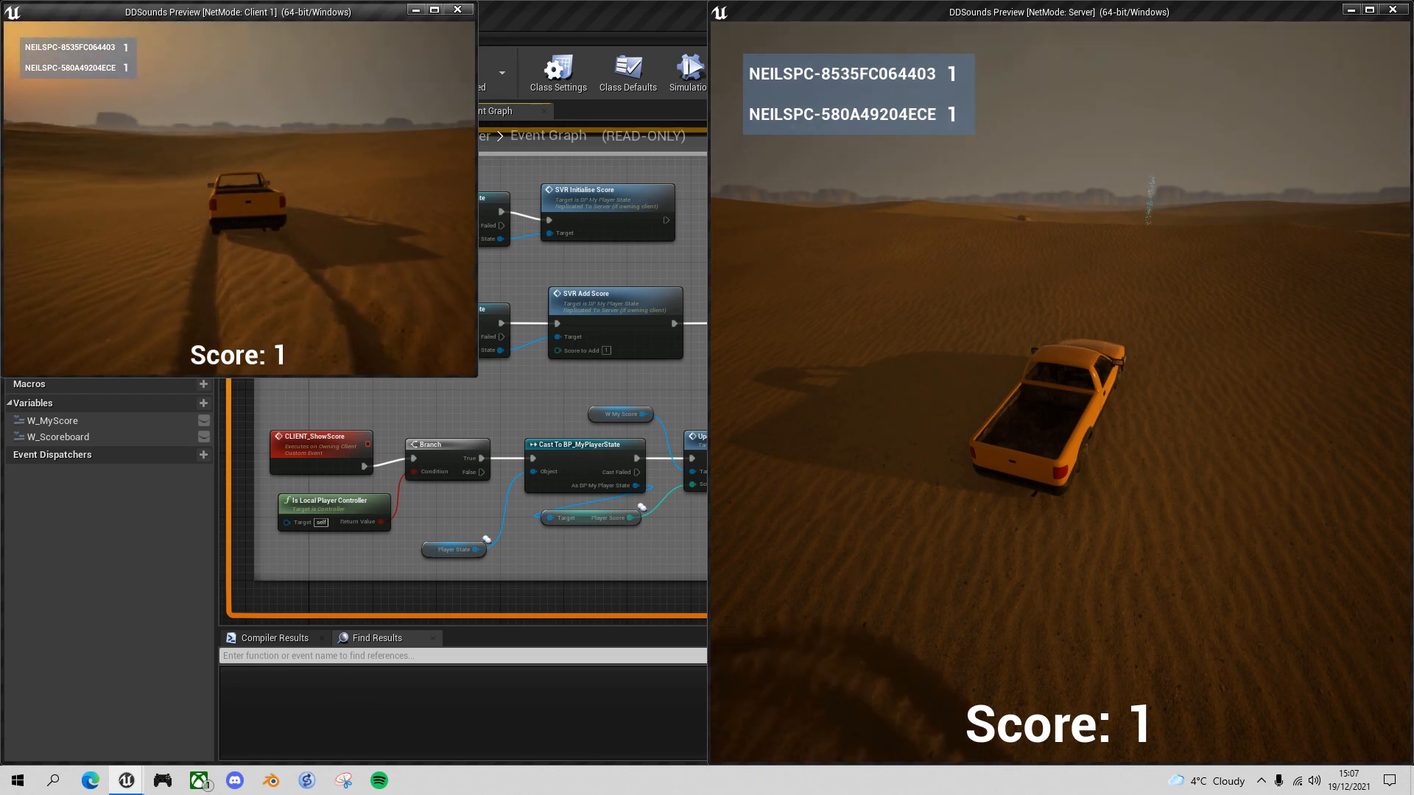
{"action": "key", "text": "Escape"}
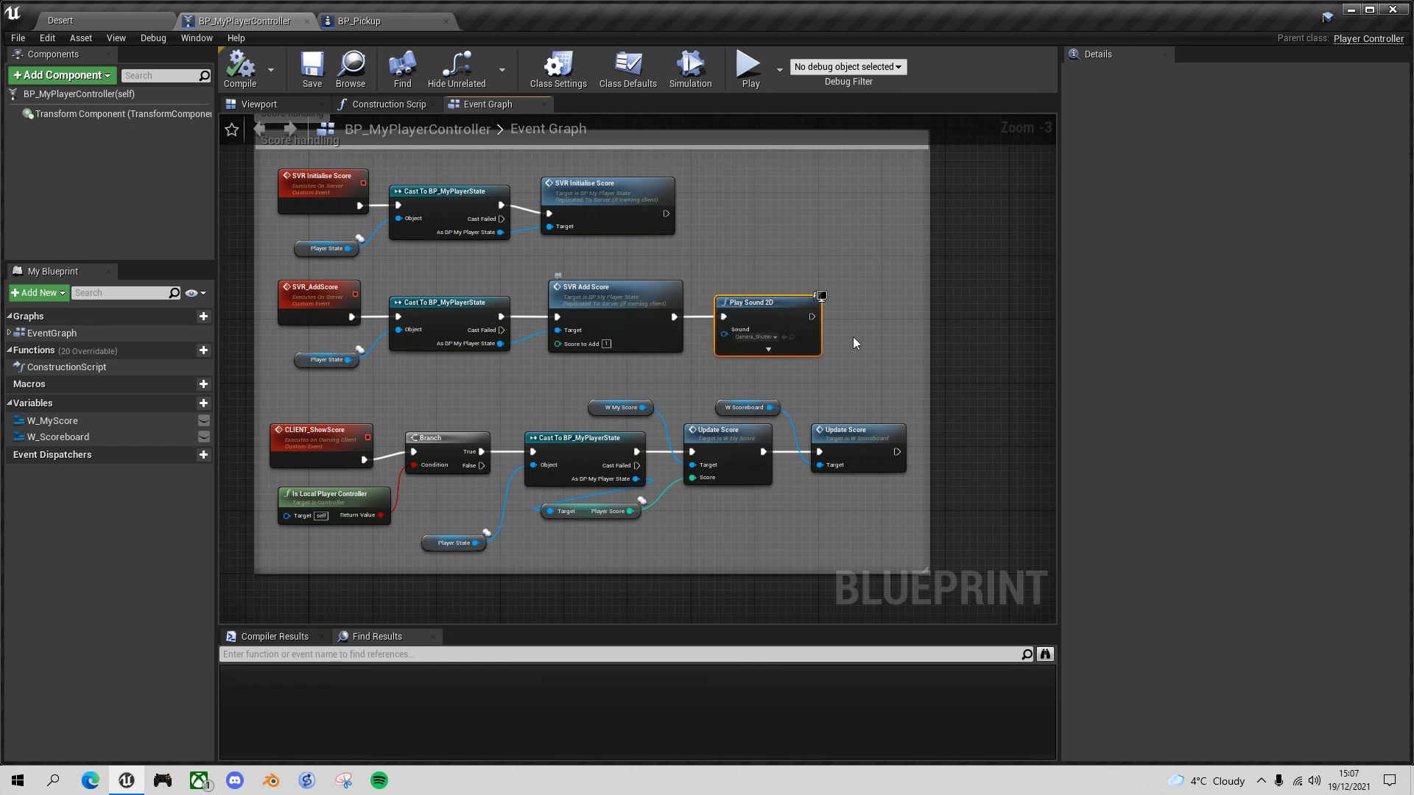
- Widen the Score handling comment box, disconnect Play Sound 2D from SVR Add Score and move it into the free space
{"action": "right_click_drag", "start_coordinate": [903, 334], "coordinate": [751, 303]}
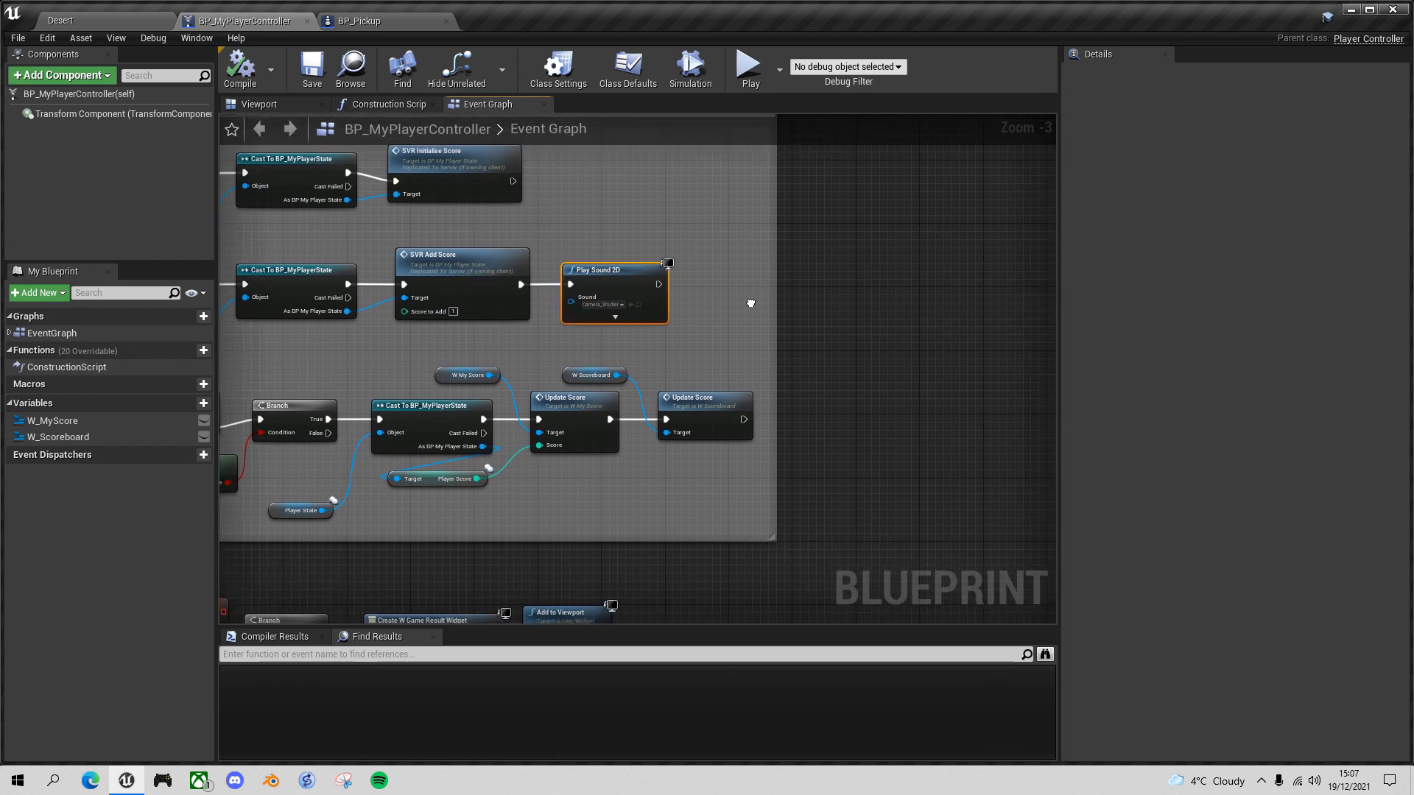
{"action": "left_click_drag", "start_coordinate": [778, 294], "coordinate": [1015, 288]}
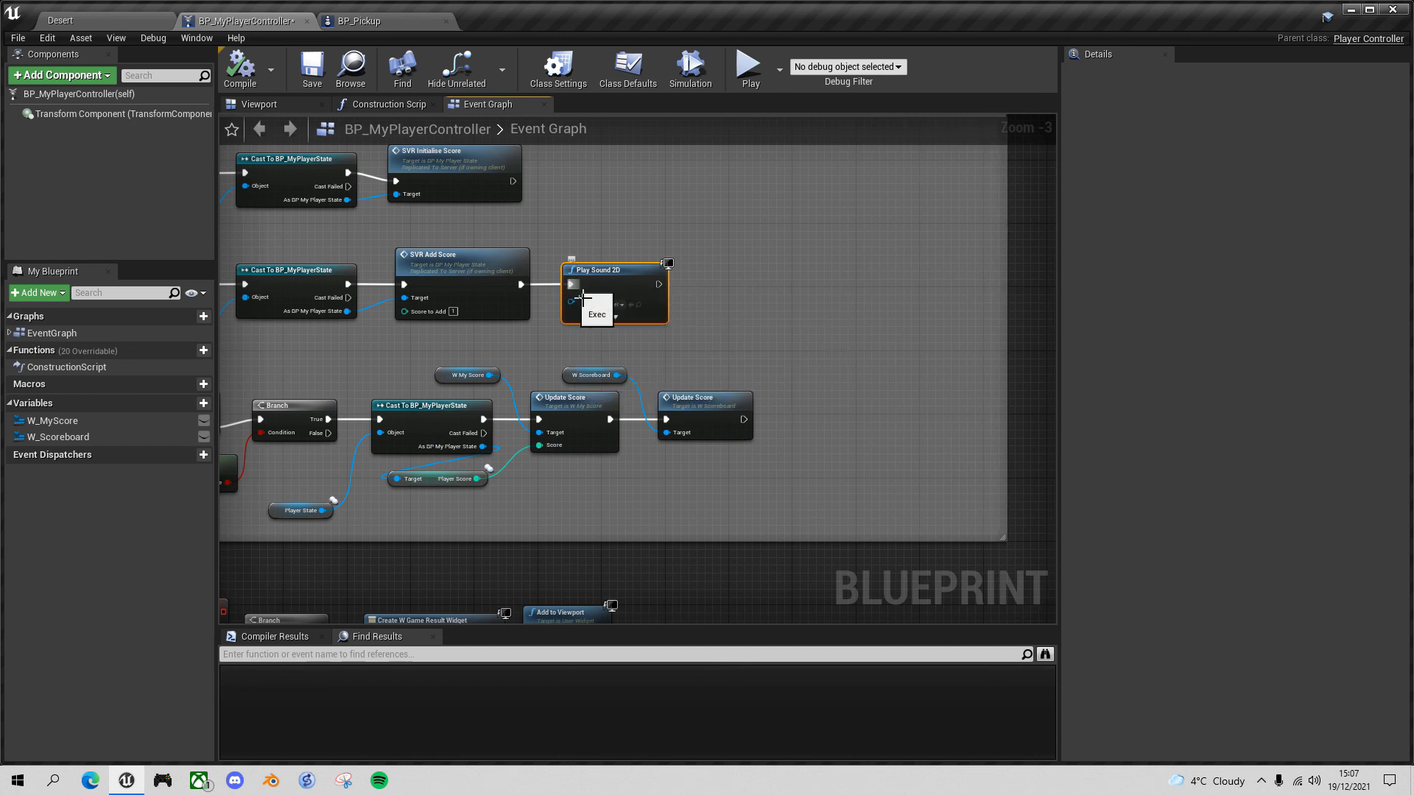
{"action": "left_click_drag", "start_coordinate": [611, 269], "coordinate": [881, 267]}
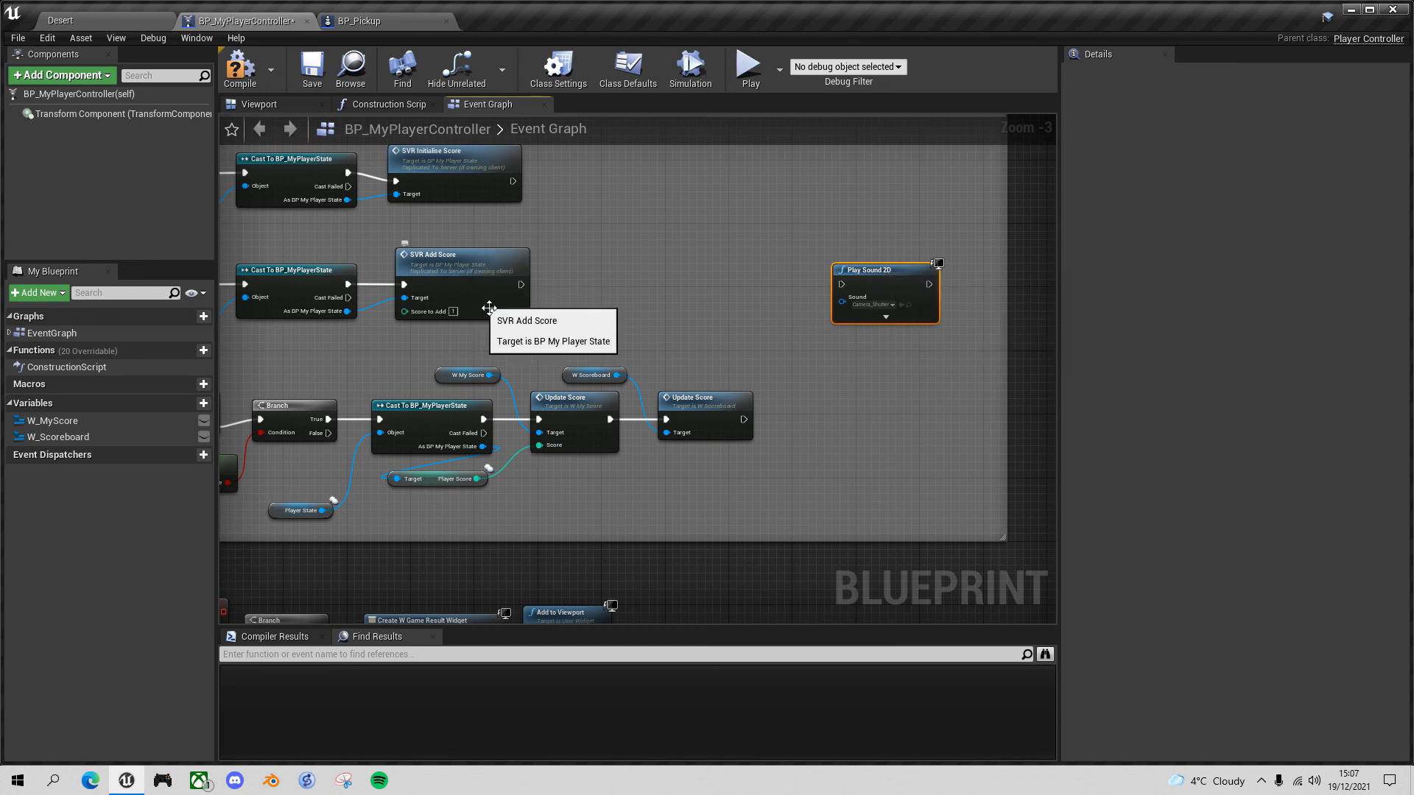
- Add a custom event named MC_PlaySound in front of the Play Sound 2D node
{"action": "right_click", "coordinate": [746, 287]}
{"action": "type", "text": "custom"}
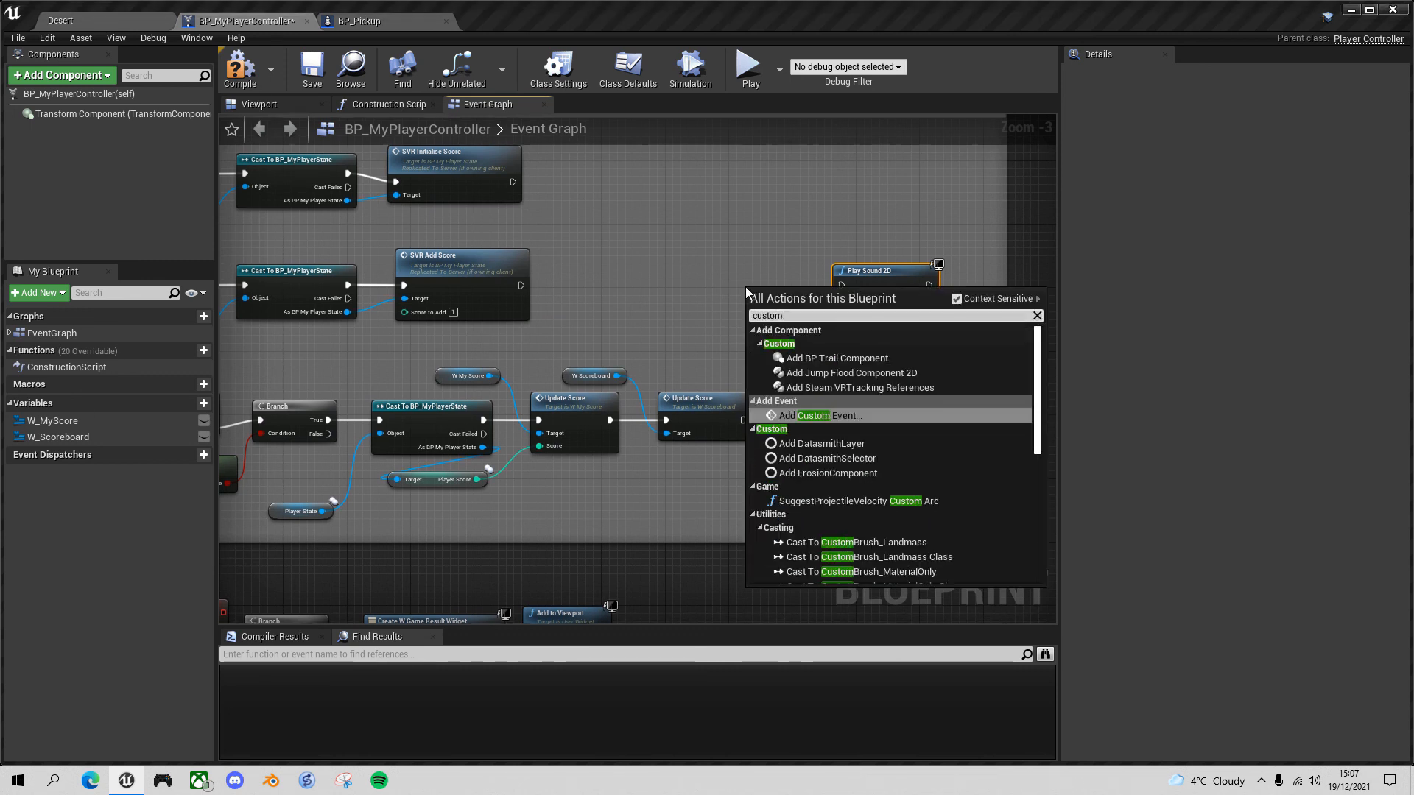
{"action": "key", "text": "Return"}
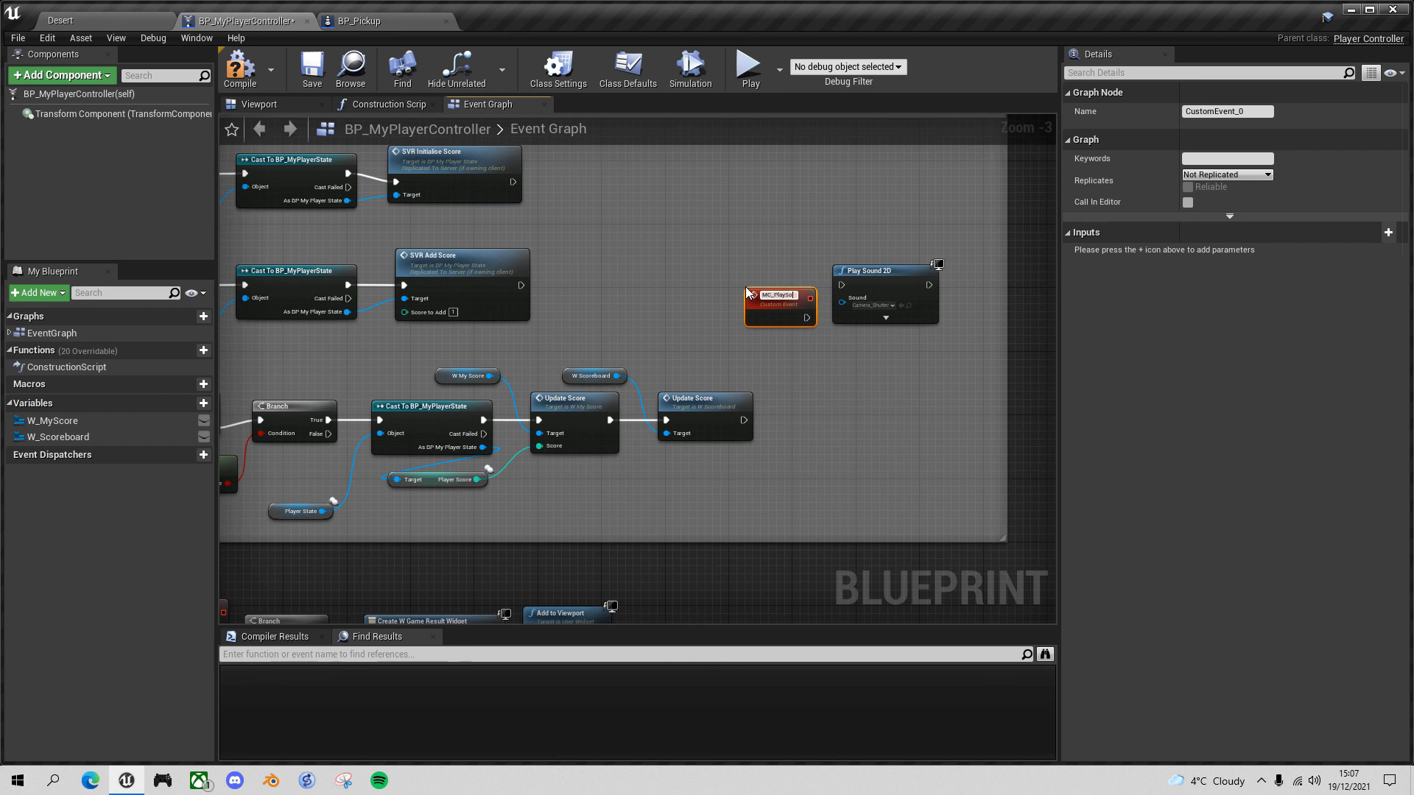
{"action": "key", "text": "Return"}
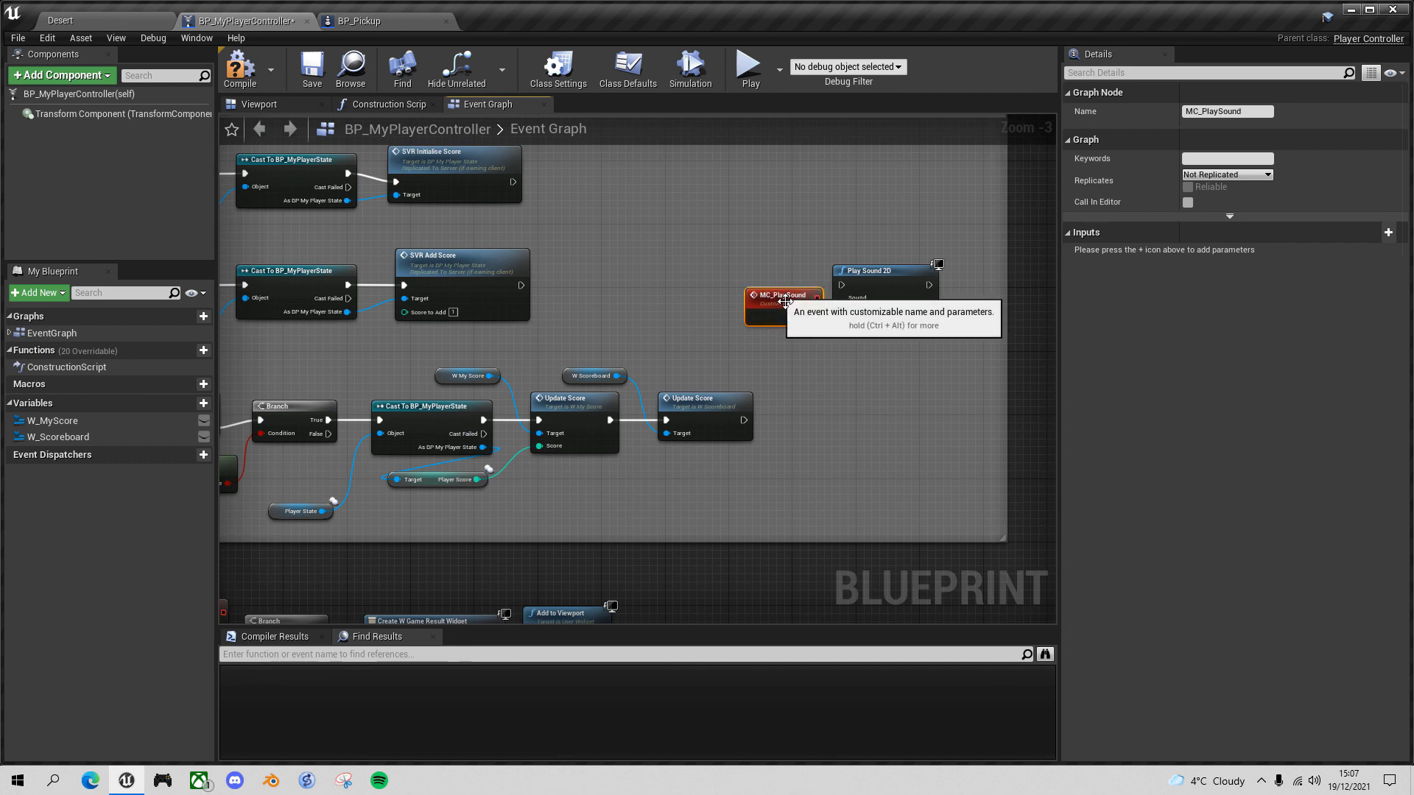
- Connect the MC_PlaySound event to the Play Sound 2D node and set its replication to Multicast
{"action": "left_click_drag", "start_coordinate": [781, 290], "coordinate": [846, 298]}
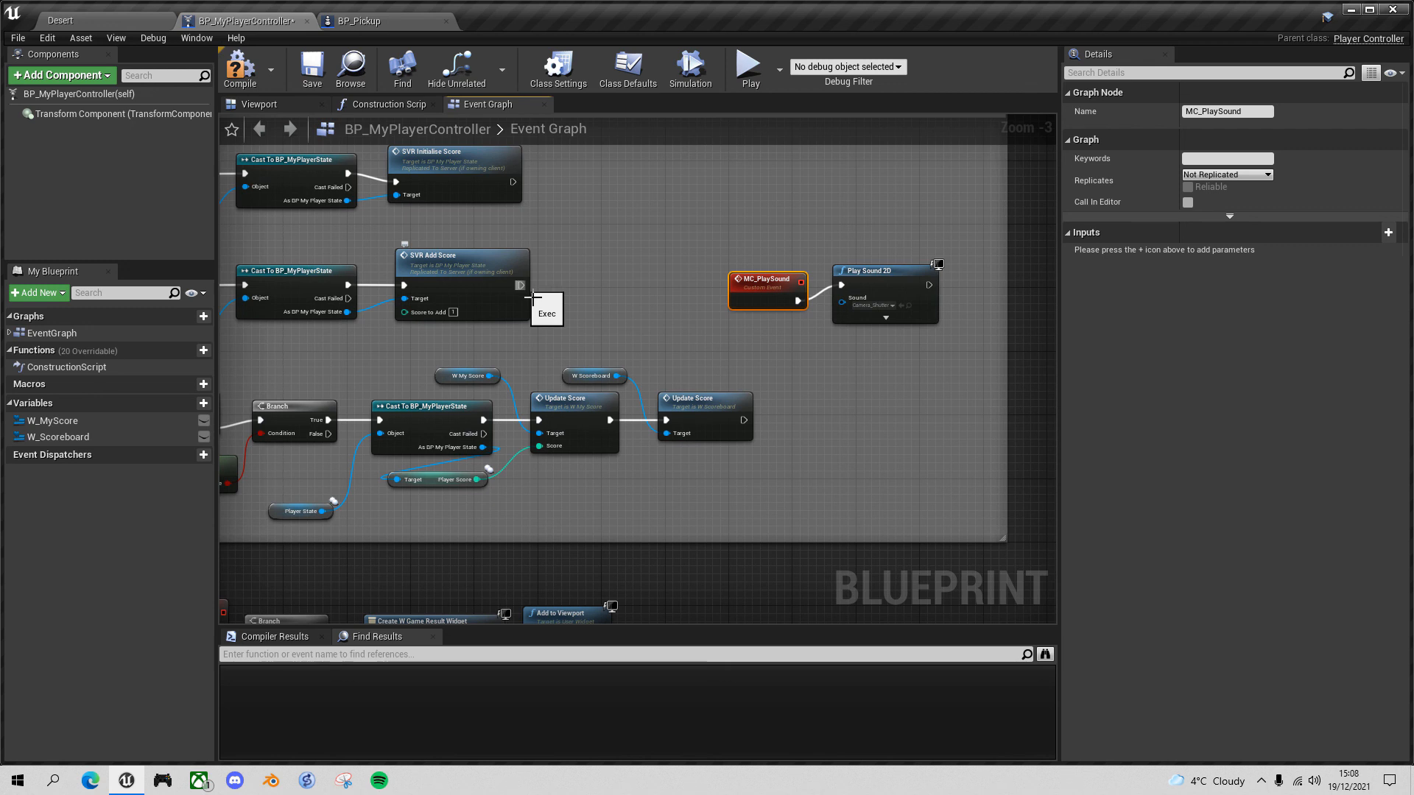
{"action": "left_click", "coordinate": [773, 280]}
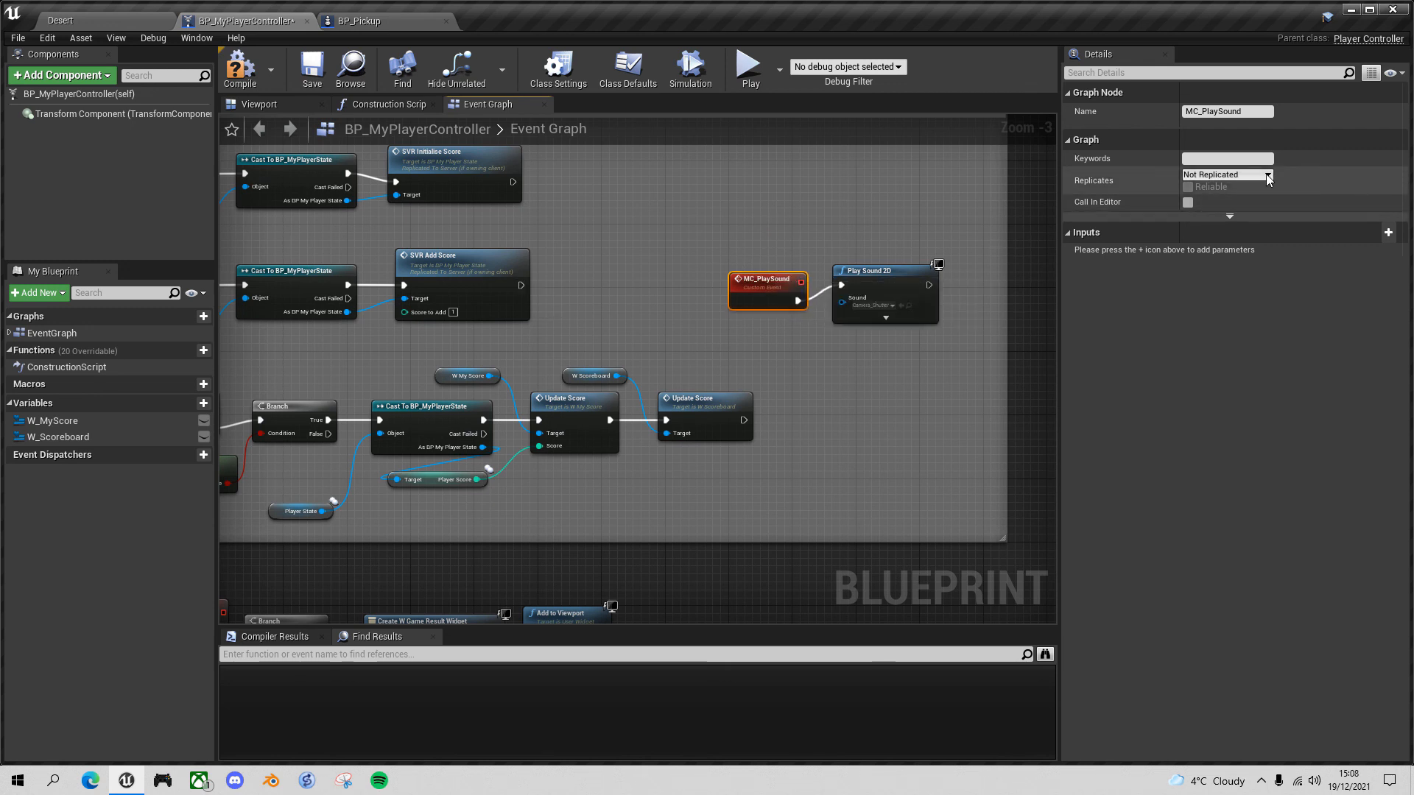
{"action": "left_click", "coordinate": [1267, 173]}
{"action": "left_click", "coordinate": [1238, 207]}
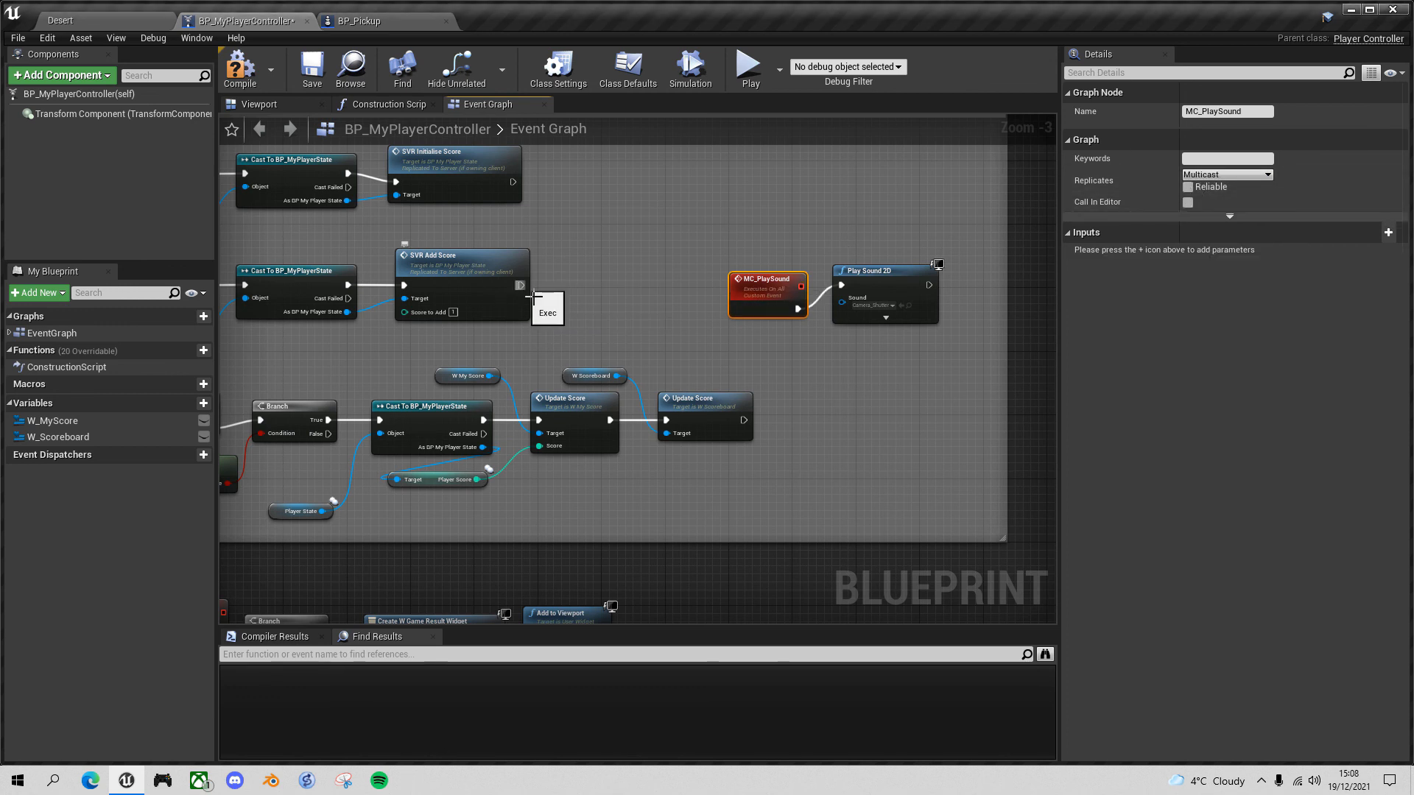
- Call MC Play Sound from the execution output of SVR Add Score, and compile and save the blueprint
{"action": "mouse_move", "coordinate": [533, 296]}
{"action": "left_mouse_down"}
{"action": "mouse_move", "coordinate": [523, 286]}
{"action": "mouse_move", "coordinate": [548, 281]}
{"action": "left_mouse_up"}
{"action": "type", "text": "MC"}
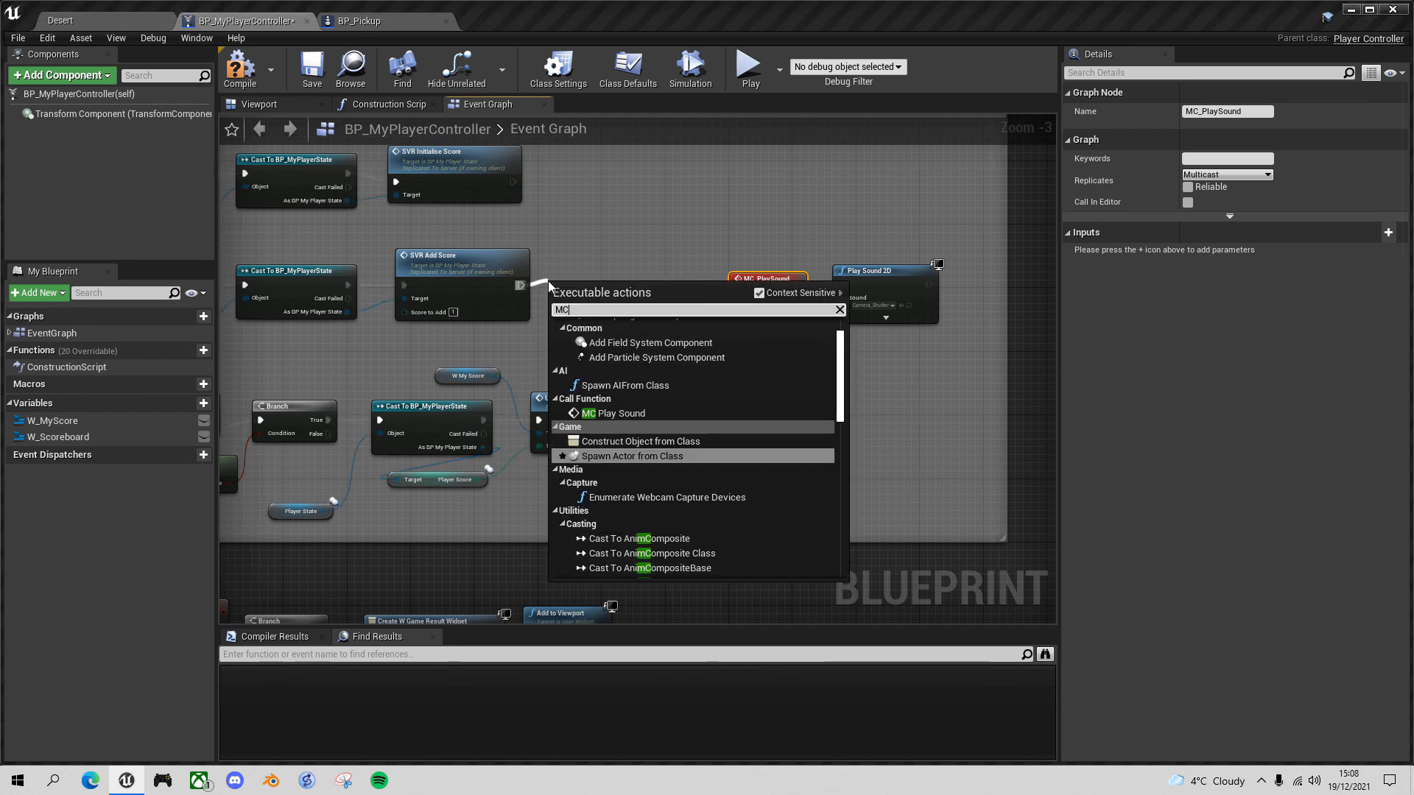
{"action": "left_click", "coordinate": [612, 413]}
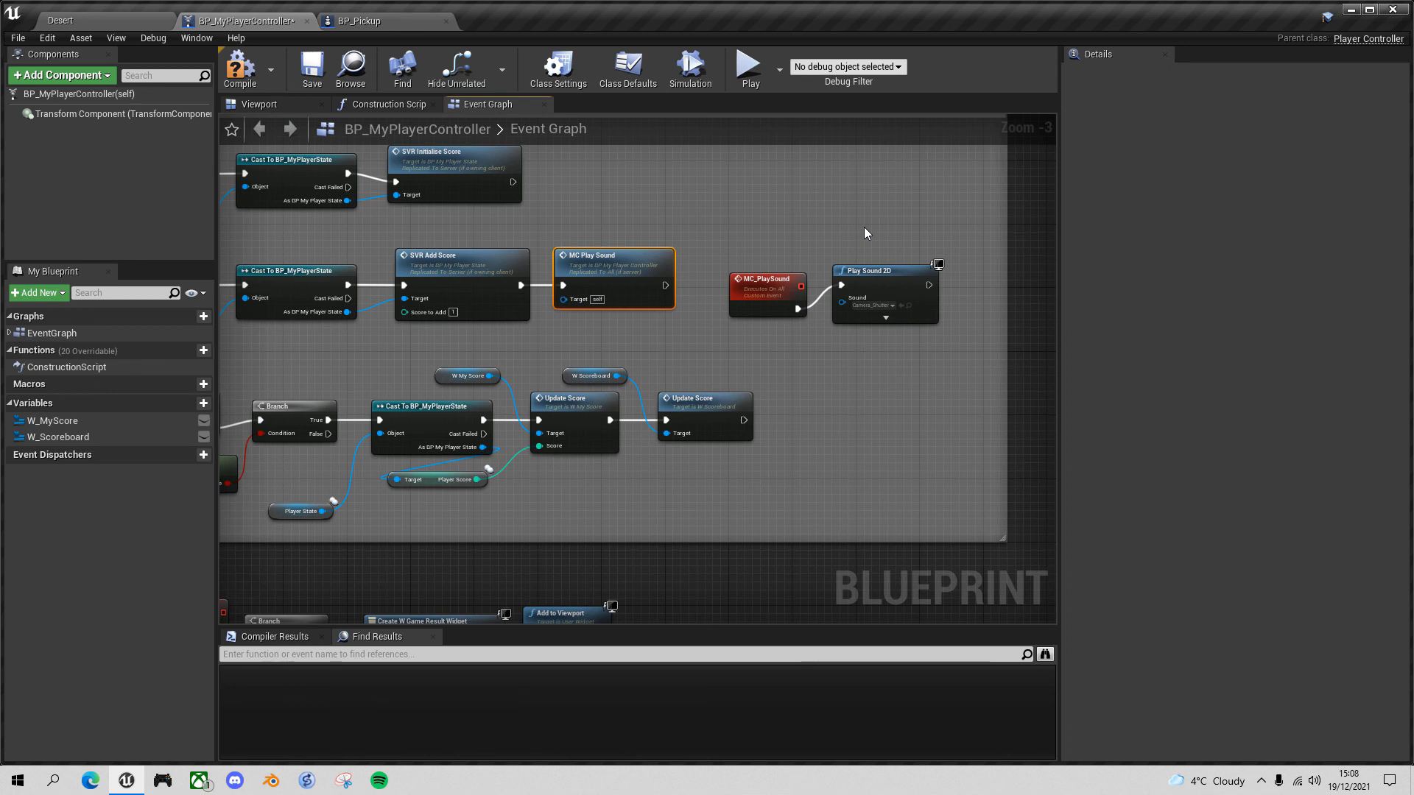
{"action": "left_click", "coordinate": [241, 67]}
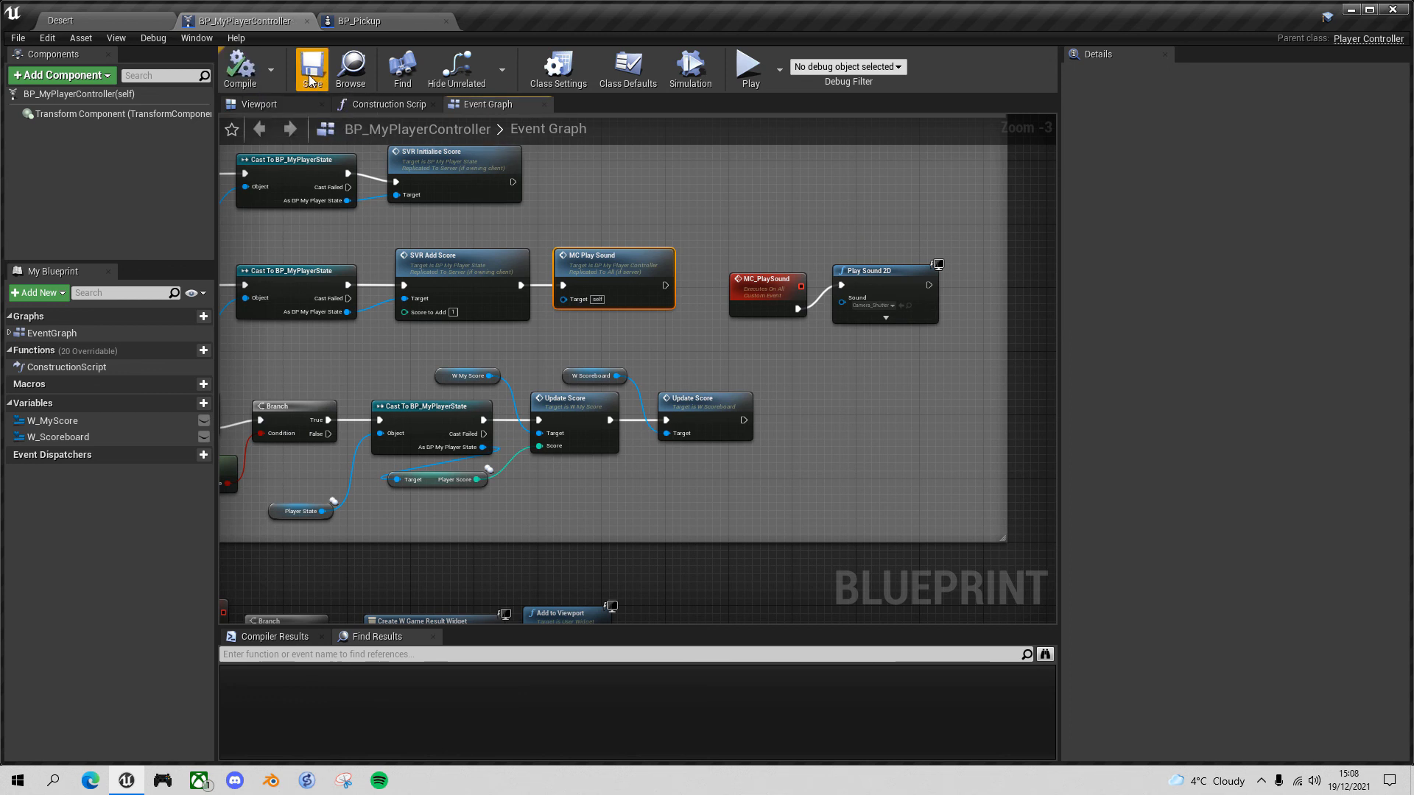
{"action": "left_click", "coordinate": [309, 70]}
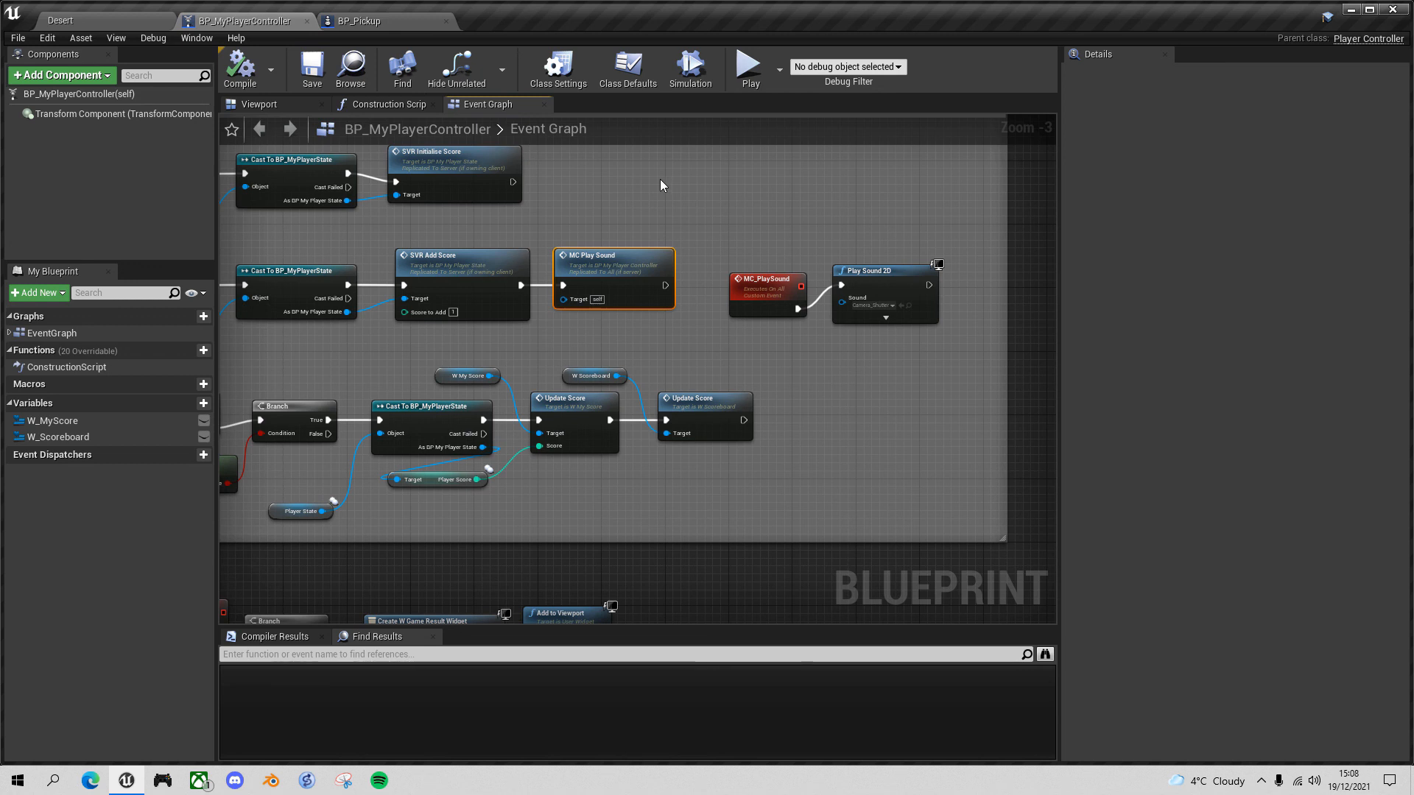
- Start a multiplayer play session and drive the server player's truck through a gate to test the multicast score sound
{"action": "key", "text": "alt+p"}
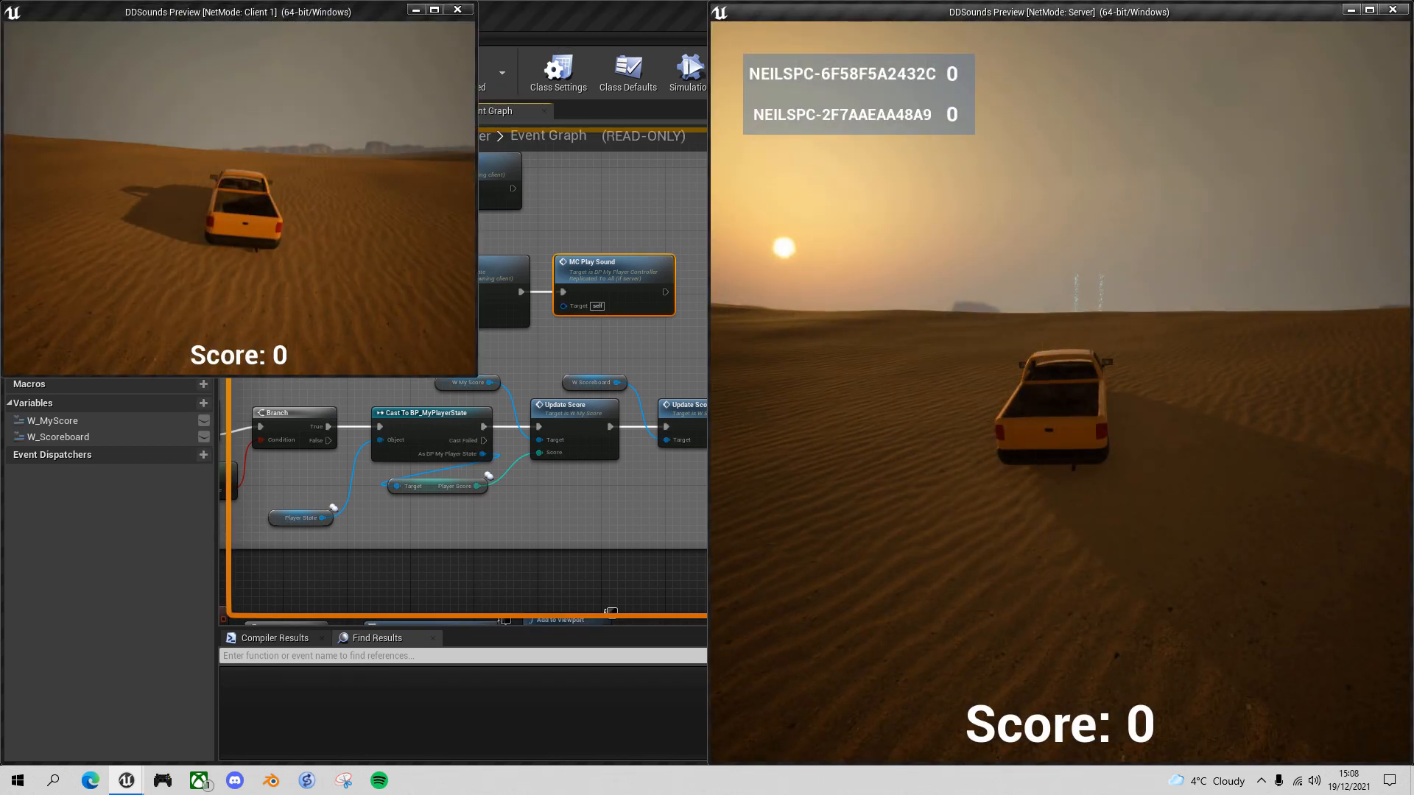
{"action": "key", "text": "w"}
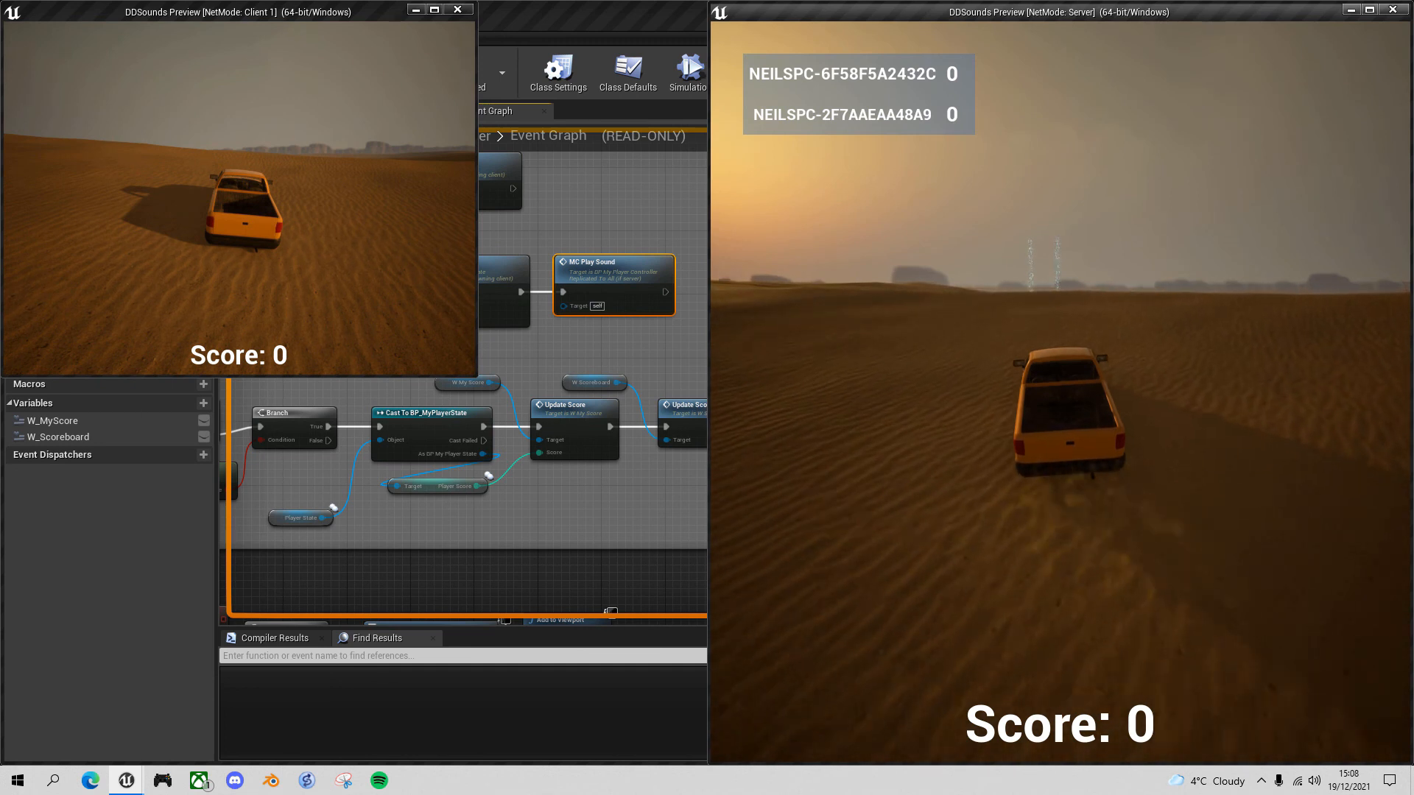
{"action": "key", "text": "w"}
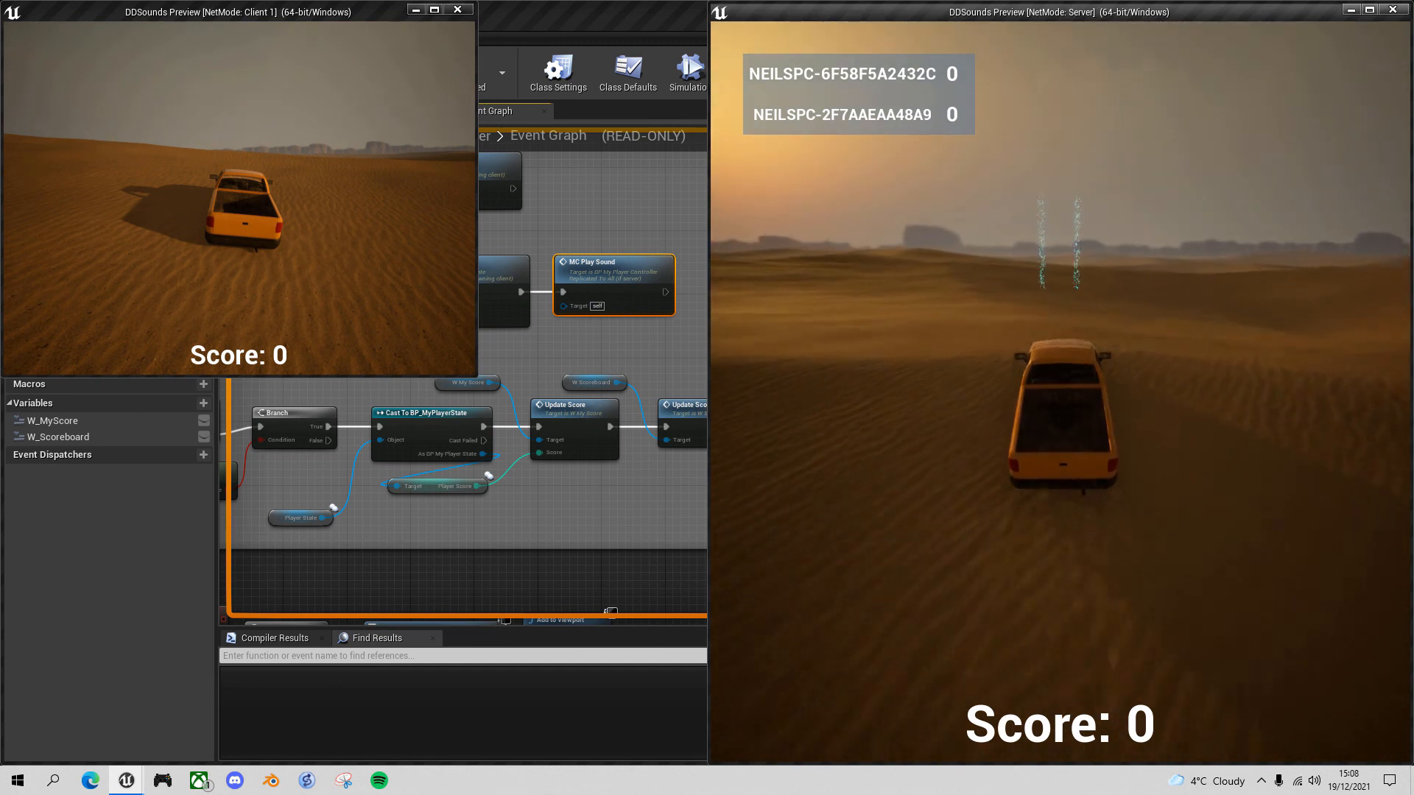
{"action": "key", "text": "d"}
{"action": "key", "text": "w"}
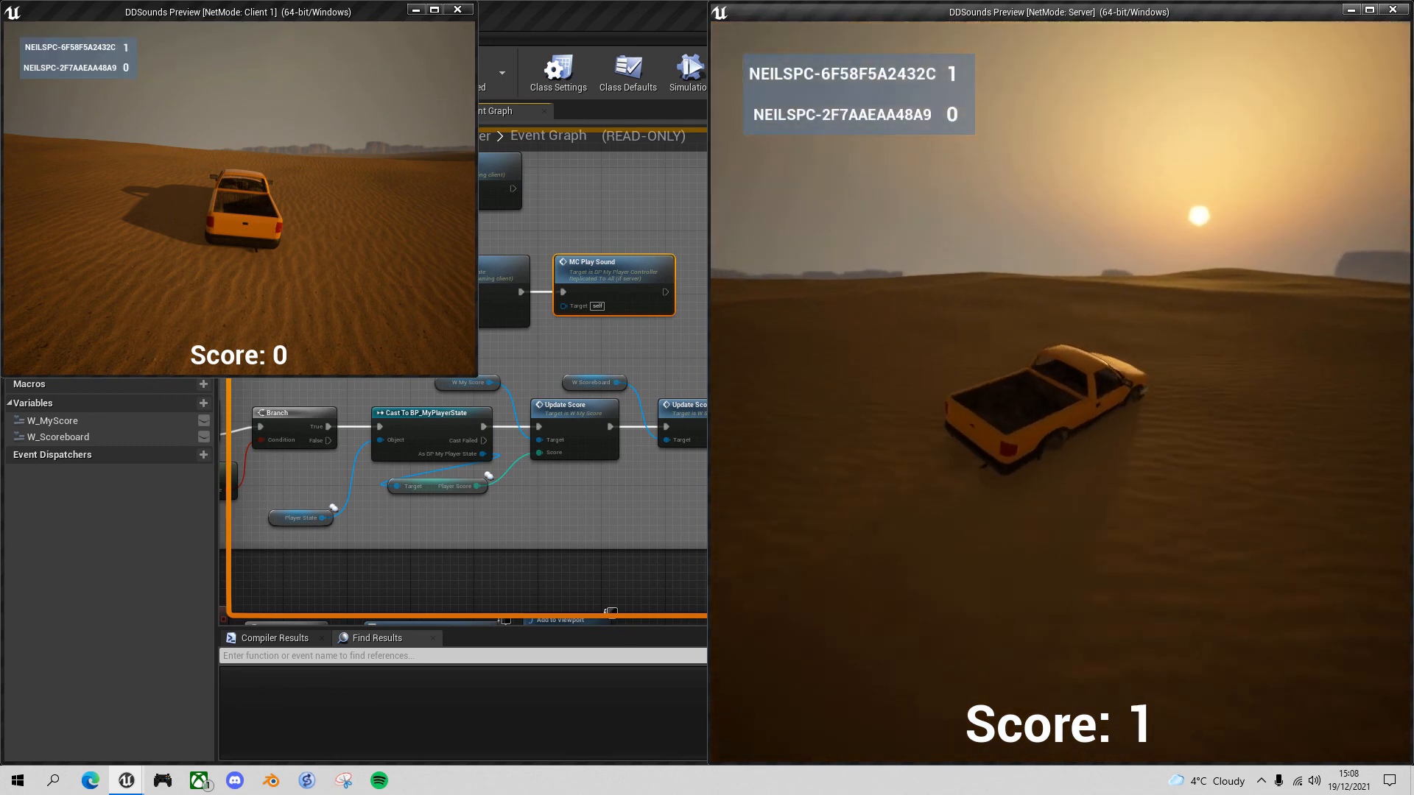
- Switch to the client player and drive its truck through gates until the match ends, to test the score sound from the client
{"action": "key", "text": "alt+Tab"}
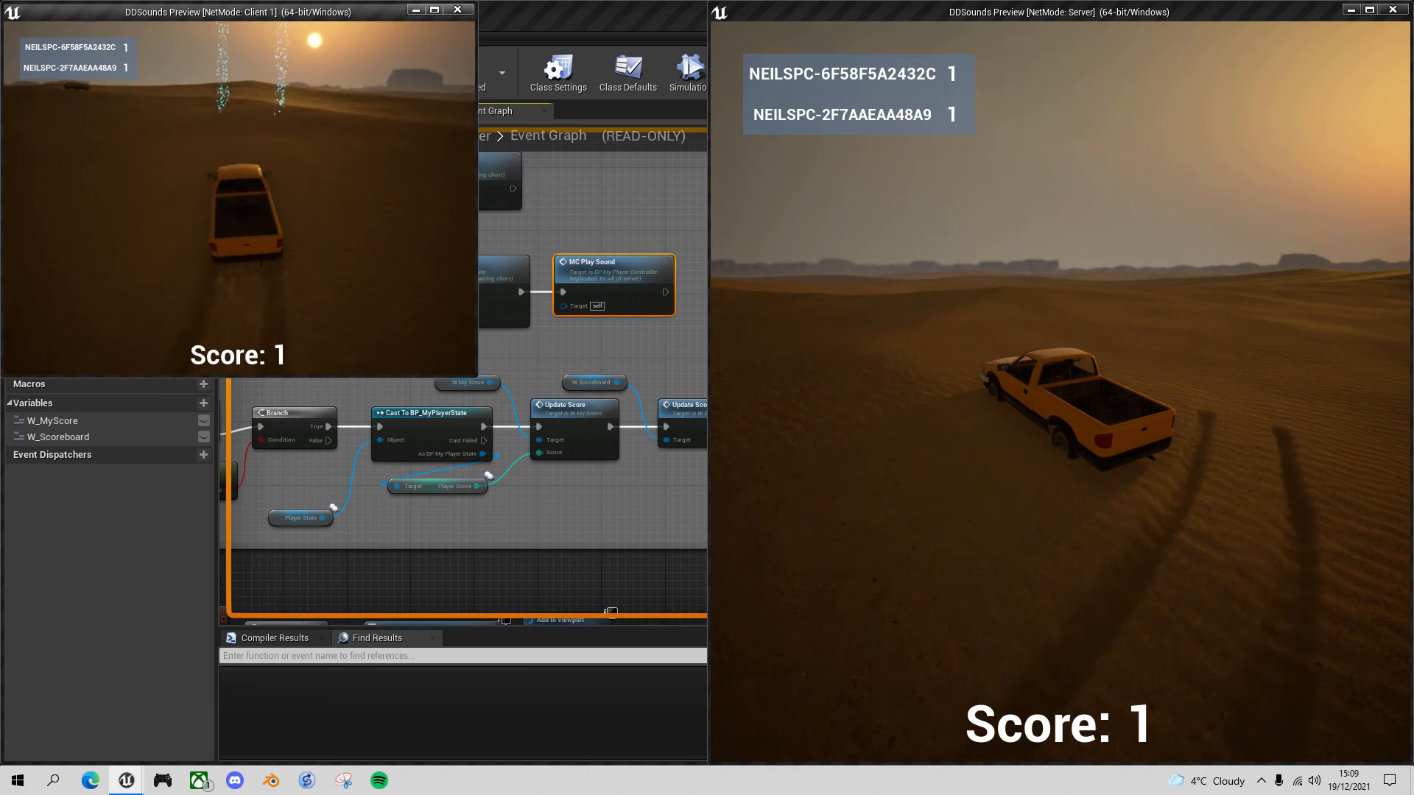
{"action": "key", "text": "a"}
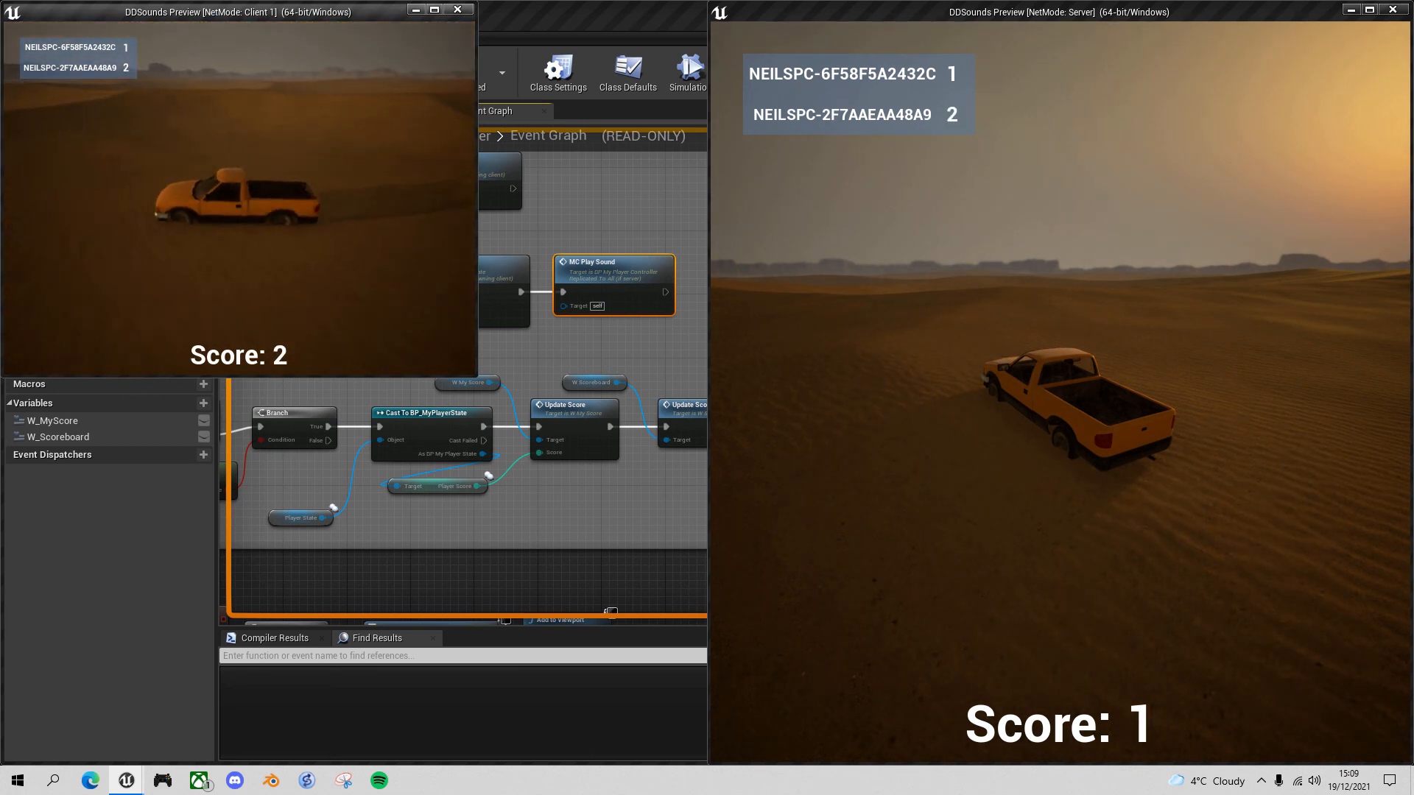
{"action": "key", "text": "d"}
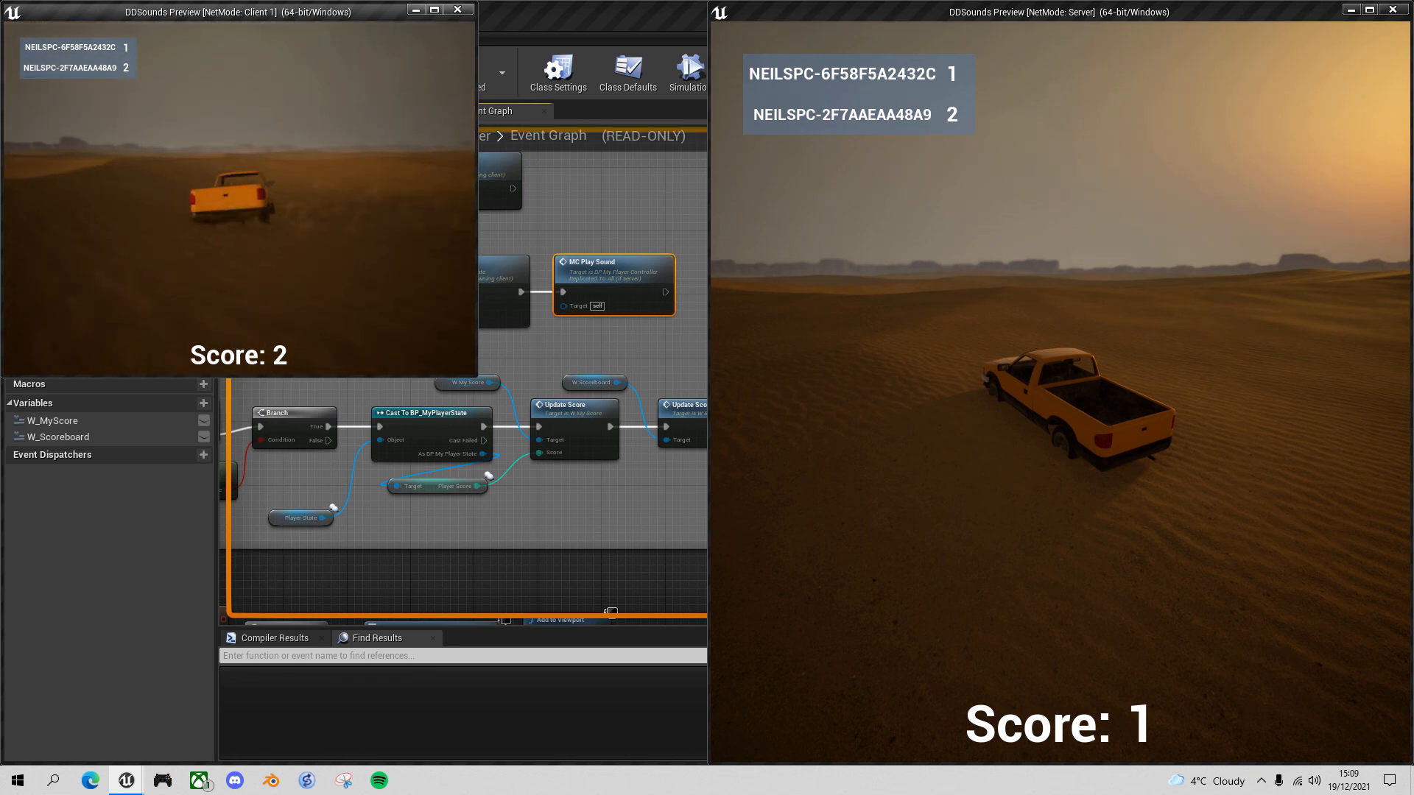
{"action": "key", "text": "a"}
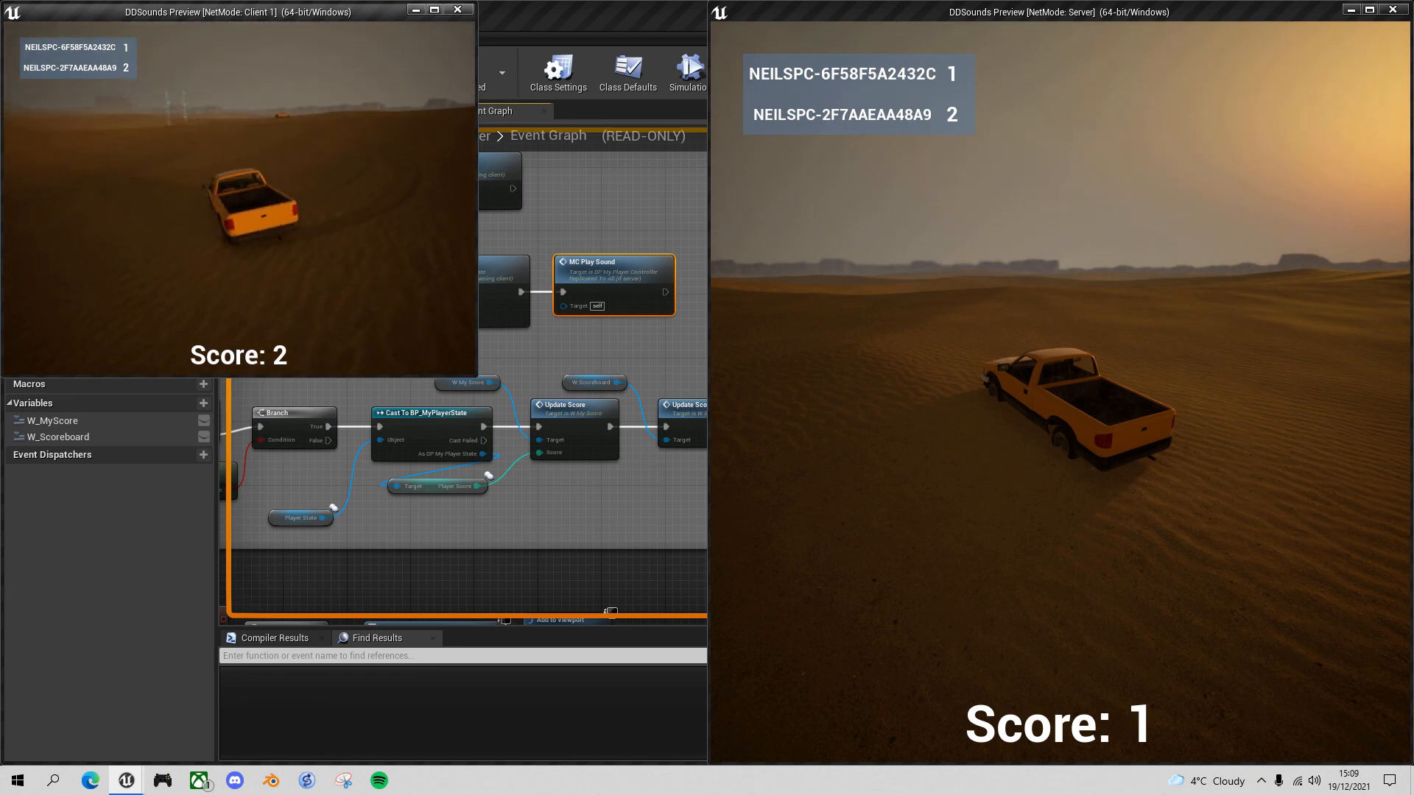
{"action": "key", "text": "d"}
{"action": "key", "text": "w"}
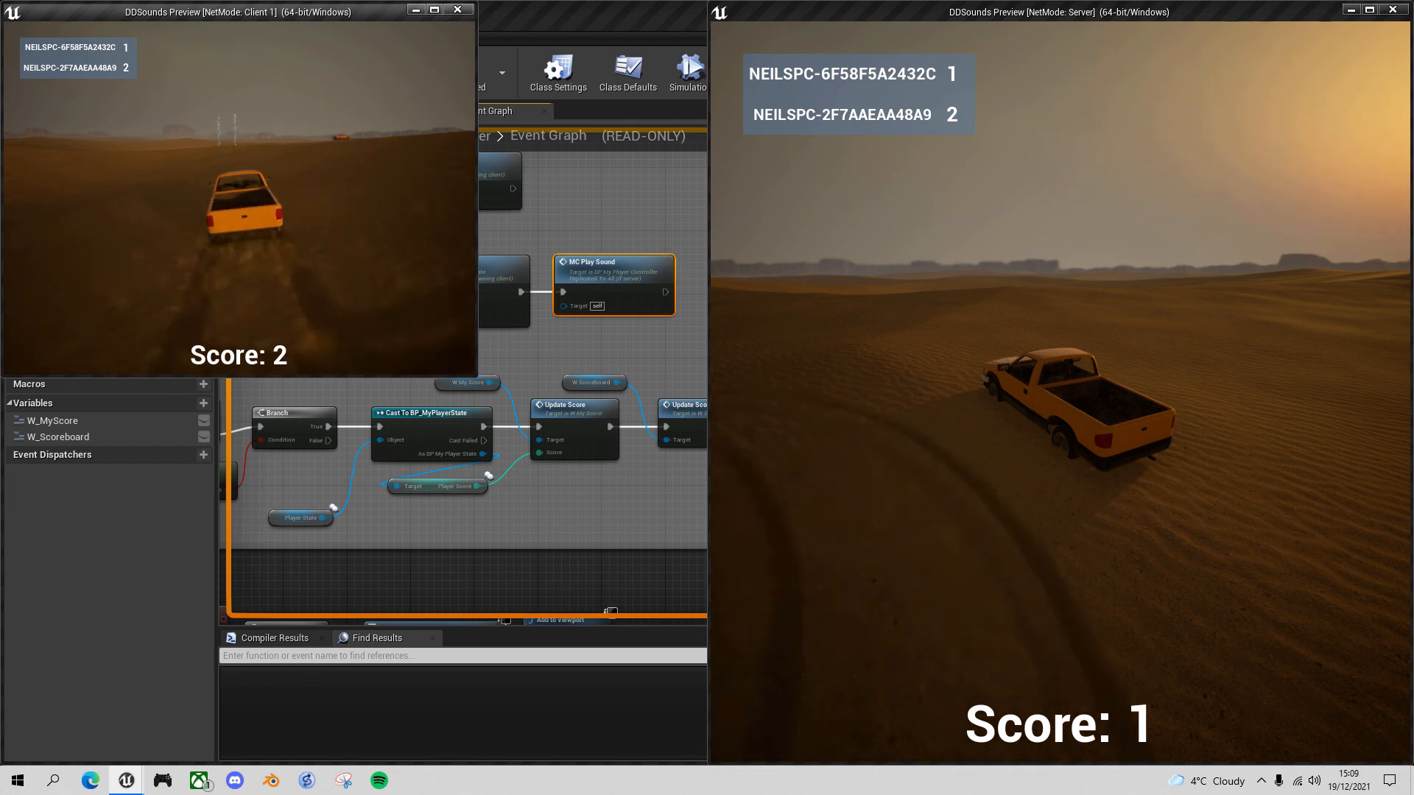
{"action": "key", "text": "a"}
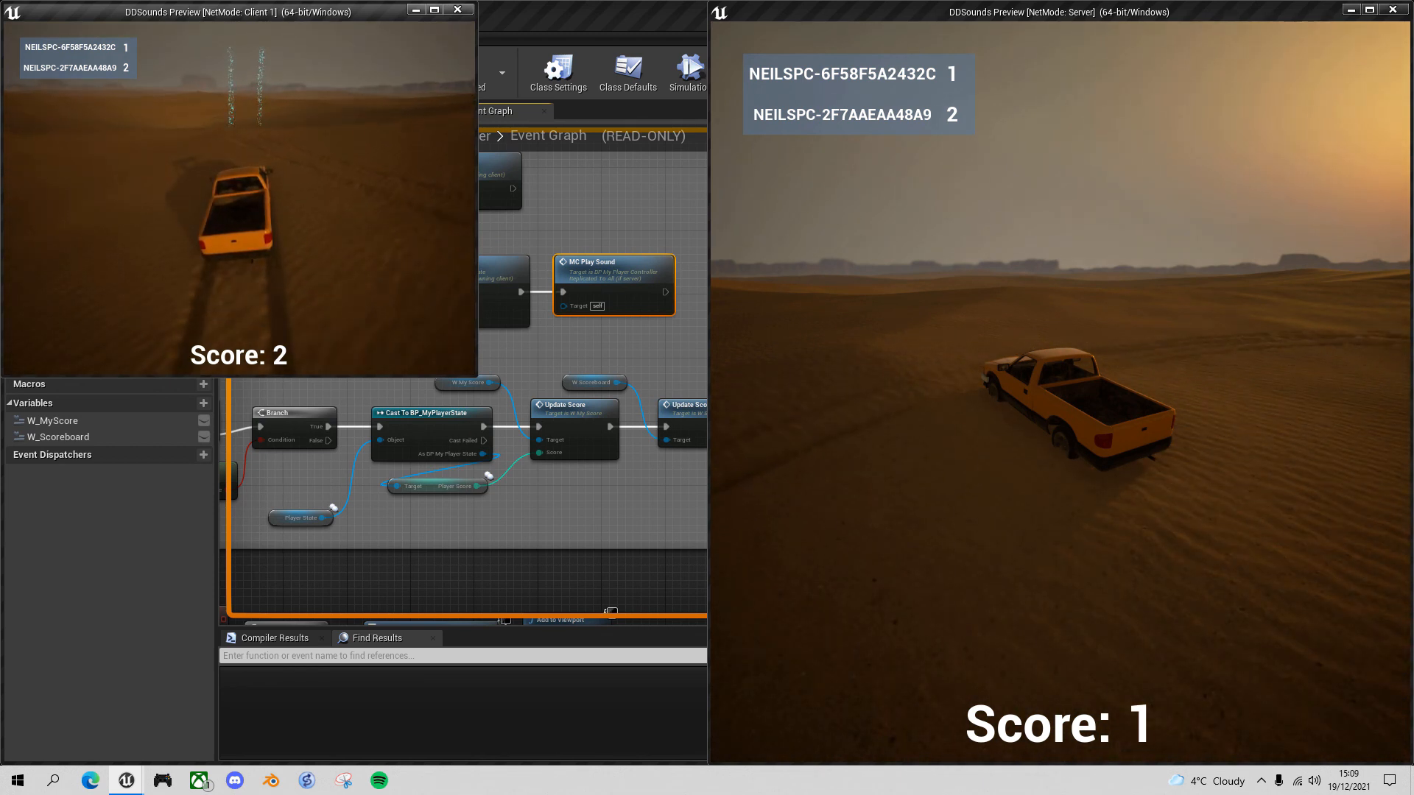
{"action": "key", "text": "d"}
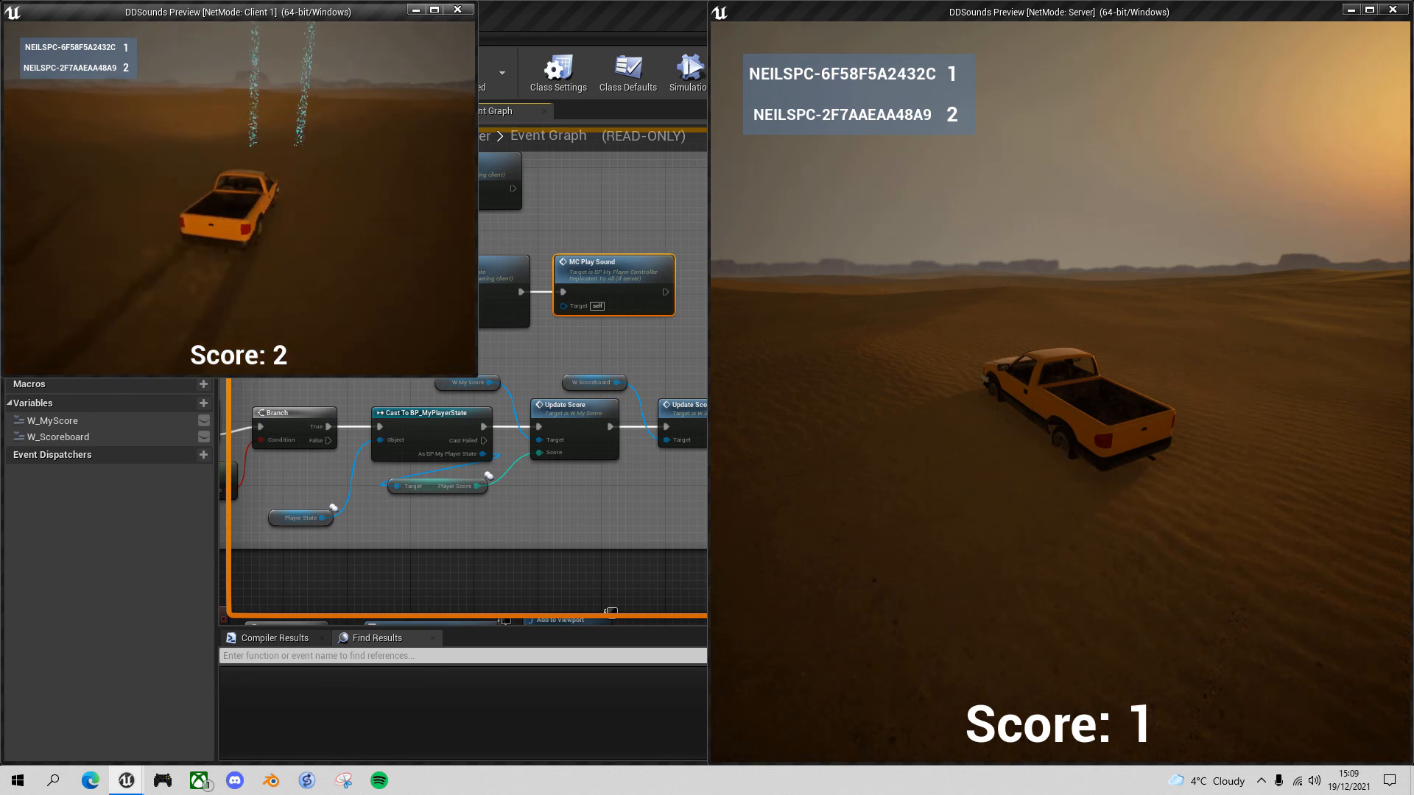
{"action": "key", "text": "d"}
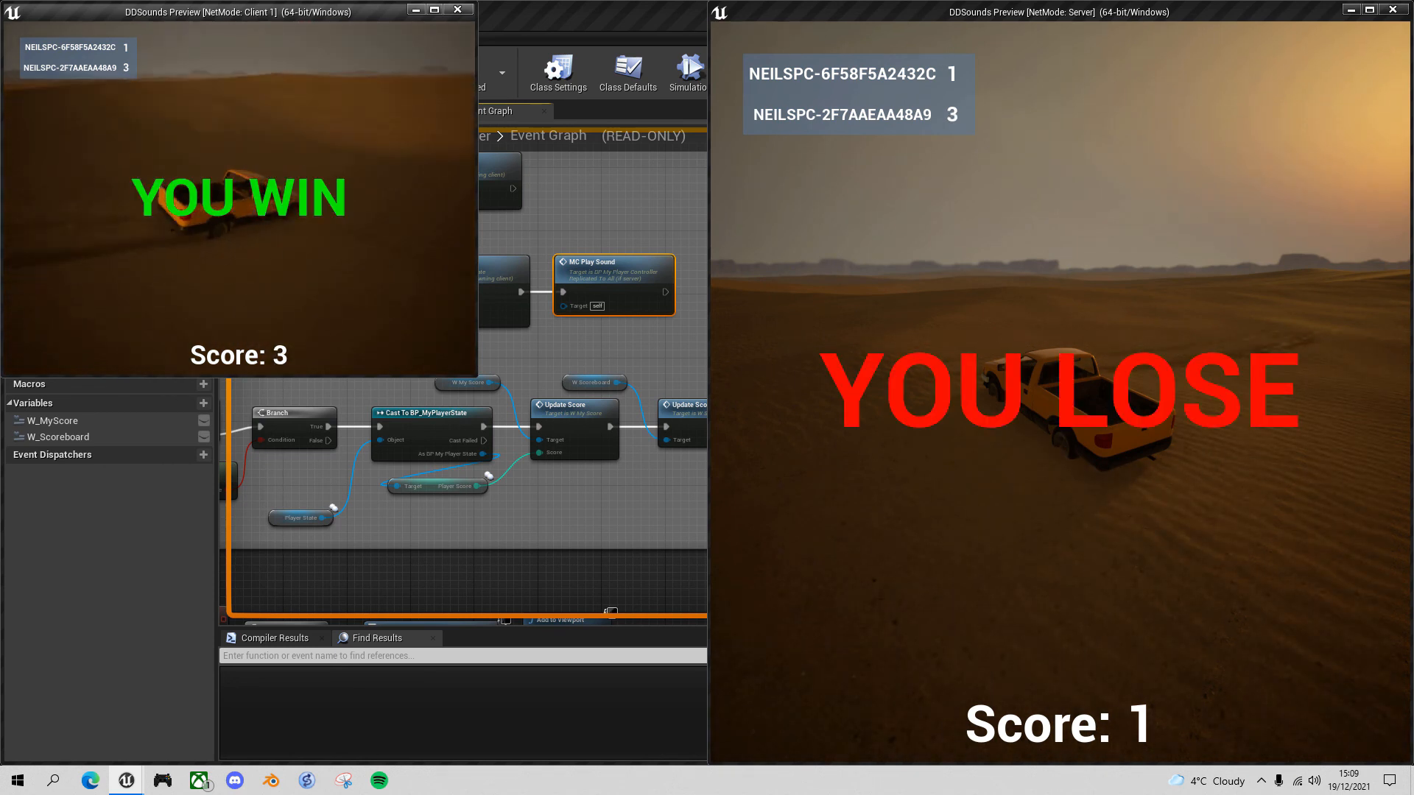